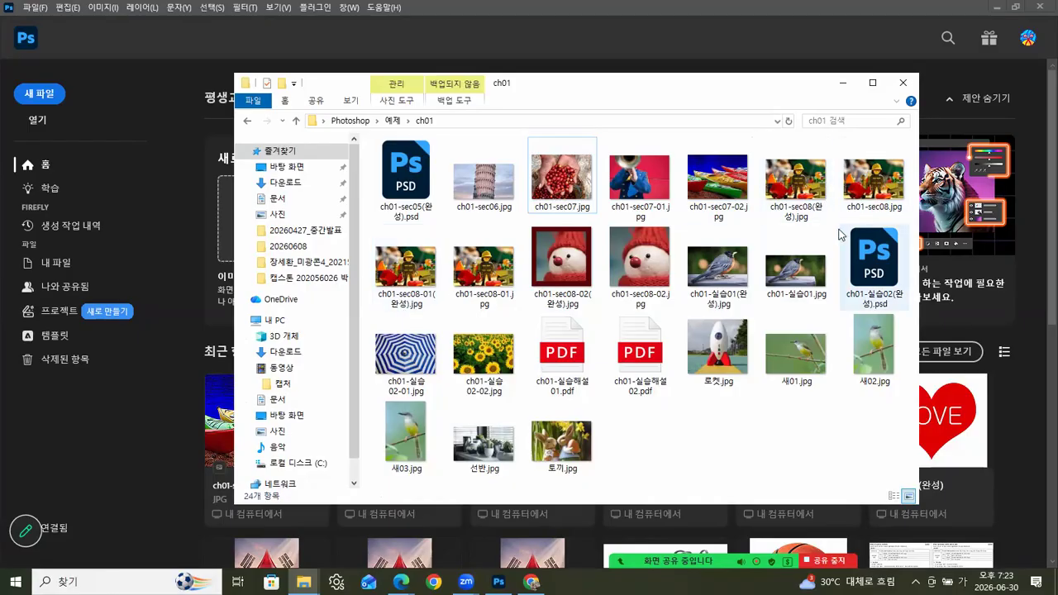
# Open ch01-sec08(완성).jpg and ch01-sec08.jpg from the ch01 folder in Photoshop
pyautogui.click(800, 188)
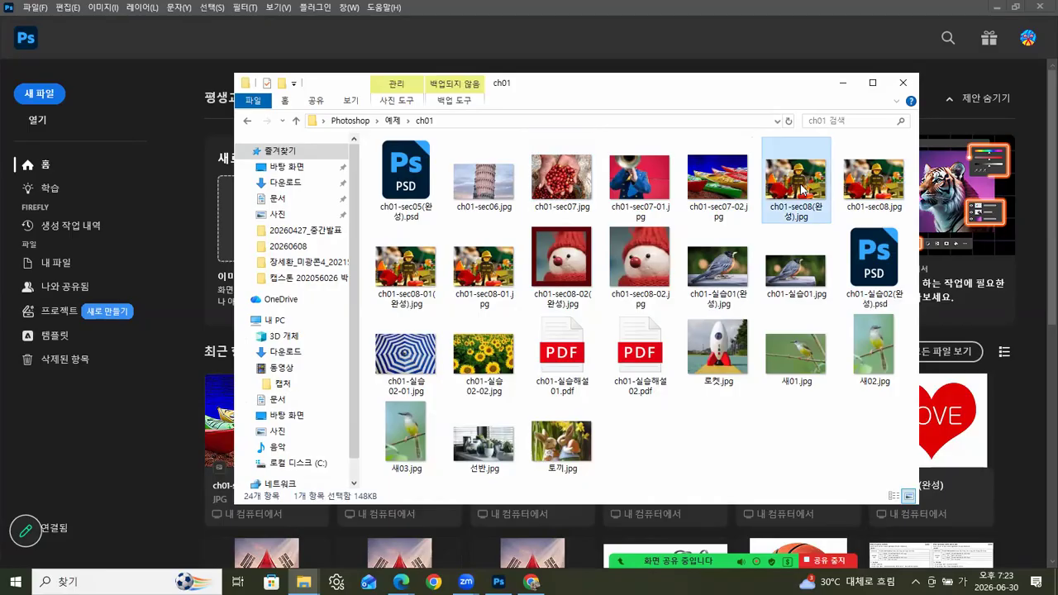
pyautogui.keyDown('ctrl'); pyautogui.click(869, 199); pyautogui.keyUp('ctrl')
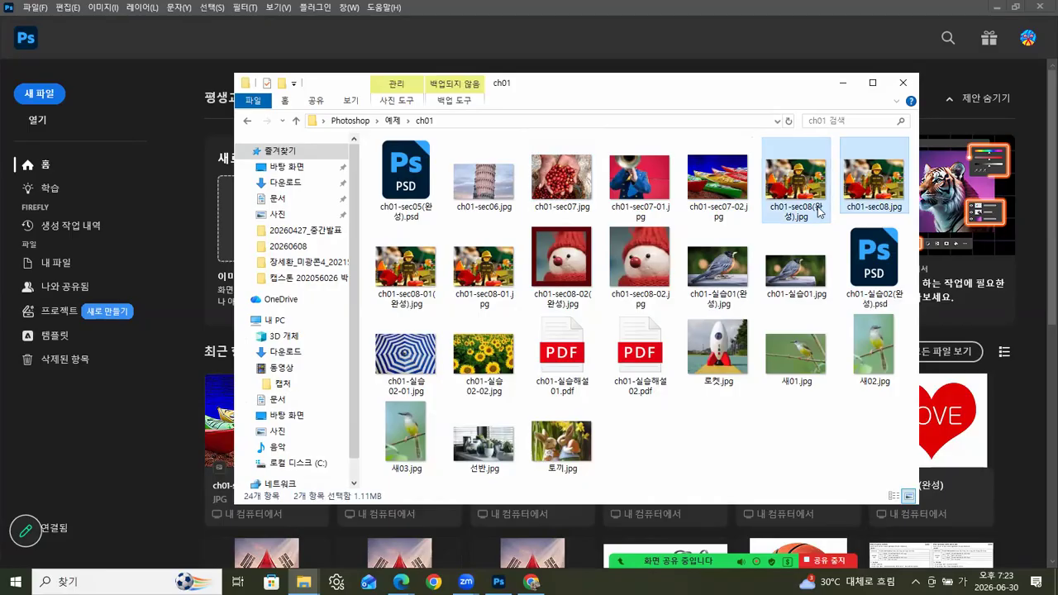
pyautogui.moveTo(801, 192); pyautogui.dragTo(148, 467)
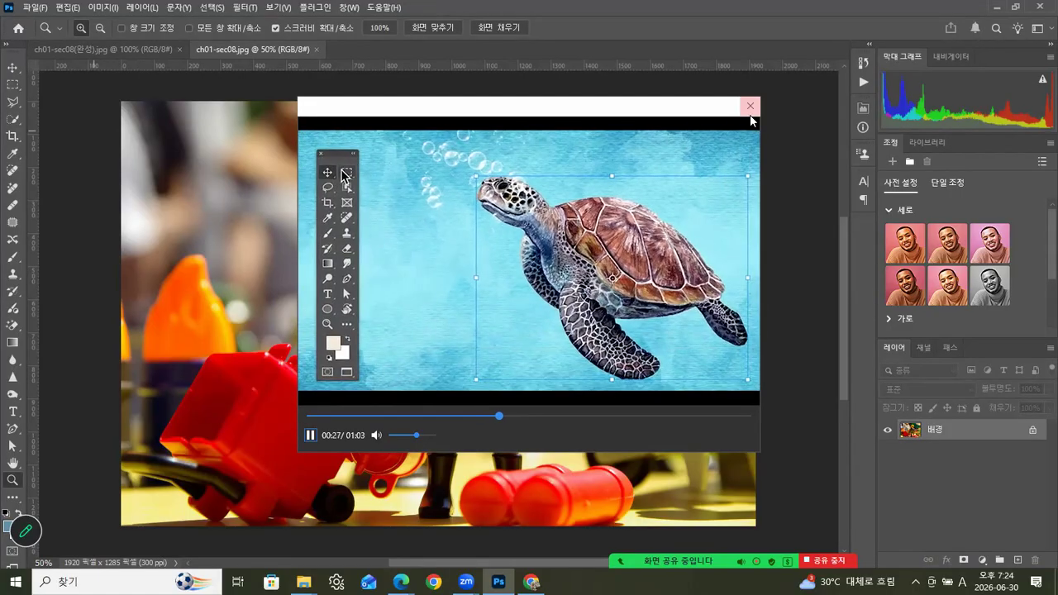
# Activate the Move tool and arrange both images as floating windows, with ch01-sec08.jpg in front of ch01-sec08(완성).jpg
pyautogui.click(13, 71)
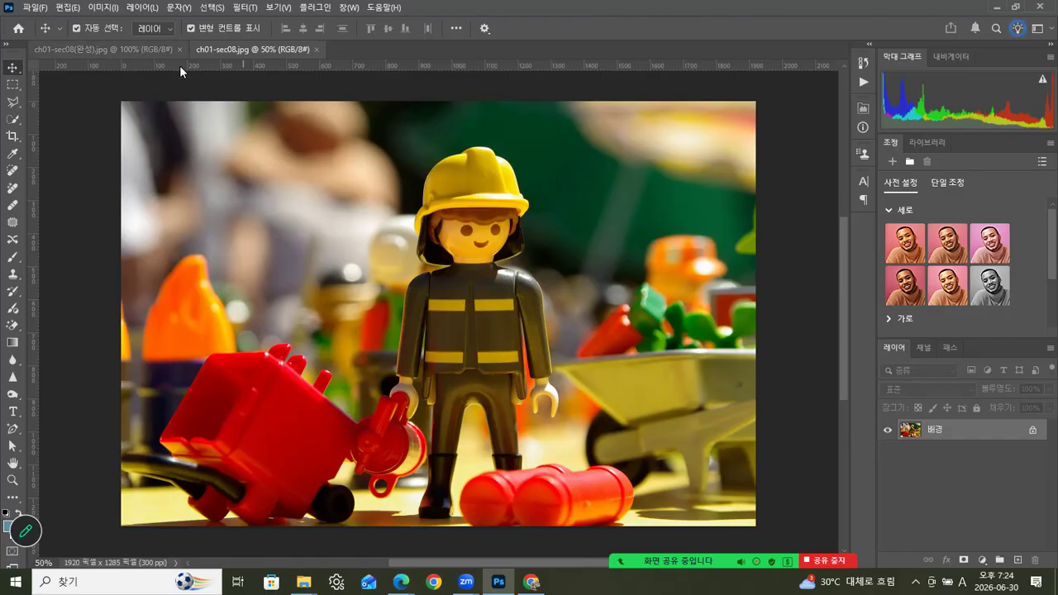
pyautogui.moveTo(254, 48); pyautogui.dragTo(246, 95)
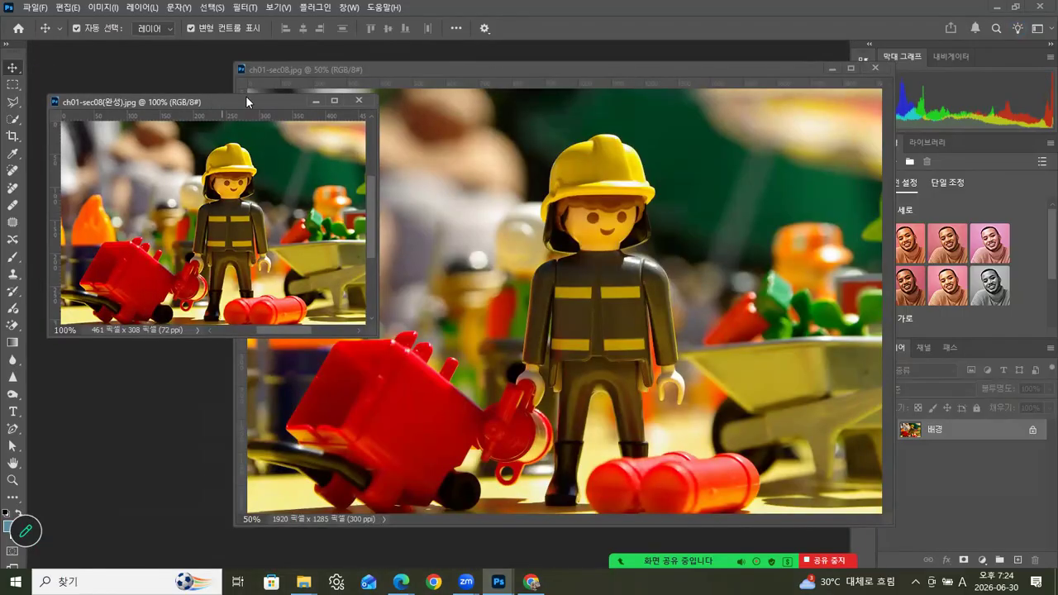
pyautogui.moveTo(401, 71)
pyautogui.mouseDown()
pyautogui.moveTo(455, 57)
pyautogui.moveTo(420, 69)
pyautogui.mouseUp()
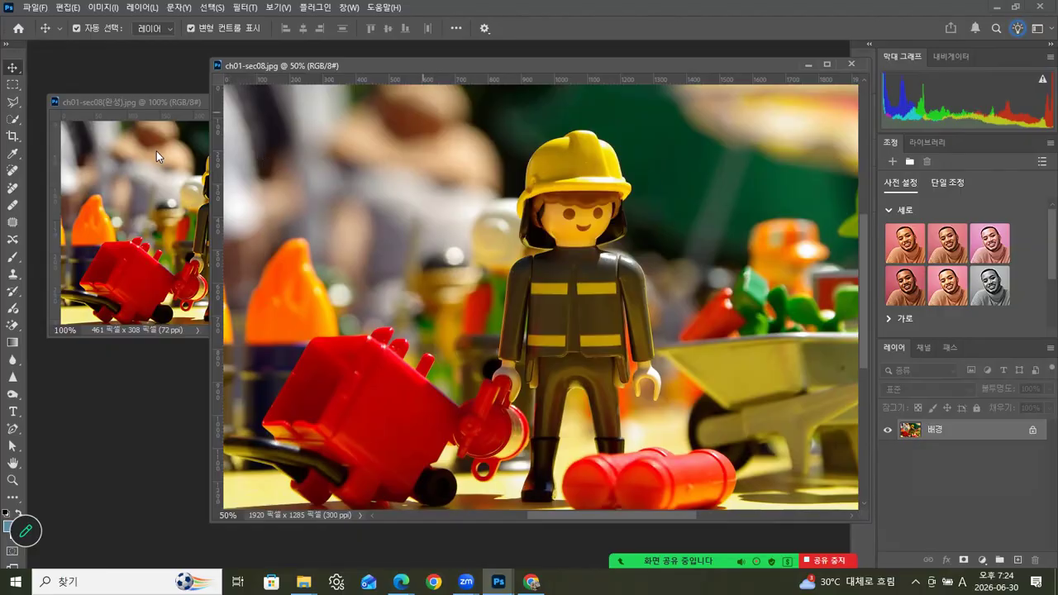
pyautogui.click(148, 171)
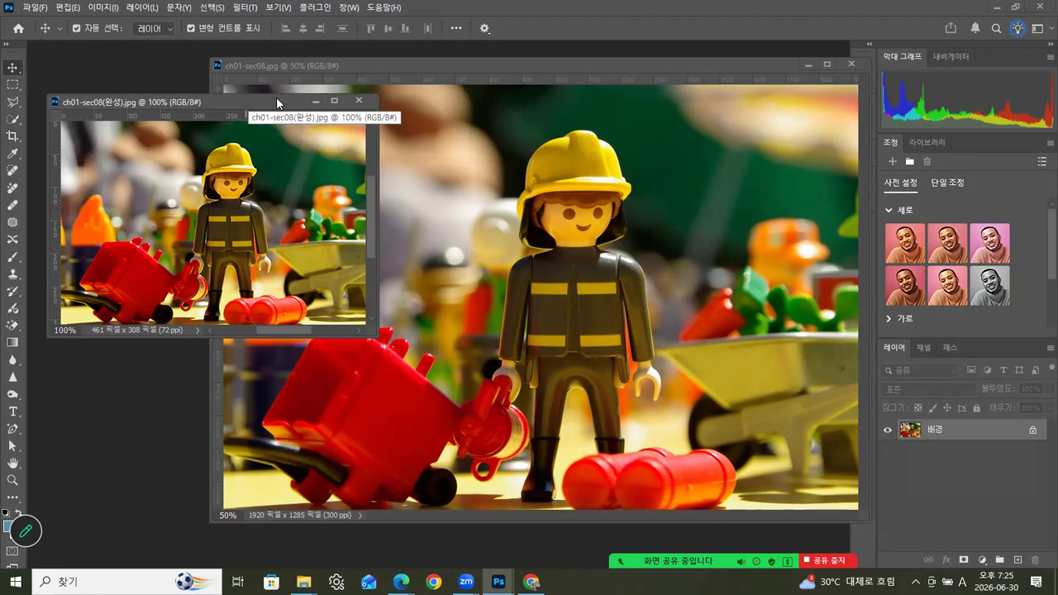
pyautogui.click(446, 68)
pyautogui.moveTo(446, 68); pyautogui.dragTo(423, 62)
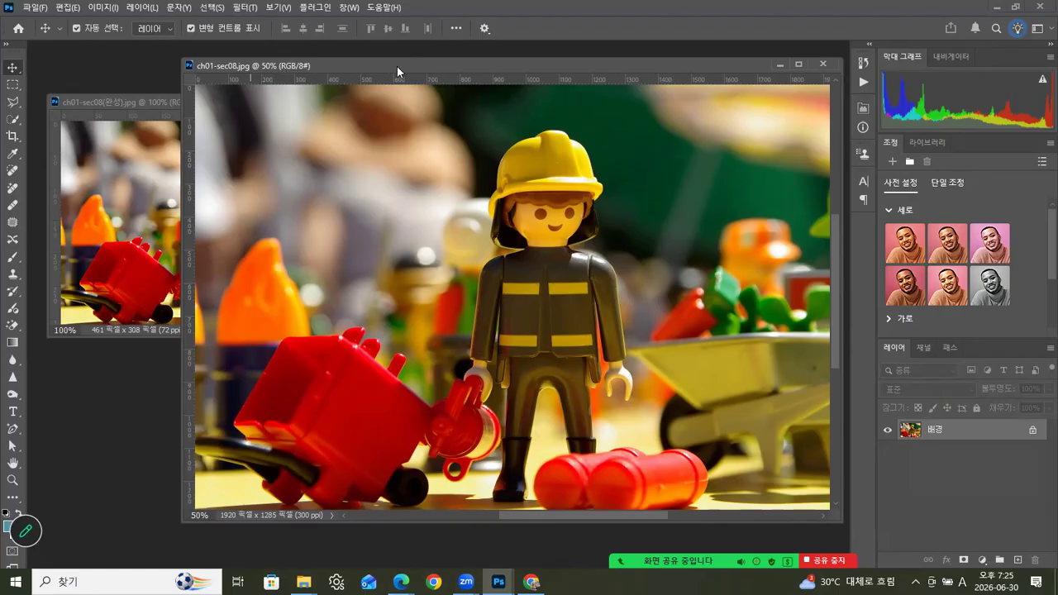
pyautogui.moveTo(397, 67); pyautogui.dragTo(380, 64)
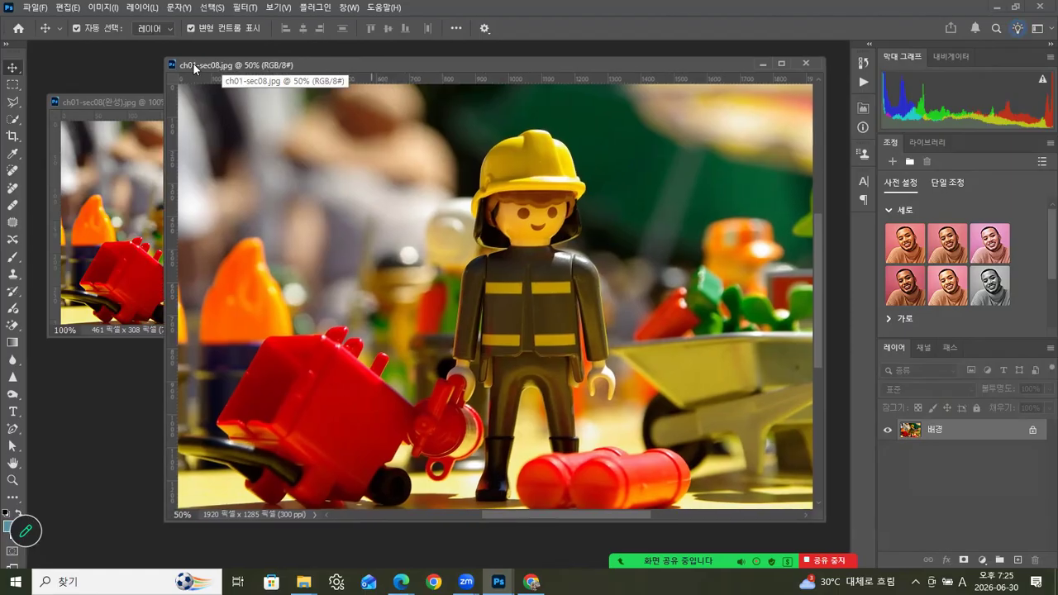
pyautogui.moveTo(434, 62); pyautogui.dragTo(475, 66)
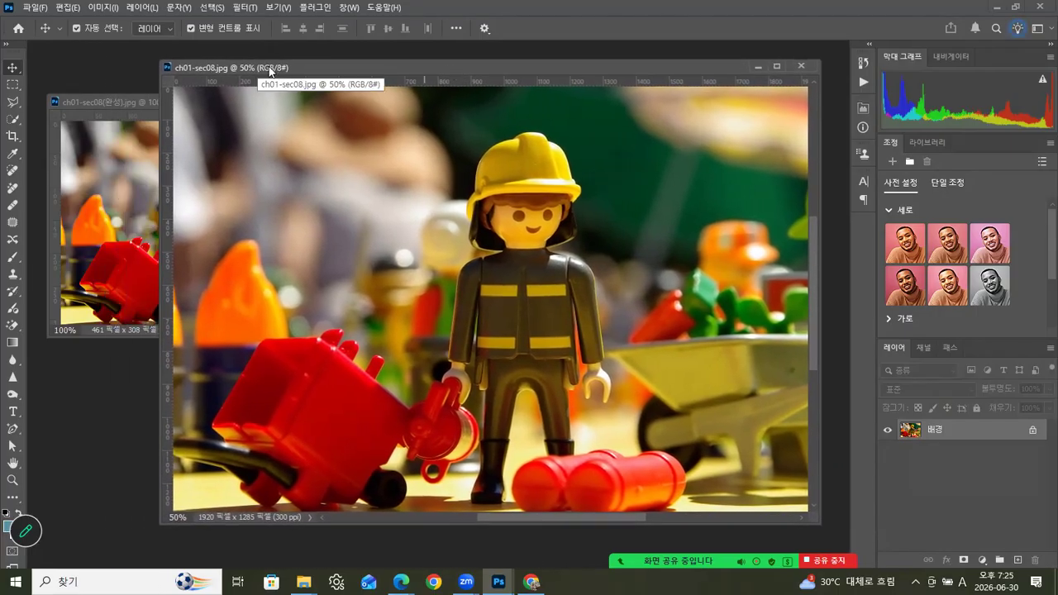
pyautogui.moveTo(497, 66)
pyautogui.mouseDown()
pyautogui.moveTo(449, 66)
pyautogui.moveTo(481, 65)
pyautogui.mouseUp()
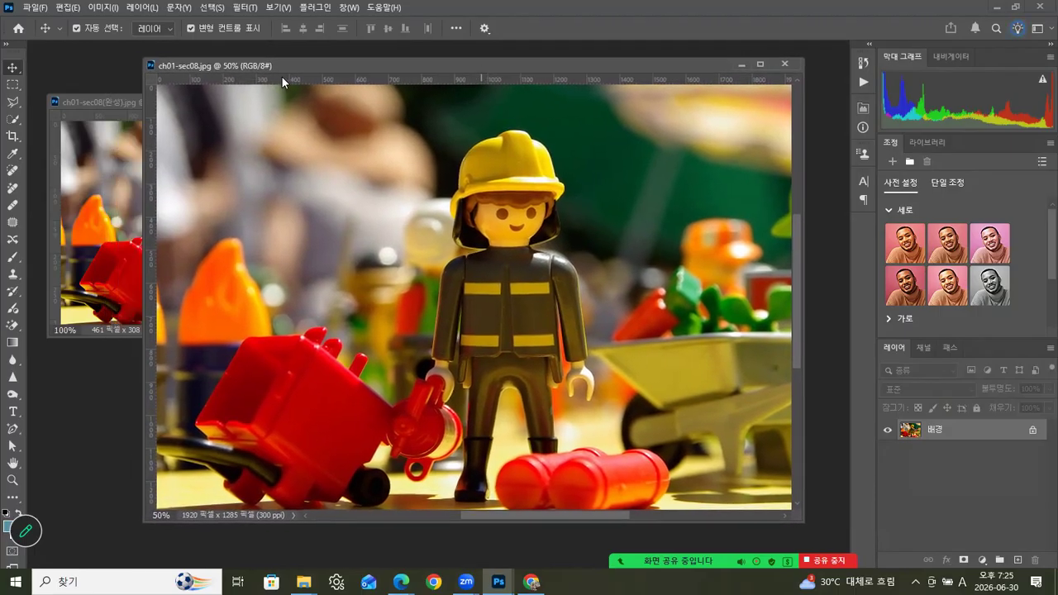
# Open the Image Size settings of ch01-sec08.jpg and set the width and height units to pixels
pyautogui.rightClick(343, 67)
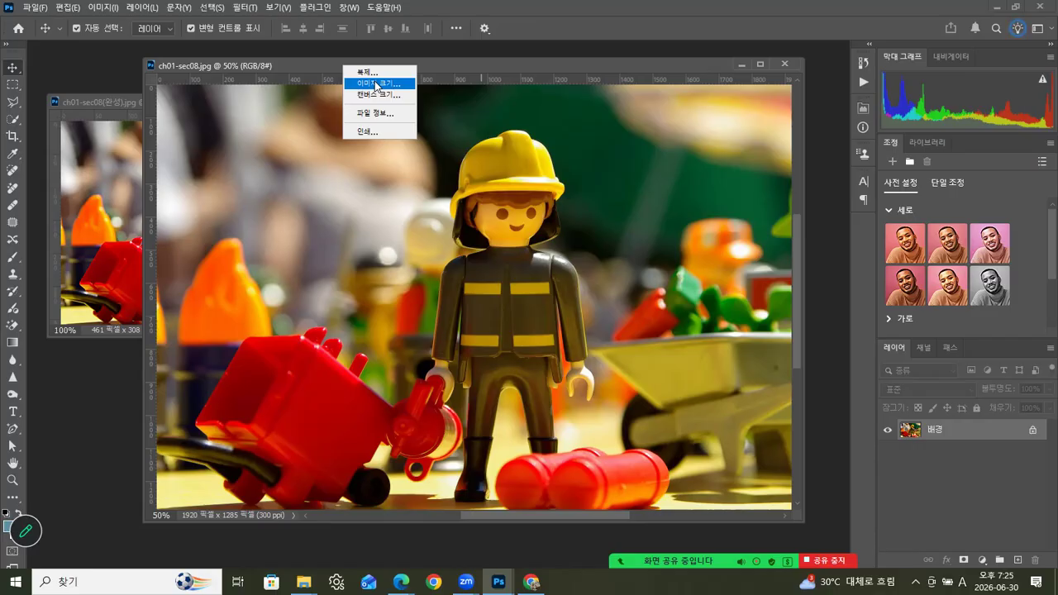
pyautogui.click(376, 83)
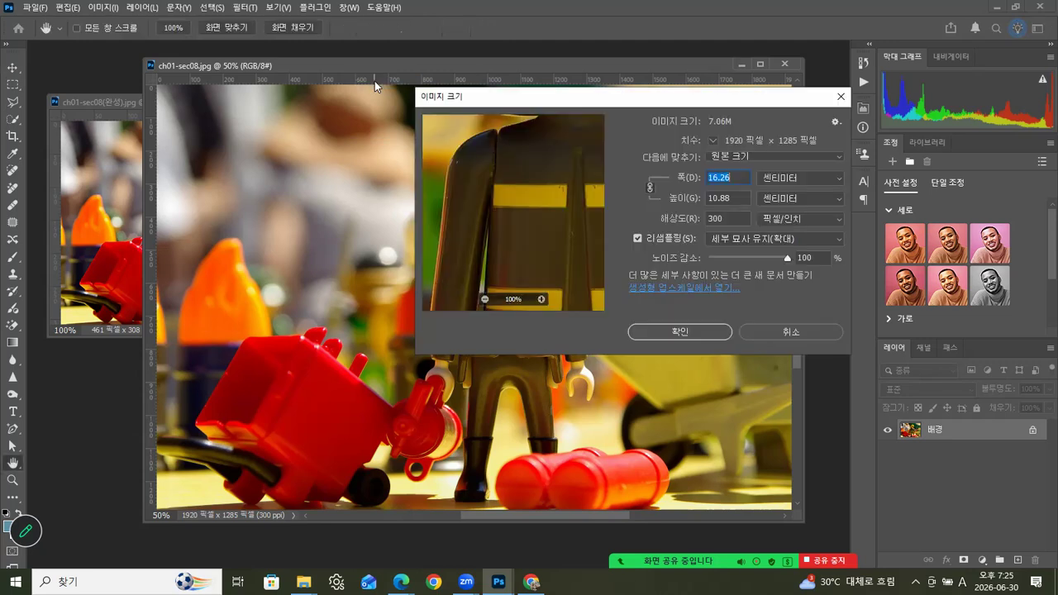
pyautogui.moveTo(531, 104); pyautogui.dragTo(503, 86)
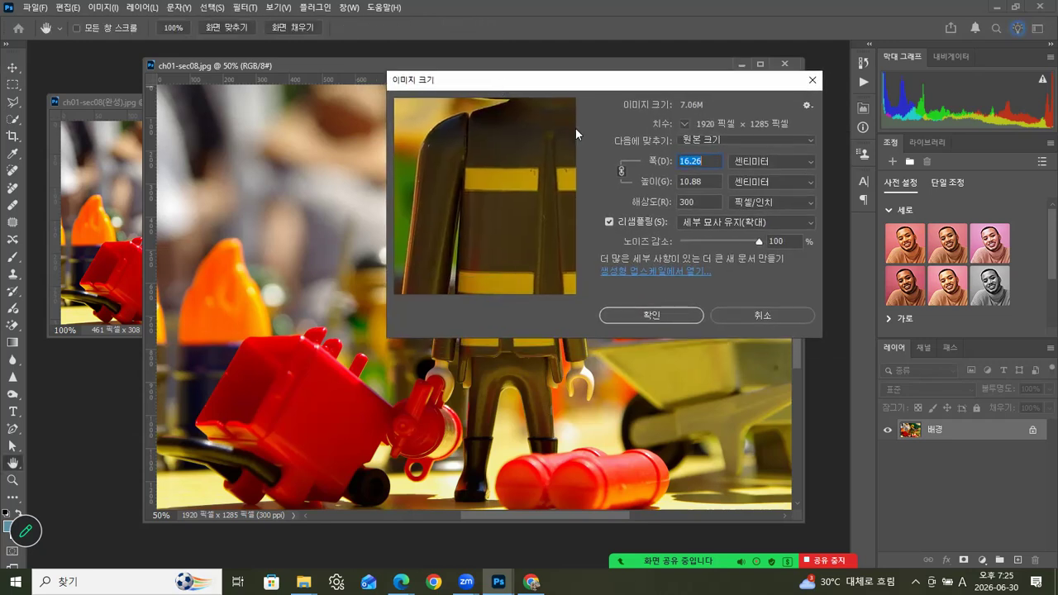
pyautogui.click(752, 164)
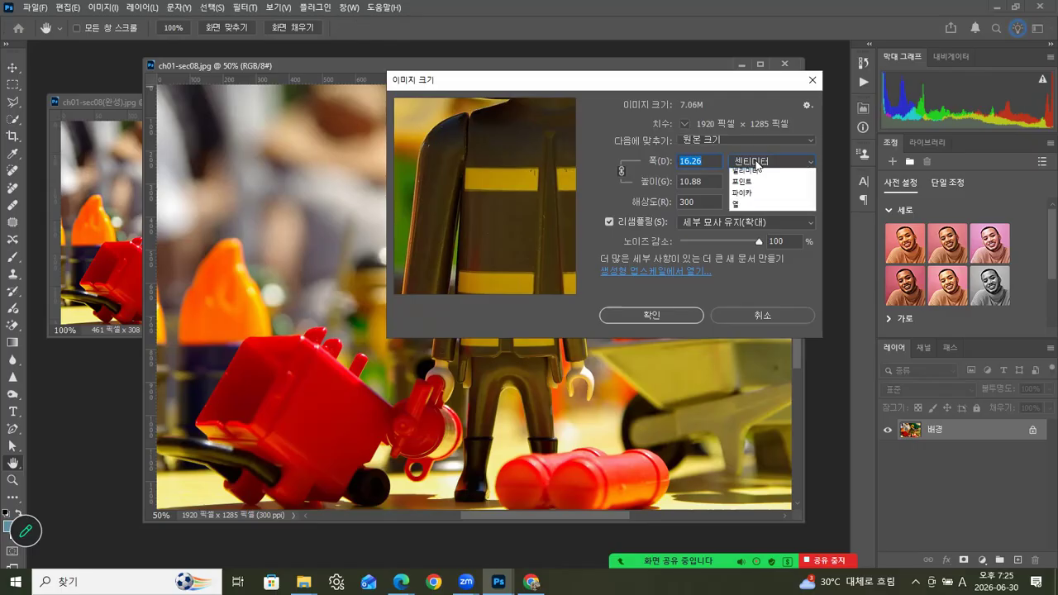
pyautogui.click(741, 187)
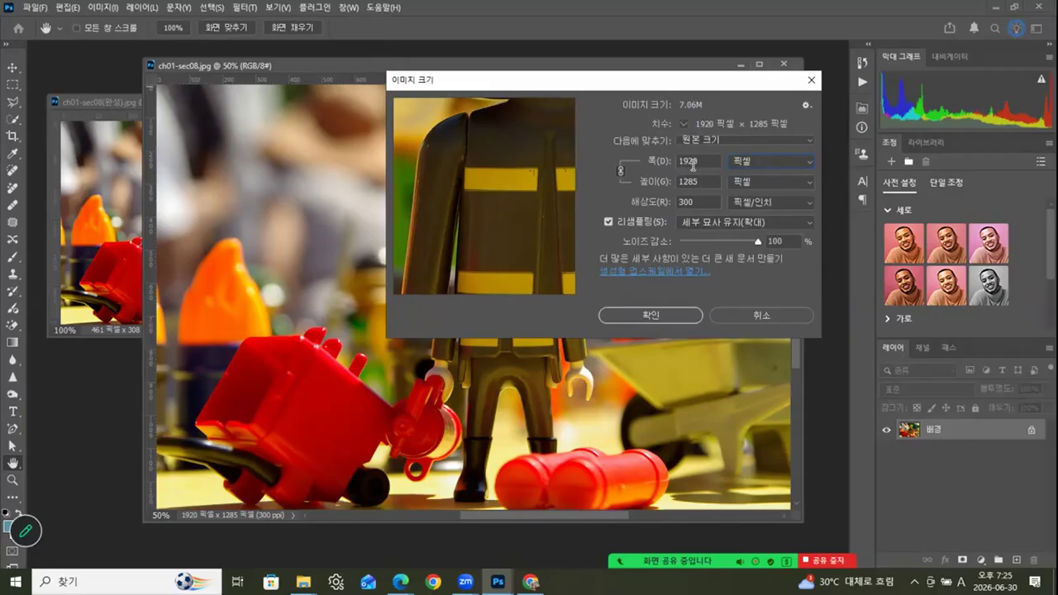
# Set the resolution of ch01-sec08.jpg to 72 pixels/inch with resampling on and apply the new image size
pyautogui.click(663, 204)
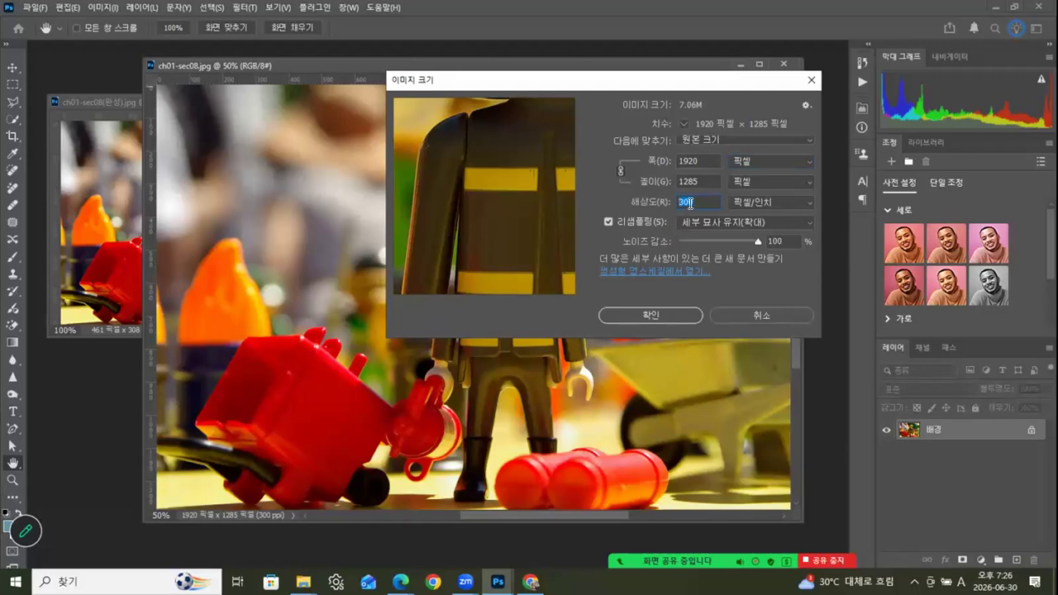
pyautogui.click(701, 196)
pyautogui.moveTo(616, 85)
pyautogui.mouseDown()
pyautogui.moveTo(624, 81)
pyautogui.moveTo(619, 91)
pyautogui.mouseUp()
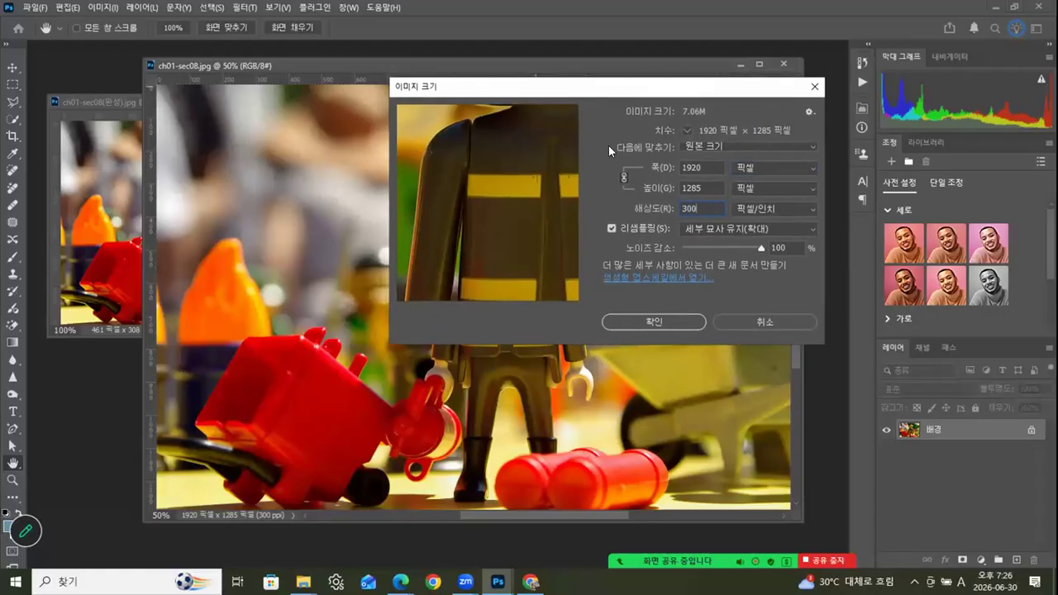
pyautogui.doubleClick(689, 208)
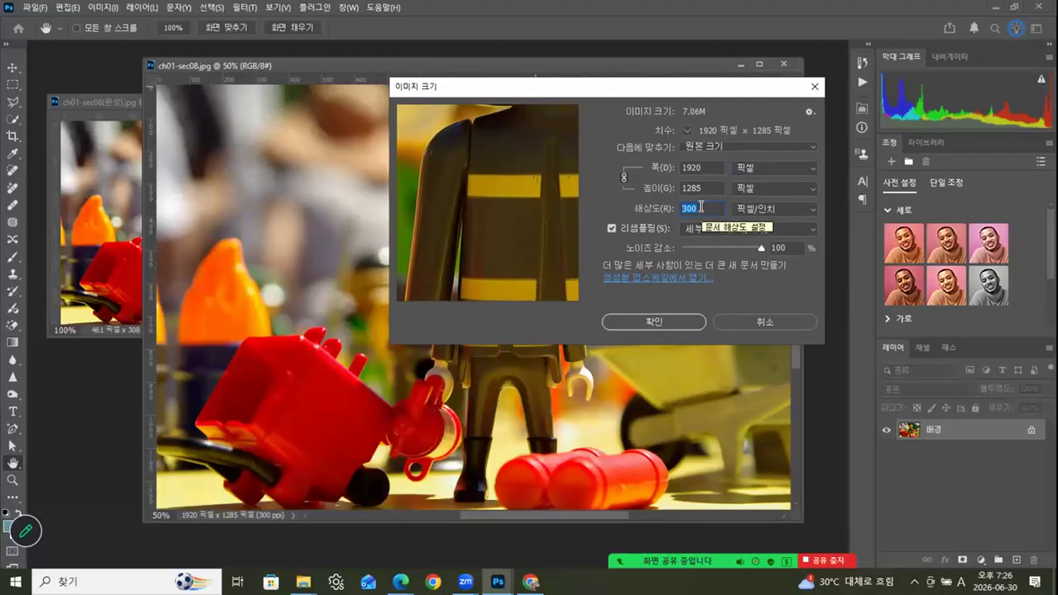
pyautogui.write('72')
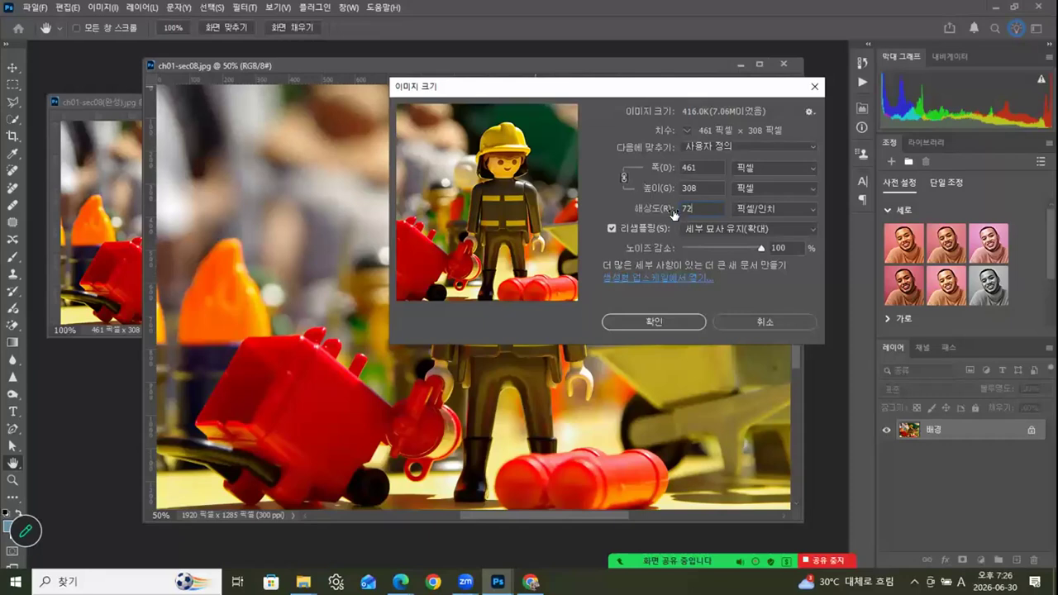
pyautogui.click(677, 323)
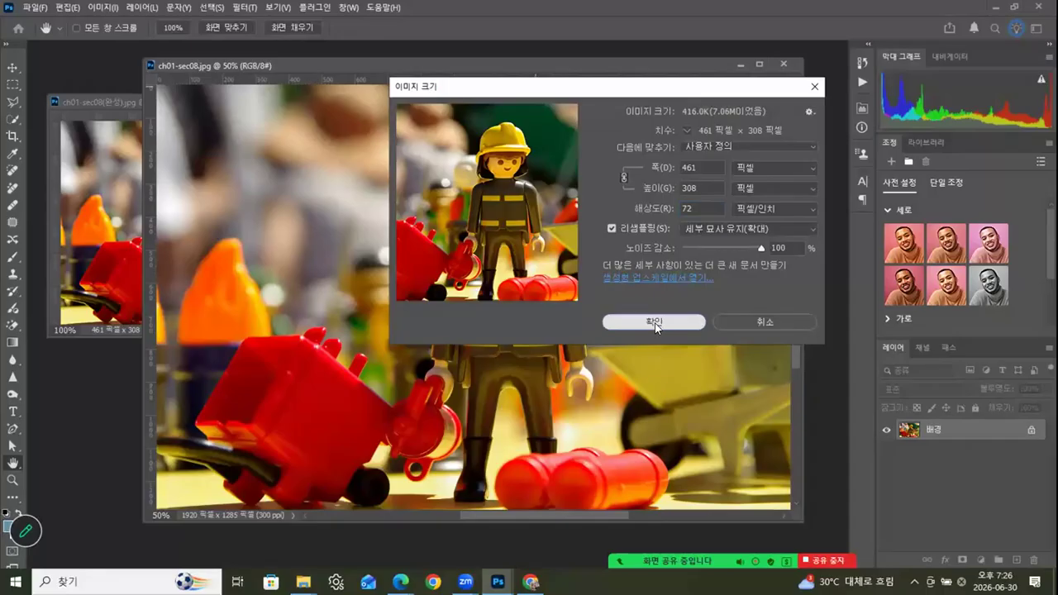
pyautogui.click(656, 324)
# Zoom ch01-sec08.jpg to 100% and place its window beside ch01-sec08(완성).jpg for comparison
pyautogui.moveTo(242, 65); pyautogui.dragTo(486, 148)
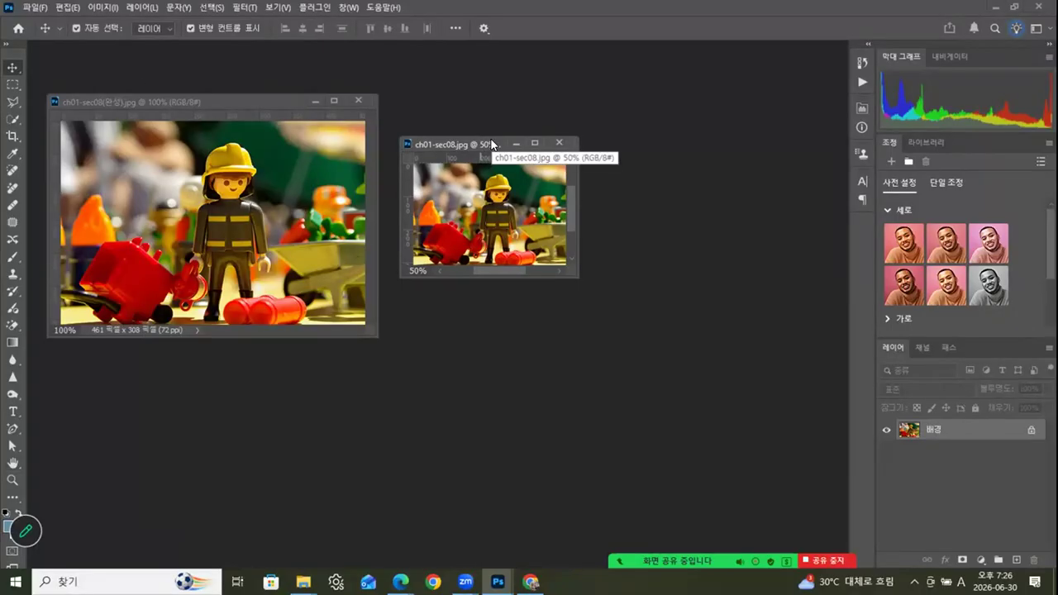
pyautogui.hotkey('ctrl', '+')
pyautogui.hotkey('ctrl', '+')
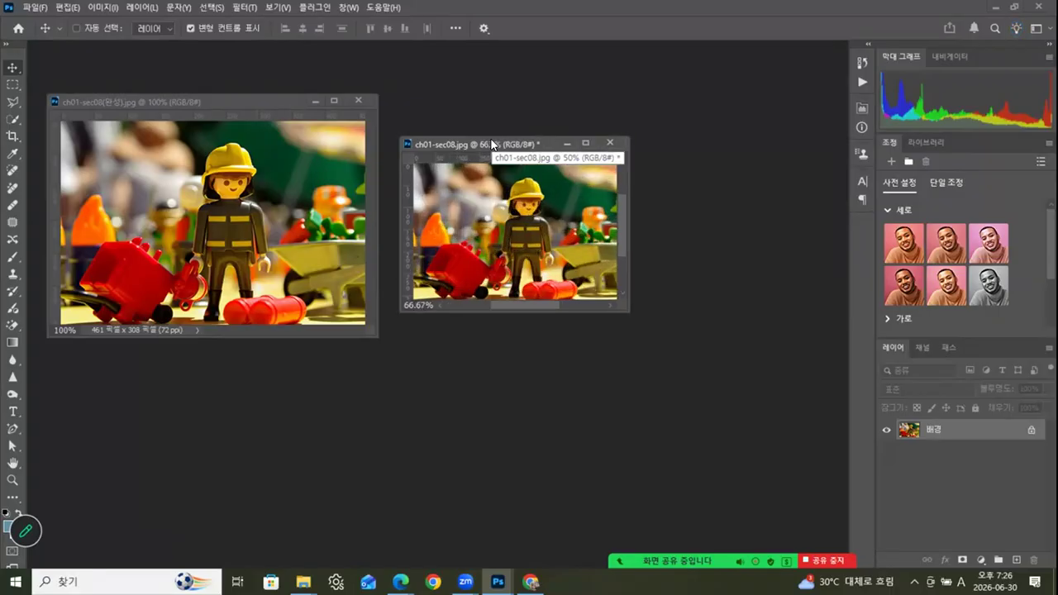
pyautogui.moveTo(569, 142); pyautogui.dragTo(560, 100)
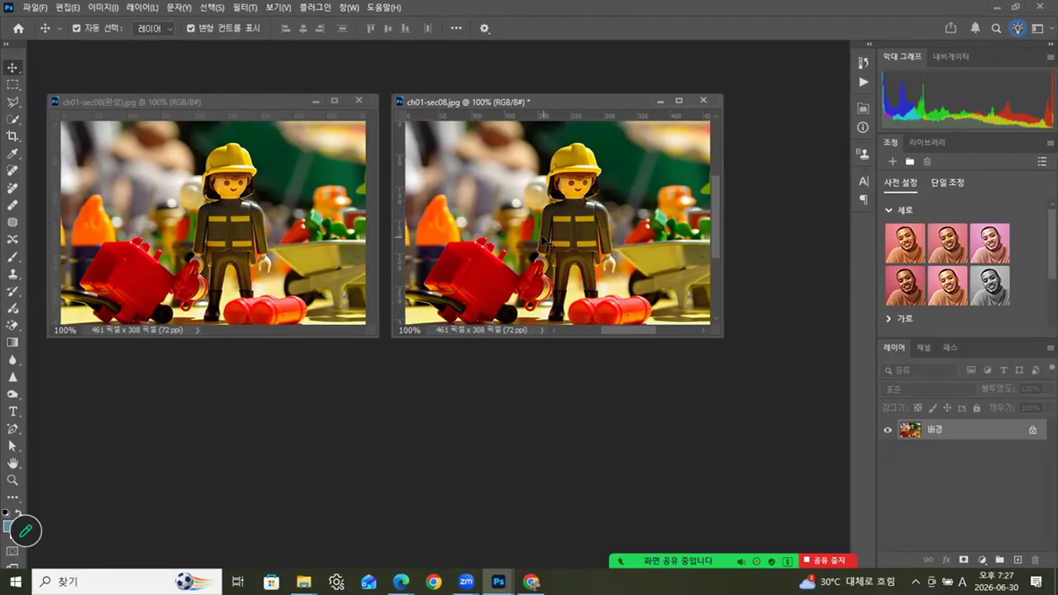
# Resample ch01-sec08.jpg to a resolution of 300 pixels/inch and inspect the enlarged figure's helmet and face
pyautogui.rightClick(569, 101)
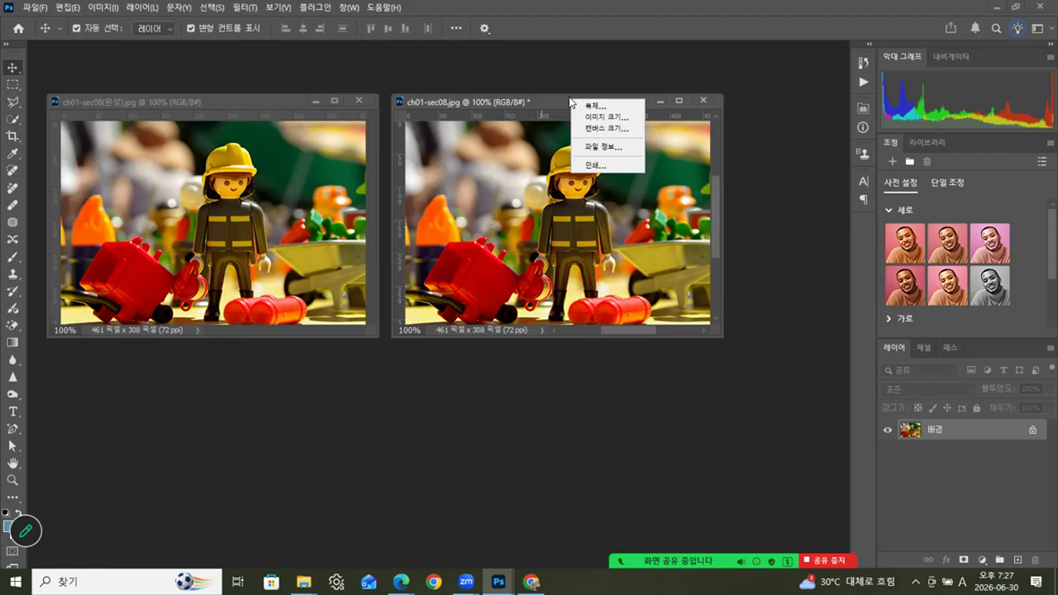
pyautogui.click(594, 117)
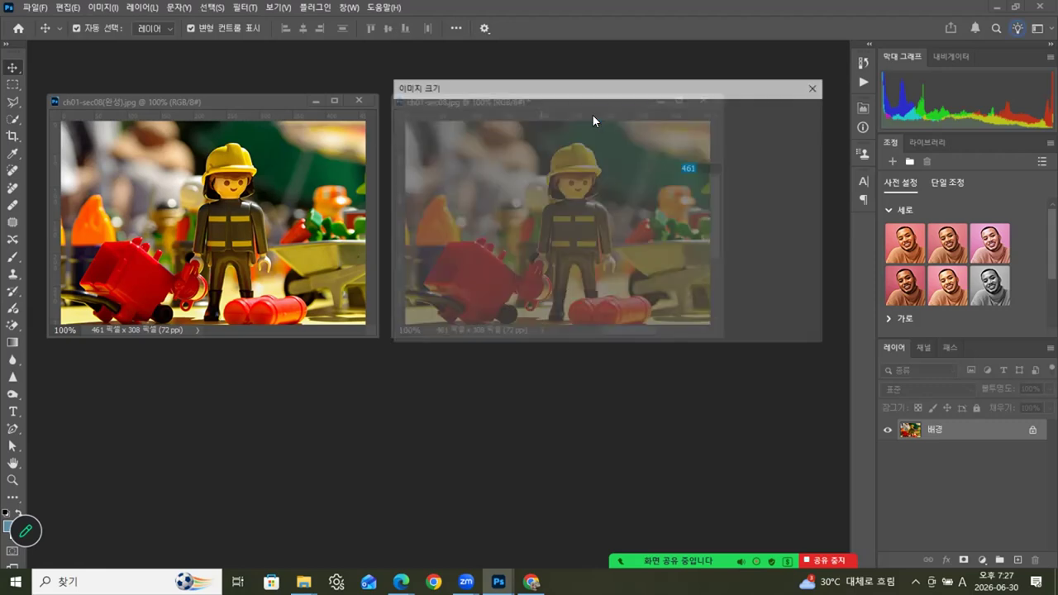
pyautogui.click(690, 209)
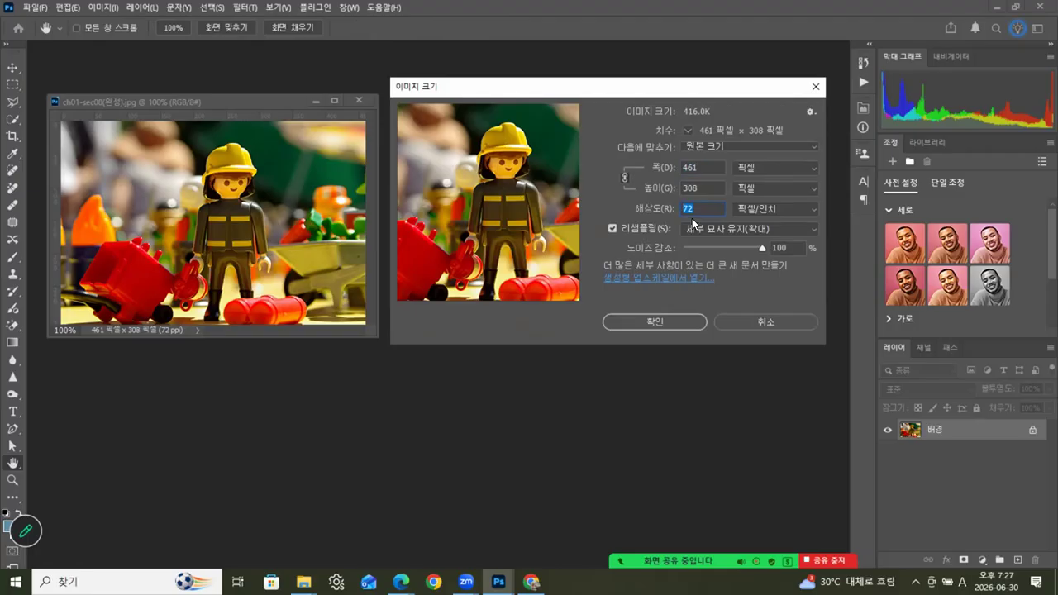
pyautogui.write('3')
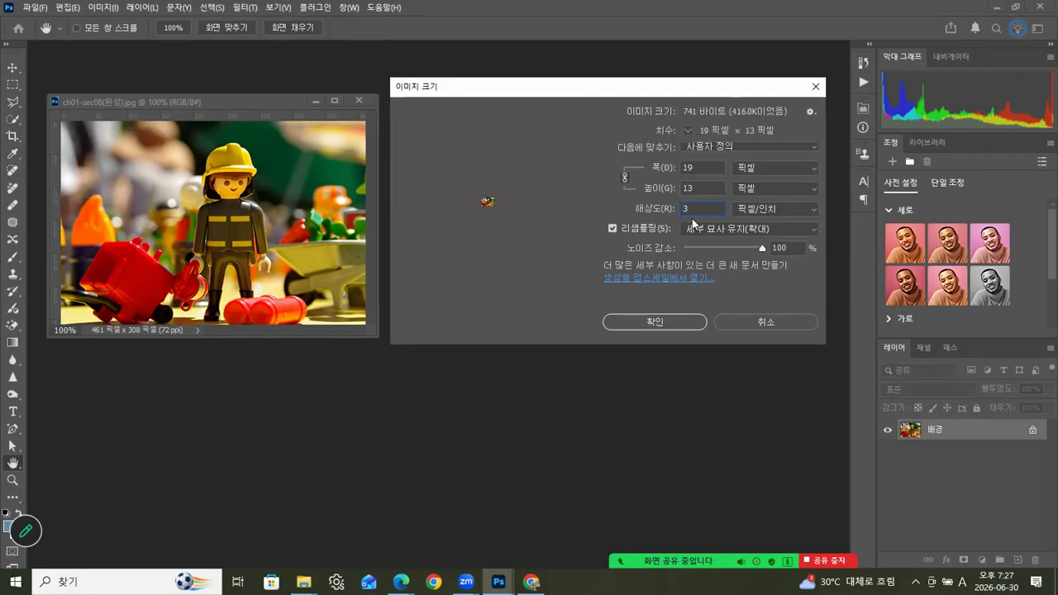
pyautogui.write('00')
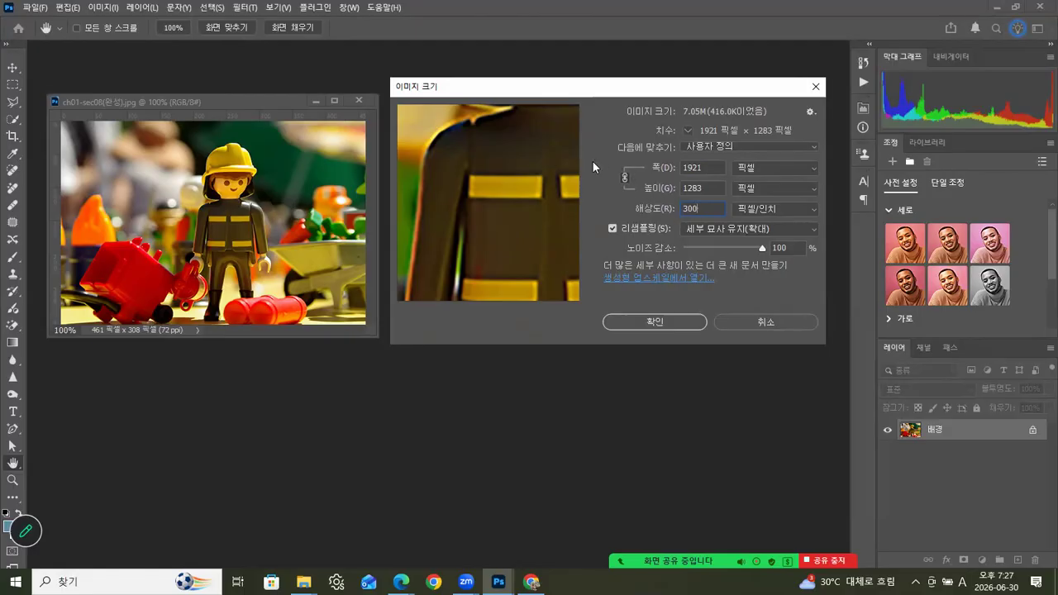
pyautogui.moveTo(552, 158)
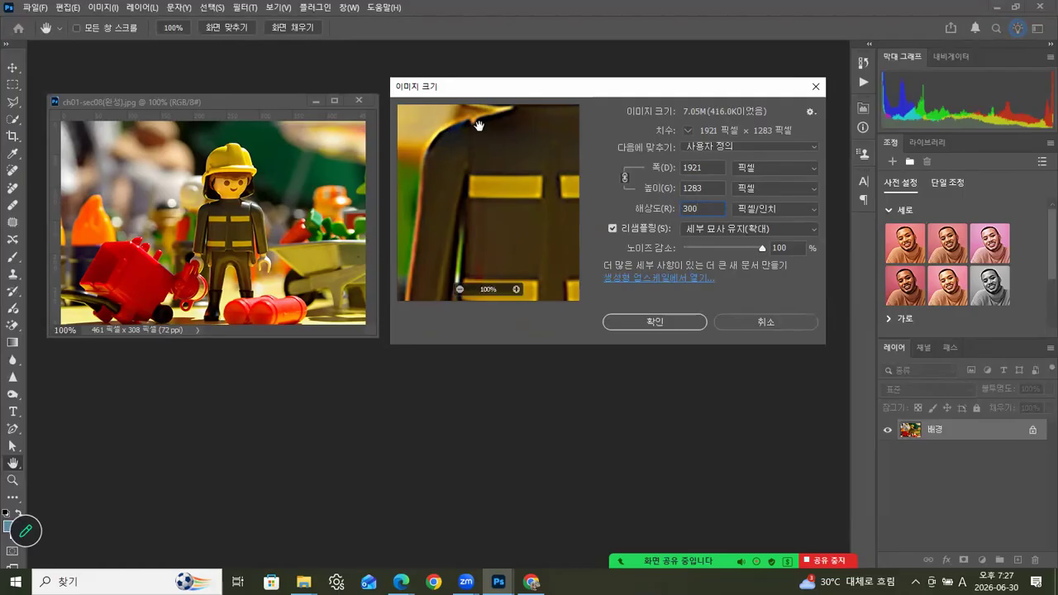
pyautogui.click(669, 319)
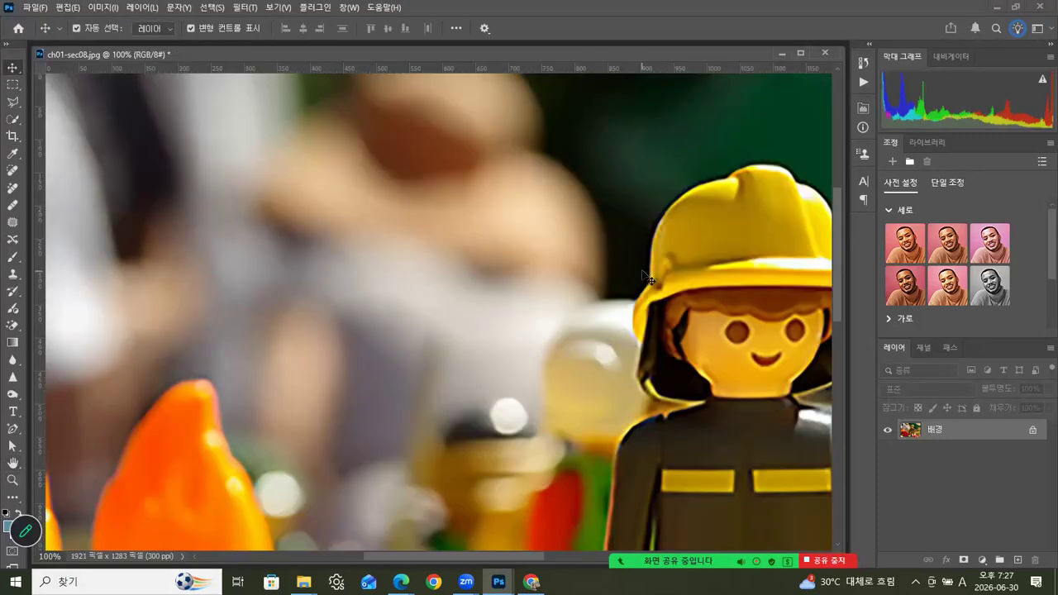
pyautogui.press('space')
pyautogui.moveTo(744, 290); pyautogui.dragTo(462, 240)
pyautogui.moveTo(390, 277); pyautogui.dragTo(359, 243)
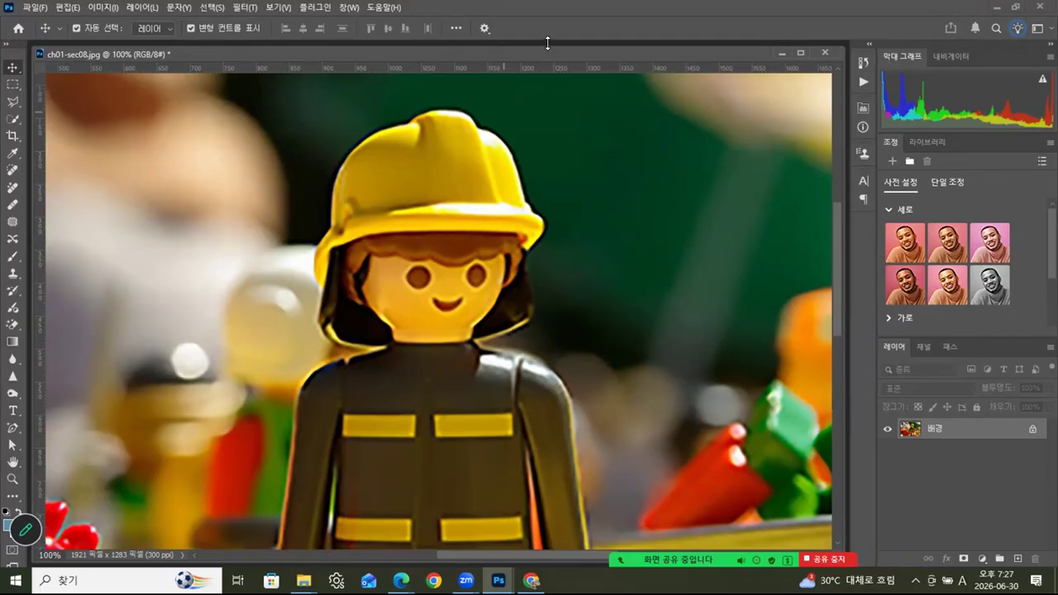
# Close ch01-sec08.jpg without saving the changes, and close ch01-sec08(완성).jpg as well
pyautogui.moveTo(552, 53); pyautogui.dragTo(511, 143)
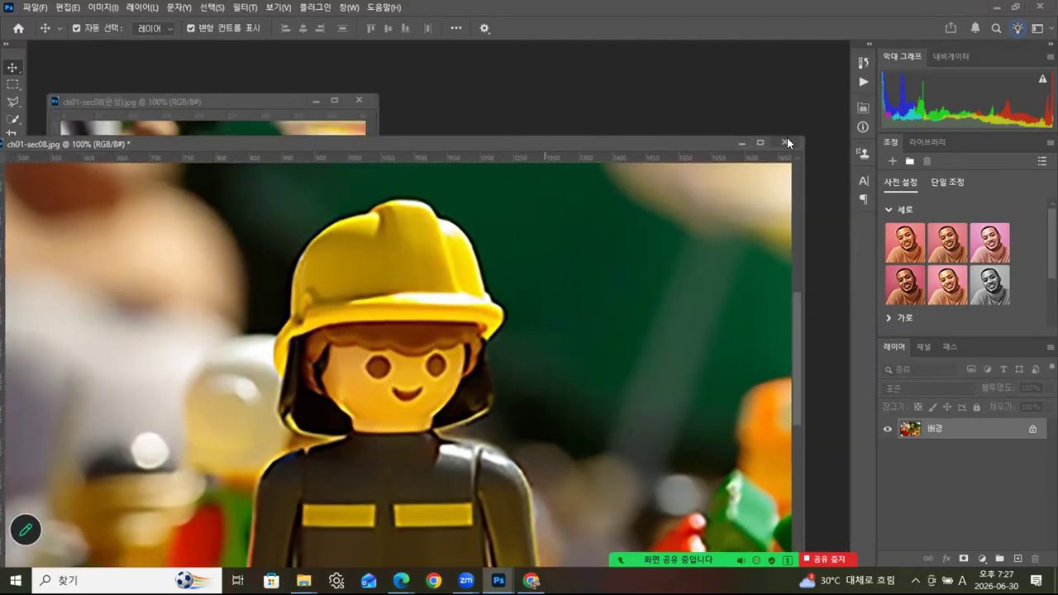
pyautogui.click(788, 143)
pyautogui.click(547, 224)
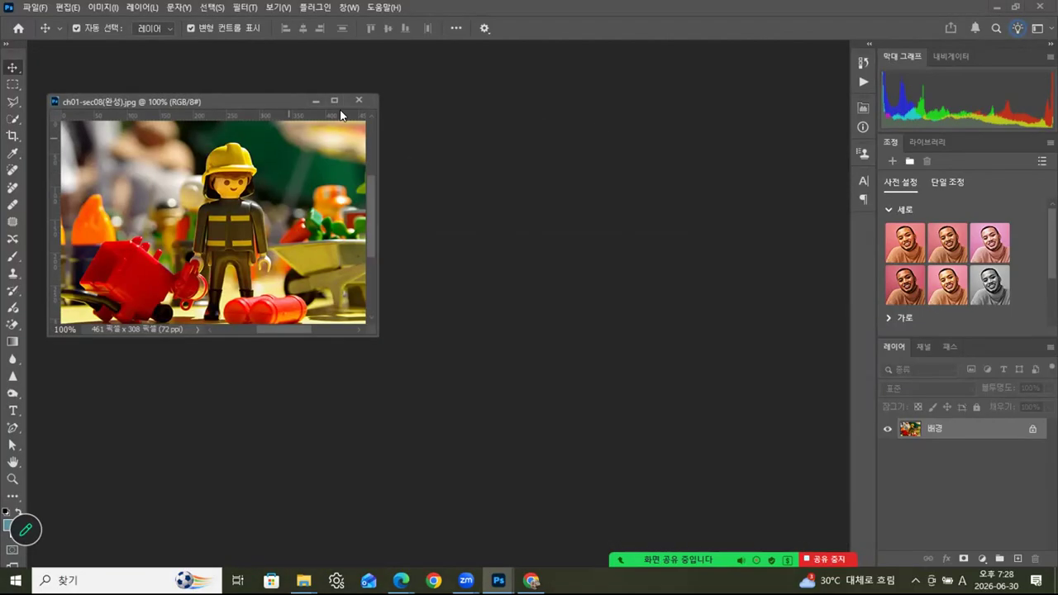
pyautogui.click(358, 99)
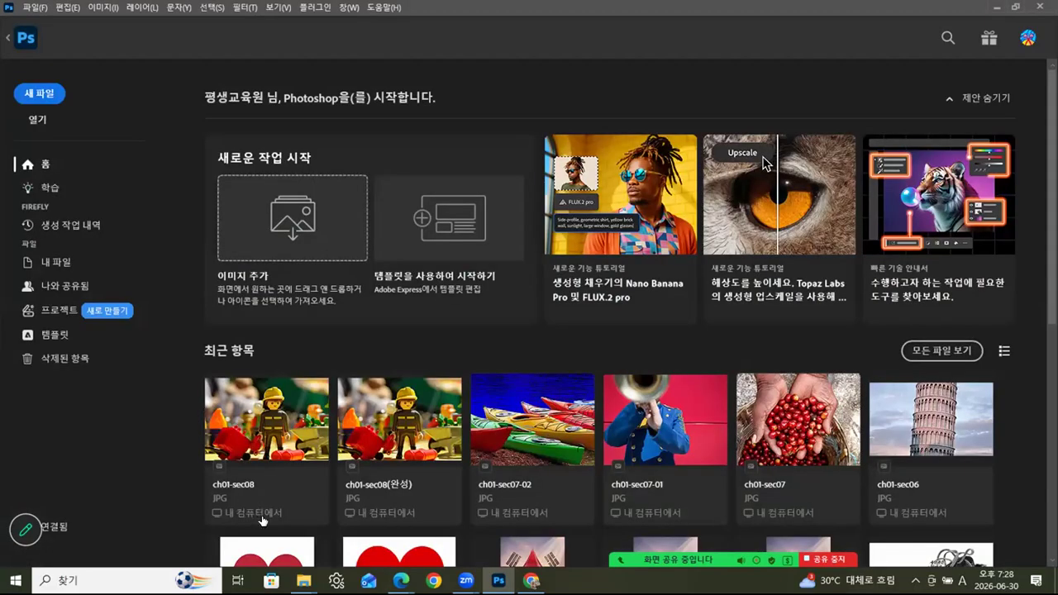
# Open ch01-sec08.jpg from the ch01 folder in Photoshop and float it in its own window
pyautogui.moveTo(304, 578)
pyautogui.click(341, 547)
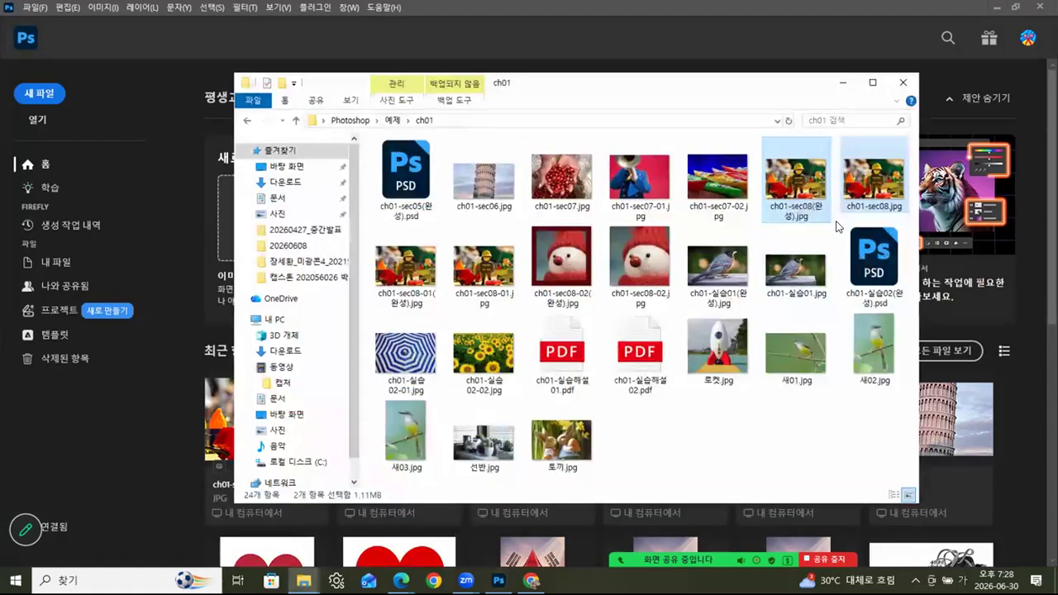
pyautogui.click(838, 220)
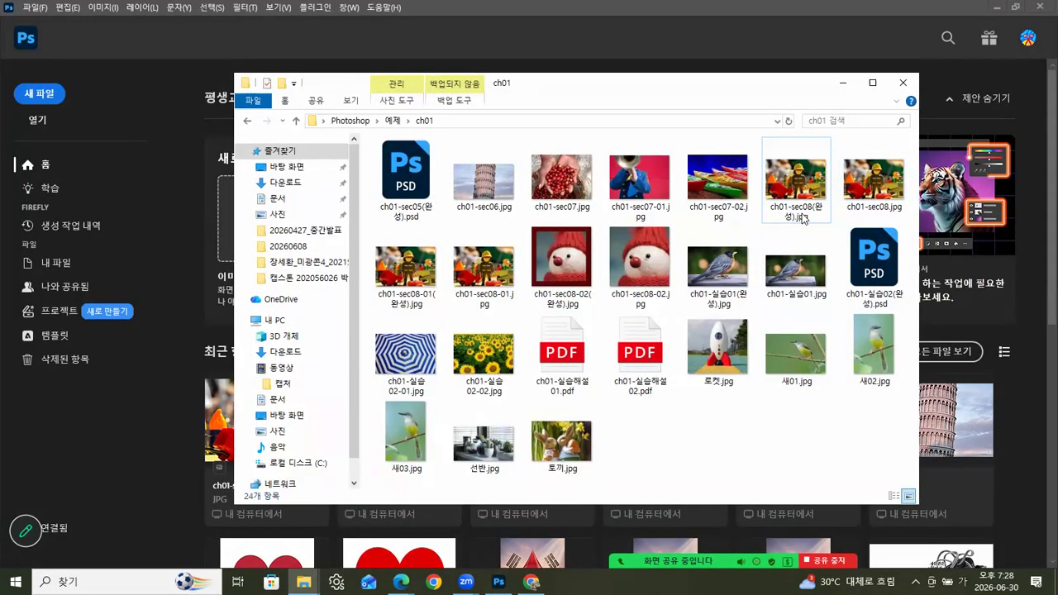
pyautogui.click(864, 190)
pyautogui.moveTo(864, 190); pyautogui.dragTo(63, 489)
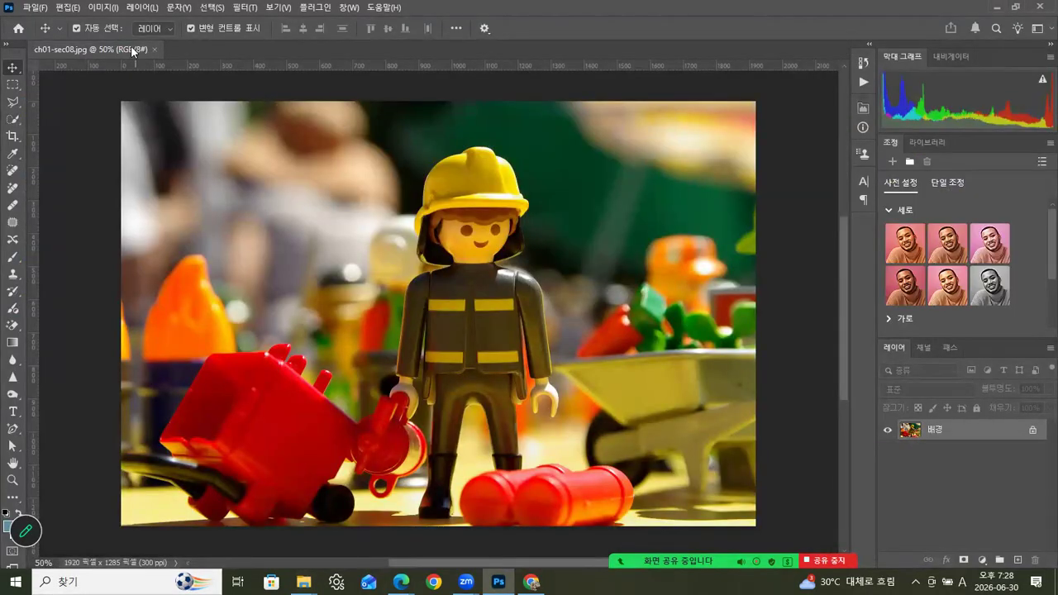
pyautogui.moveTo(157, 79); pyautogui.dragTo(191, 90)
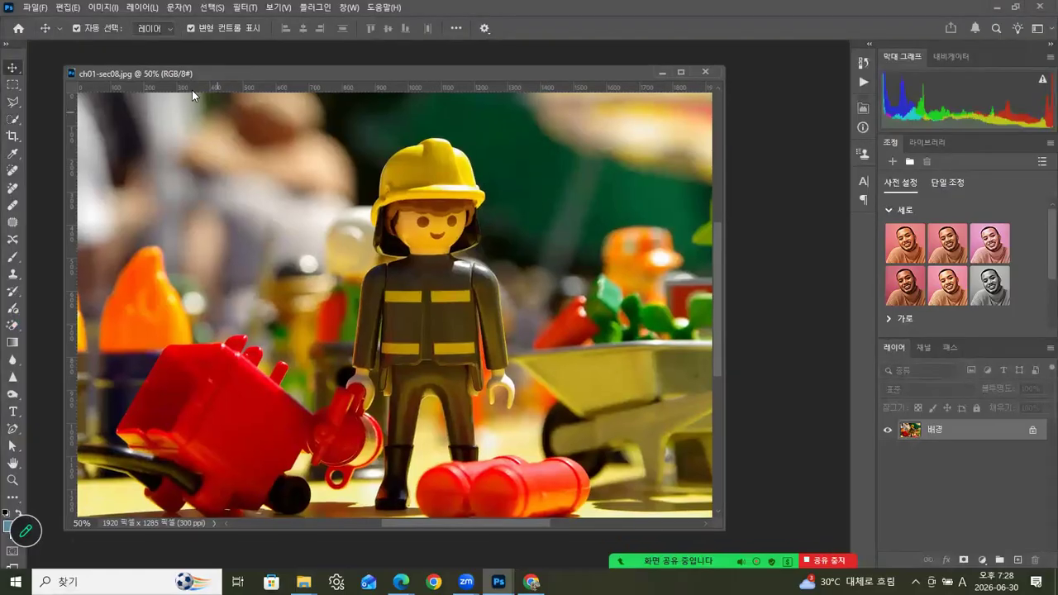
# Check the resolution of ch01-sec08.jpg in Image Size and leave the settings unchanged
pyautogui.rightClick(338, 77)
pyautogui.click(381, 82)
pyautogui.click(702, 209)
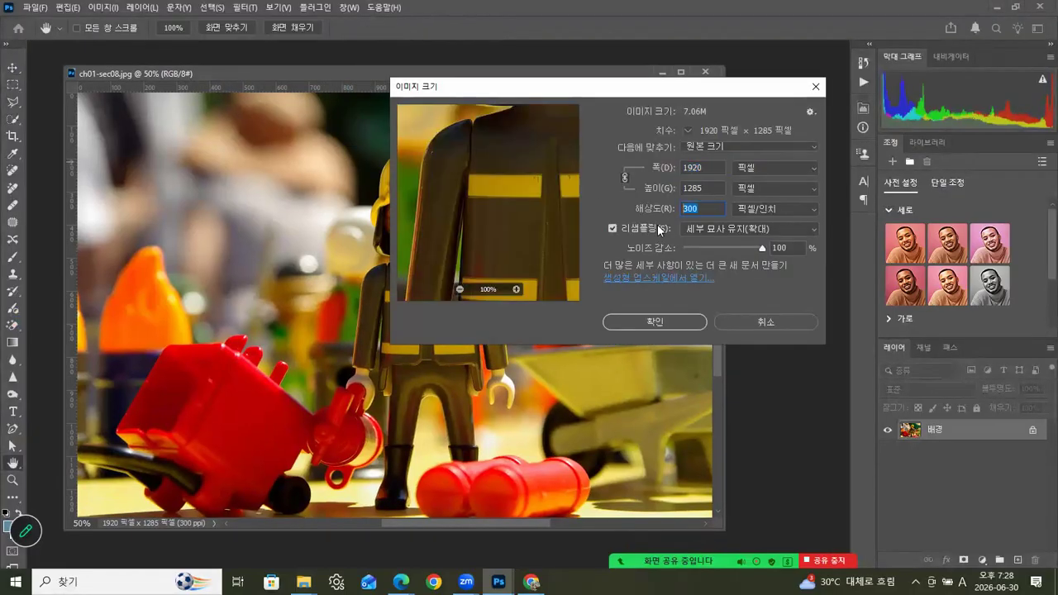
pyautogui.click(743, 319)
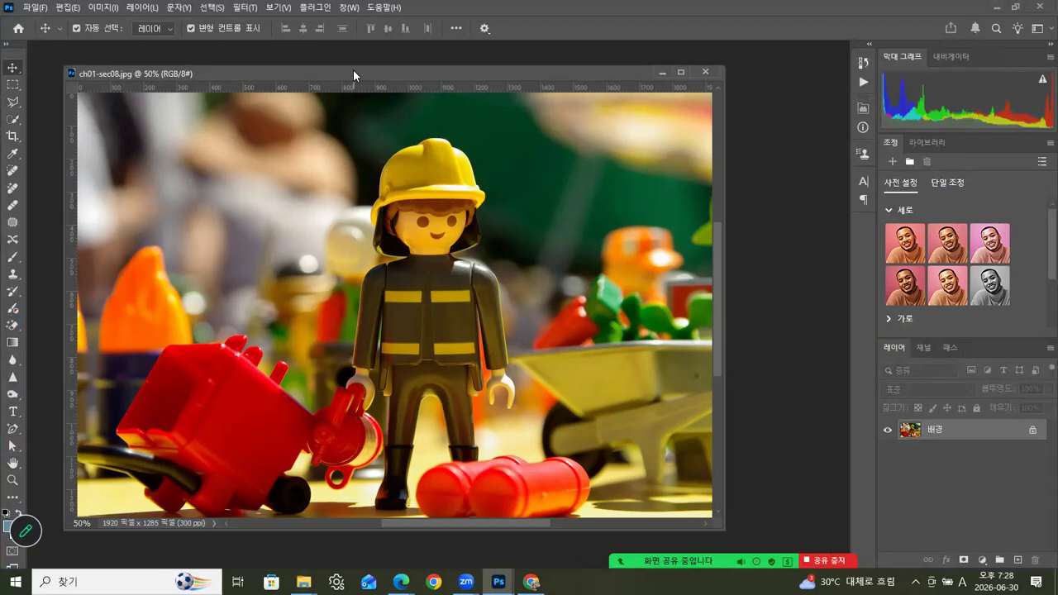
pyautogui.moveTo(353, 70); pyautogui.dragTo(364, 72)
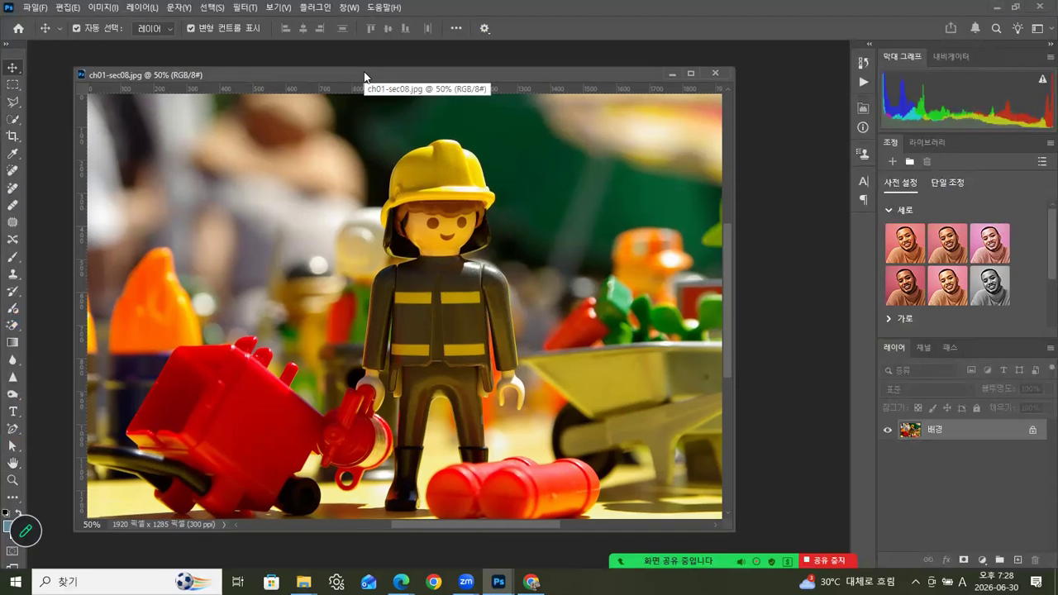
# Duplicate ch01-sec08.jpg under the default copy name and float the duplicate in a separate window
pyautogui.rightClick(375, 73)
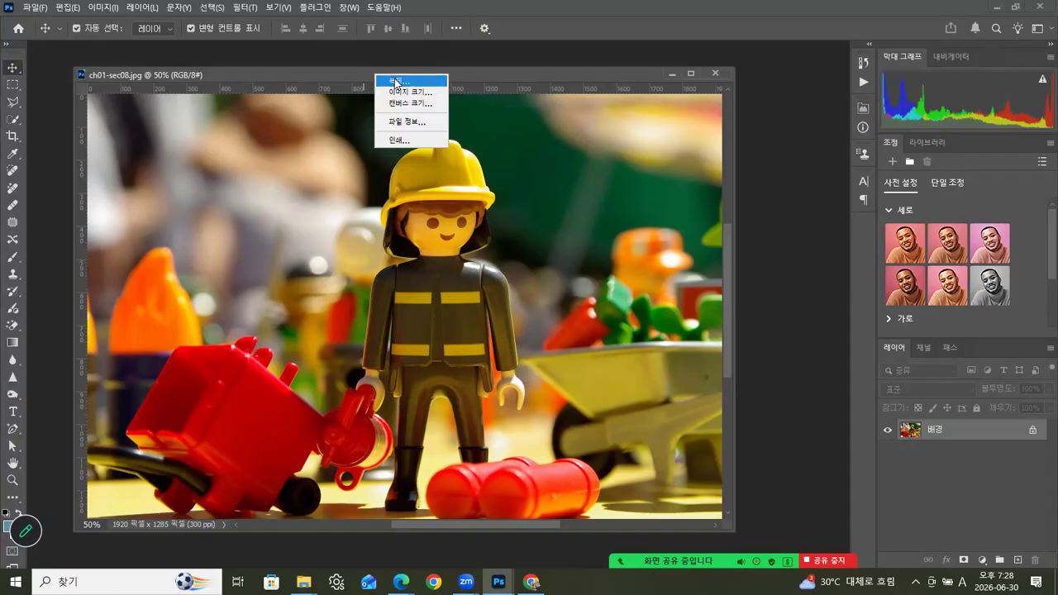
pyautogui.click(395, 81)
pyautogui.click(394, 217)
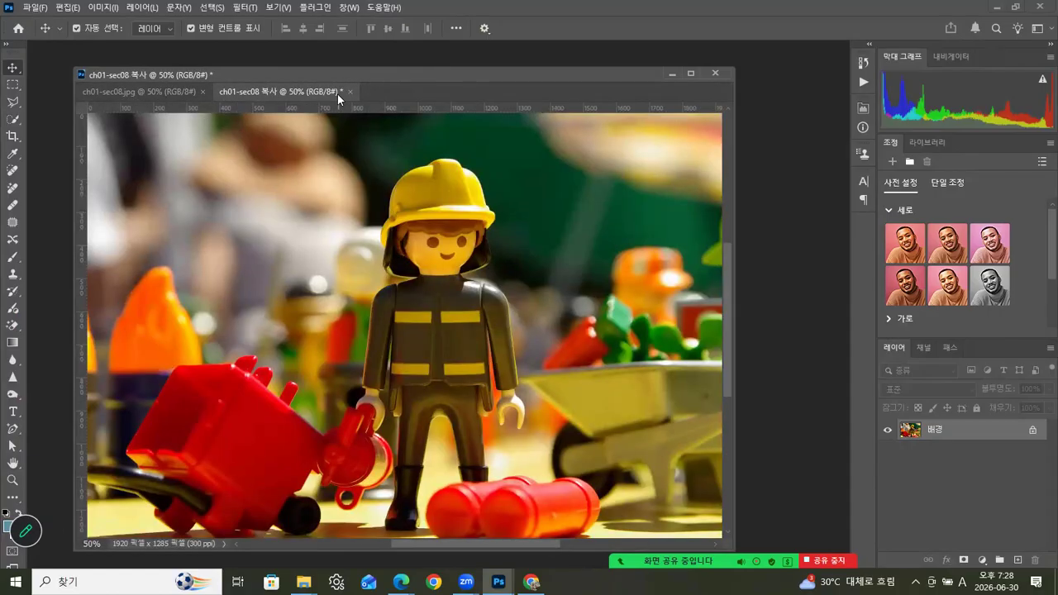
pyautogui.moveTo(336, 90); pyautogui.dragTo(469, 182)
# Zoom both the original and the duplicate out to 25% and place their windows side by side
pyautogui.moveTo(436, 75); pyautogui.dragTo(405, 71)
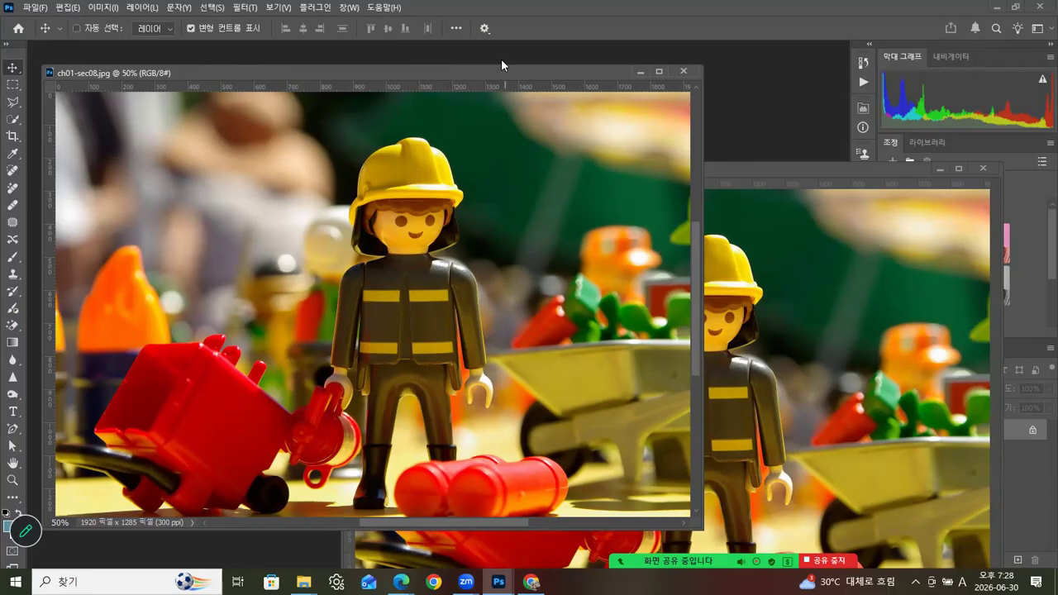
pyautogui.hotkey('ctrl', '-')
pyautogui.hotkey('ctrl', '-')
pyautogui.click(588, 170)
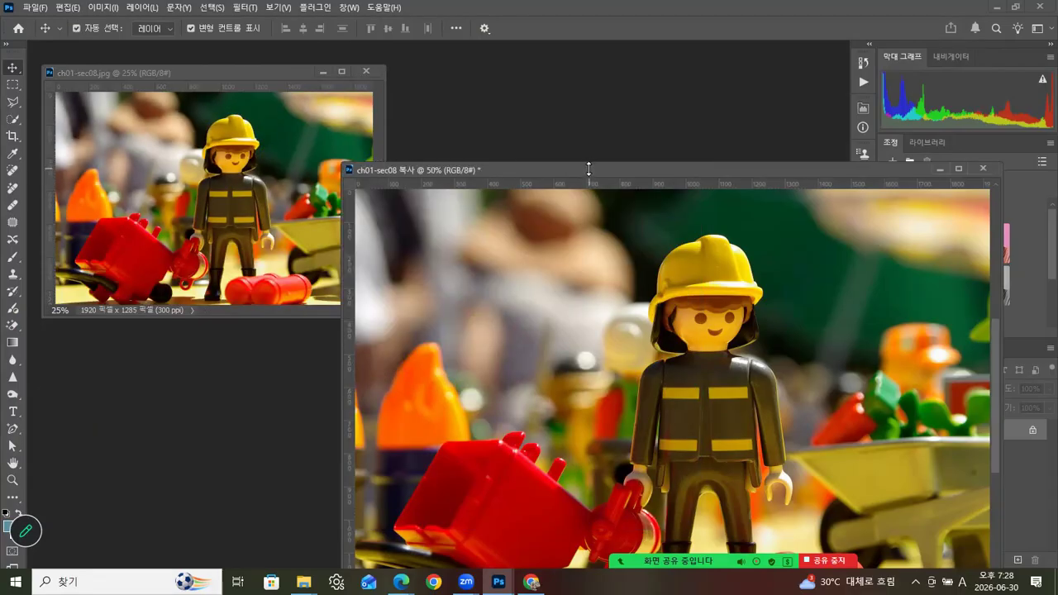
pyautogui.hotkey('ctrl', '-')
pyautogui.hotkey('ctrl', '-')
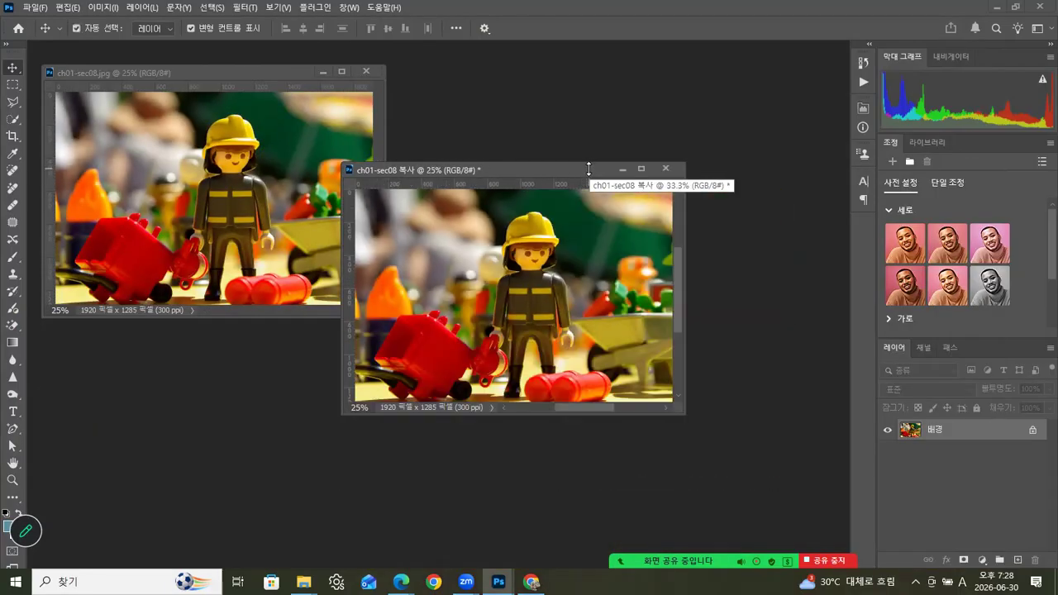
pyautogui.moveTo(560, 167); pyautogui.dragTo(615, 73)
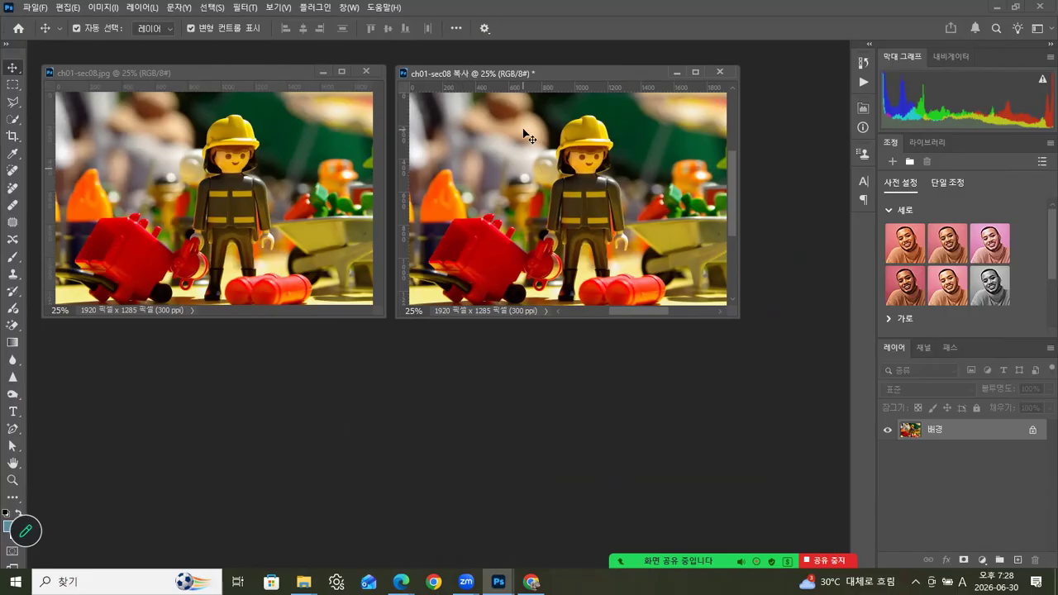
# Review the resolution and pixel dimensions of the original ch01-sec08.jpg in Image Size without applying changes
pyautogui.click(277, 72)
pyautogui.rightClick(277, 72)
pyautogui.click(317, 95)
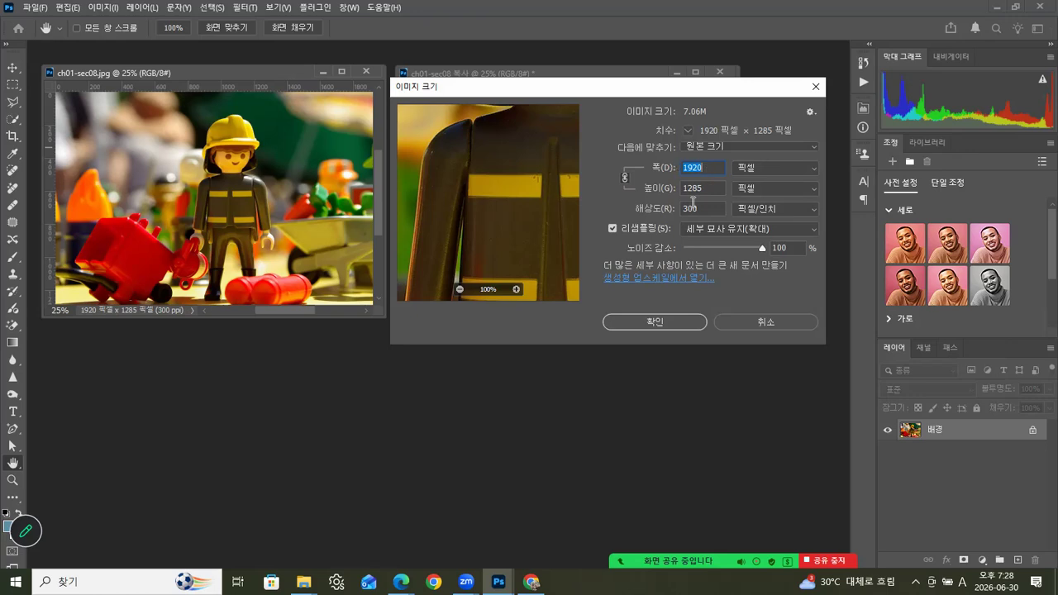
pyautogui.click(706, 210)
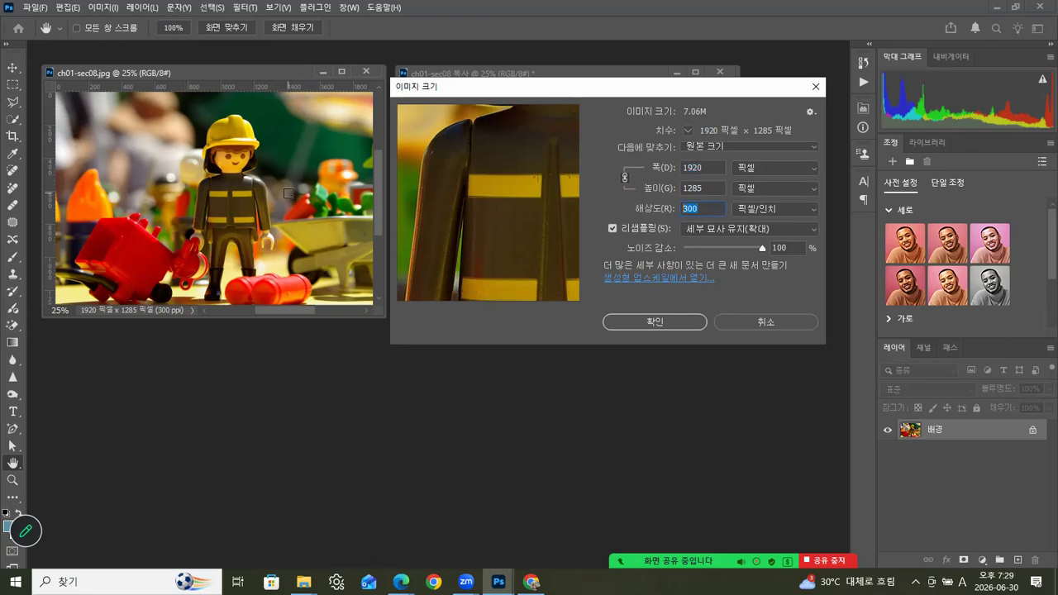
pyautogui.click(766, 322)
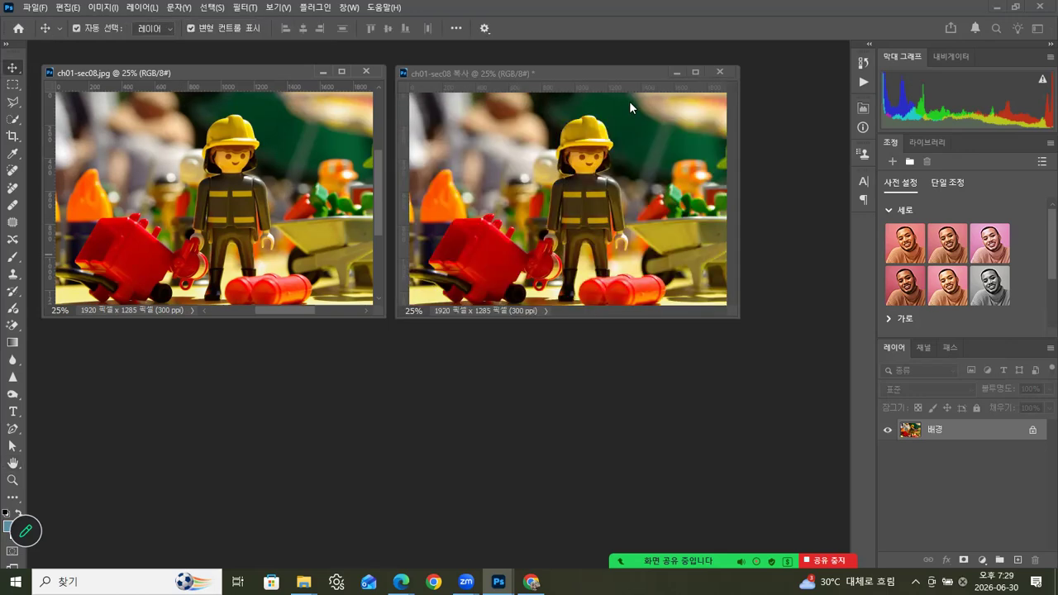
# Resample the duplicate to a resolution of 72 pixels/inch, then enlarge its window and view it at 100%
pyautogui.click(581, 73)
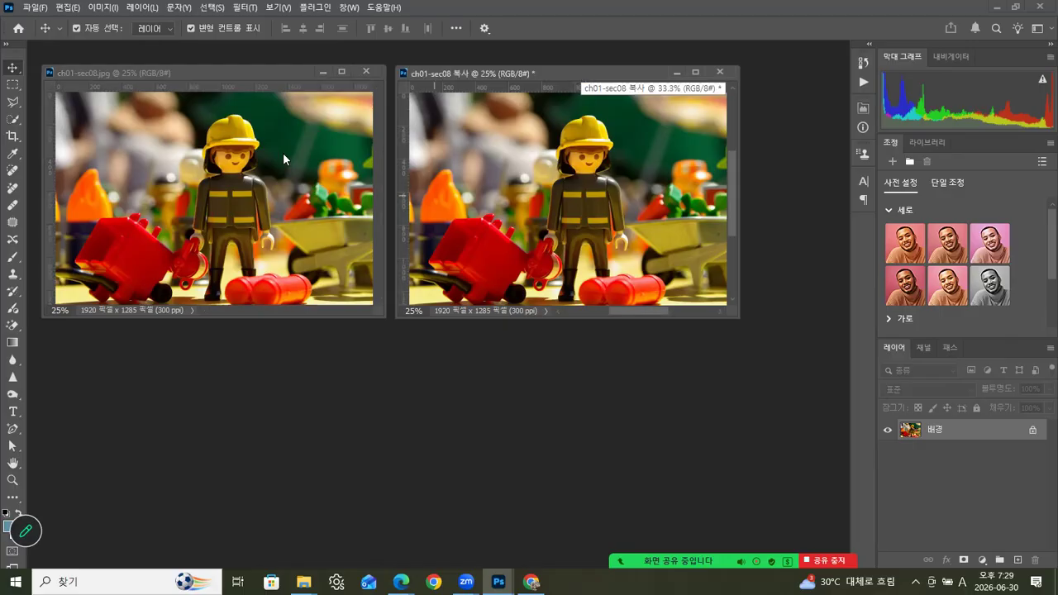
pyautogui.rightClick(601, 74)
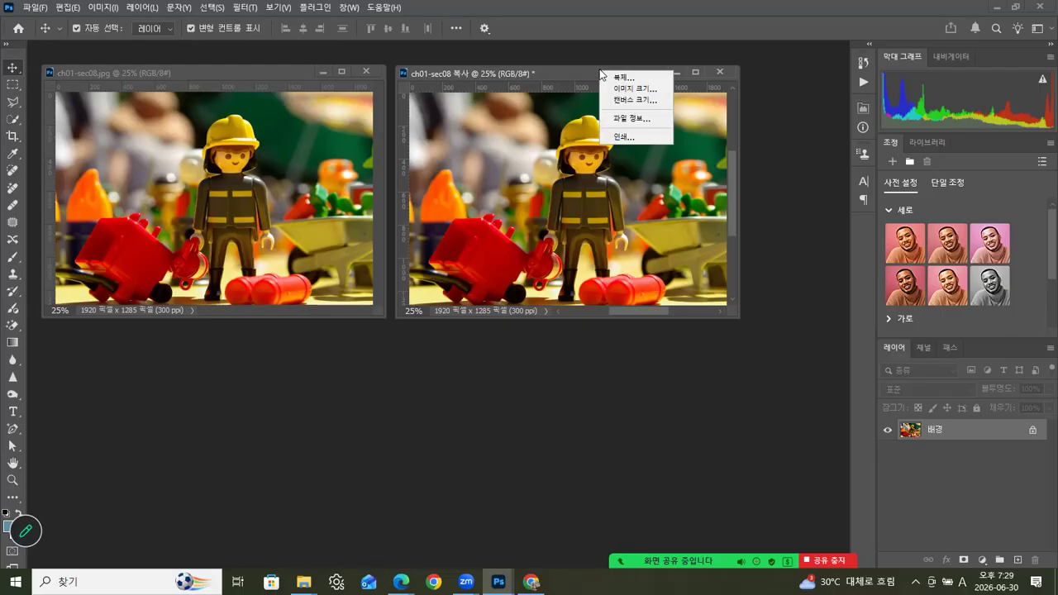
pyautogui.click(624, 88)
pyautogui.doubleClick(704, 208)
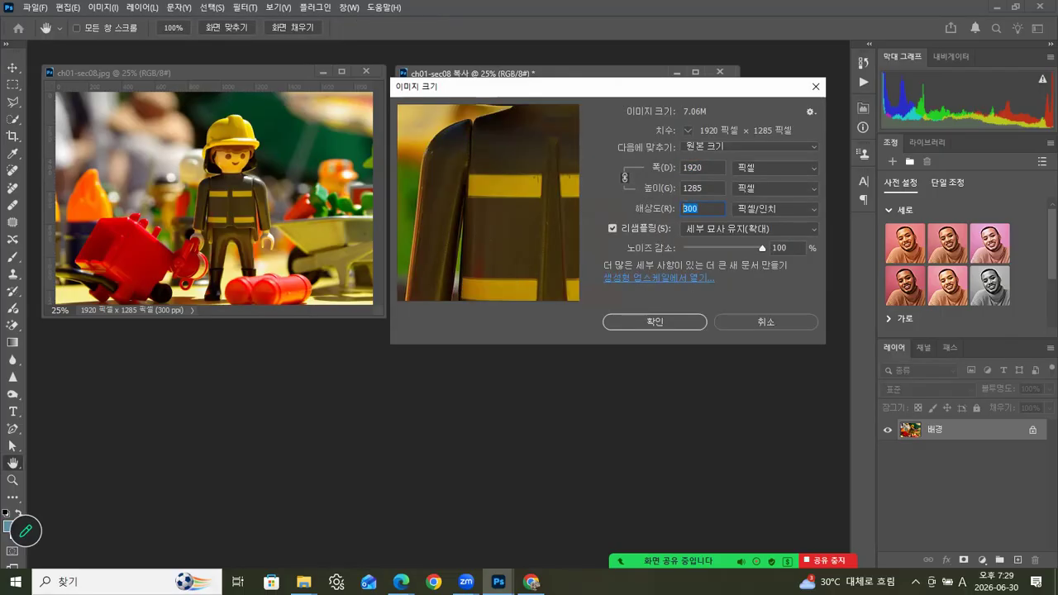
pyautogui.write('272')
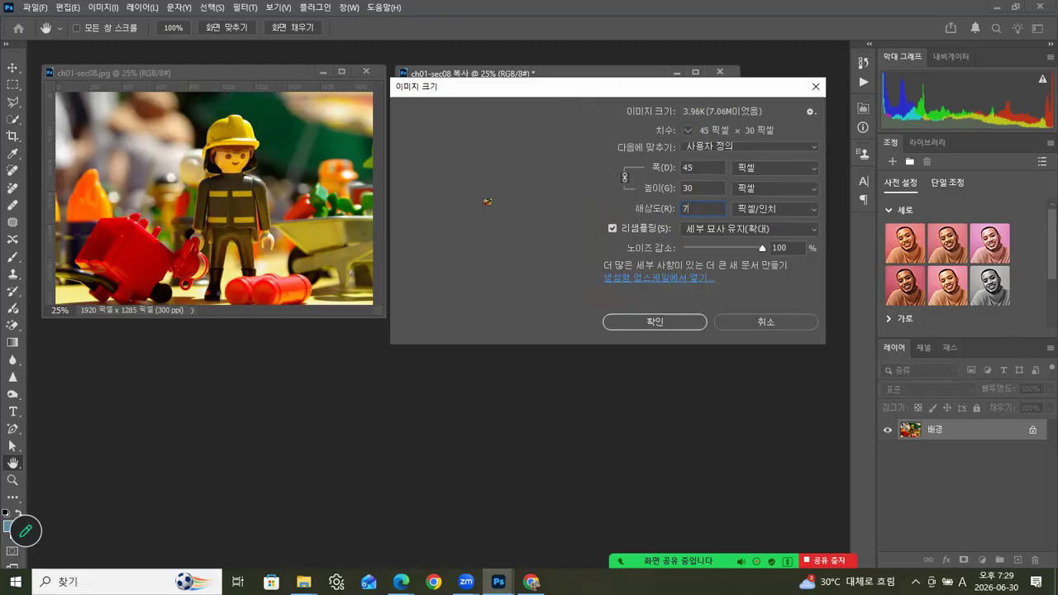
pyautogui.click(676, 322)
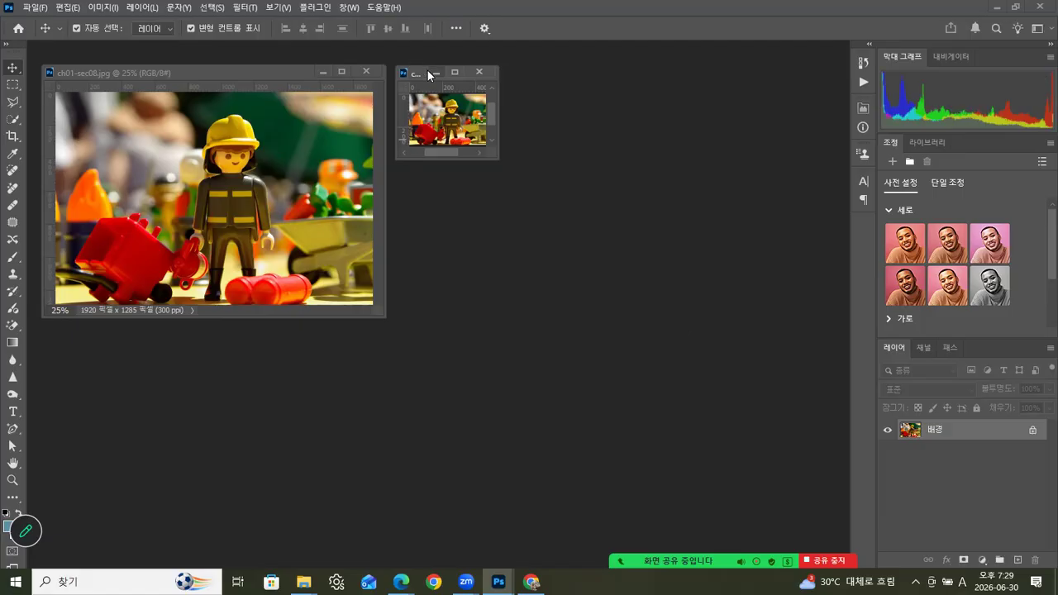
pyautogui.moveTo(496, 160); pyautogui.dragTo(605, 212)
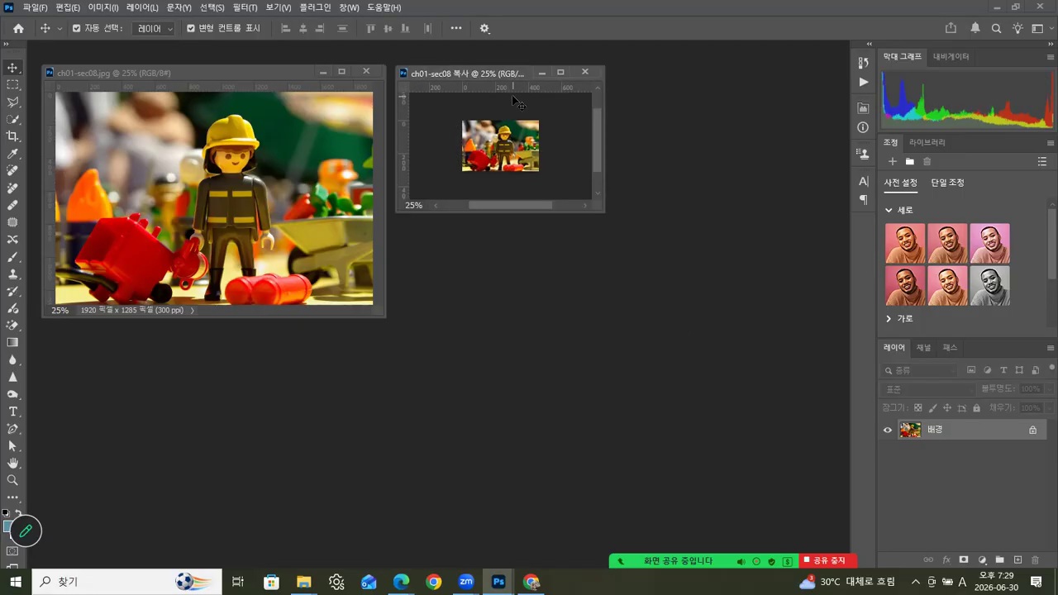
pyautogui.hotkey('ctrl', '1')
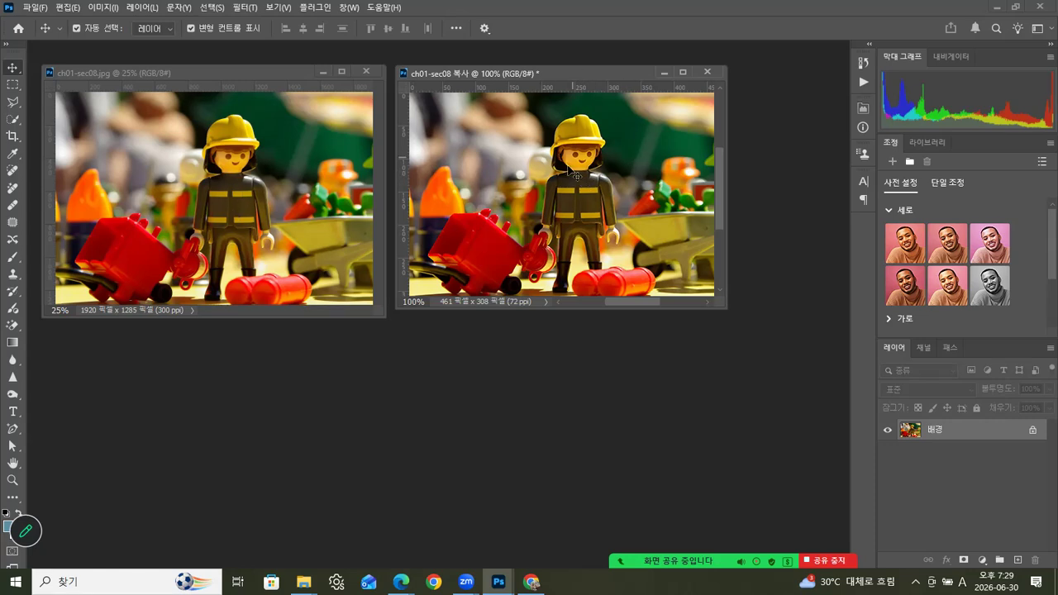
# Resample the duplicate back up to 300 pixels/inch and center the figure's helmet and face in its window
pyautogui.rightClick(562, 74)
pyautogui.click(580, 95)
pyautogui.doubleClick(702, 209)
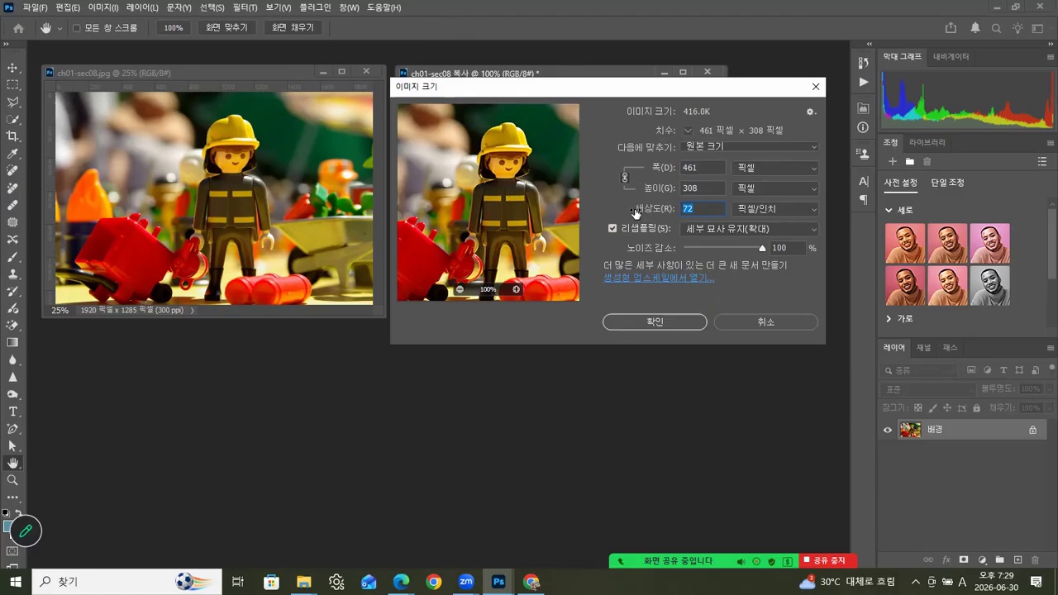
pyautogui.write('300')
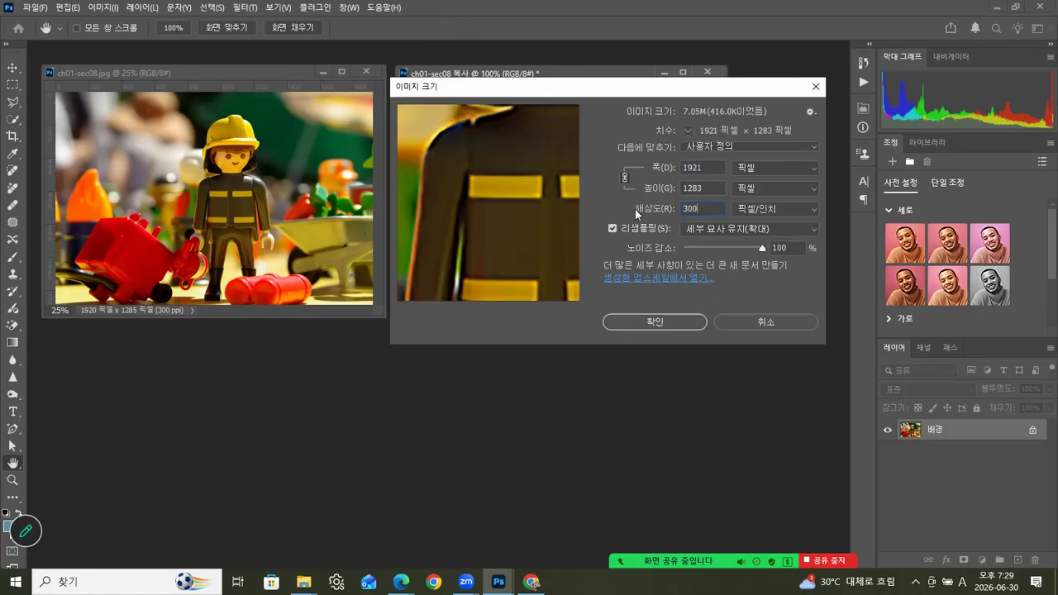
pyautogui.click(656, 323)
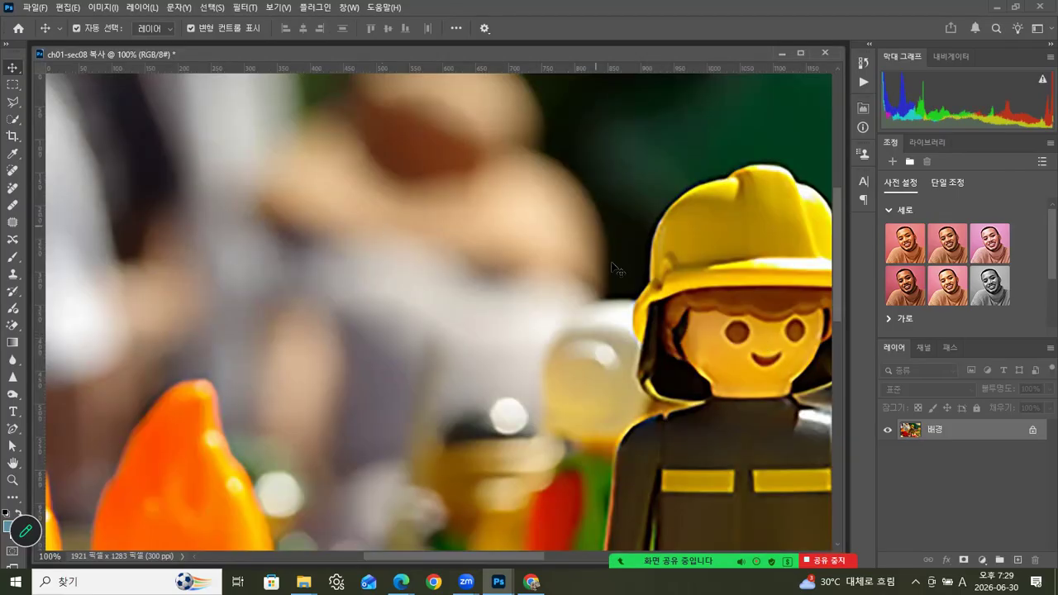
pyautogui.moveTo(699, 300); pyautogui.dragTo(454, 251)
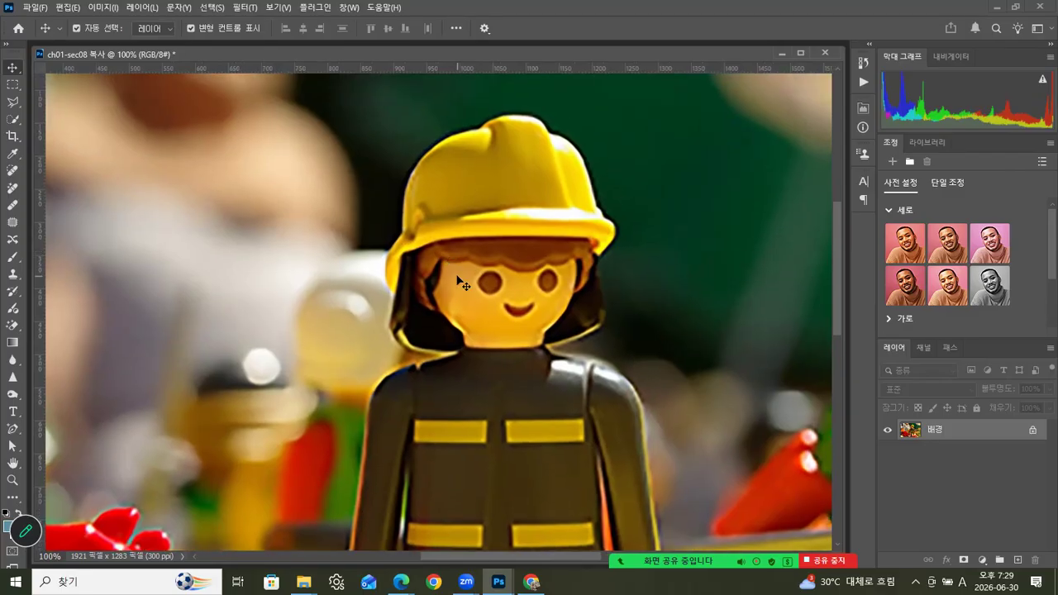
# Move the duplicate's window aside and zoom the original ch01-sec08.jpg to 100%
pyautogui.moveTo(449, 60); pyautogui.dragTo(592, 88)
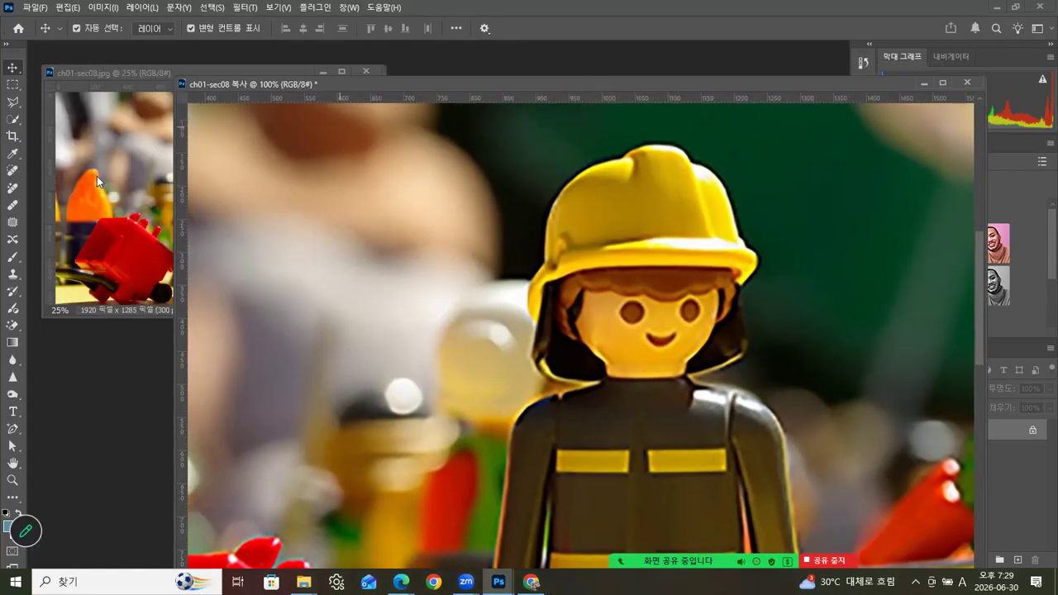
pyautogui.click(124, 183)
pyautogui.press('ctrl')
pyautogui.hotkey('ctrl', '+')
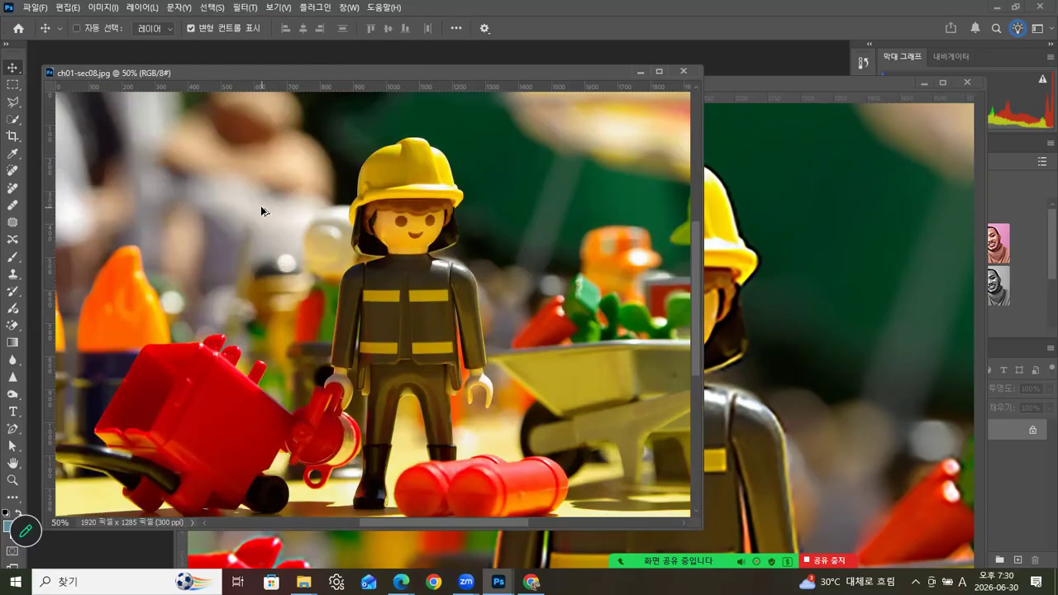
pyautogui.hotkey('ctrl', '+')
pyautogui.hotkey('ctrl', '+')
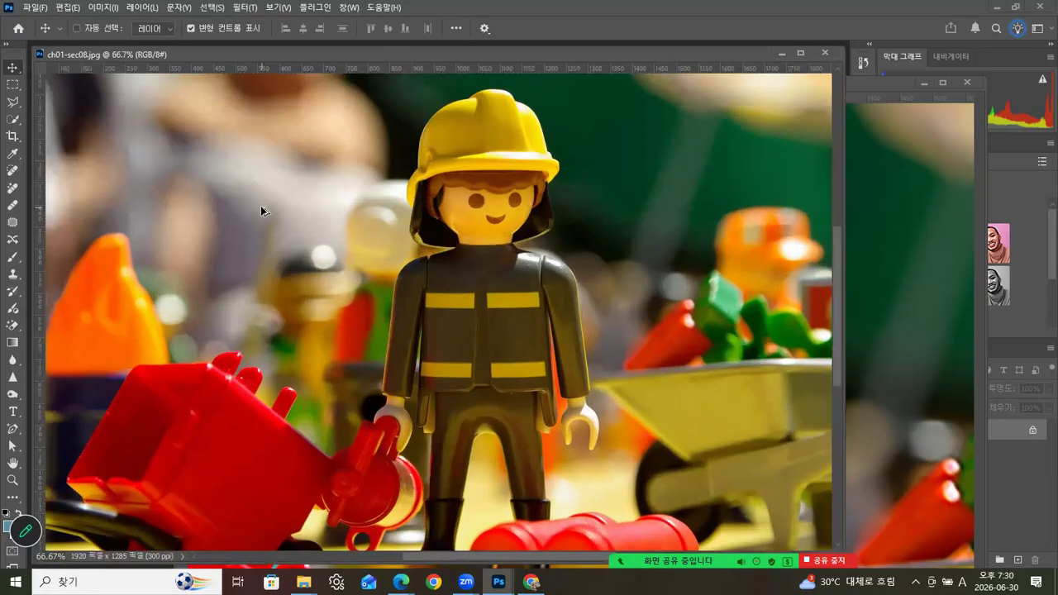
# Arrange both windows so the figure's head shows side by side, and compare sharpness between original and resampled duplicate
pyautogui.moveTo(612, 55); pyautogui.dragTo(371, 84)
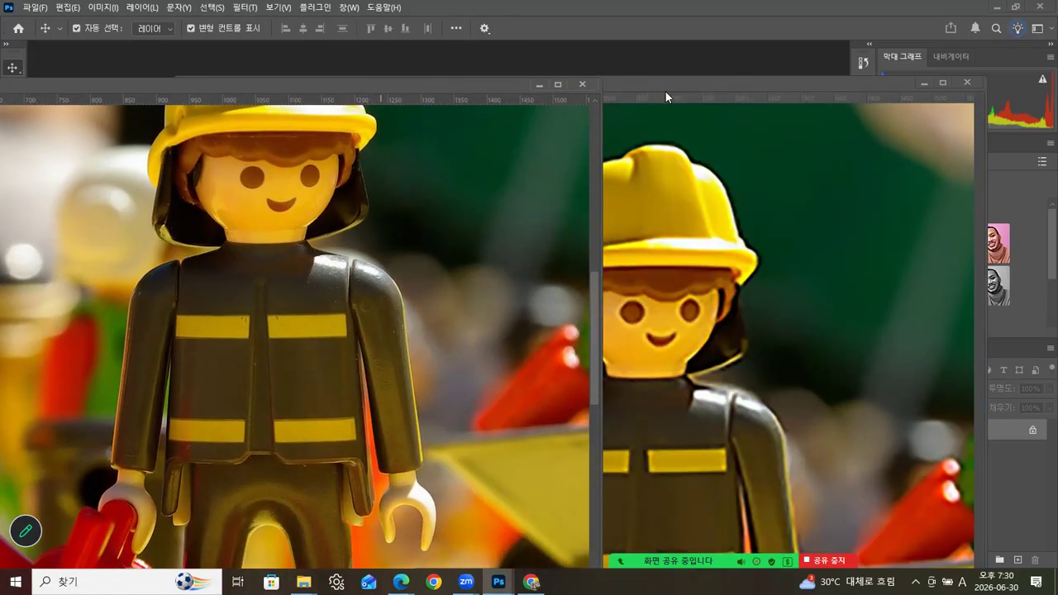
pyautogui.moveTo(665, 90); pyautogui.dragTo(722, 80)
pyautogui.click(218, 94)
pyautogui.moveTo(218, 92); pyautogui.dragTo(198, 108)
pyautogui.moveTo(323, 231); pyautogui.dragTo(352, 338)
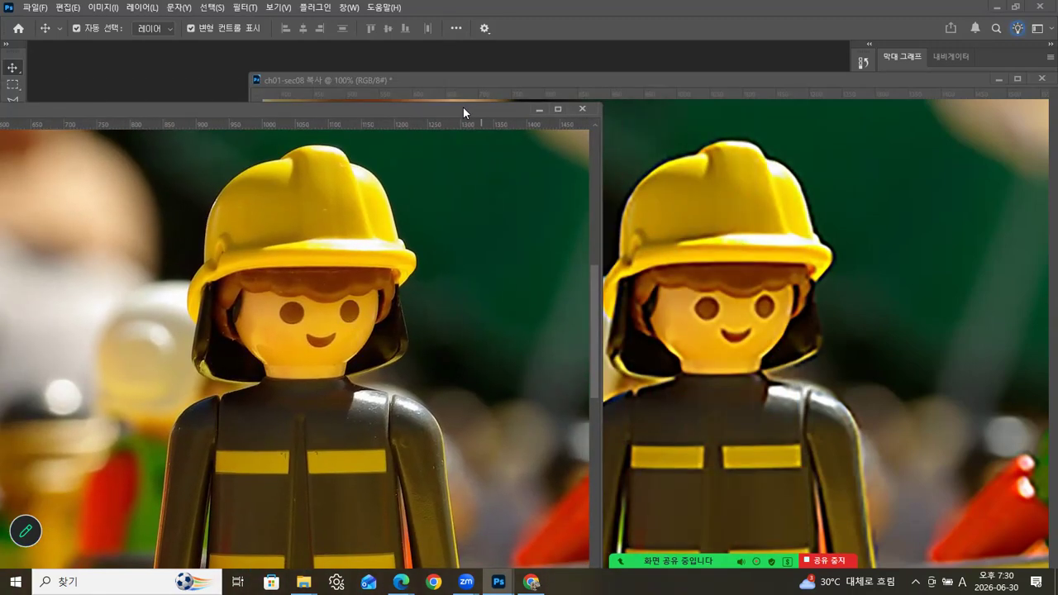
pyautogui.moveTo(463, 106); pyautogui.dragTo(448, 98)
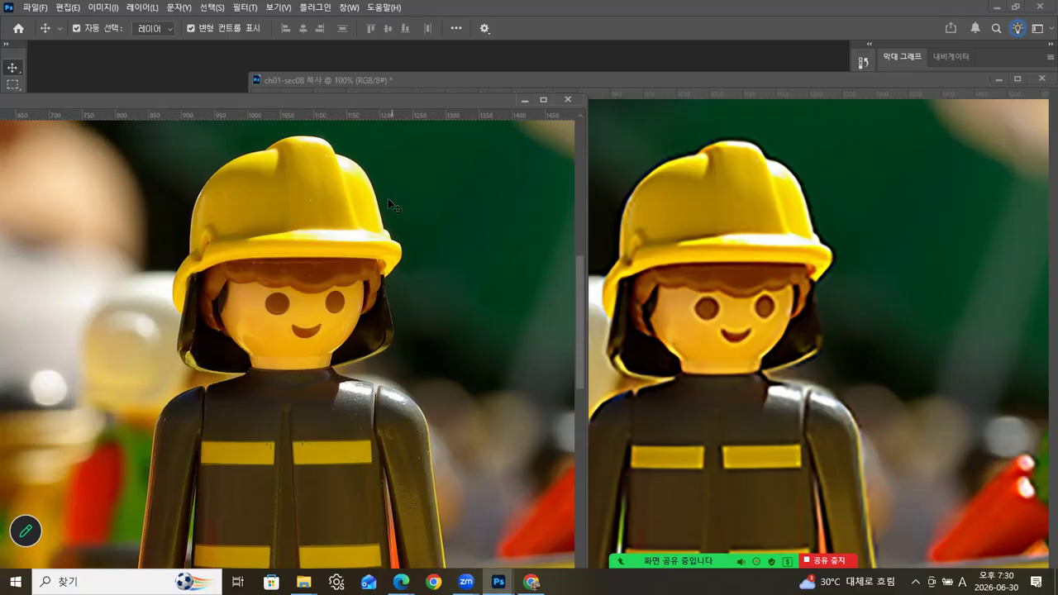
pyautogui.moveTo(475, 98); pyautogui.dragTo(480, 105)
# Minimize the first duplicate's window and duplicate the original ch01-sec08.jpg as "ch01-sec08 복사 2"
pyautogui.moveTo(806, 86); pyautogui.dragTo(737, 109)
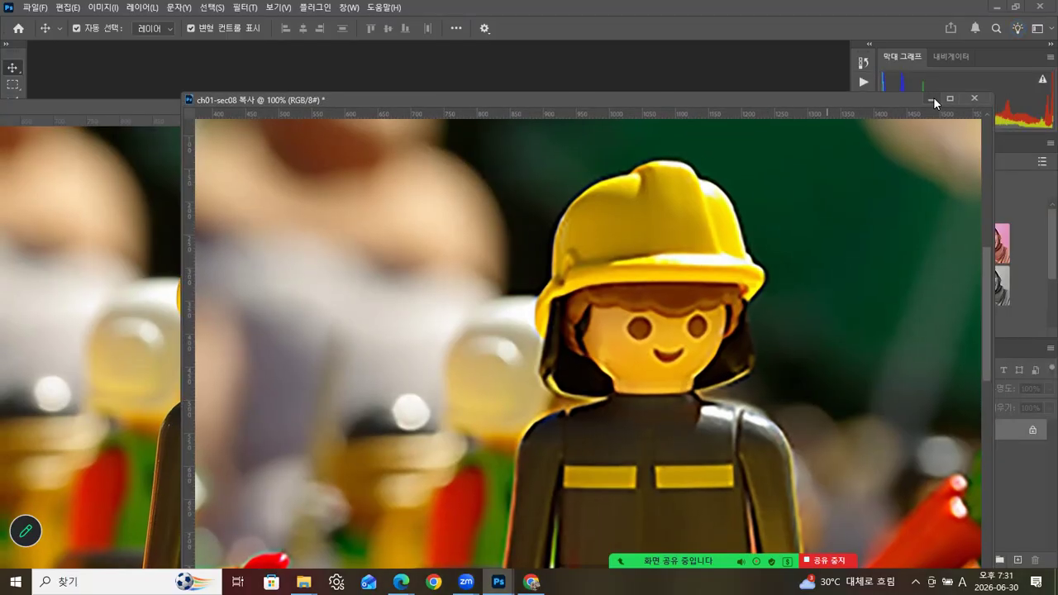
pyautogui.click(932, 98)
pyautogui.moveTo(434, 110); pyautogui.dragTo(684, 63)
pyautogui.rightClick(492, 64)
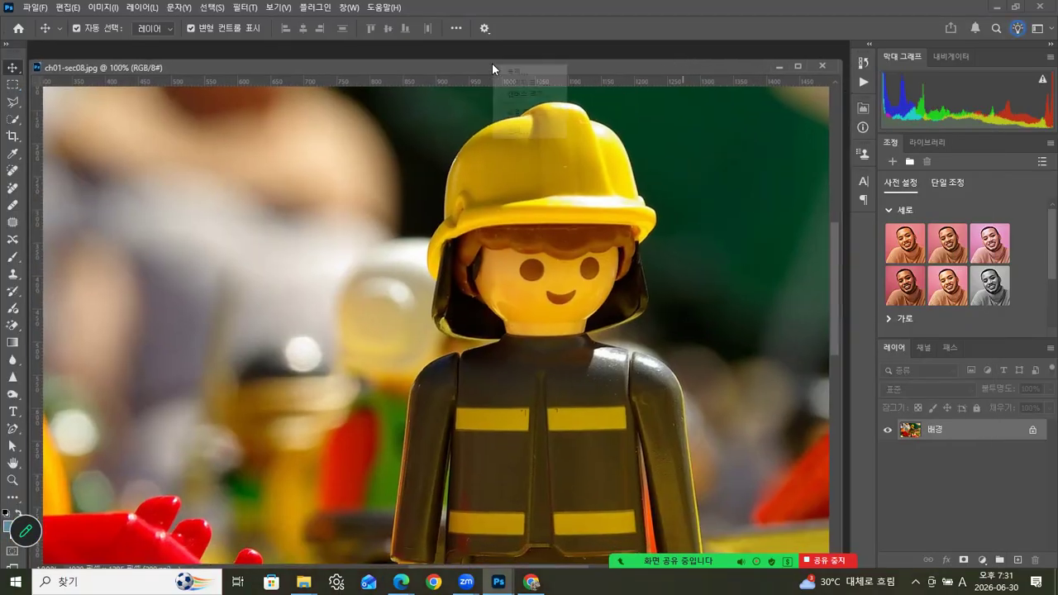
pyautogui.click(517, 71)
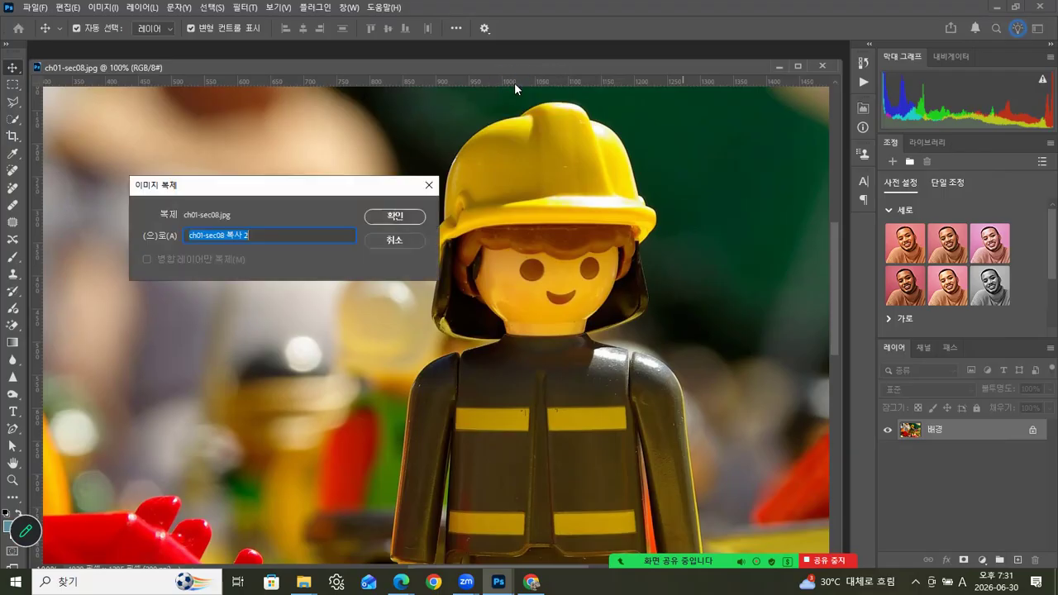
pyautogui.click(393, 216)
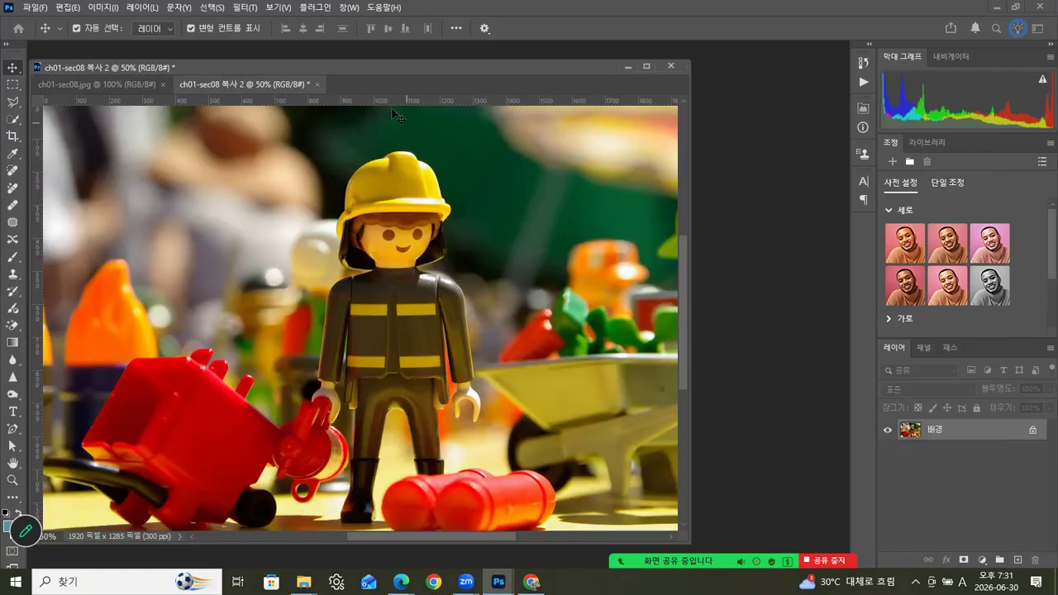
# Separate the second duplicate into its own floating window and minimize the original's window
pyautogui.moveTo(281, 90); pyautogui.dragTo(628, 172)
pyautogui.click(719, 63)
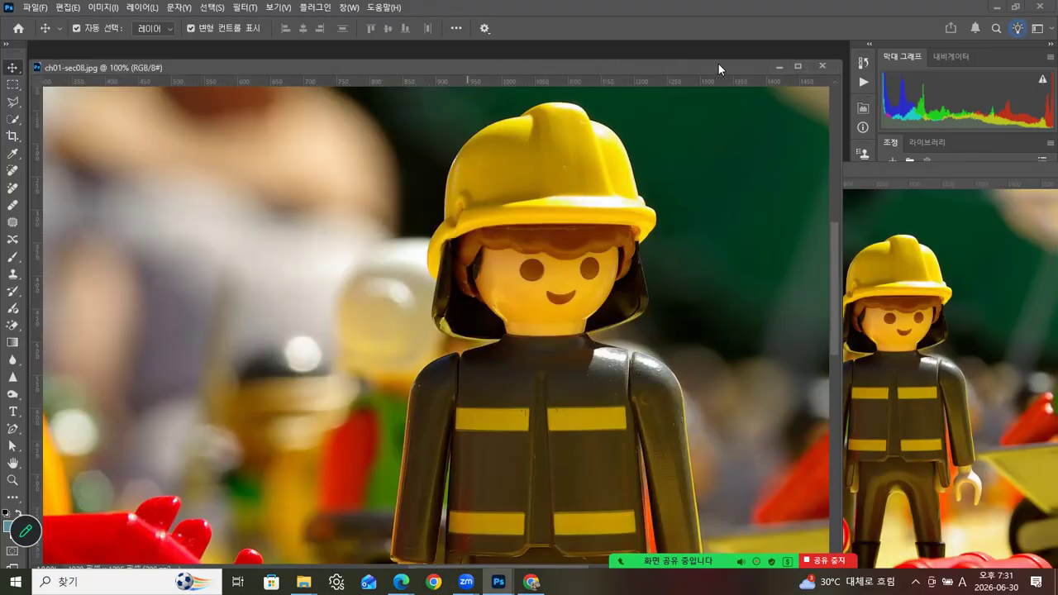
pyautogui.click(779, 67)
# Resample the second duplicate to a resolution of 72 pixels/inch and view it at 100%
pyautogui.moveTo(698, 157); pyautogui.dragTo(366, 86)
pyautogui.rightClick(566, 77)
pyautogui.click(613, 101)
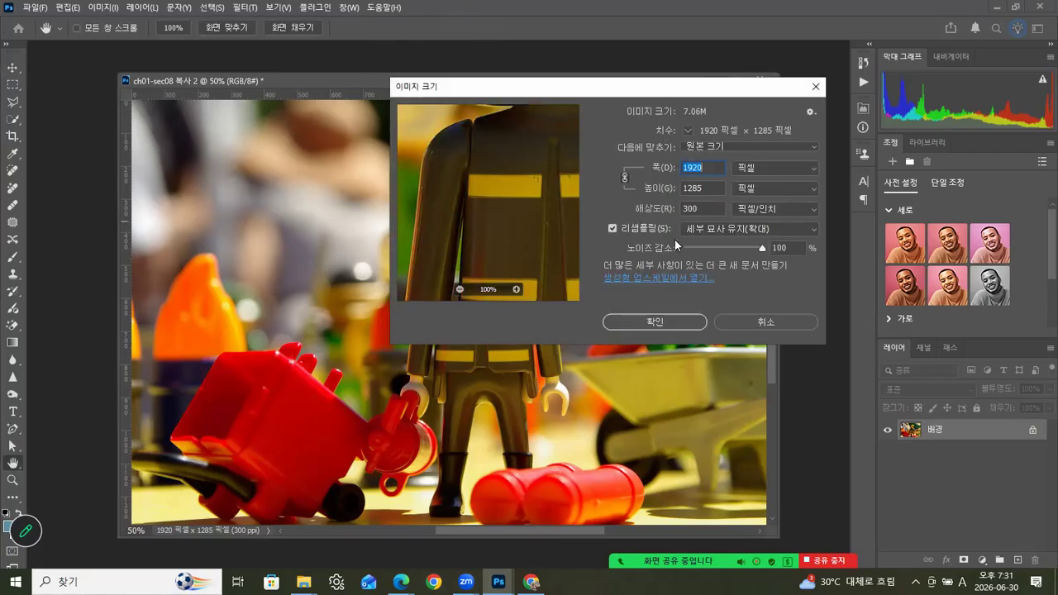
pyautogui.click(701, 208)
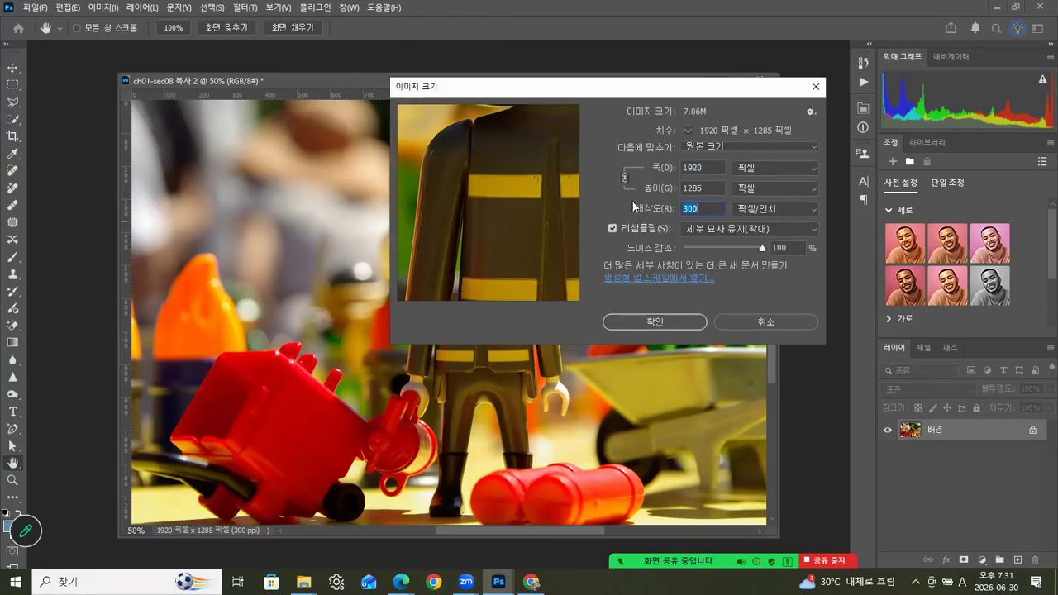
pyautogui.write('72')
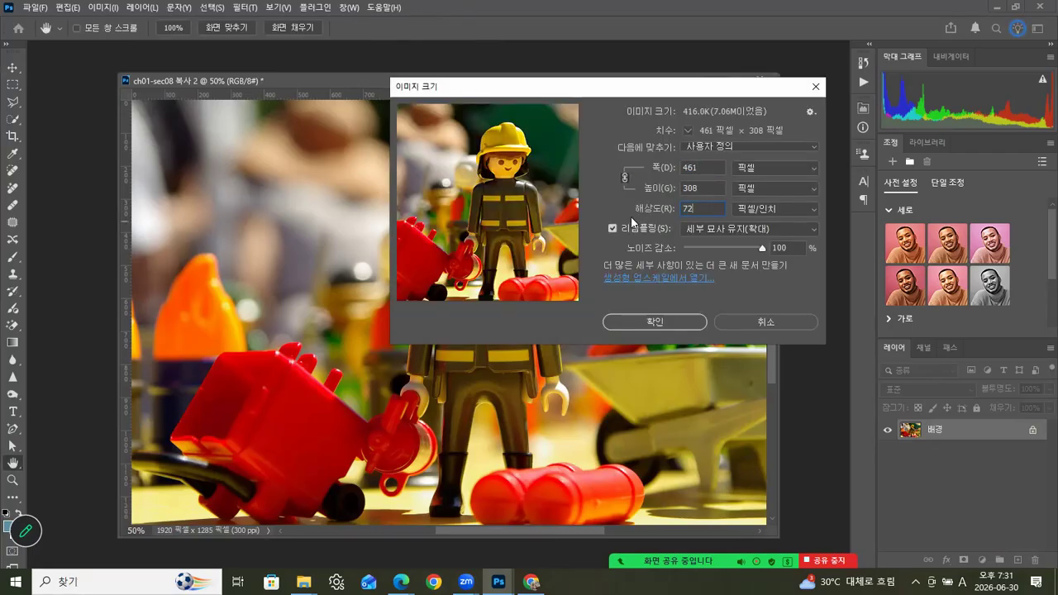
pyautogui.click(666, 322)
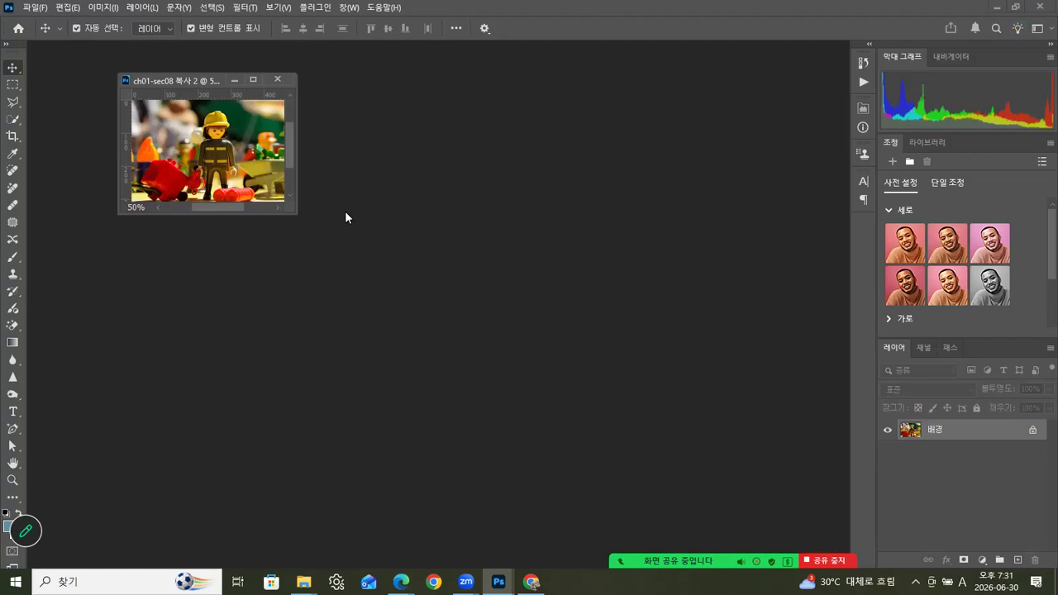
pyautogui.moveTo(215, 80); pyautogui.dragTo(244, 95)
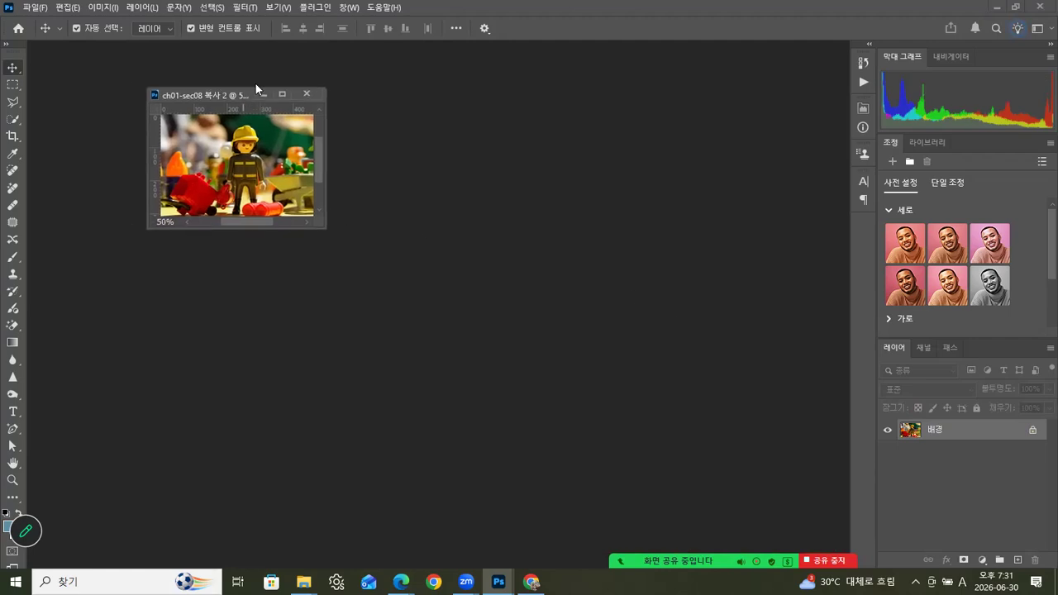
pyautogui.hotkey('ctrl', '1')
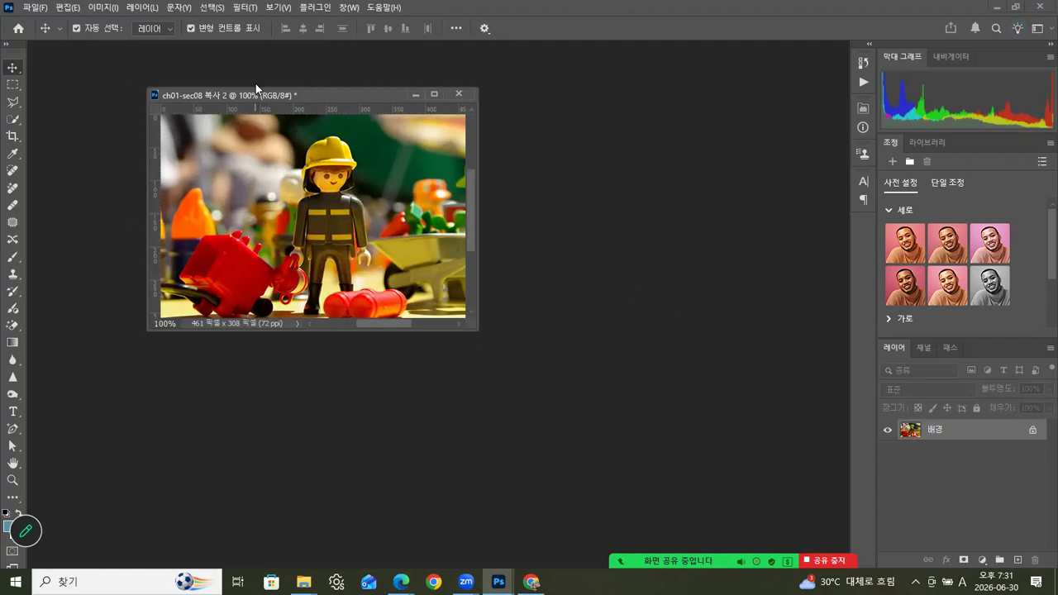
pyautogui.moveTo(318, 92); pyautogui.dragTo(356, 92)
# Resample the second duplicate back up to 300 pixels/inch using the 세부 묘사 유지 2.0 (Preserve Details 2.0) method
pyautogui.rightClick(356, 92)
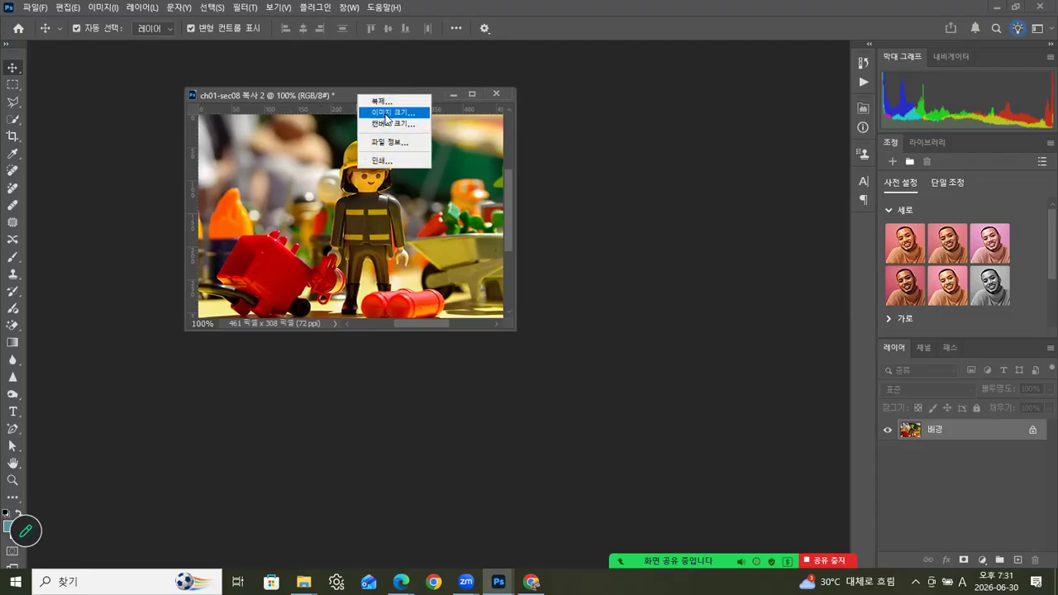
pyautogui.click(386, 110)
pyautogui.doubleClick(703, 208)
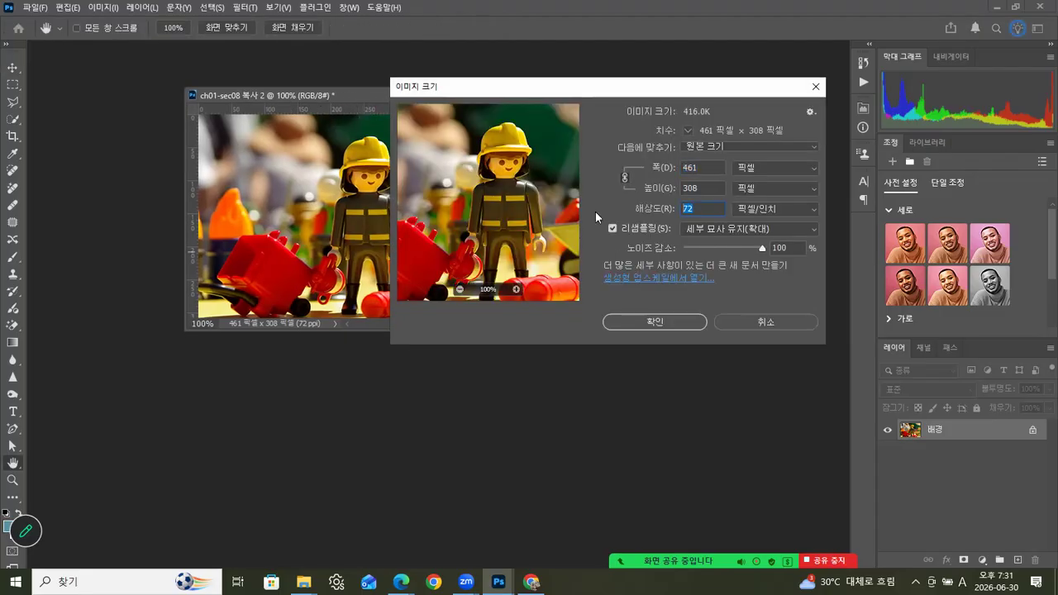
pyautogui.write('300')
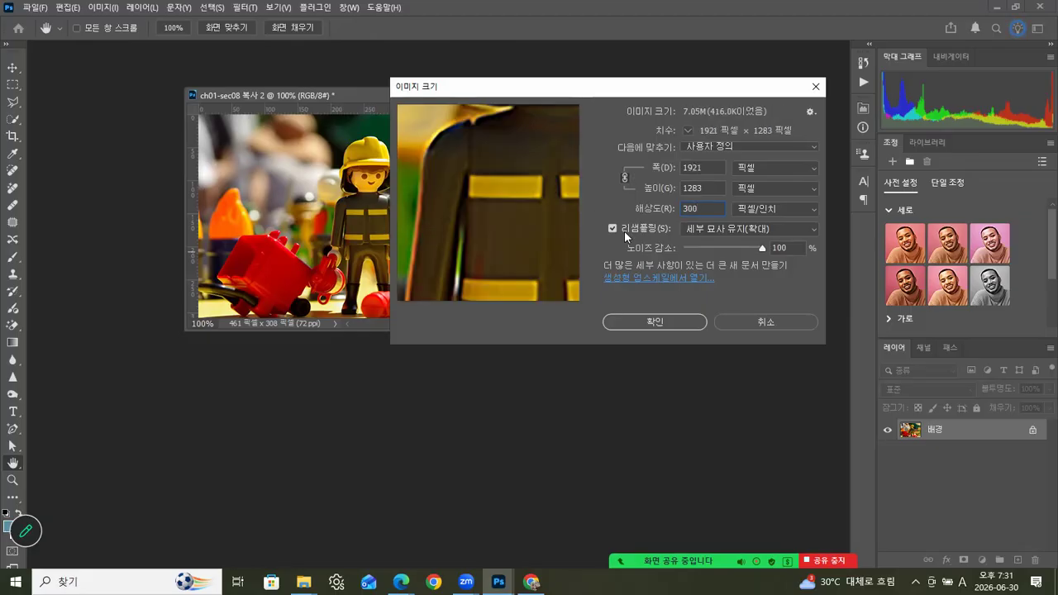
pyautogui.click(731, 232)
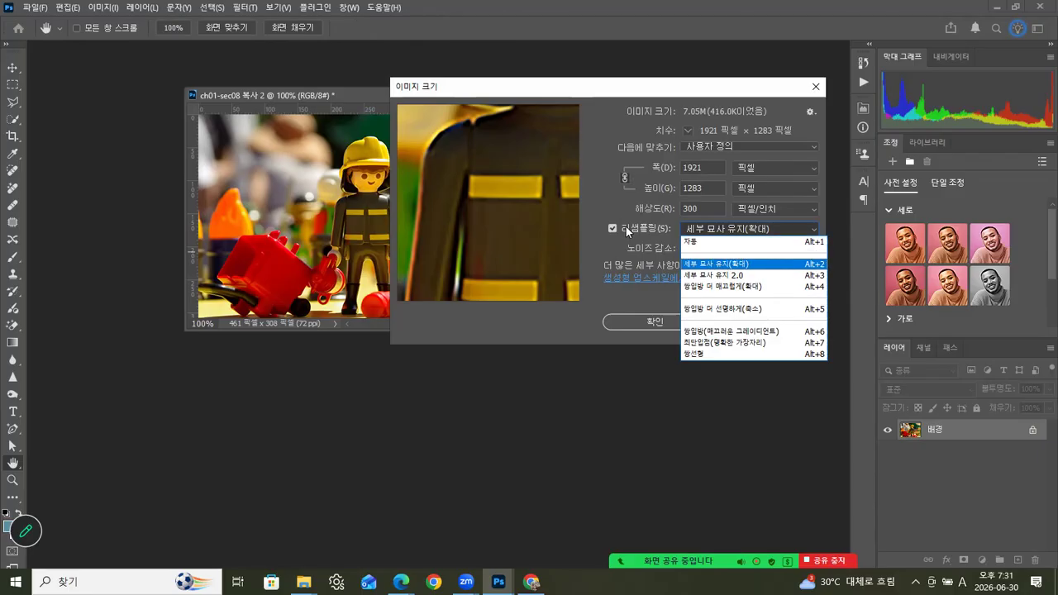
pyautogui.click(717, 276)
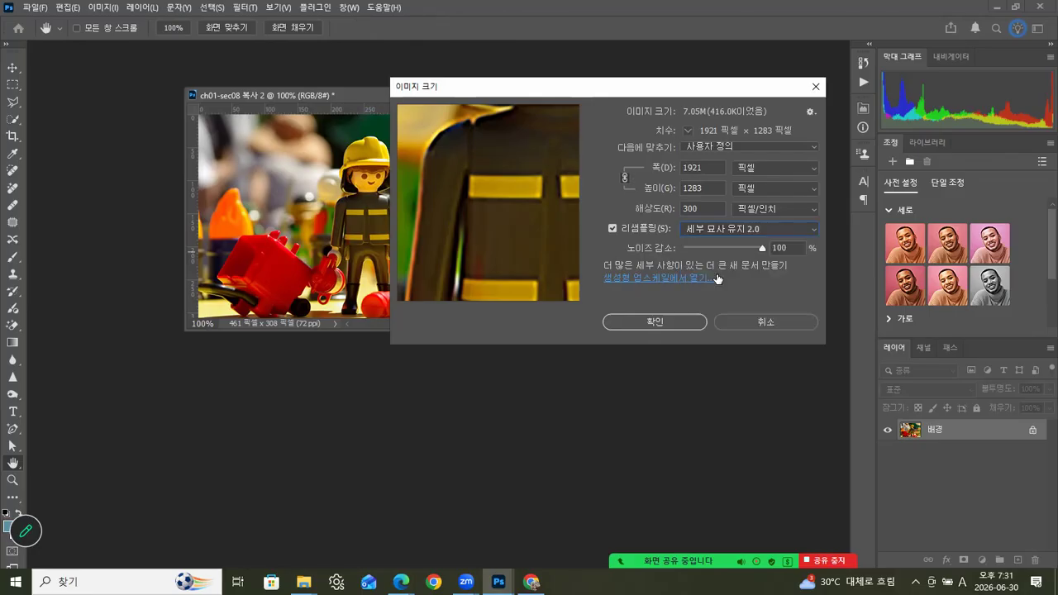
pyautogui.click(757, 229)
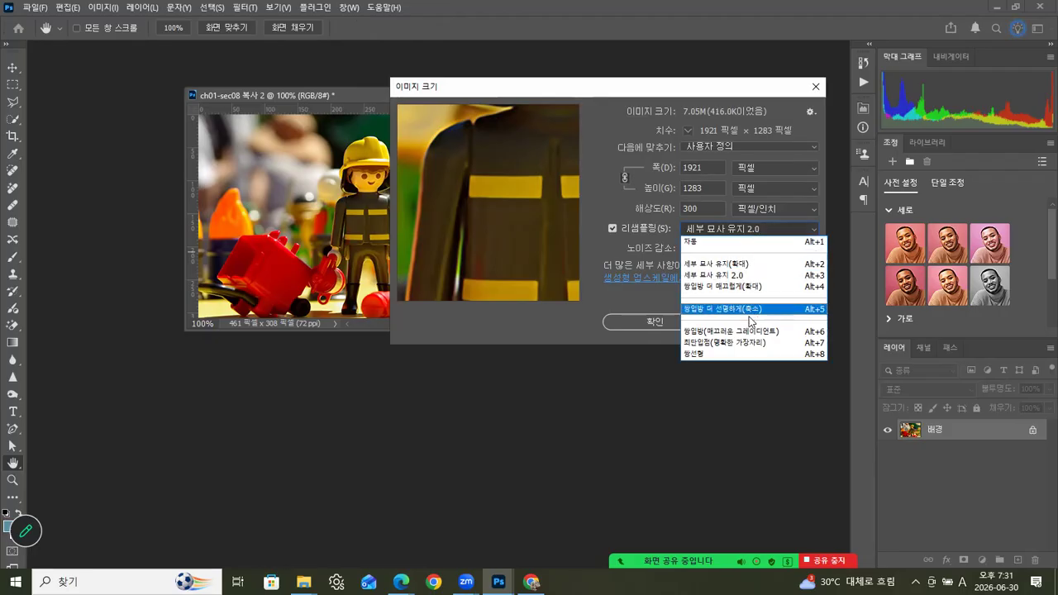
pyautogui.click(733, 276)
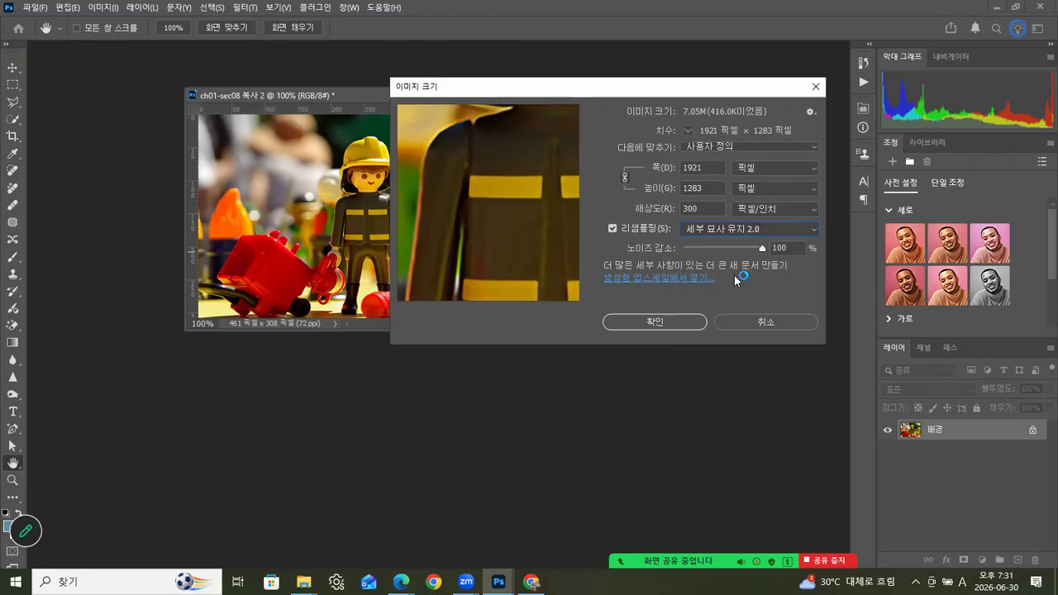
pyautogui.click(656, 321)
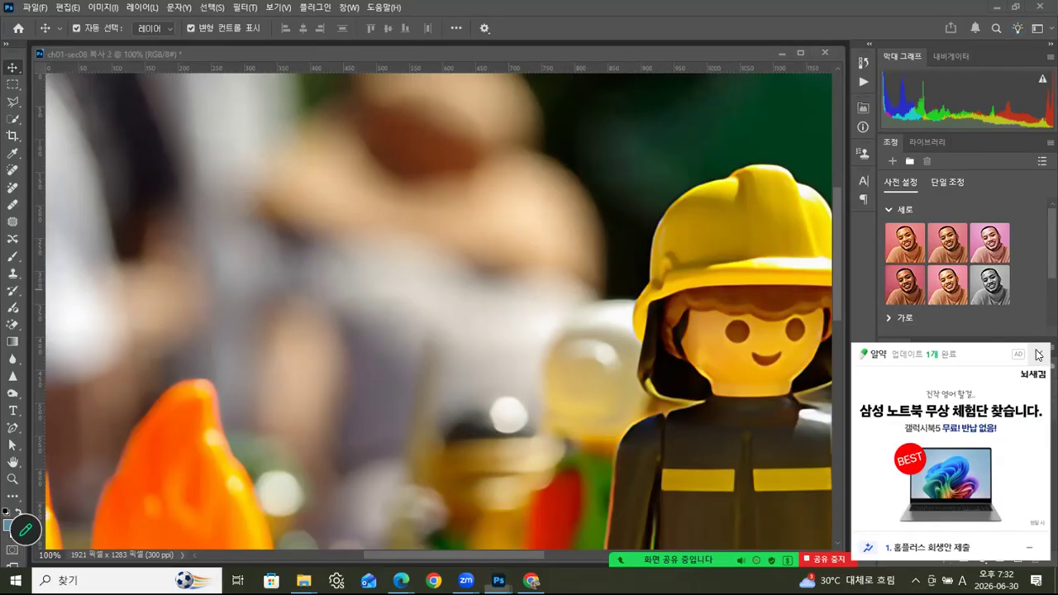
# Narrow the second duplicate's window, move it aside and center the figure's head in it
pyautogui.moveTo(530, 53); pyautogui.dragTo(519, 64)
pyautogui.press('space')
pyautogui.moveTo(688, 270); pyautogui.dragTo(449, 229)
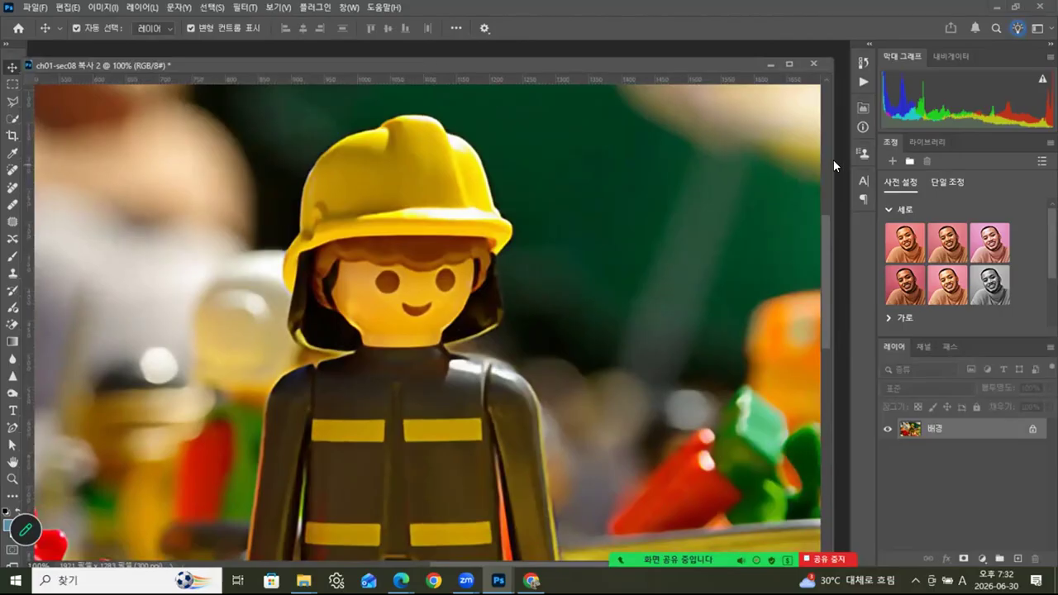
pyautogui.moveTo(834, 159); pyautogui.dragTo(501, 160)
pyautogui.moveTo(402, 65); pyautogui.dragTo(684, 66)
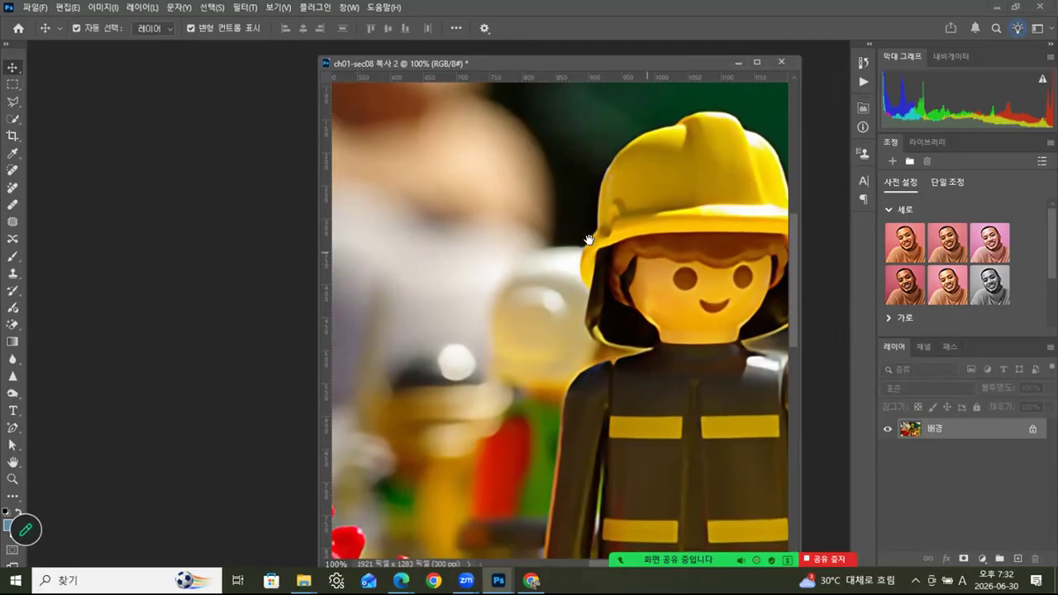
pyautogui.moveTo(589, 240); pyautogui.dragTo(521, 226)
# Bring back the first duplicate, narrow its window around the figure and place it beside the second duplicate
pyautogui.moveTo(498, 581)
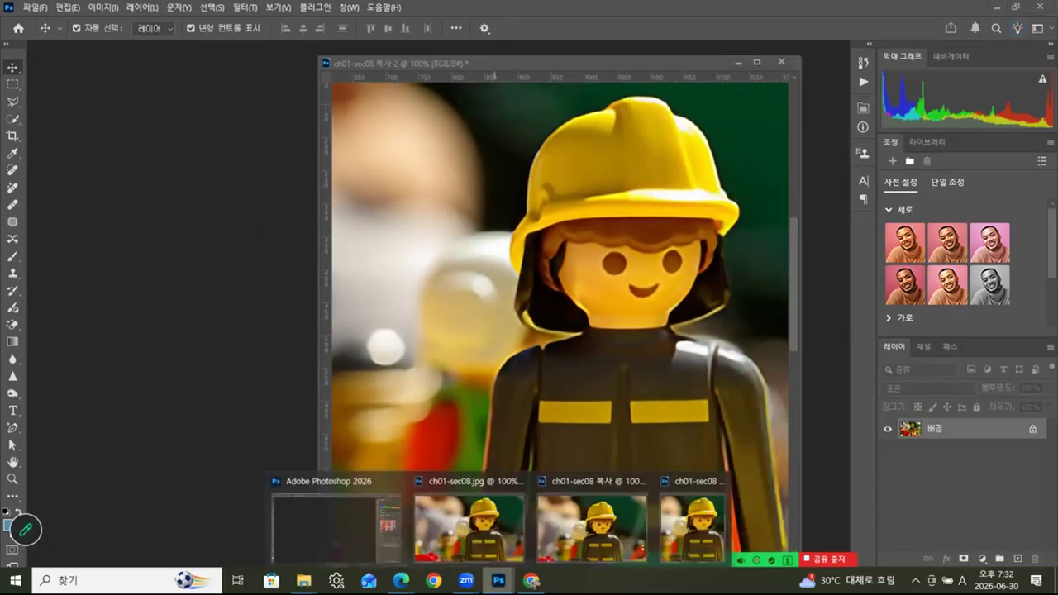
pyautogui.click(580, 539)
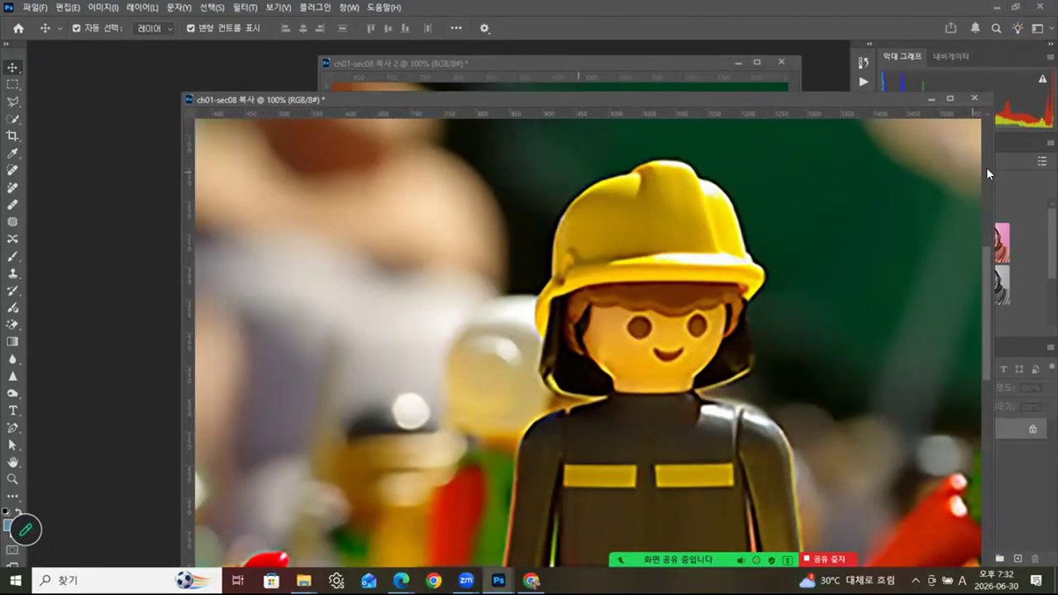
pyautogui.moveTo(985, 165); pyautogui.dragTo(689, 163)
pyautogui.moveTo(564, 244); pyautogui.dragTo(368, 227)
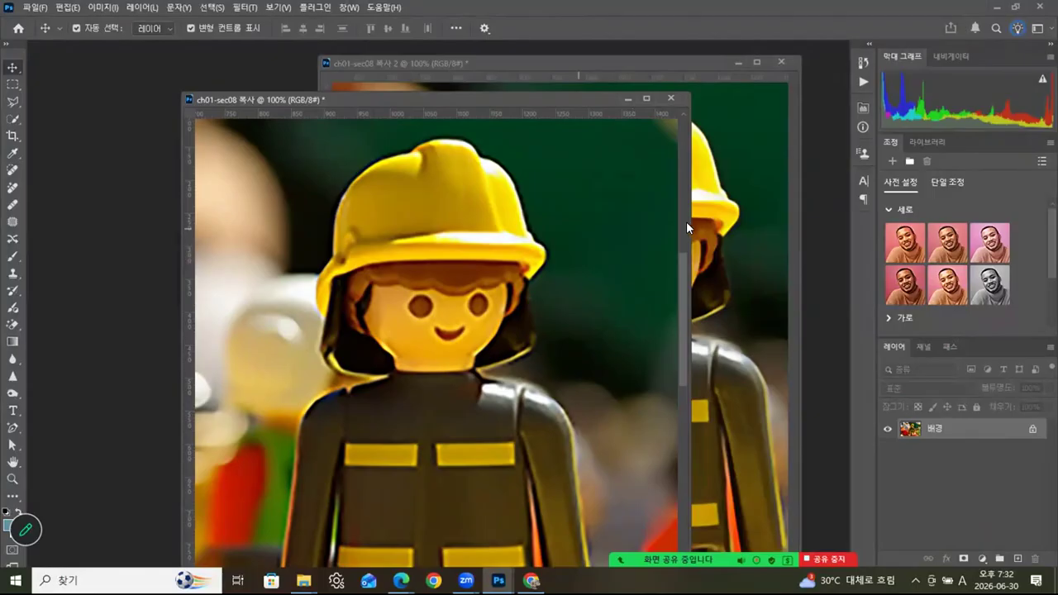
pyautogui.moveTo(690, 220); pyautogui.dragTo(581, 217)
pyautogui.moveTo(448, 96); pyautogui.dragTo(342, 62)
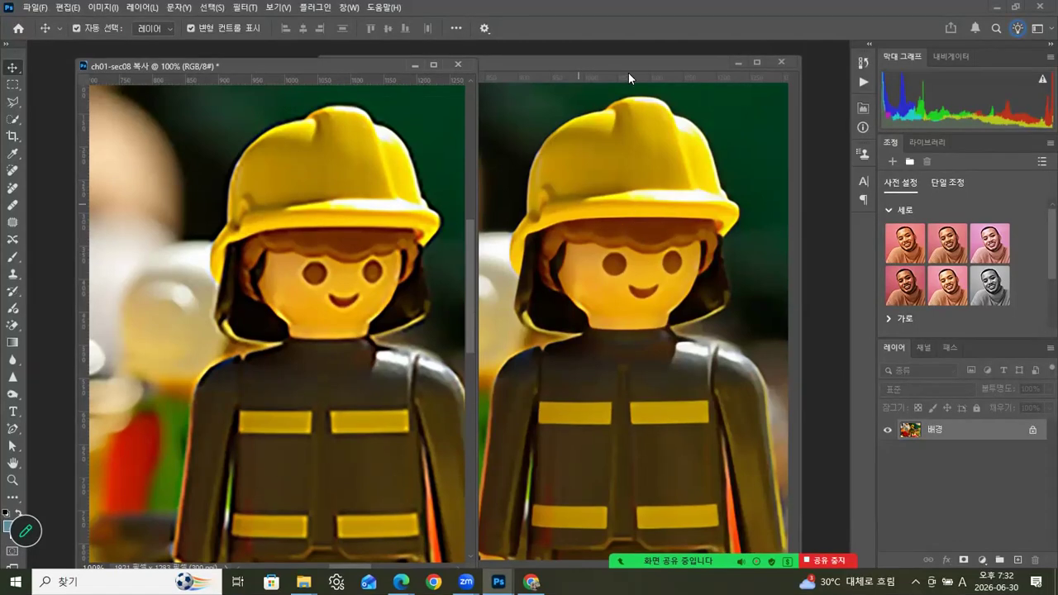
# Bring back the original ch01-sec08.jpg, narrow its window around the figure and set it beside the second duplicate
pyautogui.moveTo(627, 66); pyautogui.dragTo(684, 61)
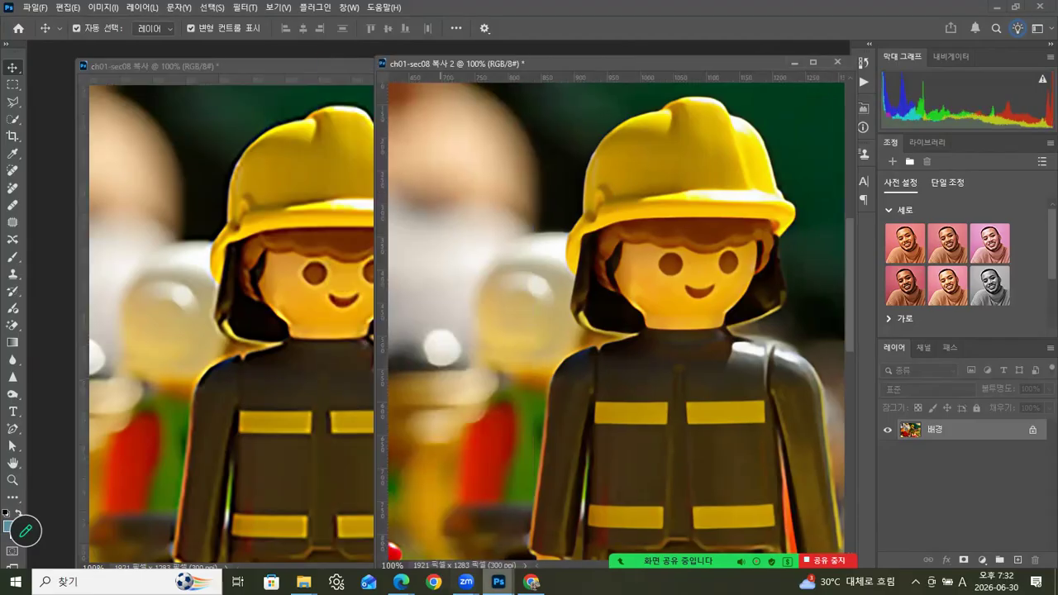
pyautogui.moveTo(498, 583)
pyautogui.click(500, 550)
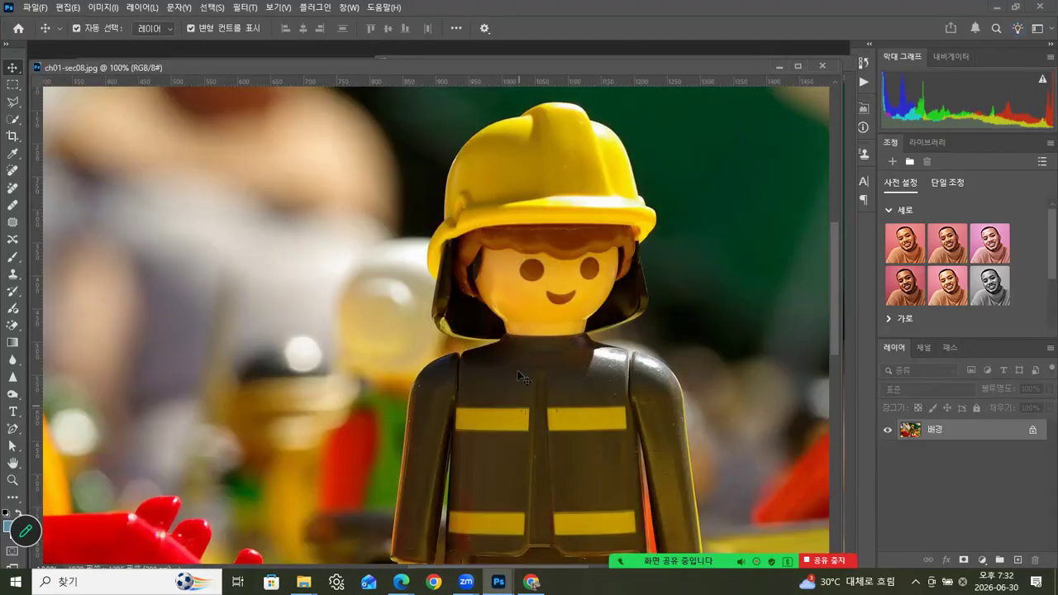
pyautogui.moveTo(841, 145); pyautogui.dragTo(519, 146)
pyautogui.moveTo(273, 190); pyautogui.dragTo(149, 185)
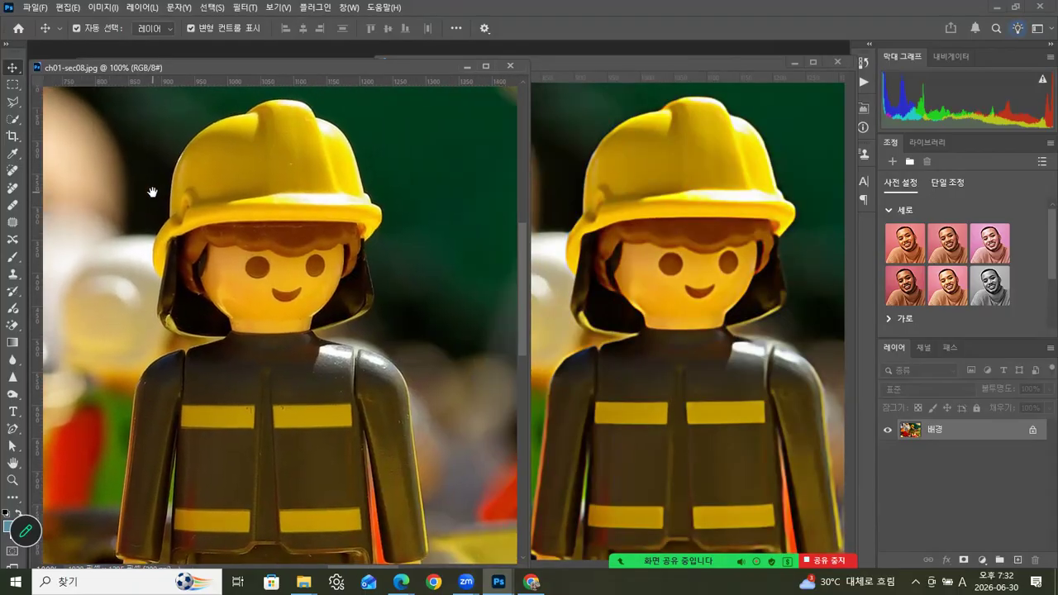
pyautogui.moveTo(534, 189); pyautogui.dragTo(235, 190)
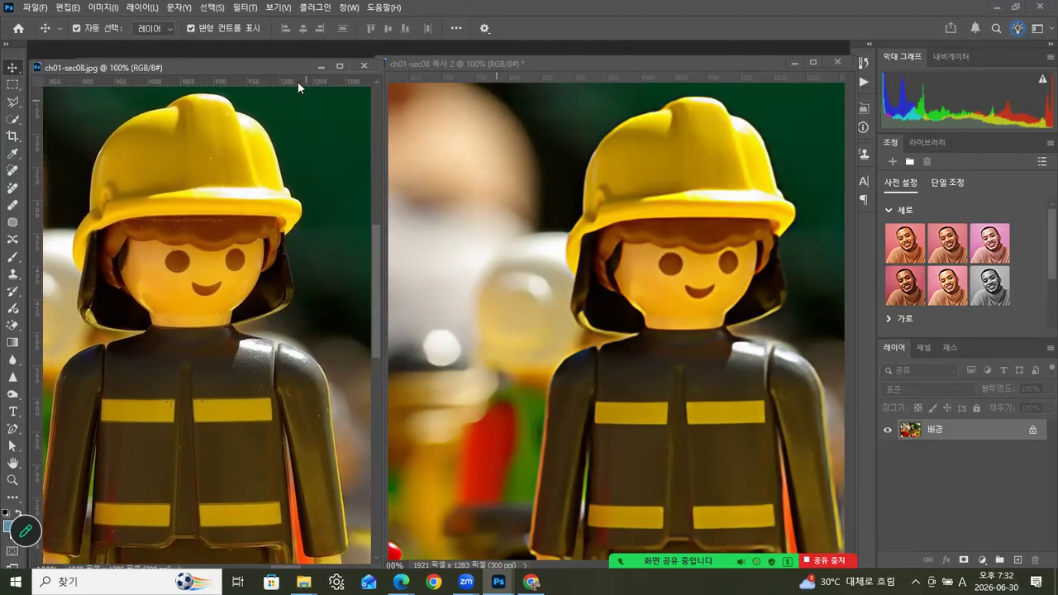
pyautogui.moveTo(282, 66); pyautogui.dragTo(314, 67)
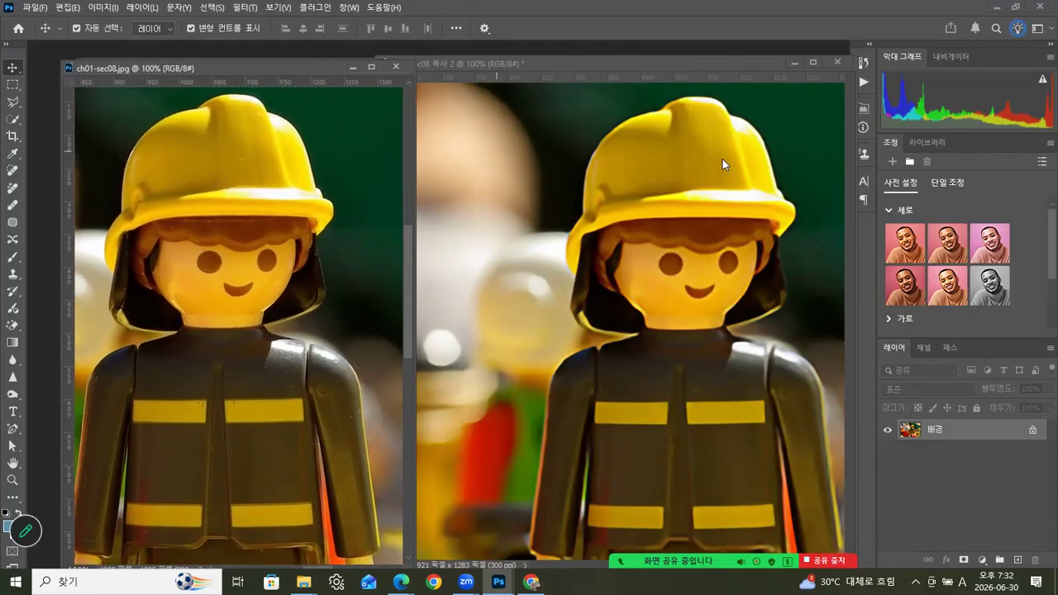
# Spread the three windows with the first duplicate between the original and second duplicate, and compare the figure's sharpness
pyautogui.moveTo(631, 63); pyautogui.dragTo(690, 82)
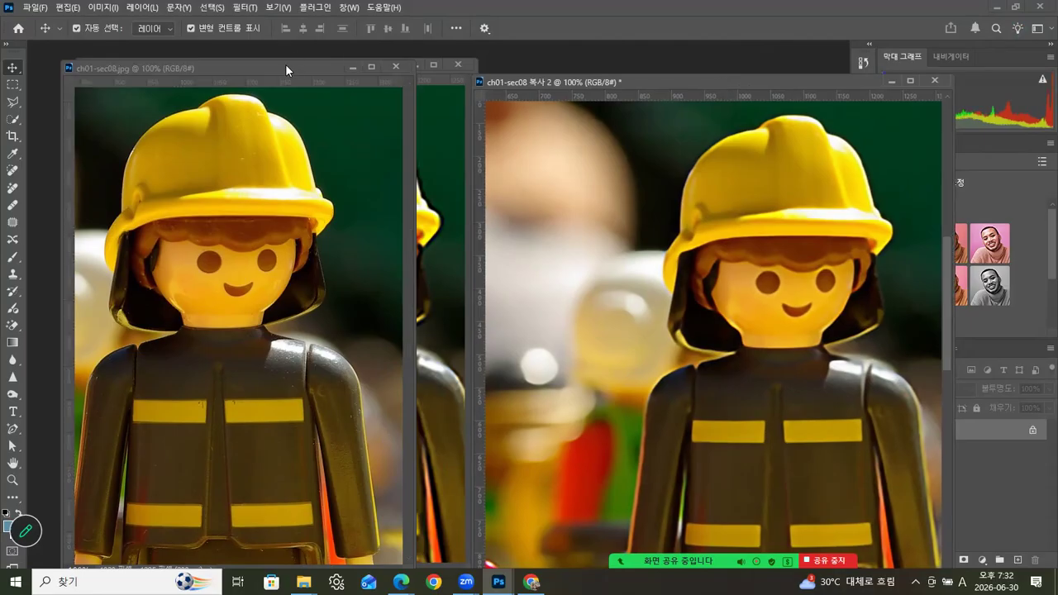
pyautogui.moveTo(318, 64); pyautogui.dragTo(259, 90)
pyautogui.moveTo(347, 66); pyautogui.dragTo(509, 61)
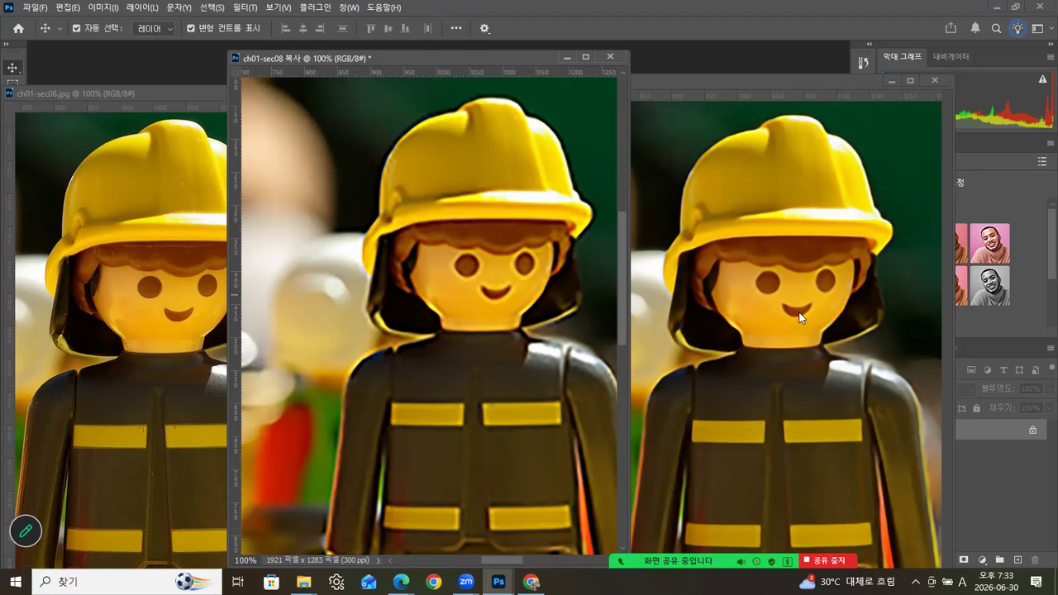
# Inspect the second duplicate's image size settings and available resampling methods, leaving the image unchanged
pyautogui.rightClick(790, 84)
pyautogui.click(807, 99)
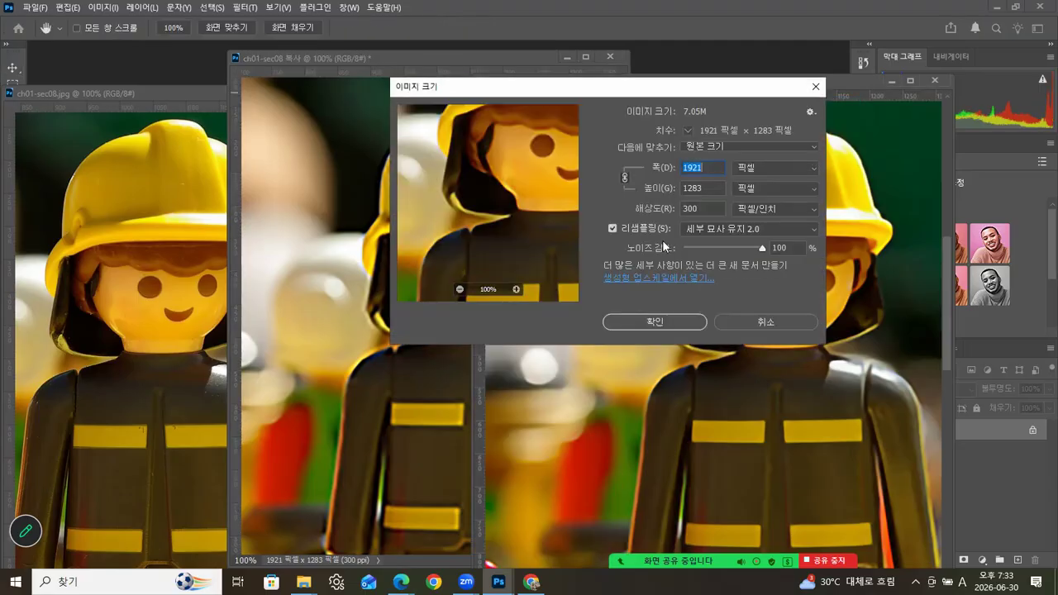
pyautogui.click(725, 233)
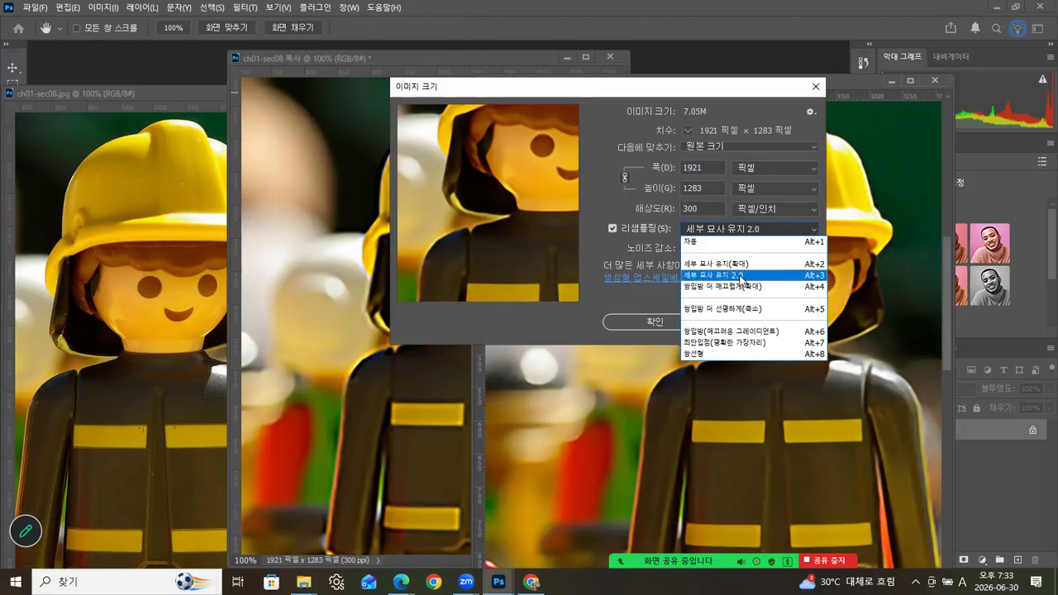
pyautogui.click(759, 82)
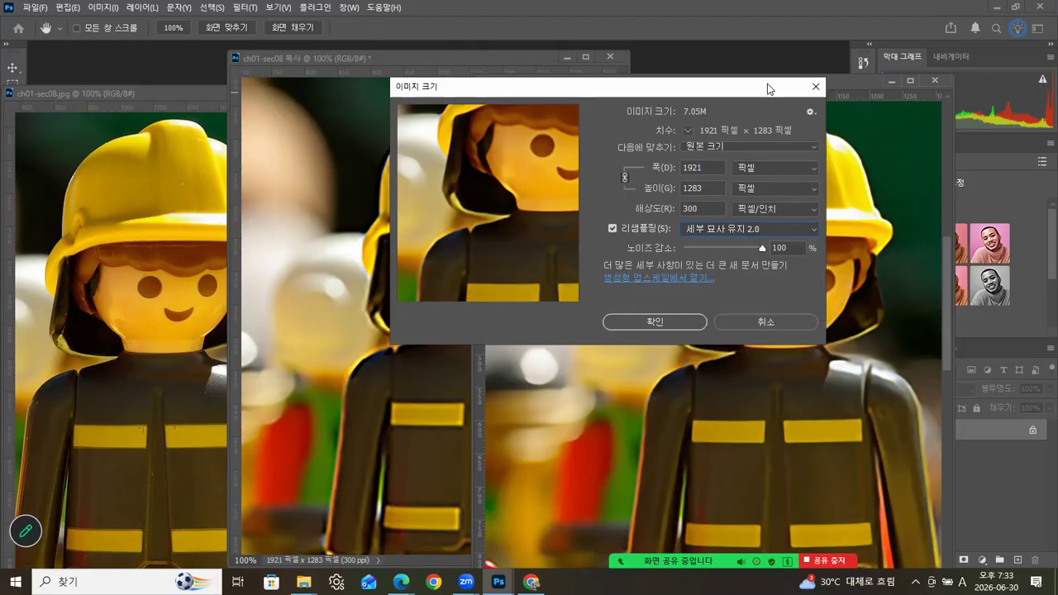
pyautogui.click(773, 319)
# Close both resampled duplicates without saving, and close the original ch01-sec08.jpg
pyautogui.click(935, 82)
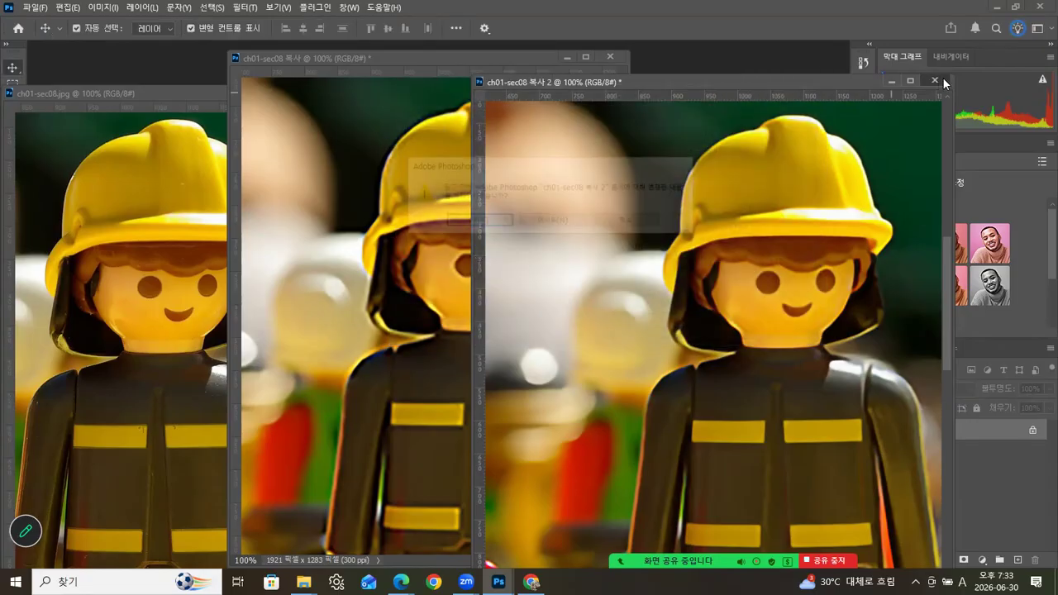
pyautogui.click(553, 224)
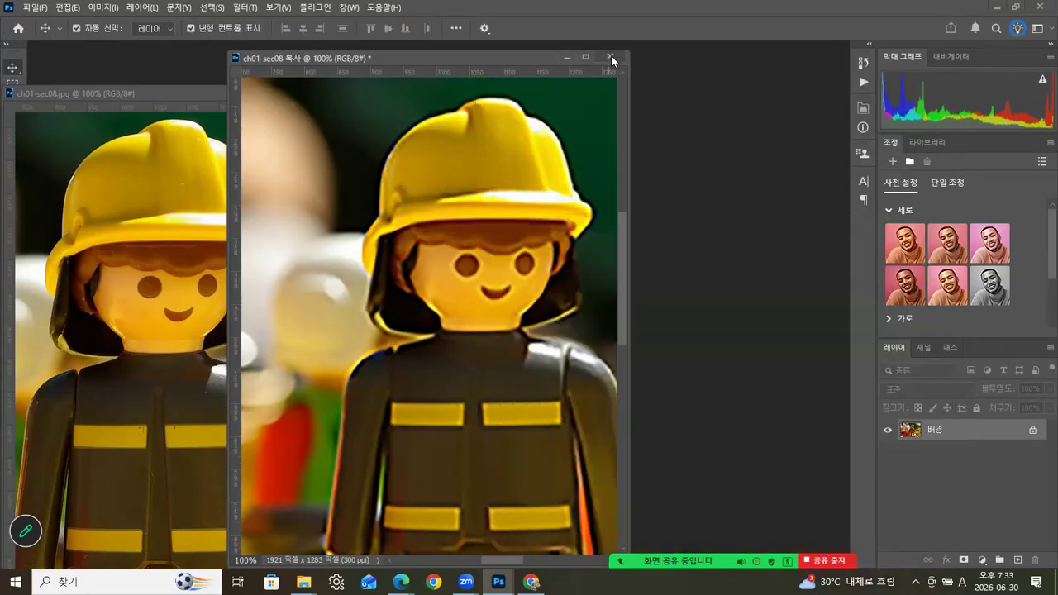
pyautogui.click(612, 59)
pyautogui.click(549, 220)
pyautogui.moveTo(252, 87); pyautogui.dragTo(468, 65)
pyautogui.click(551, 70)
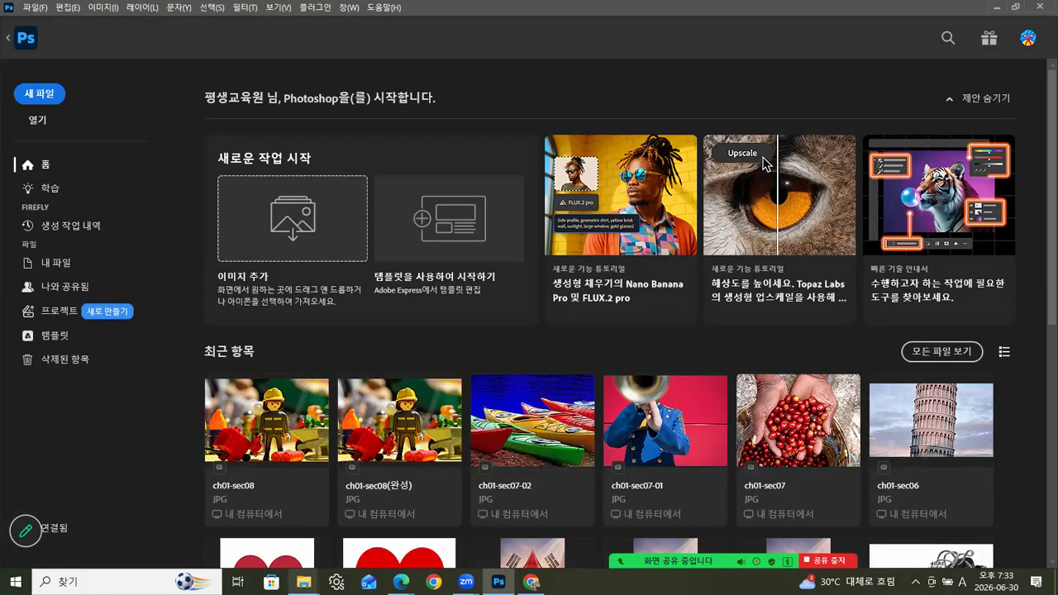
# Open ch01-sec08-02(완성).jpg and ch01-sec08-02.jpg from the ch01 folder in Photoshop
pyautogui.moveTo(303, 582)
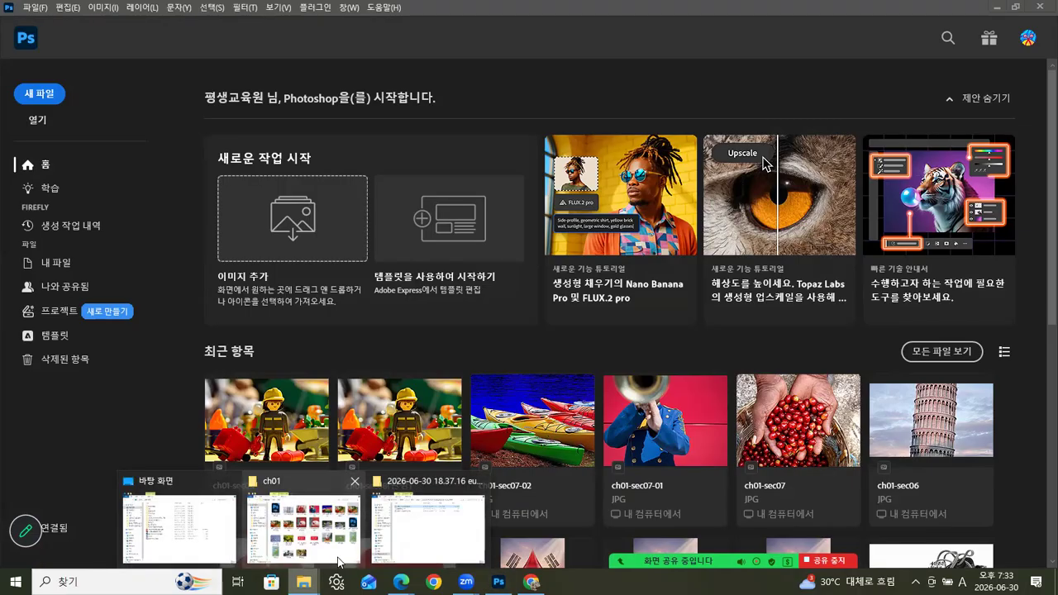
pyautogui.click(304, 517)
pyautogui.moveTo(600, 83); pyautogui.dragTo(586, 64)
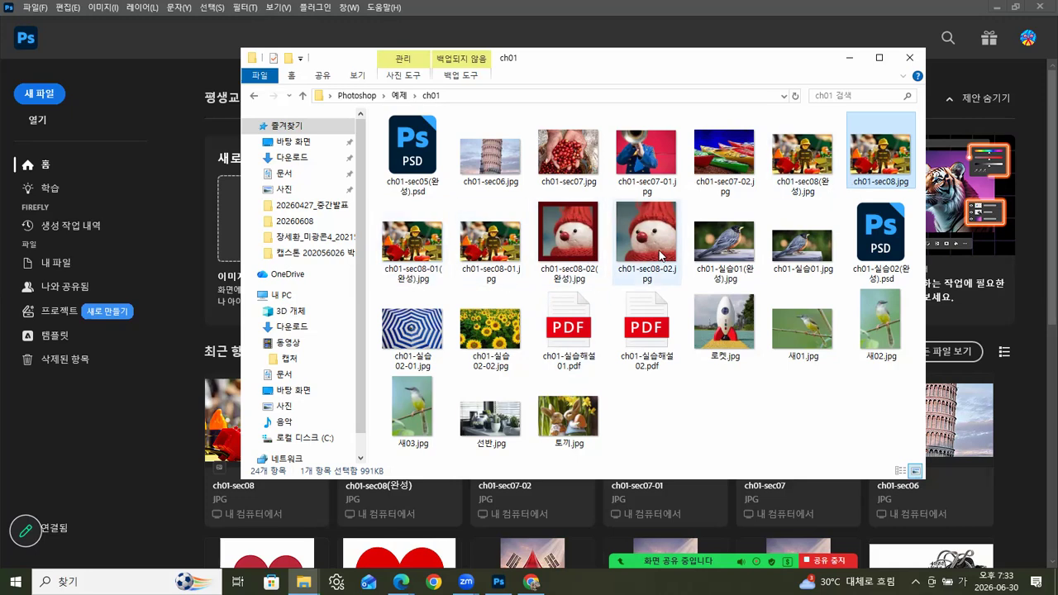
pyautogui.click(592, 258)
pyautogui.keyDown('ctrl'); pyautogui.click(625, 254); pyautogui.keyUp('ctrl')
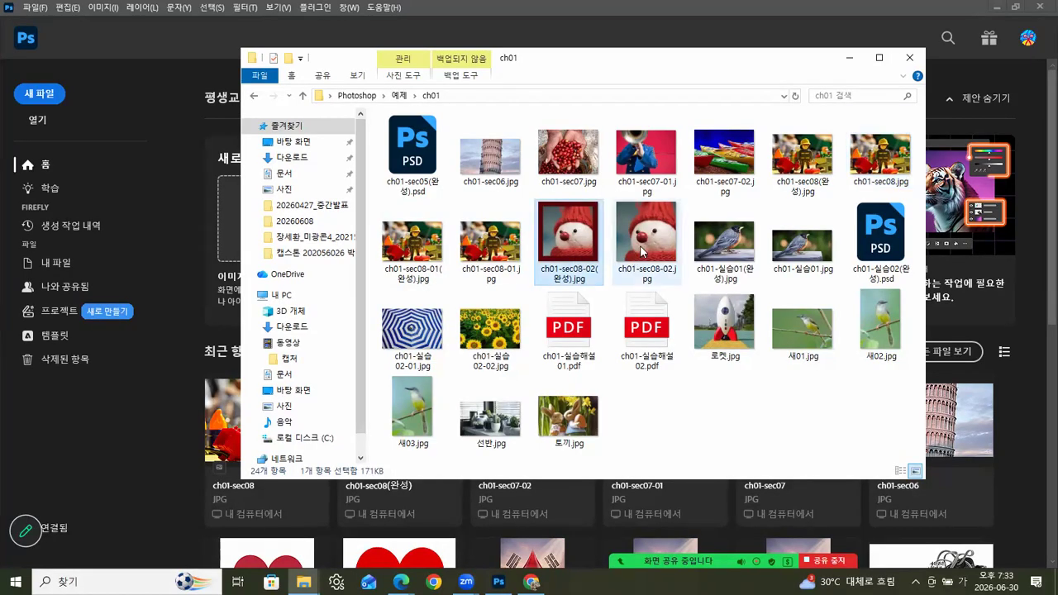
pyautogui.moveTo(554, 242); pyautogui.dragTo(138, 453)
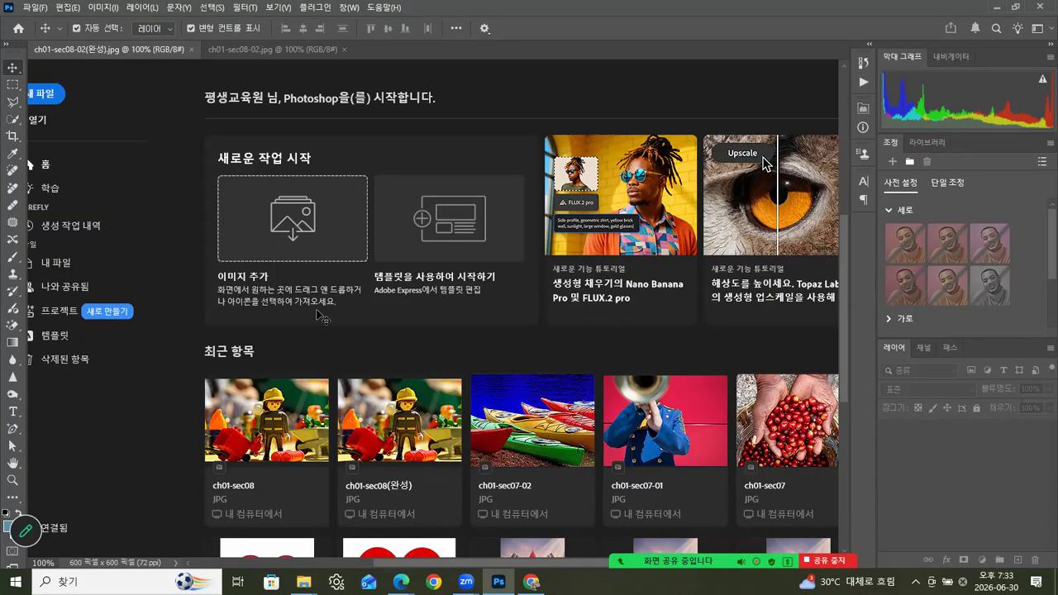
# Float the two snowman images side by side for comparison, and close the 완성 version
pyautogui.moveTo(318, 50); pyautogui.dragTo(367, 74)
pyautogui.moveTo(165, 51); pyautogui.dragTo(307, 86)
pyautogui.moveTo(481, 76); pyautogui.dragTo(696, 131)
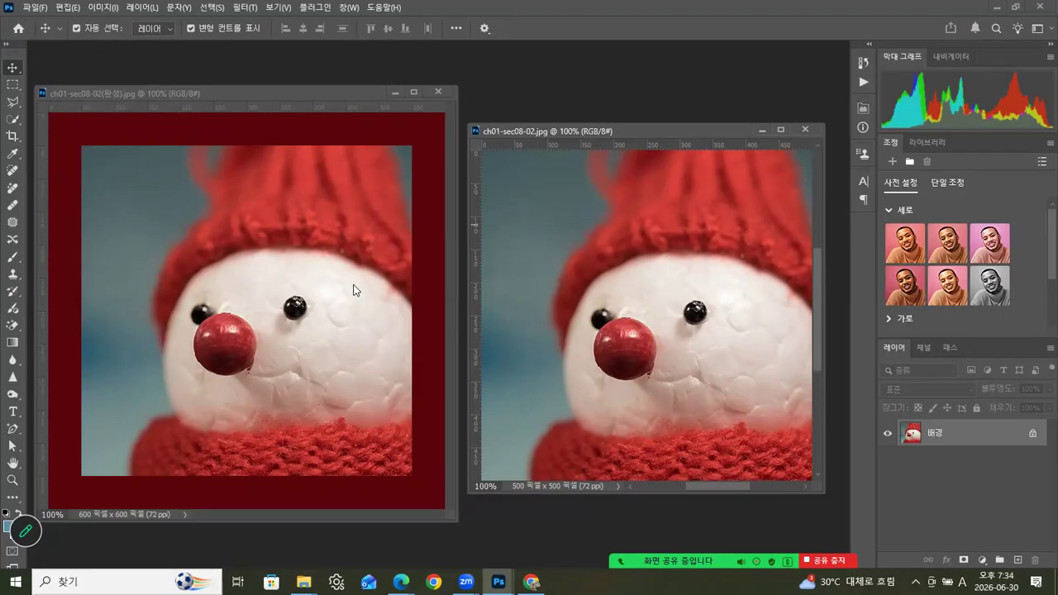
pyautogui.click(436, 91)
pyautogui.moveTo(682, 126); pyautogui.dragTo(501, 88)
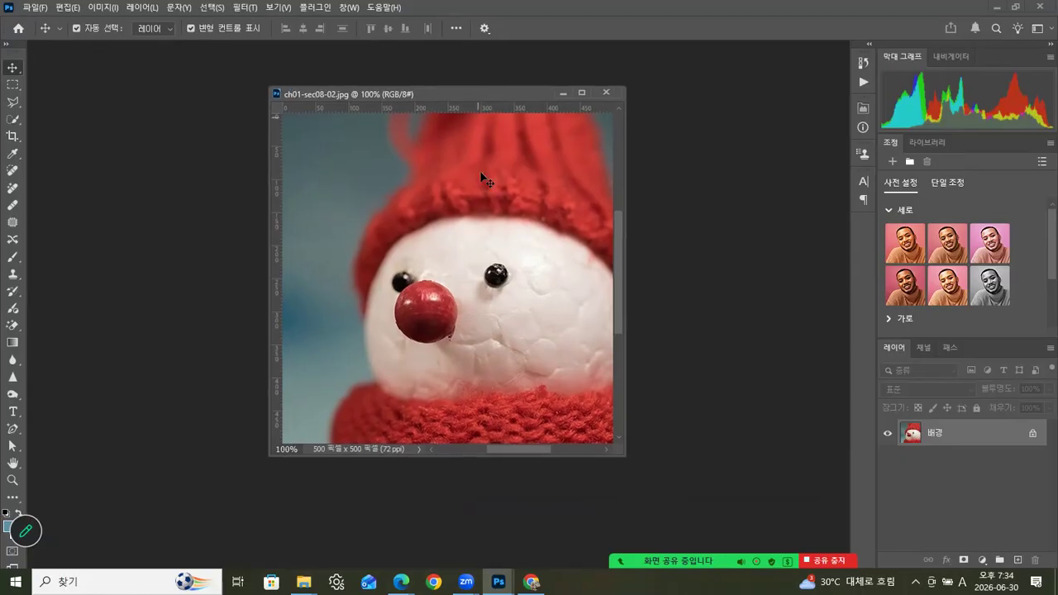
# Check the pixel dimensions and resolution of ch01-sec08-02.jpg in the Image Size settings without changing them
pyautogui.rightClick(469, 92)
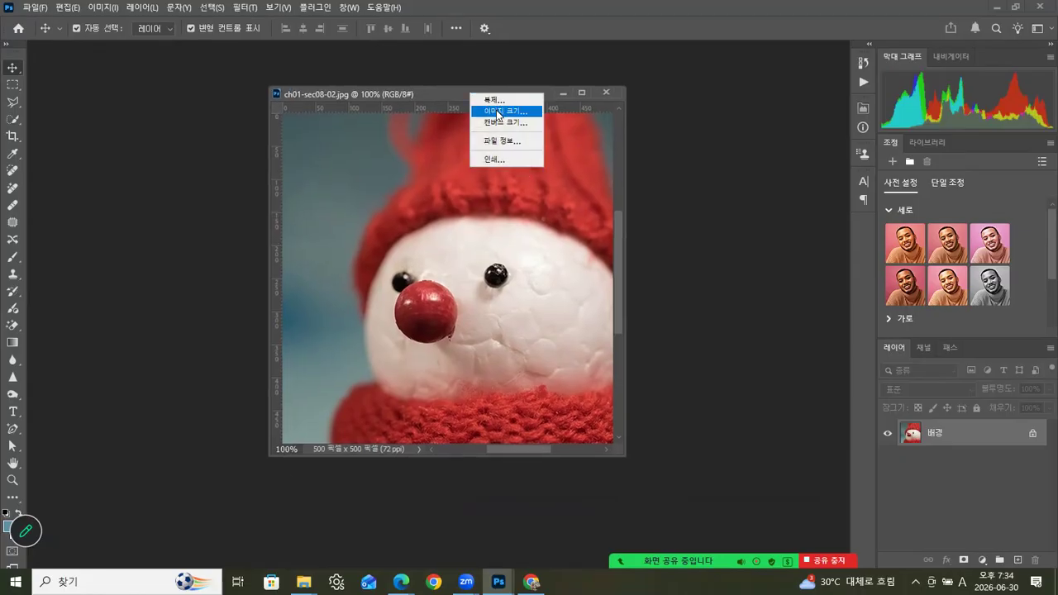
pyautogui.click(496, 109)
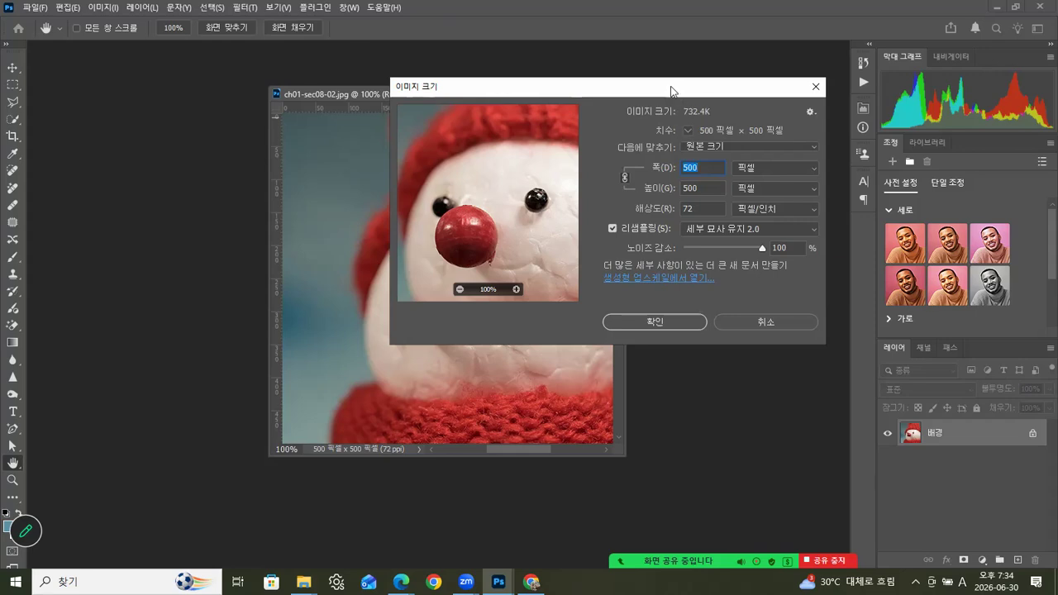
pyautogui.doubleClick(777, 195)
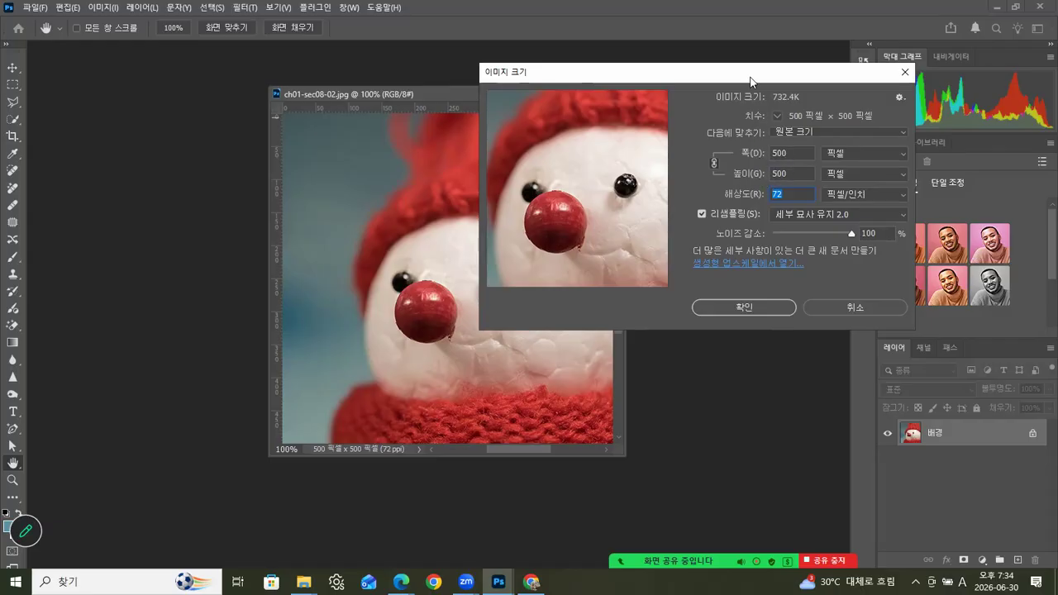
pyautogui.moveTo(765, 81); pyautogui.dragTo(782, 86)
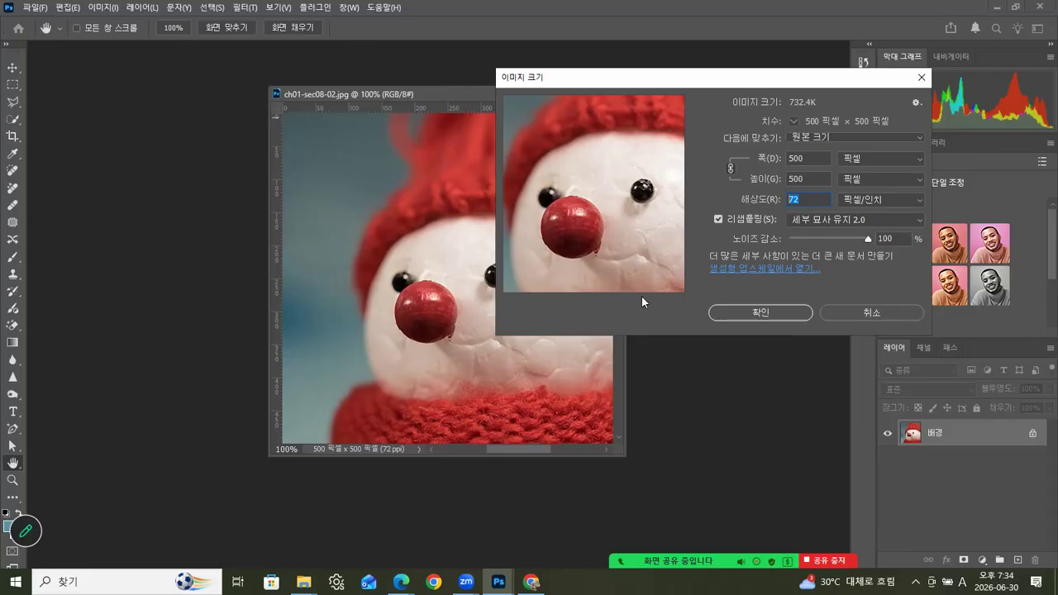
pyautogui.click(851, 307)
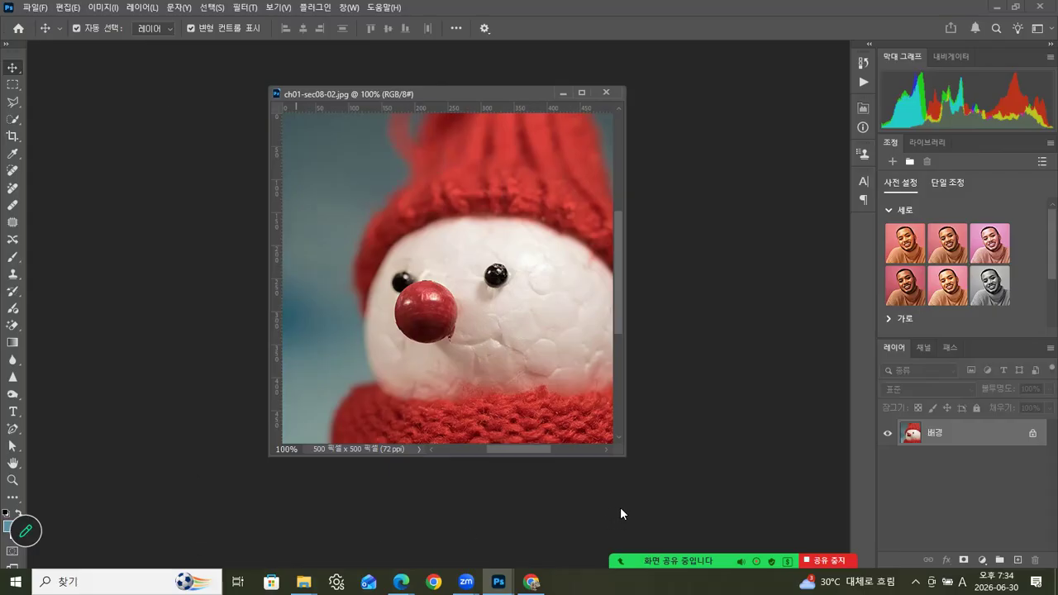
pyautogui.moveTo(456, 95); pyautogui.dragTo(482, 94)
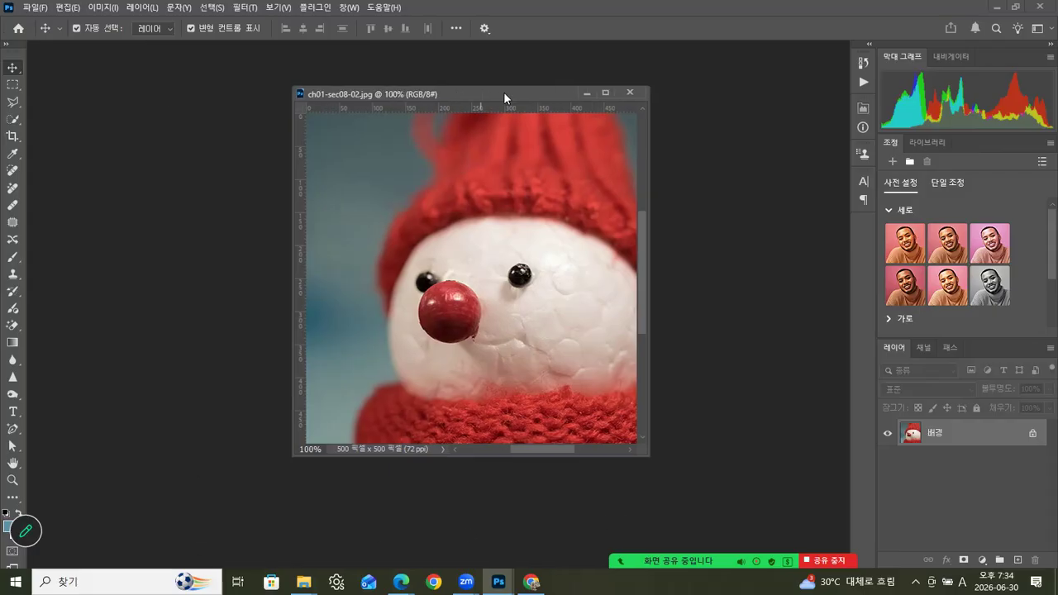
pyautogui.rightClick(504, 97)
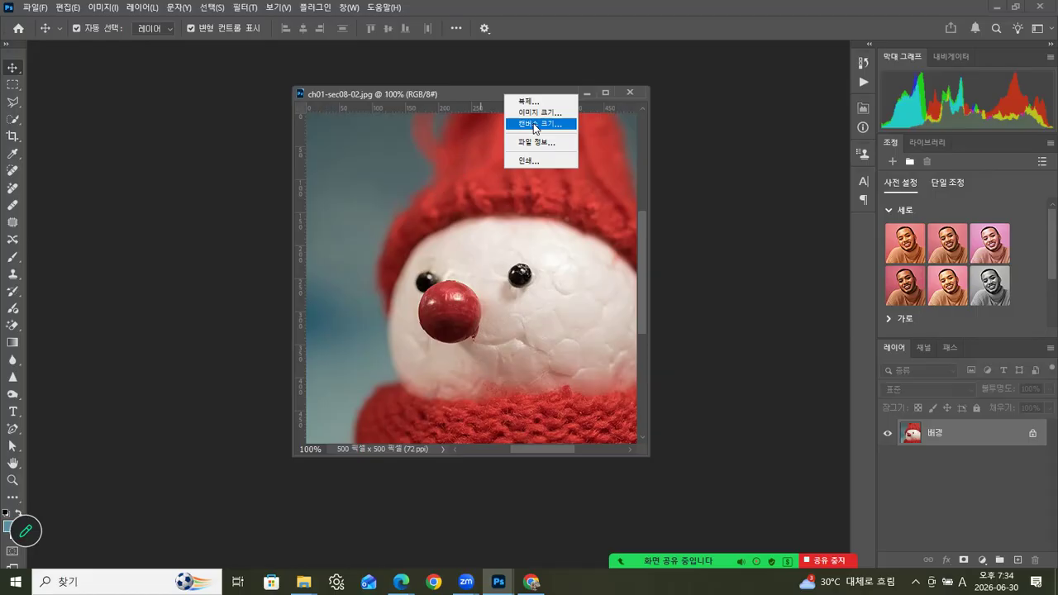
pyautogui.click(497, 92)
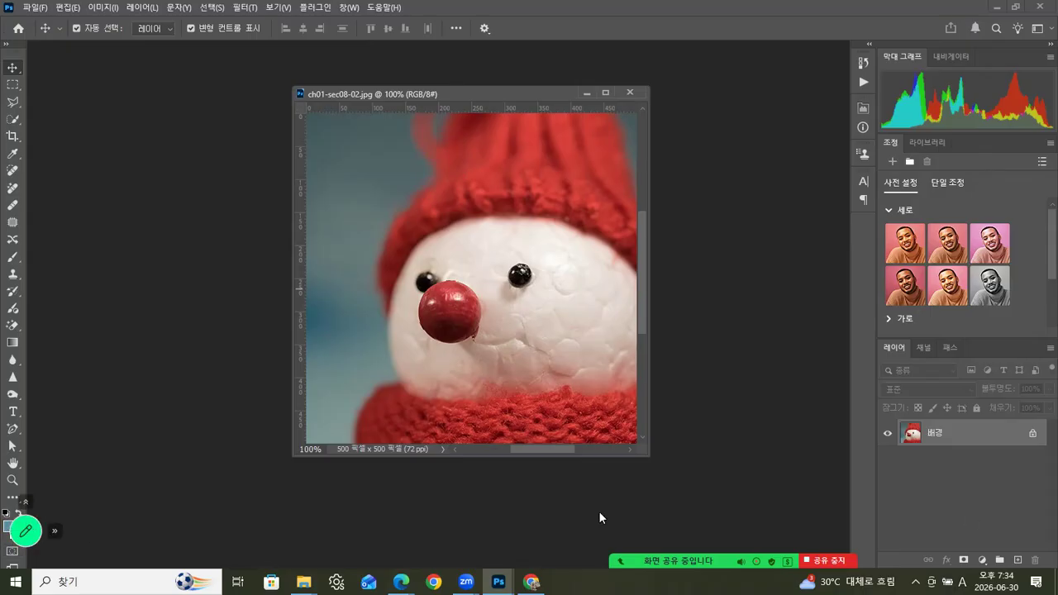
# Reset the foreground and background colors to default black and white, and swap them back and forth, ending with black in front
pyautogui.click(52, 531)
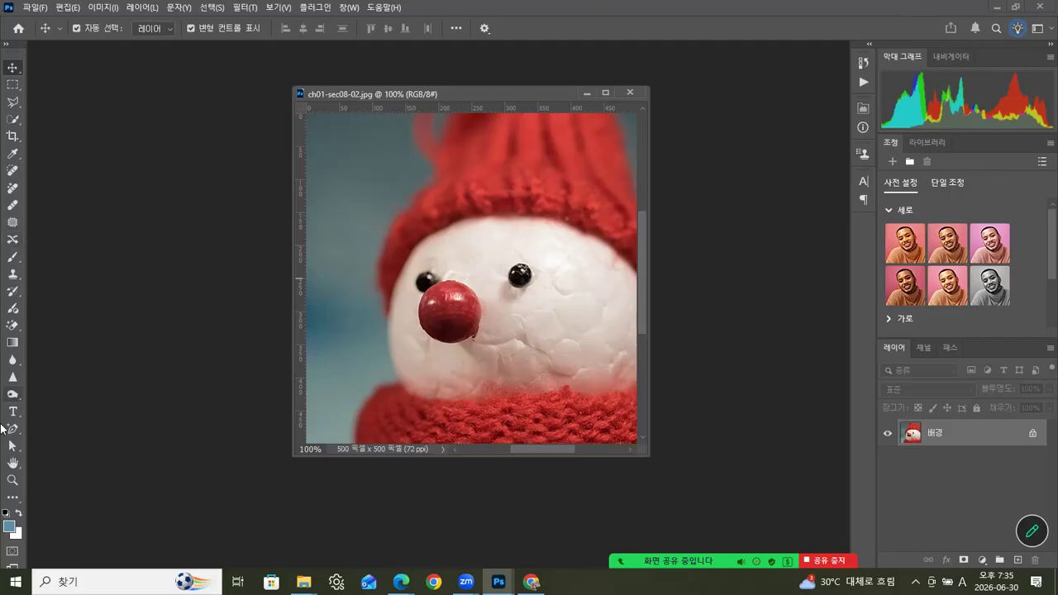
pyautogui.click(10, 515)
pyautogui.click(18, 514)
pyautogui.click(18, 513)
pyautogui.click(19, 513)
pyautogui.click(18, 514)
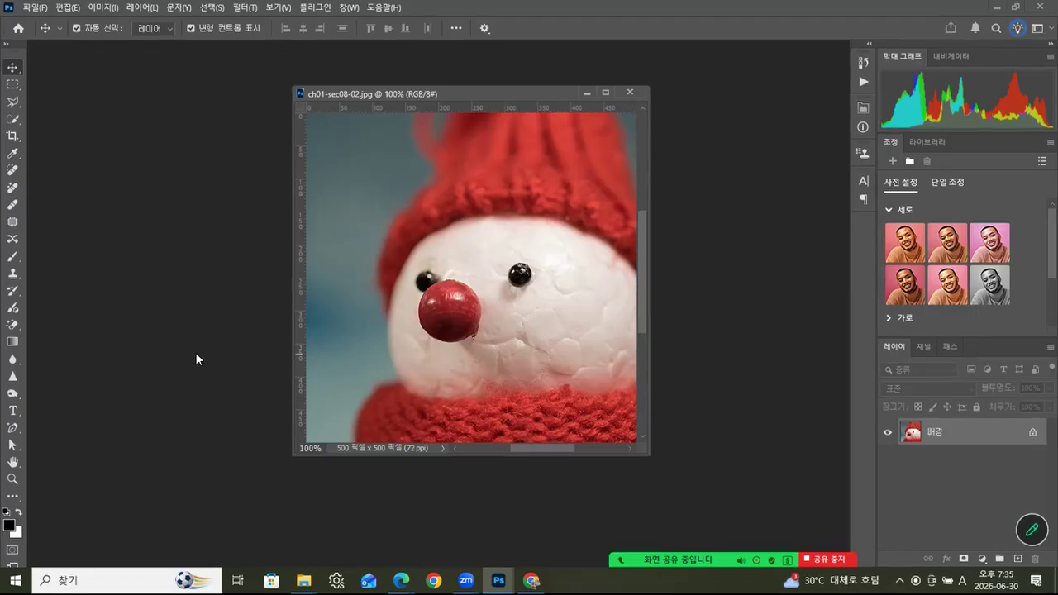
# Fill the 배경 layer with the black foreground color, undo it, and fill it with the white background color
pyautogui.hotkey('alt', 'BackSpace')
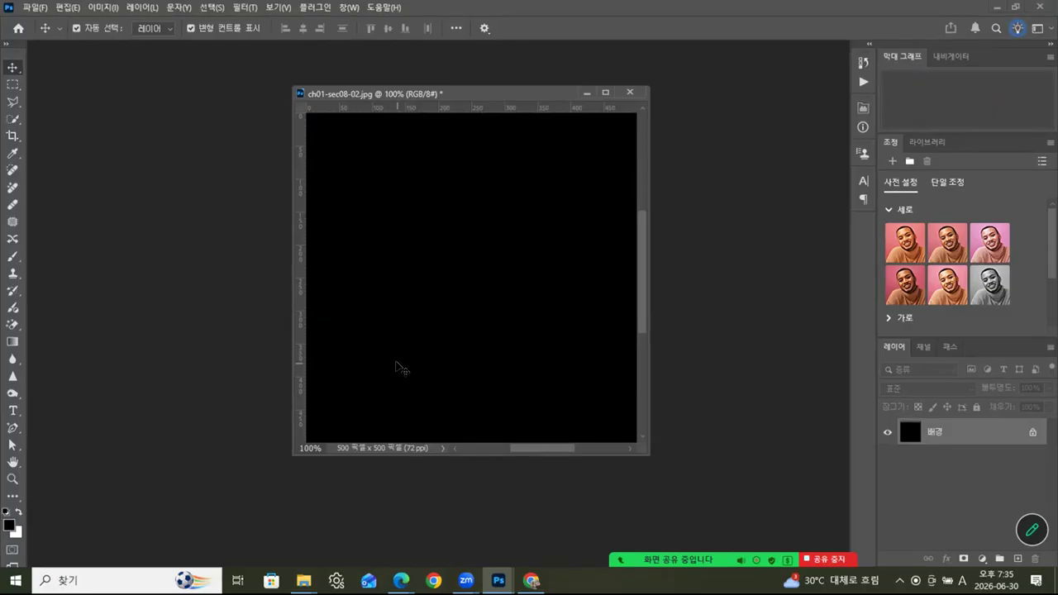
pyautogui.hotkey('ctrl', 'z')
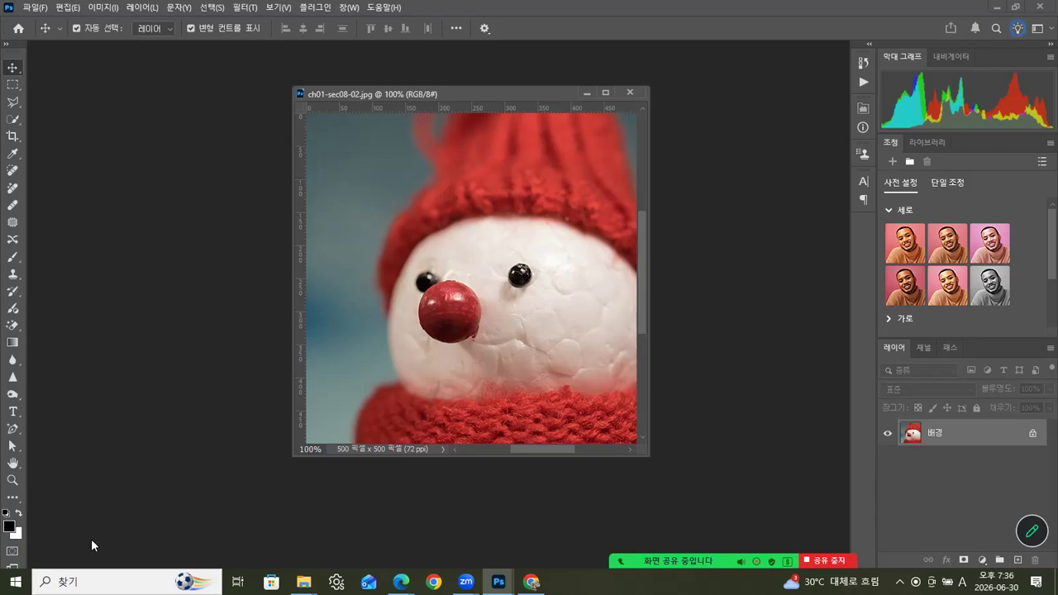
pyautogui.hotkey('ctrl', 'BackSpace')
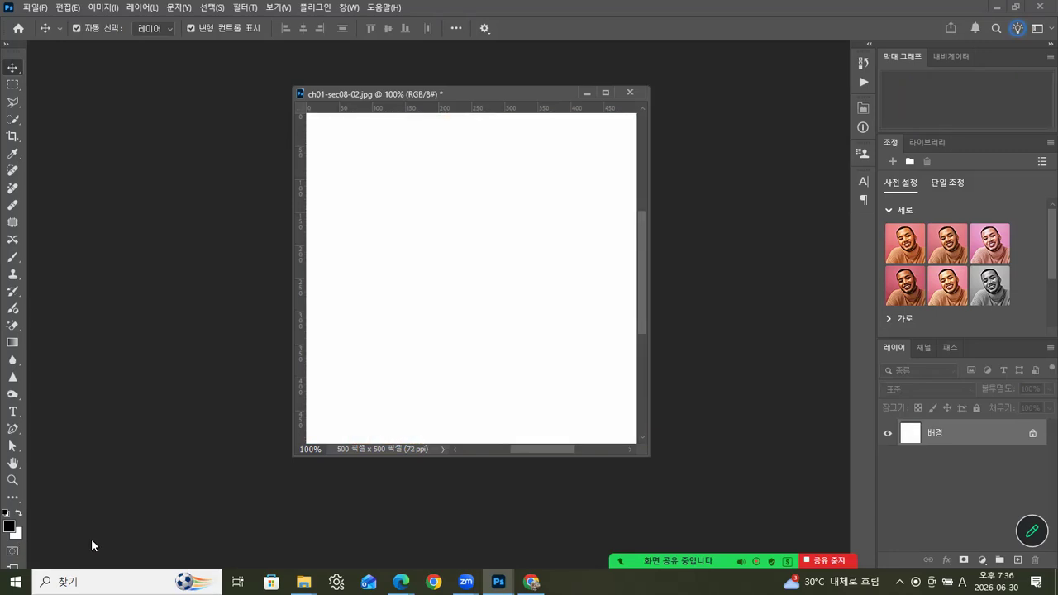
# Revert the white fill through the 작업 내역 history to the ch01-sec08-02.jpg opening snapshot
pyautogui.click(863, 65)
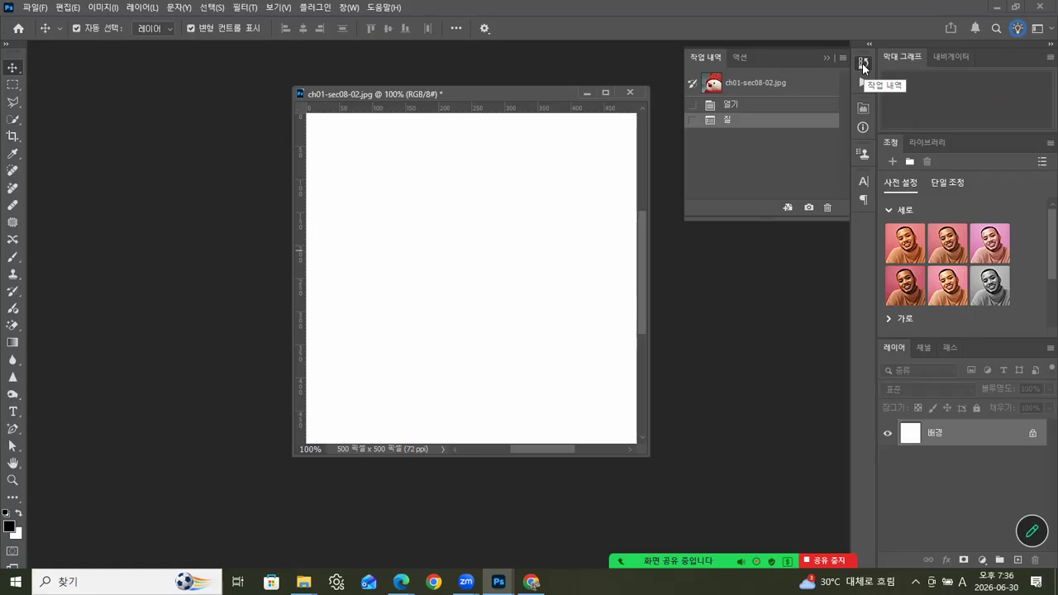
pyautogui.click(733, 107)
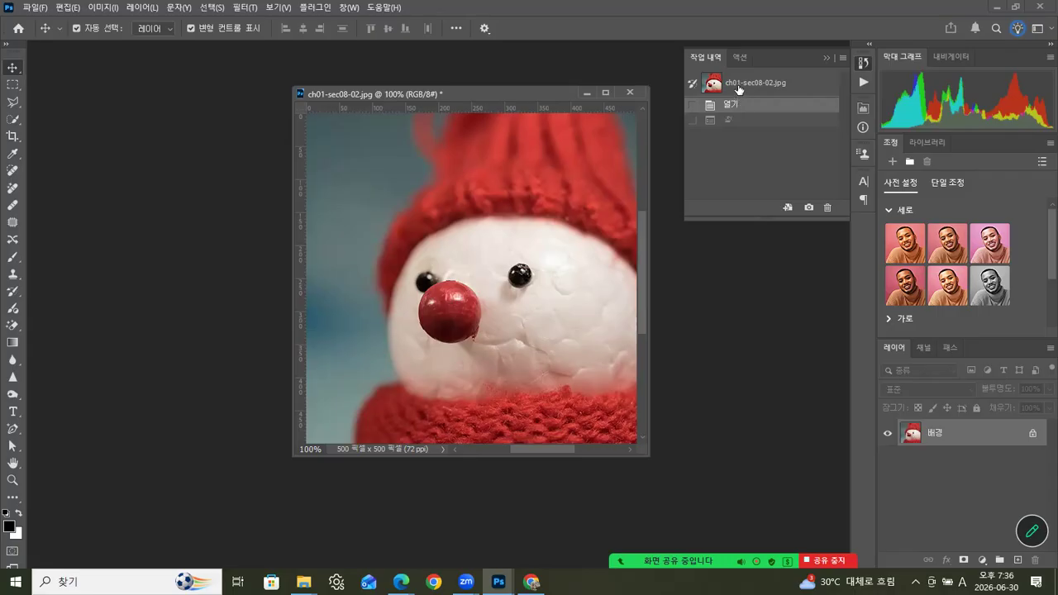
pyautogui.click(739, 91)
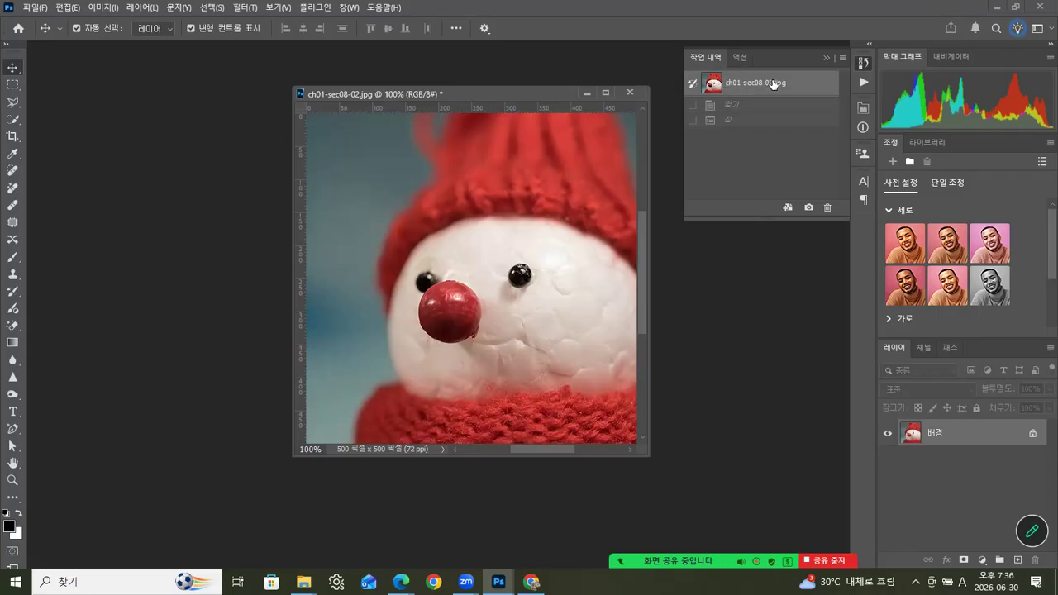
pyautogui.click(825, 57)
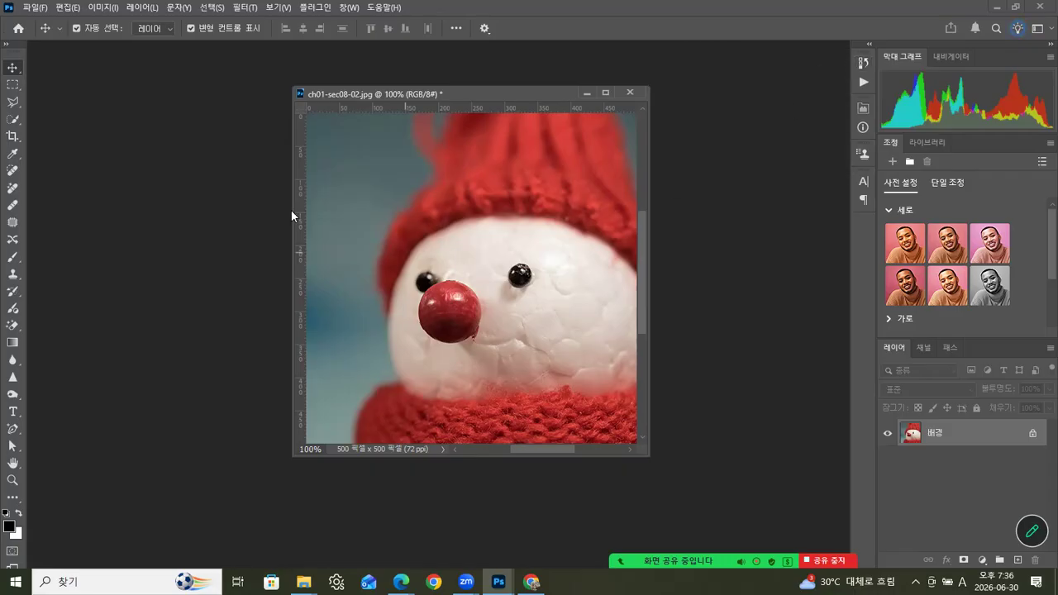
# Fill the snowman image's 배경 layer once more with foreground black, followed by background white
pyautogui.moveTo(546, 94); pyautogui.dragTo(524, 99)
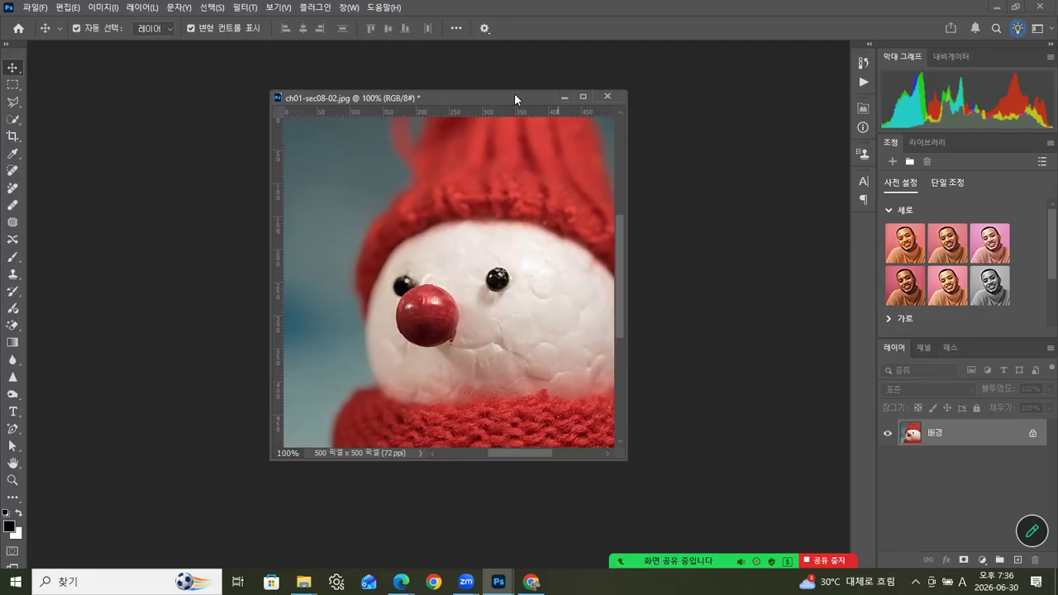
pyautogui.moveTo(514, 93); pyautogui.dragTo(496, 87)
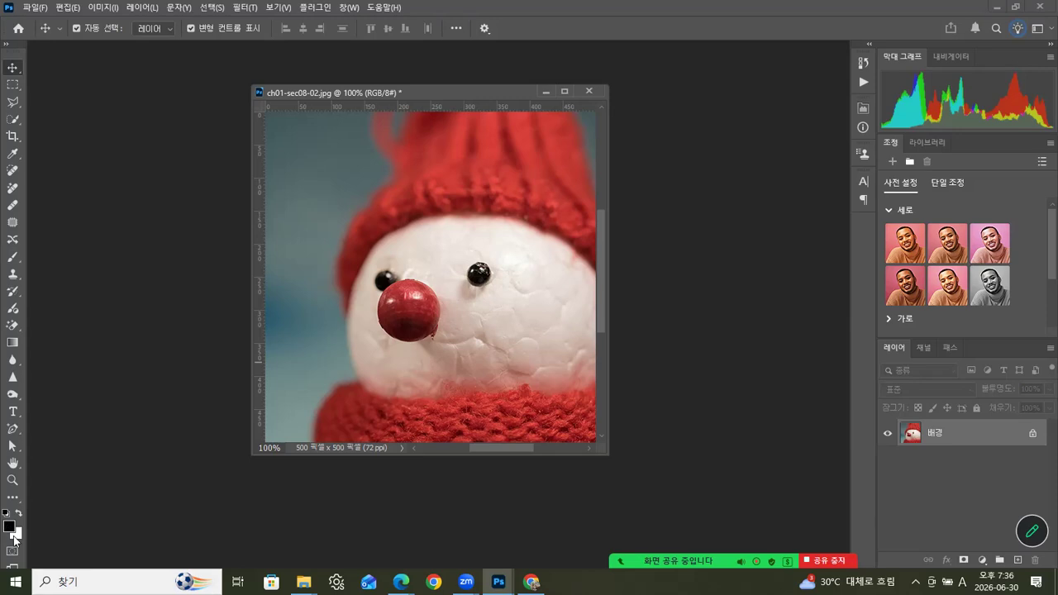
pyautogui.hotkey('alt', 'BackSpace')
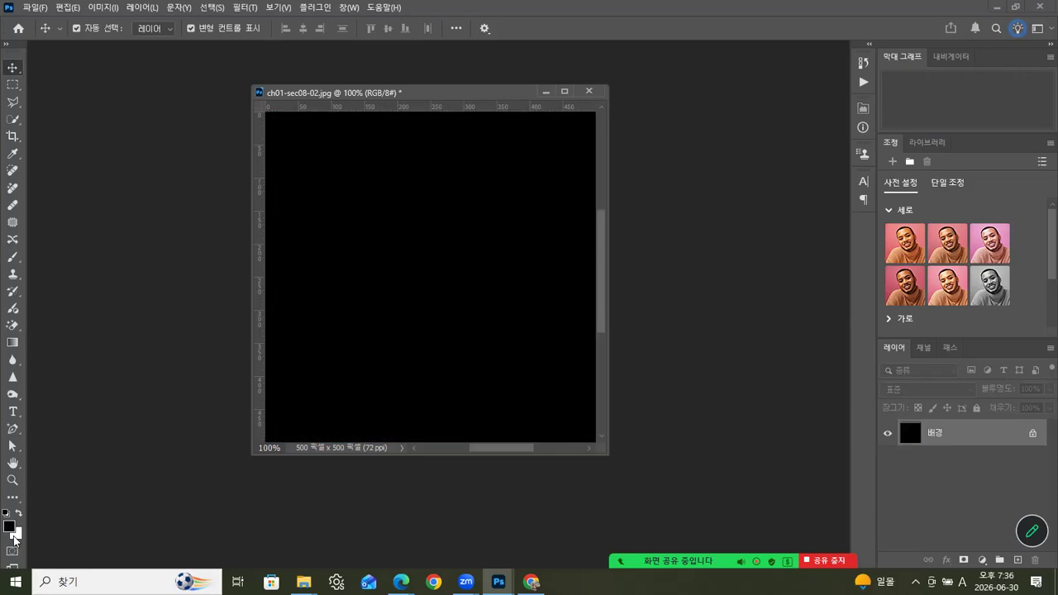
pyautogui.hotkey('ctrl', 'BackSpace')
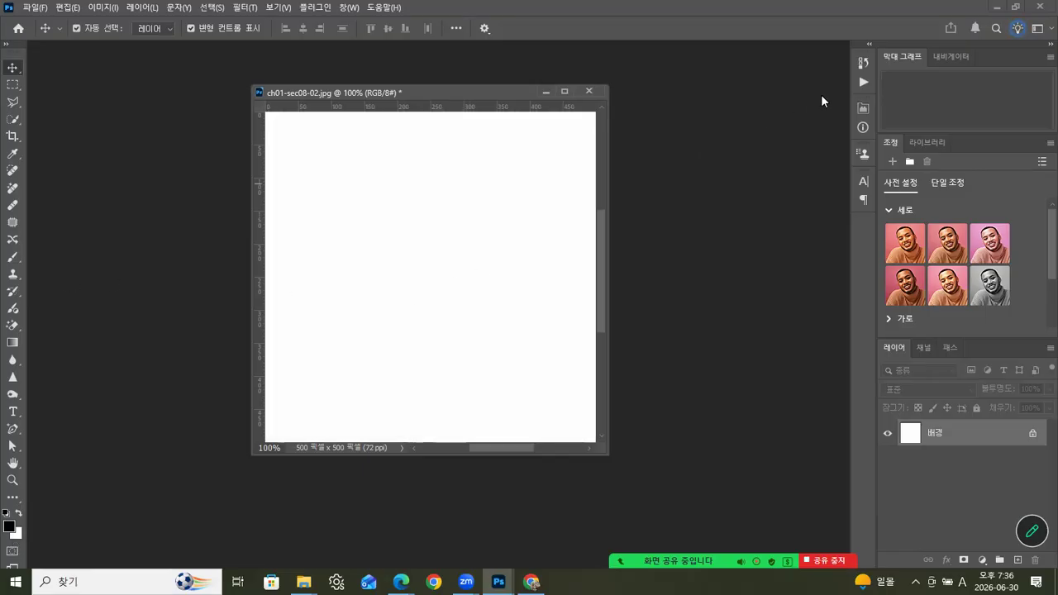
# Restore the snowman photo from its original history snapshot to discard both fills
pyautogui.click(864, 64)
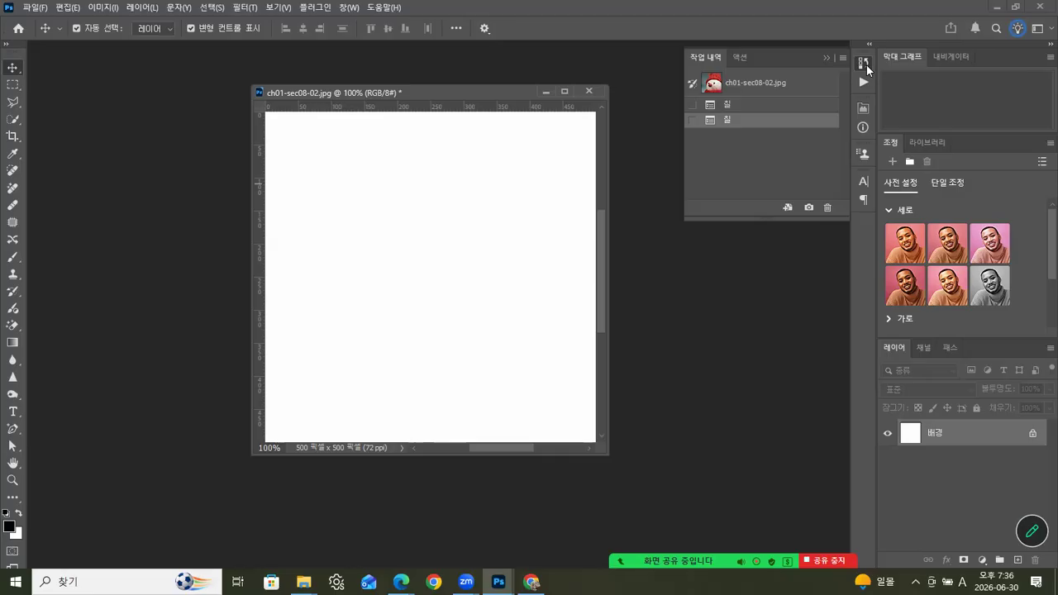
pyautogui.click(765, 105)
pyautogui.click(759, 84)
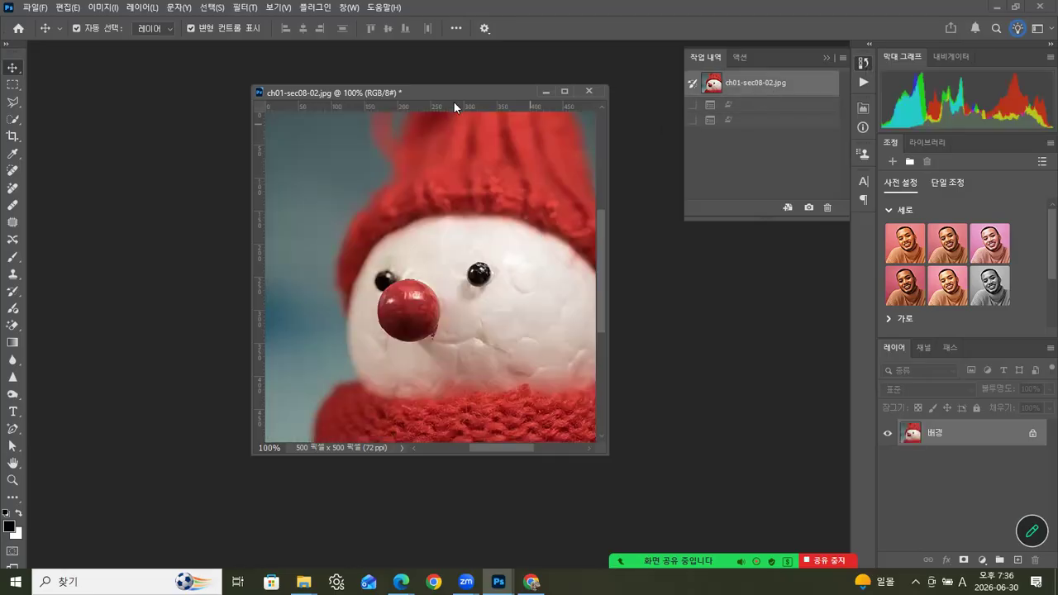
# Enlarge the snowman image's canvas to 600 x 600 pixels from the centre anchor, using the white background colour for the extension
pyautogui.click(827, 59)
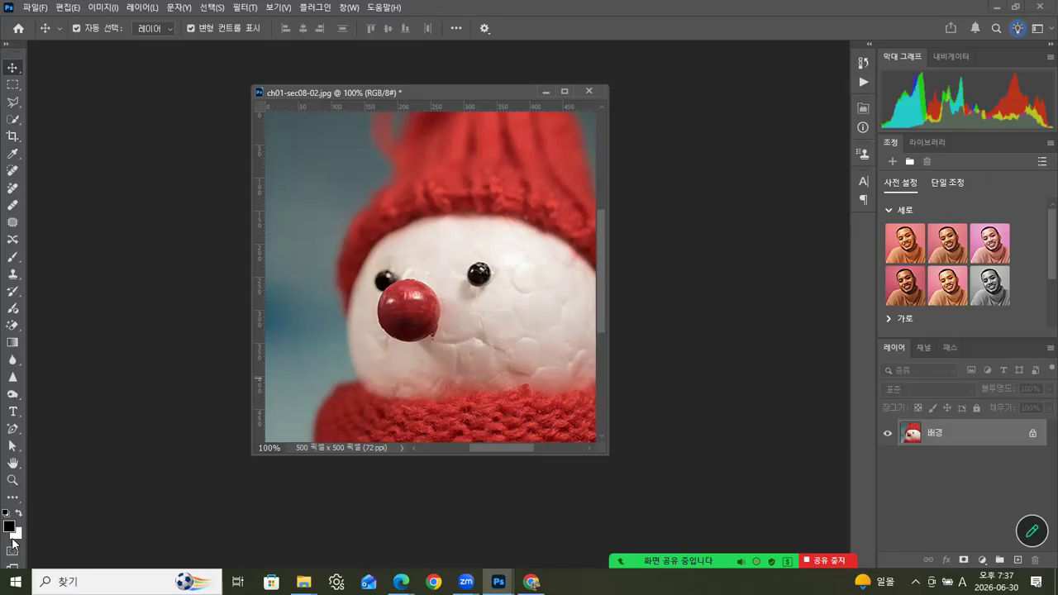
pyautogui.rightClick(485, 93)
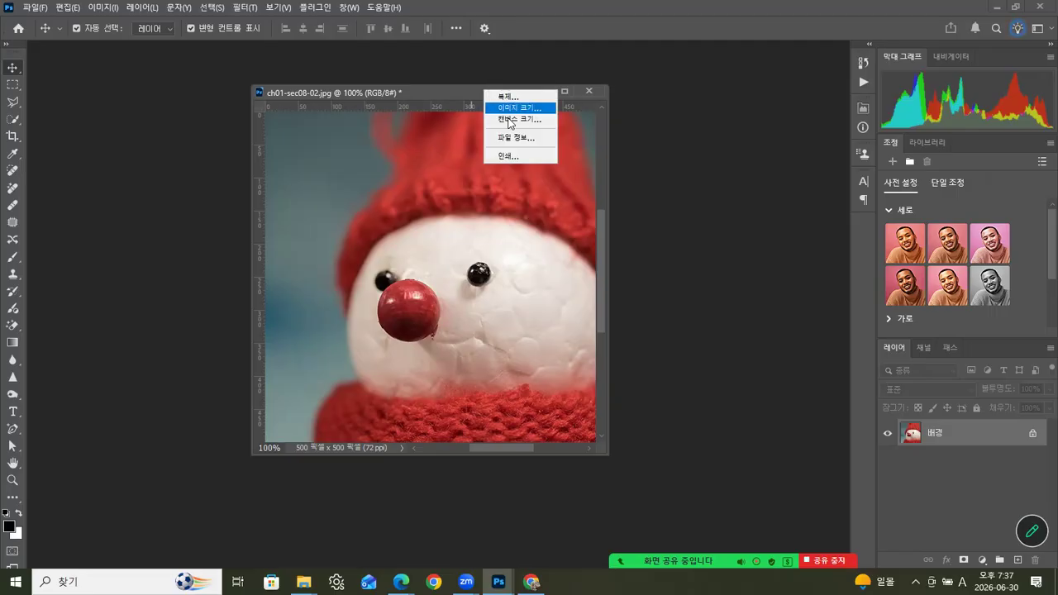
pyautogui.click(510, 120)
pyautogui.moveTo(544, 113); pyautogui.dragTo(690, 105)
pyautogui.click(695, 215)
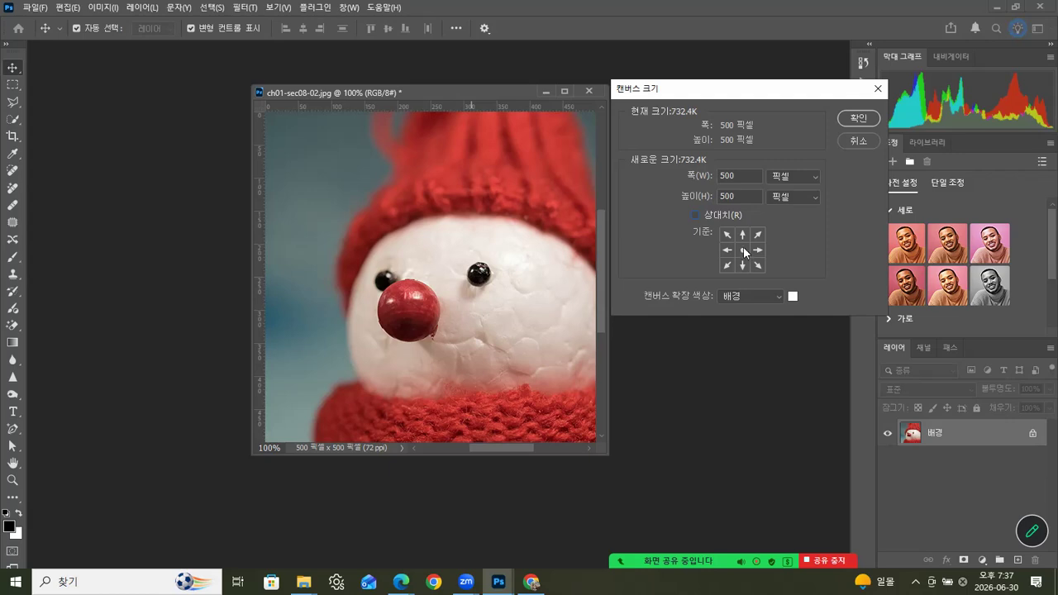
pyautogui.doubleClick(725, 176)
pyautogui.write('600')
pyautogui.doubleClick(727, 196)
pyautogui.write('600')
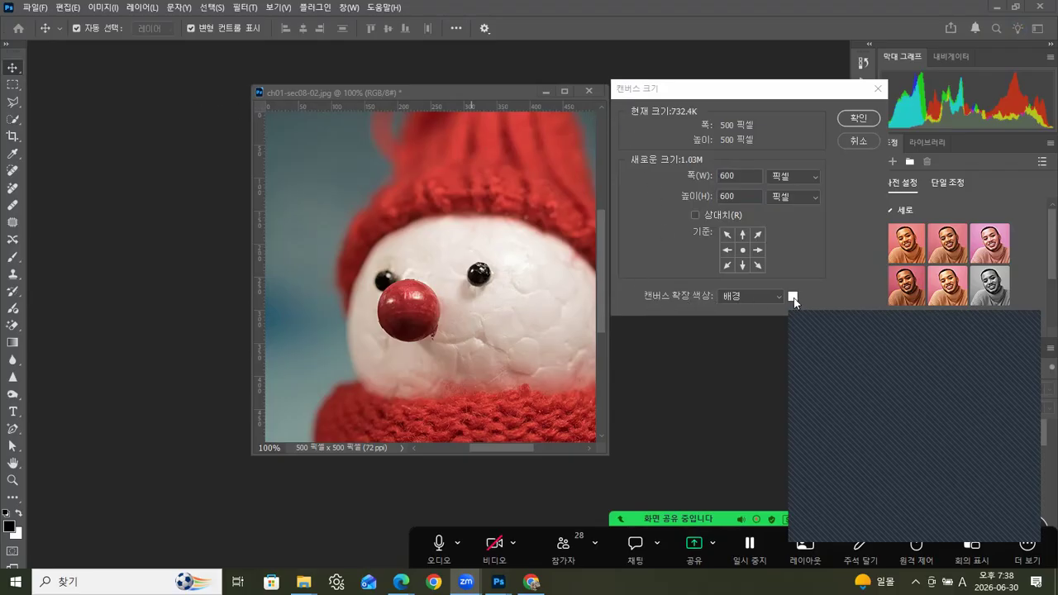
pyautogui.click(1028, 322)
pyautogui.click(856, 115)
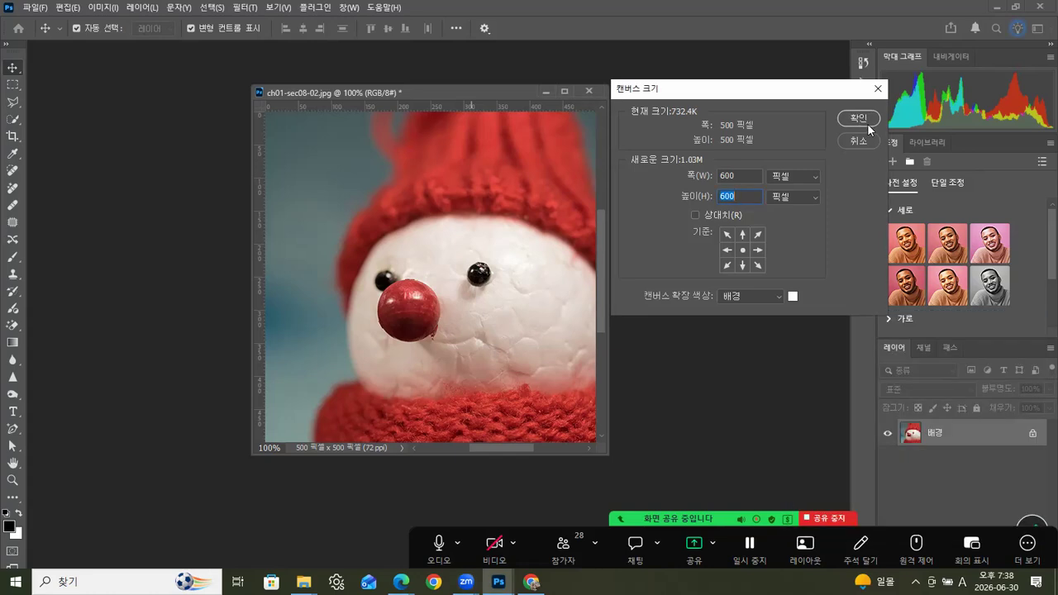
pyautogui.click(859, 119)
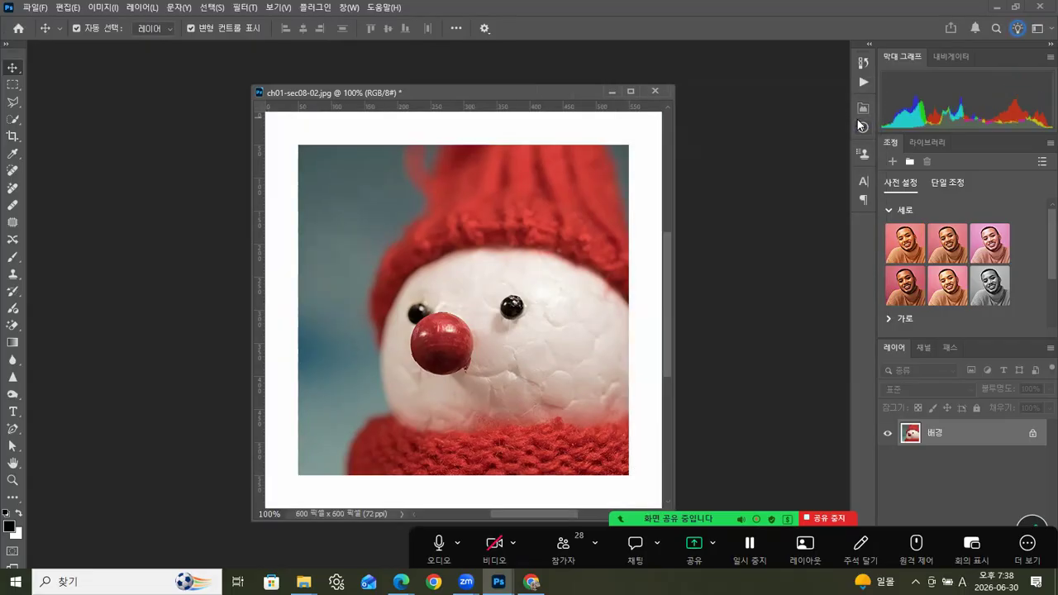
# Check the enlarged snowman document's dimensions in Image Size without changing them, and undo the canvas enlargement
pyautogui.moveTo(488, 91); pyautogui.dragTo(439, 76)
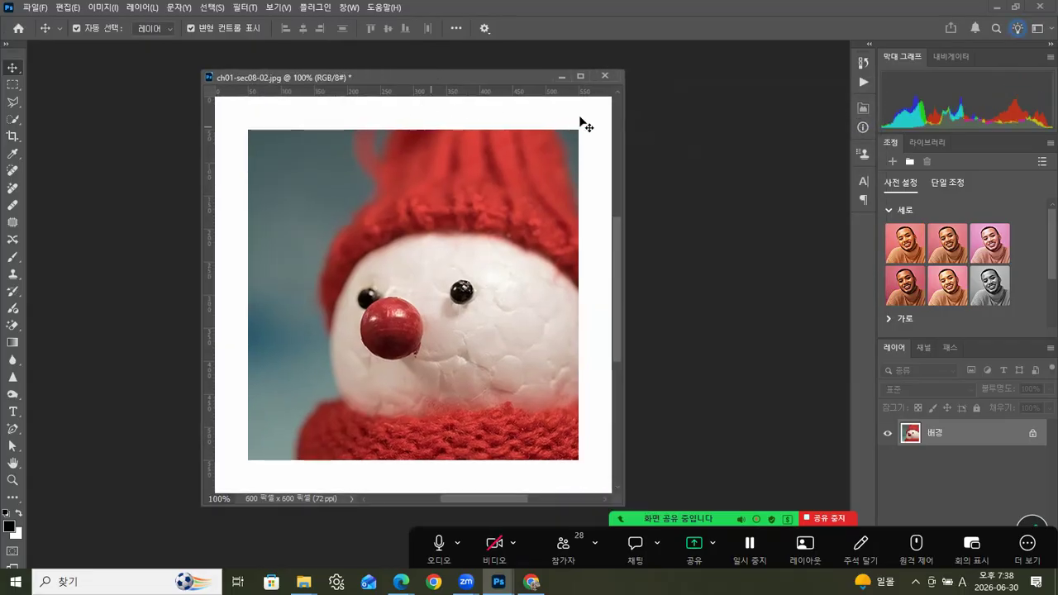
pyautogui.rightClick(426, 76)
pyautogui.click(459, 94)
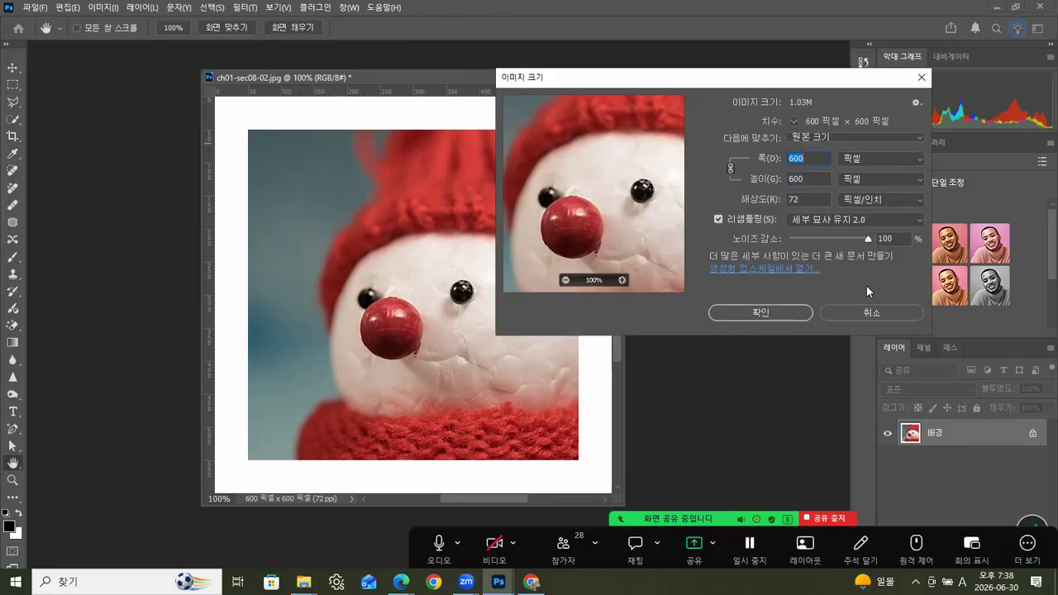
pyautogui.click(869, 312)
pyautogui.press('v')
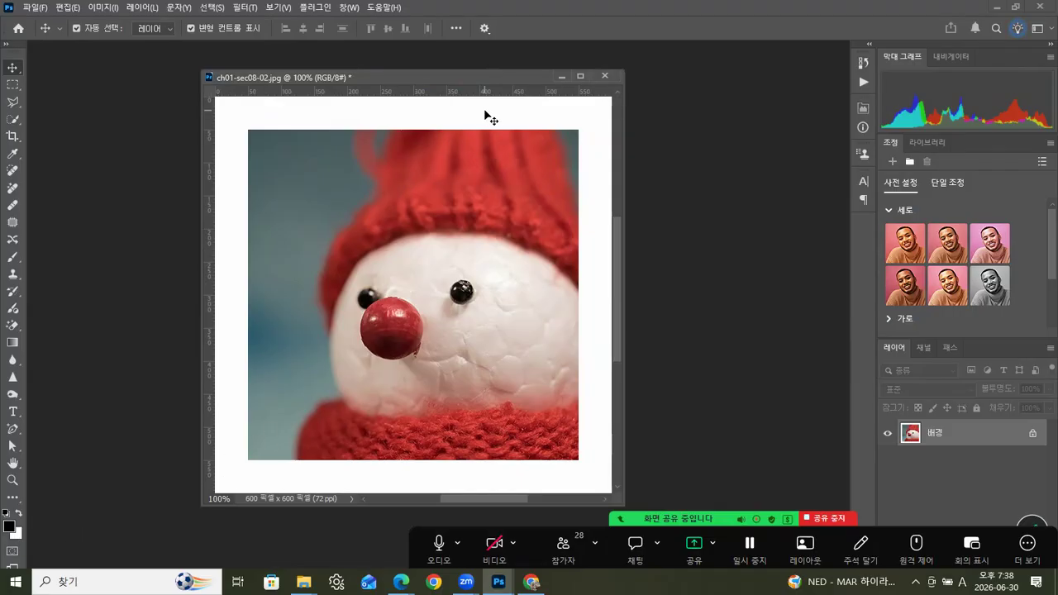
pyautogui.hotkey('ctrl', 'z')
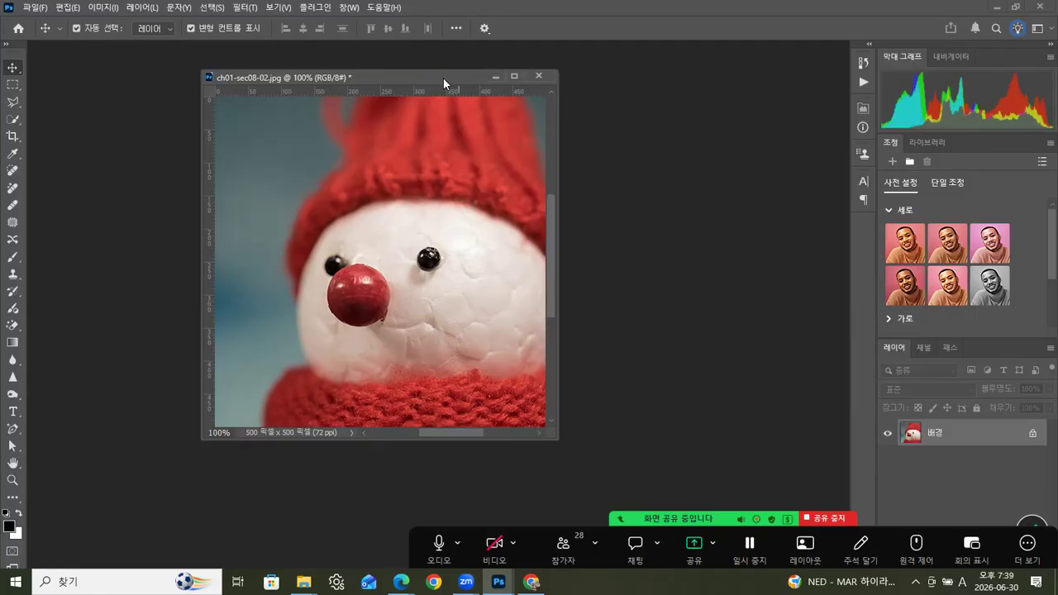
# Set up a Canvas Size change for ch01-sec08-02.jpg with the upper-left anchor and a width and height of 600 pixels
pyautogui.rightClick(444, 77)
pyautogui.click(476, 108)
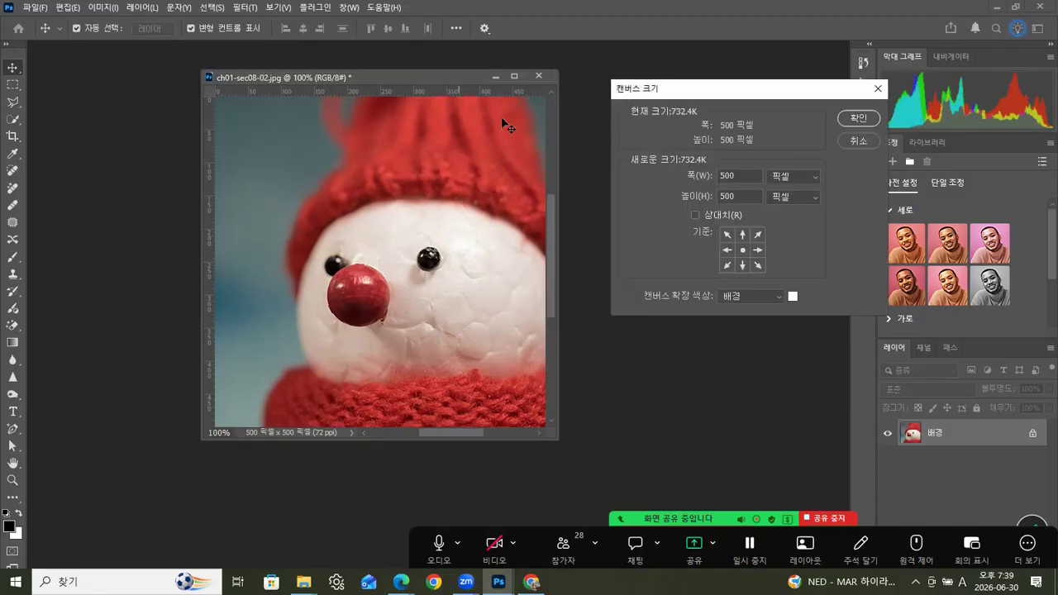
pyautogui.click(728, 235)
pyautogui.moveTo(748, 176); pyautogui.dragTo(670, 181)
pyautogui.write('69')
pyautogui.press('BackSpace')
pyautogui.write('00')
pyautogui.moveTo(741, 200); pyautogui.dragTo(696, 184)
pyautogui.write('600')
# Choose a dark red custom canvas extension colour and apply the canvas size change
pyautogui.click(792, 296)
pyautogui.click(738, 268)
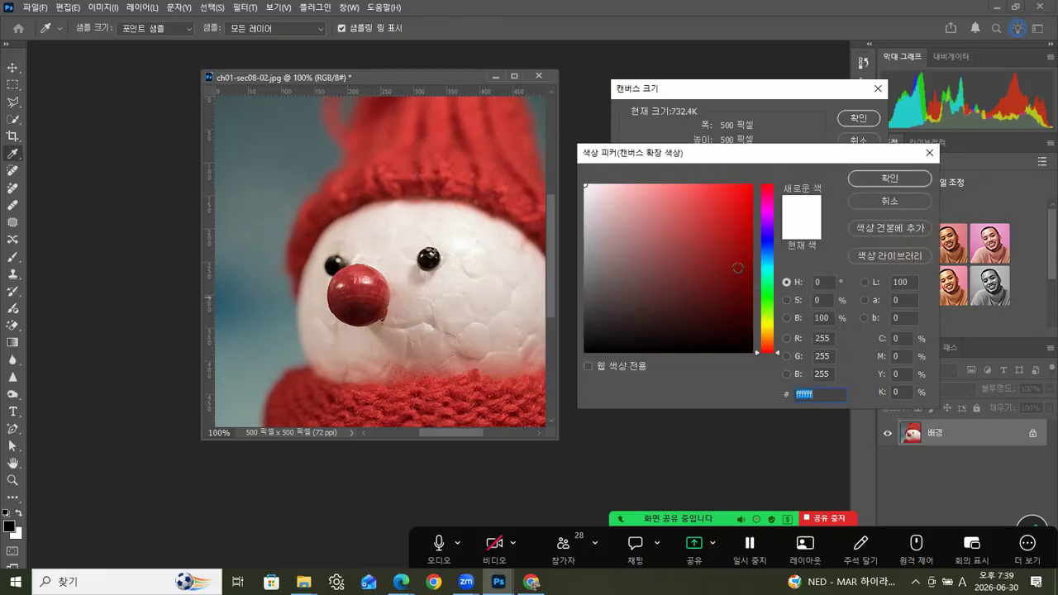
pyautogui.click(891, 180)
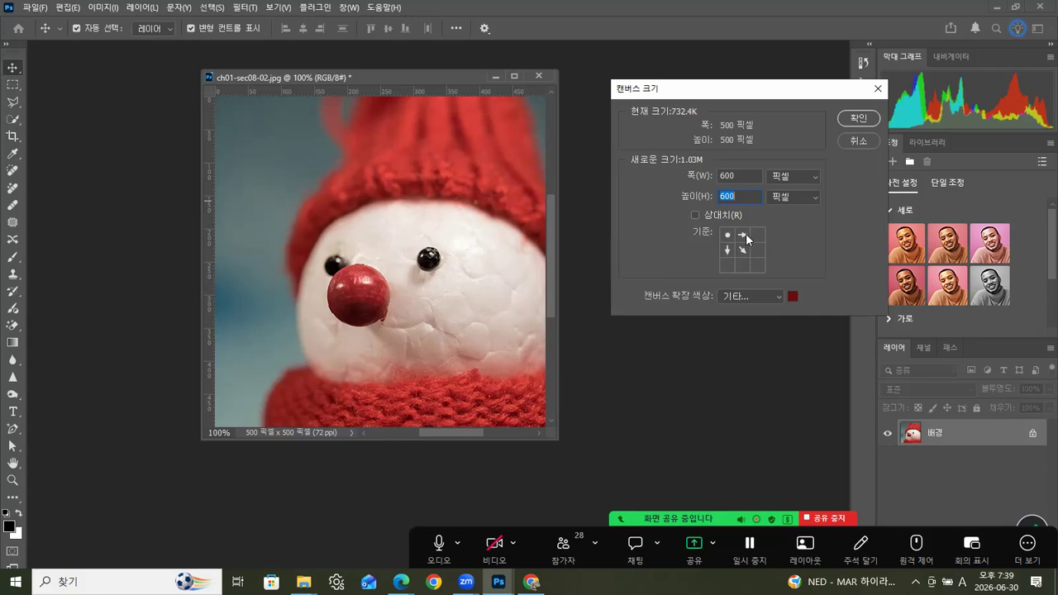
pyautogui.click(868, 119)
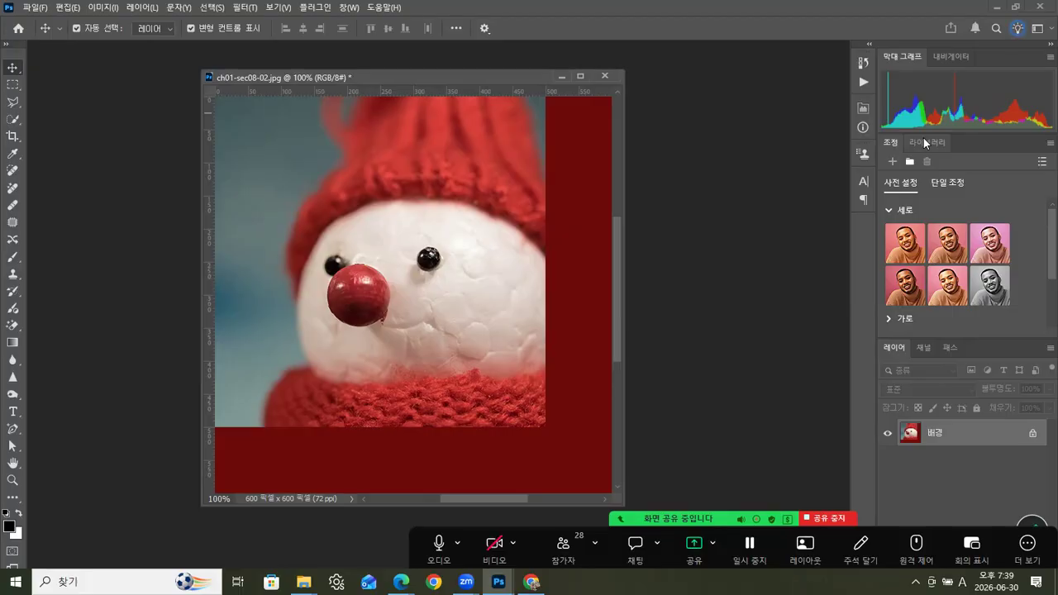
# Close the extended snowman document without saving its changes
pyautogui.moveTo(387, 74); pyautogui.dragTo(344, 63)
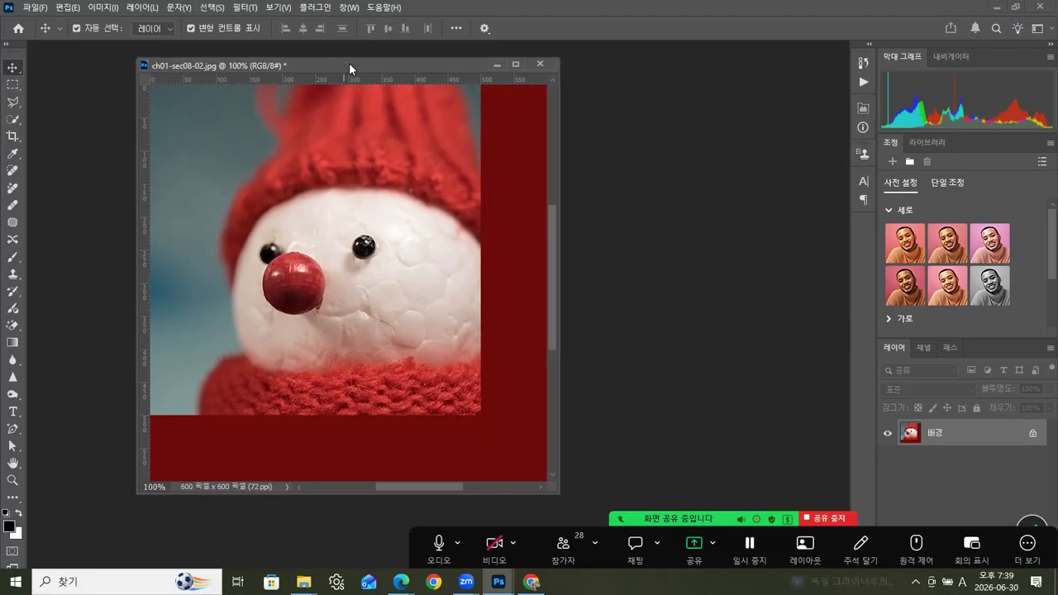
pyautogui.click(540, 65)
pyautogui.click(554, 222)
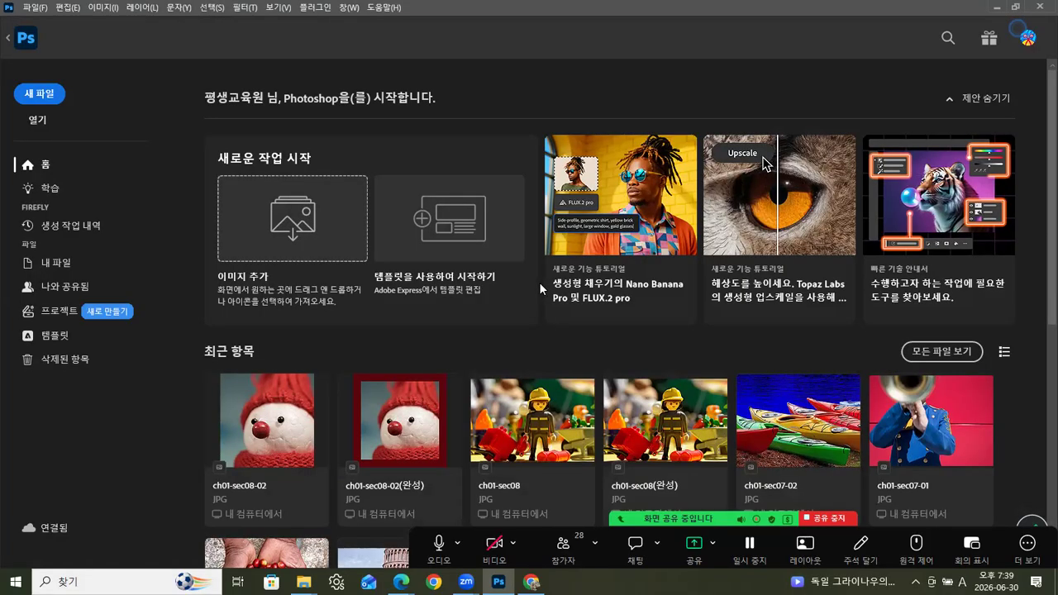
# Open the finished example ch01-실습02(완성).psd from the ch01 folder and view it in a floating window
pyautogui.moveTo(305, 582)
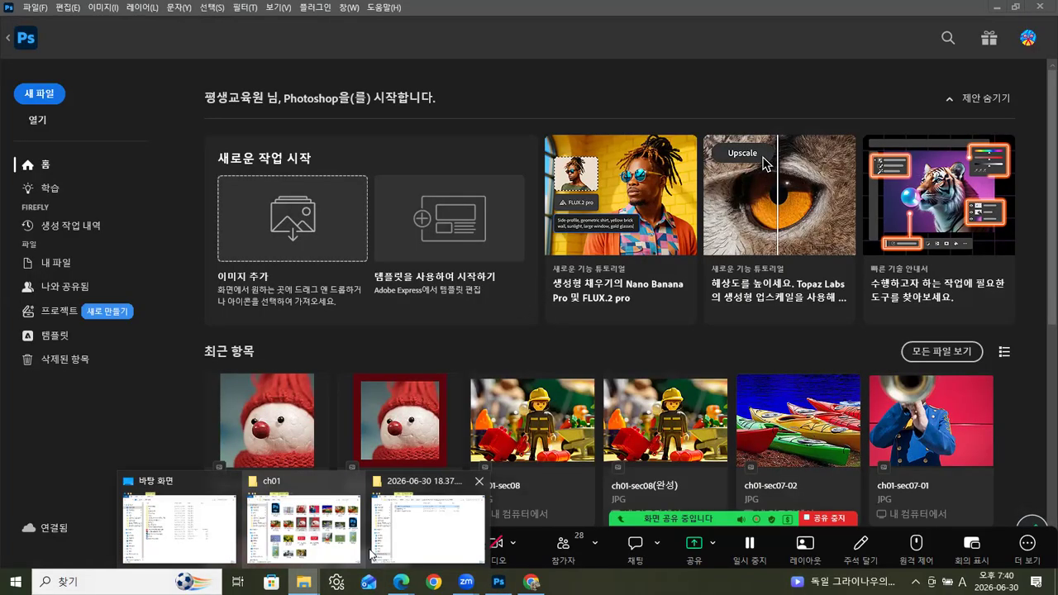
pyautogui.click(343, 496)
pyautogui.click(811, 425)
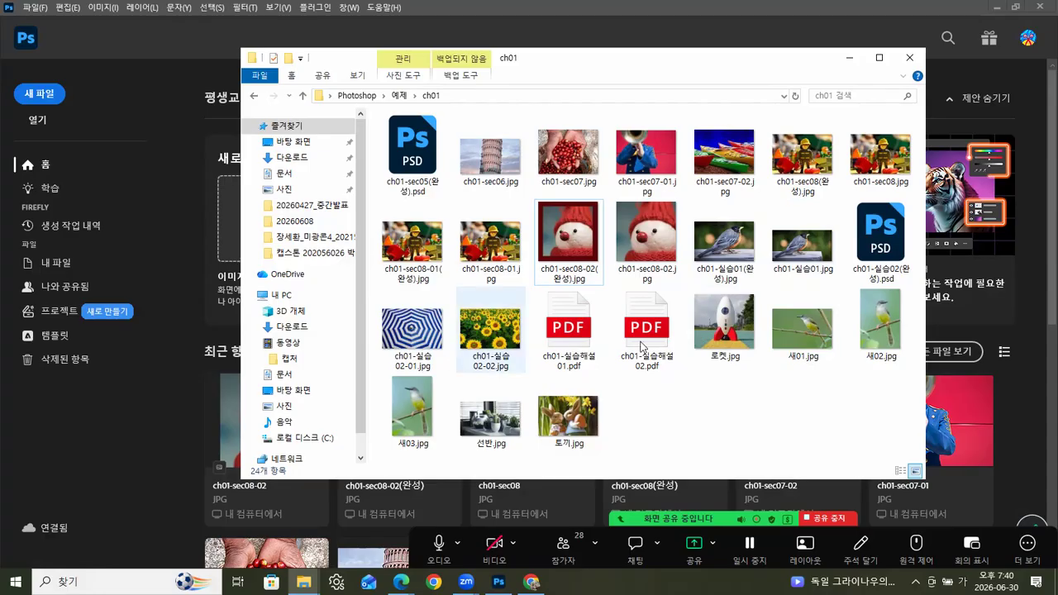
pyautogui.click(875, 240)
pyautogui.doubleClick(875, 239)
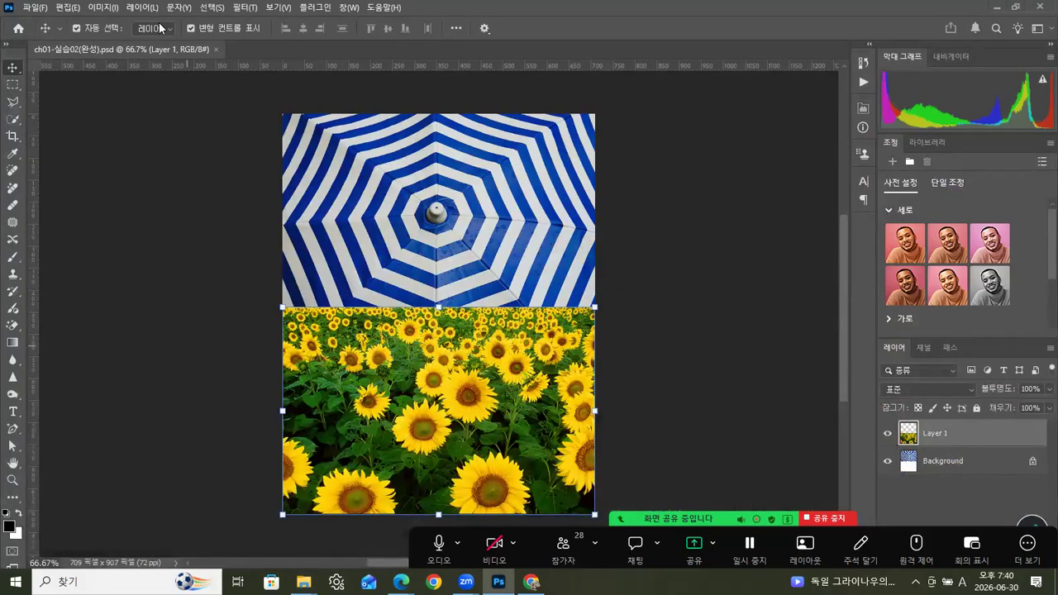
pyautogui.moveTo(150, 48)
pyautogui.mouseDown()
pyautogui.moveTo(179, 61)
pyautogui.moveTo(124, 64)
pyautogui.moveTo(150, 53)
pyautogui.mouseUp()
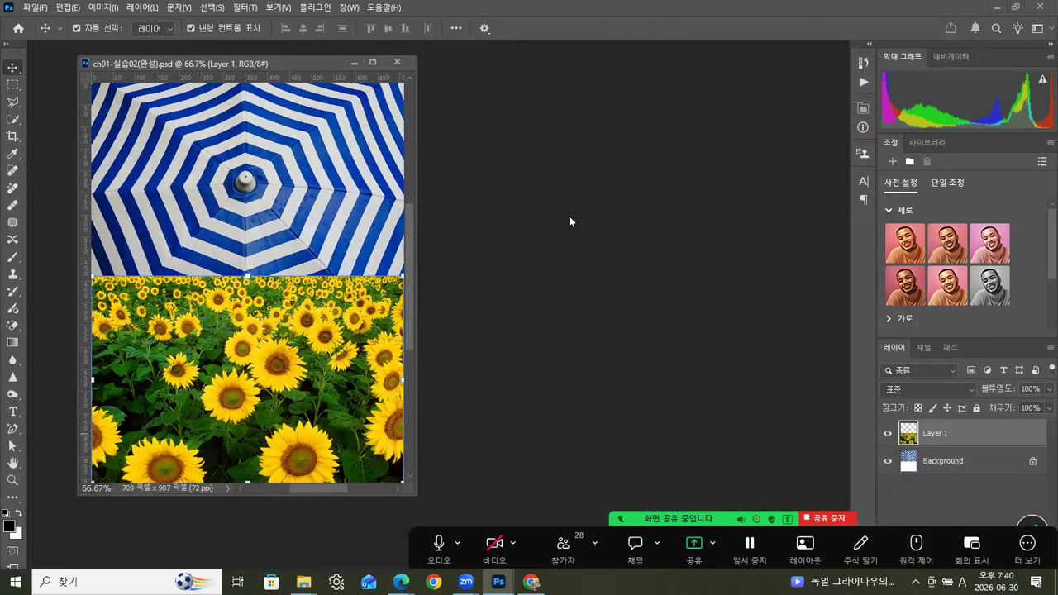
pyautogui.moveTo(291, 61); pyautogui.dragTo(276, 59)
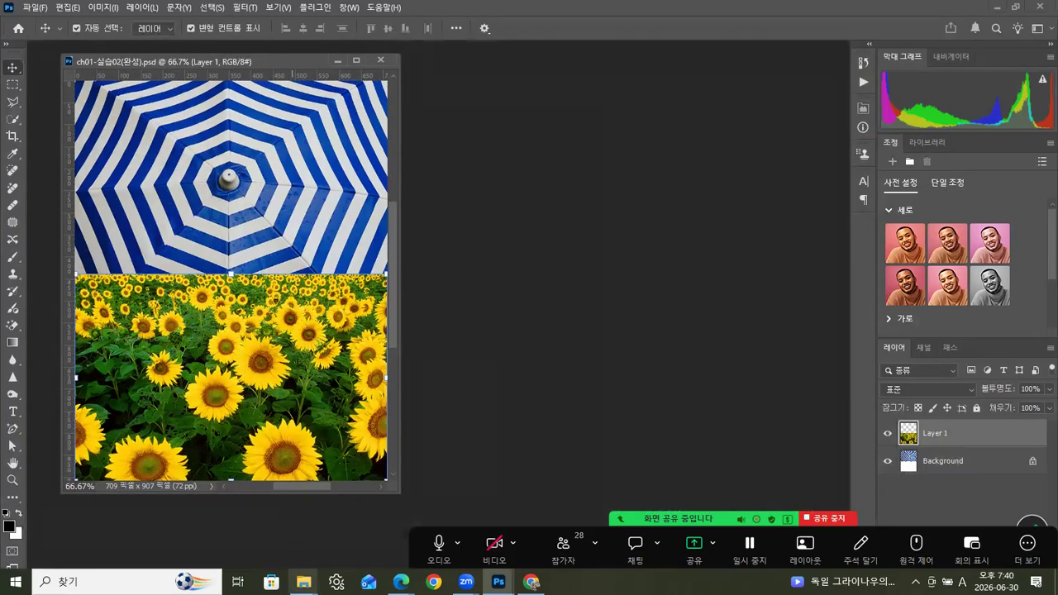
# Open ch01-실습02-01.jpg and ch01-실습02-02.jpg together from the ch01 folder in Photoshop
pyautogui.moveTo(304, 579)
pyautogui.click(294, 544)
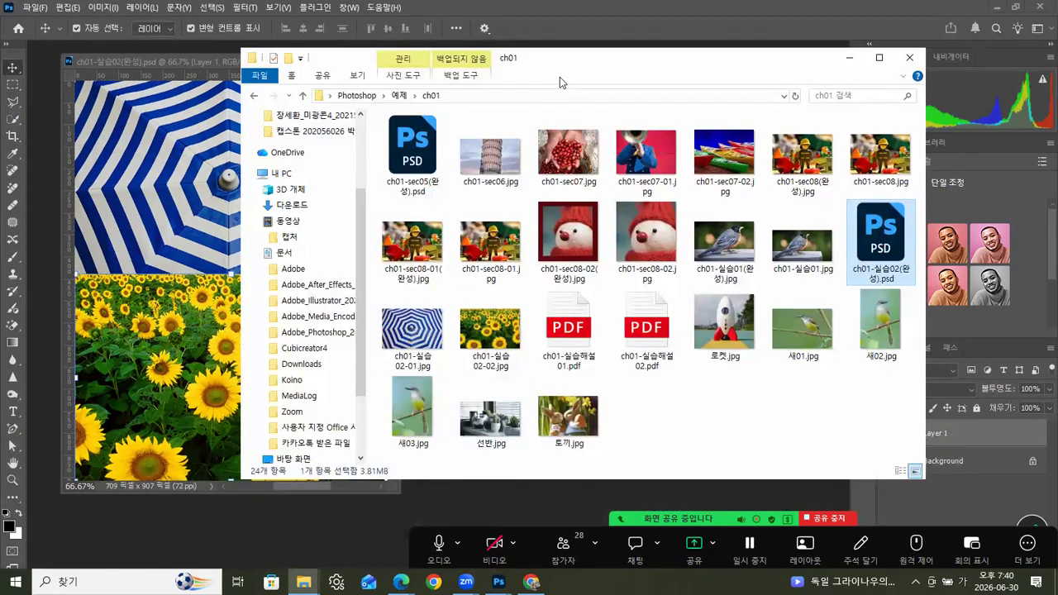
pyautogui.moveTo(650, 63); pyautogui.dragTo(898, 64)
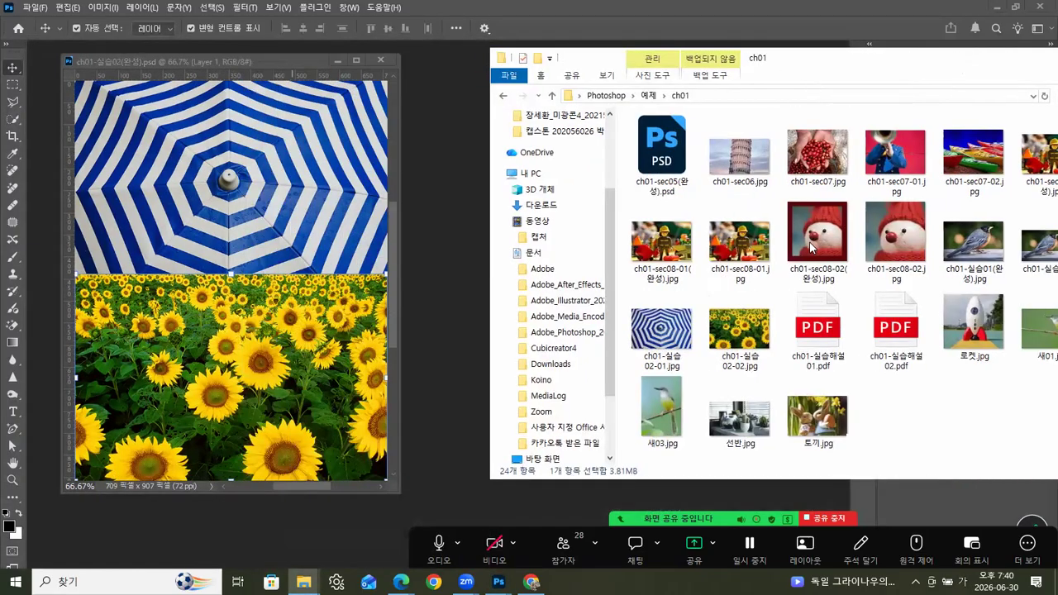
pyautogui.click(669, 339)
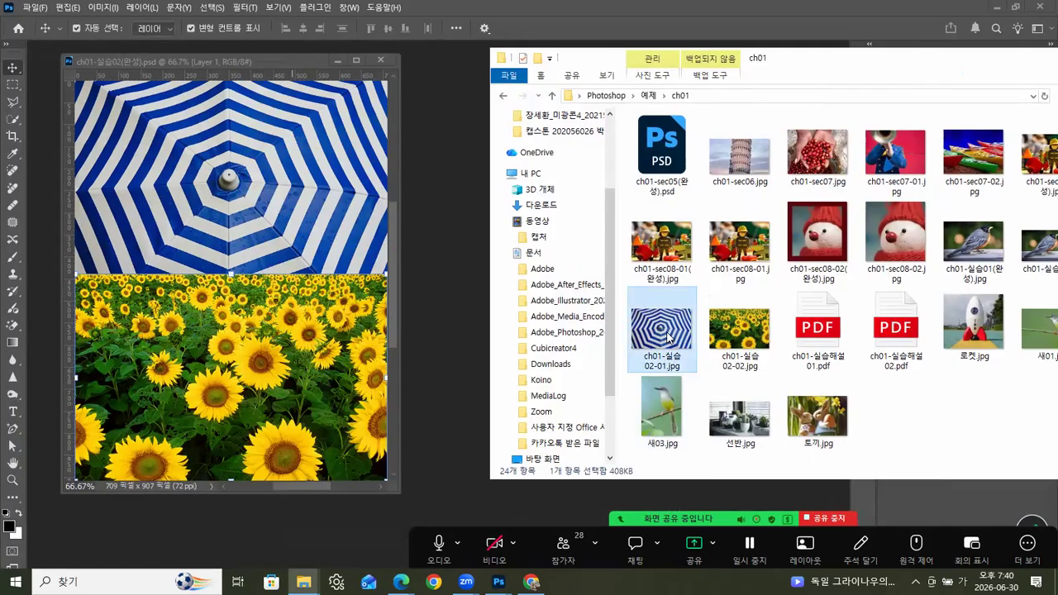
pyautogui.keyDown('ctrl'); pyautogui.click(733, 337); pyautogui.keyUp('ctrl')
pyautogui.moveTo(662, 331); pyautogui.dragTo(455, 298)
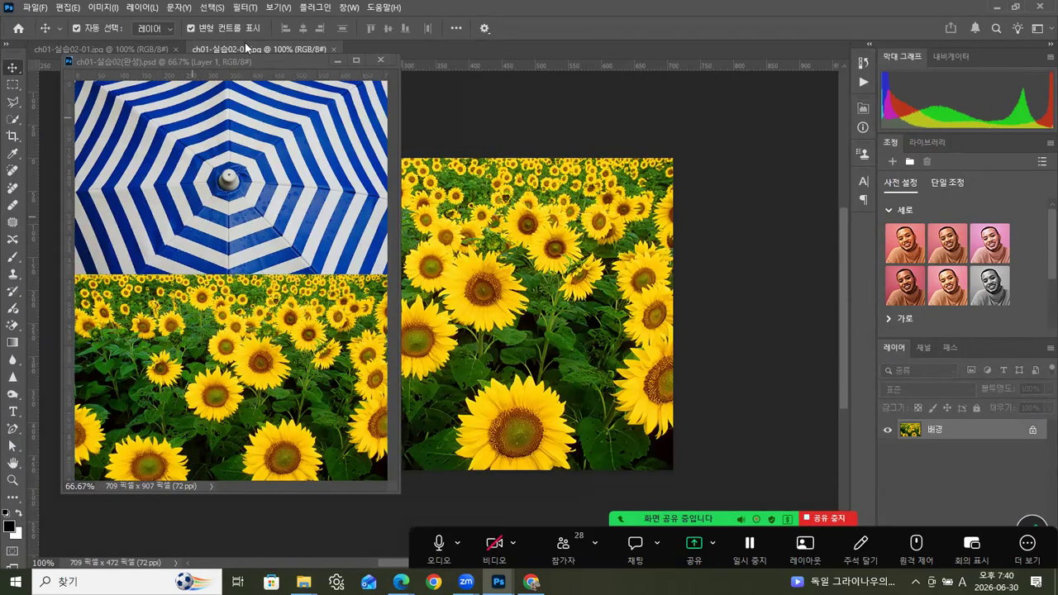
# Undock the sunflower and umbrella images into separate floating windows beside the finished example
pyautogui.moveTo(245, 46); pyautogui.dragTo(427, 126)
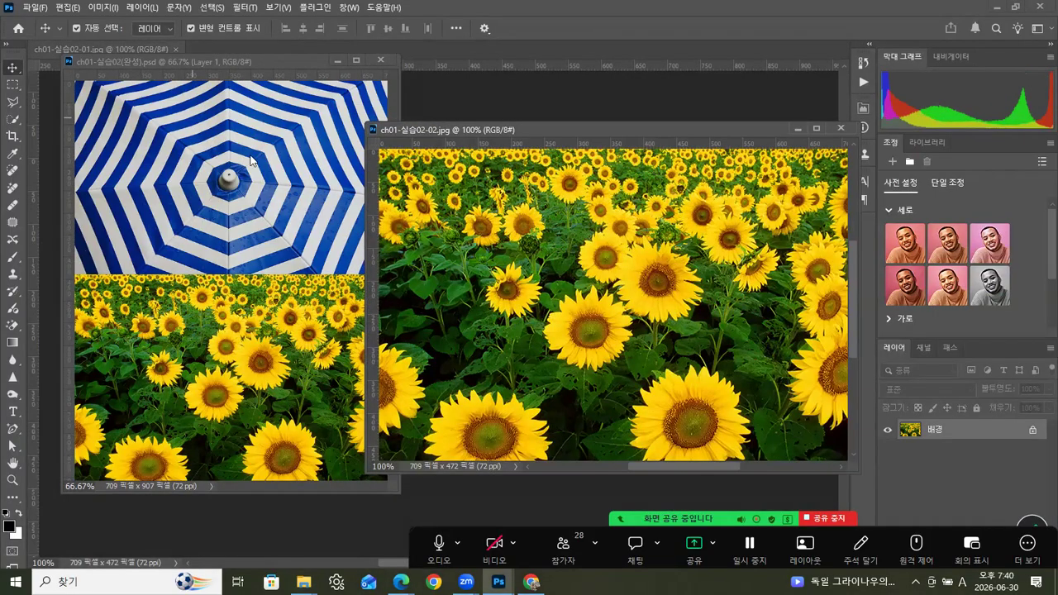
pyautogui.moveTo(114, 43); pyautogui.dragTo(404, 148)
pyautogui.moveTo(489, 209); pyautogui.dragTo(540, 215)
pyautogui.moveTo(637, 132); pyautogui.dragTo(671, 131)
pyautogui.click(335, 285)
pyautogui.moveTo(391, 214); pyautogui.dragTo(458, 214)
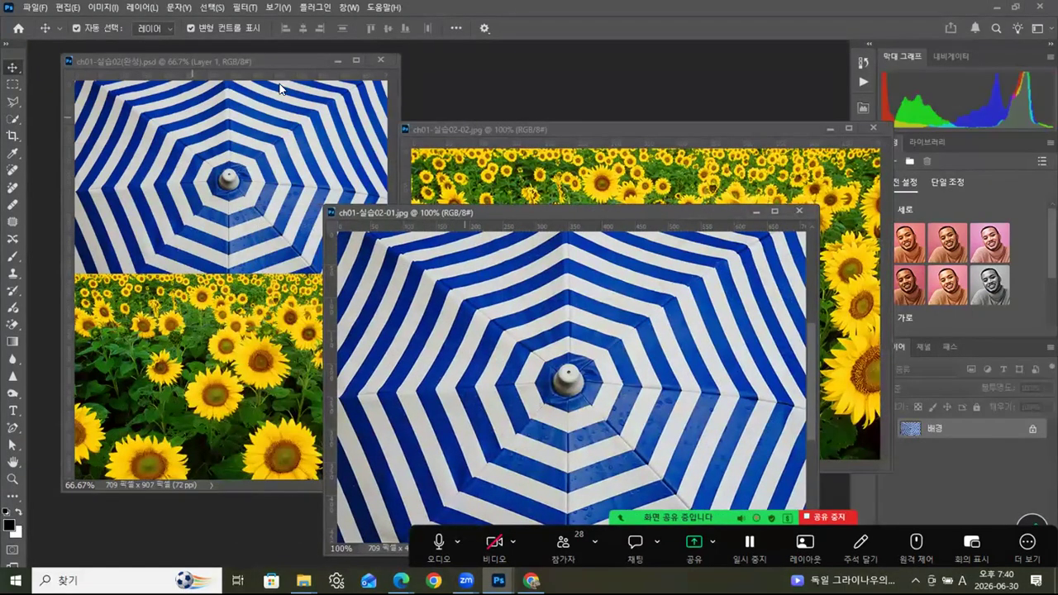
# Close ch01-실습02(완성).psd and arrange the umbrella and sunflower windows so that both images can be seen
pyautogui.click(380, 60)
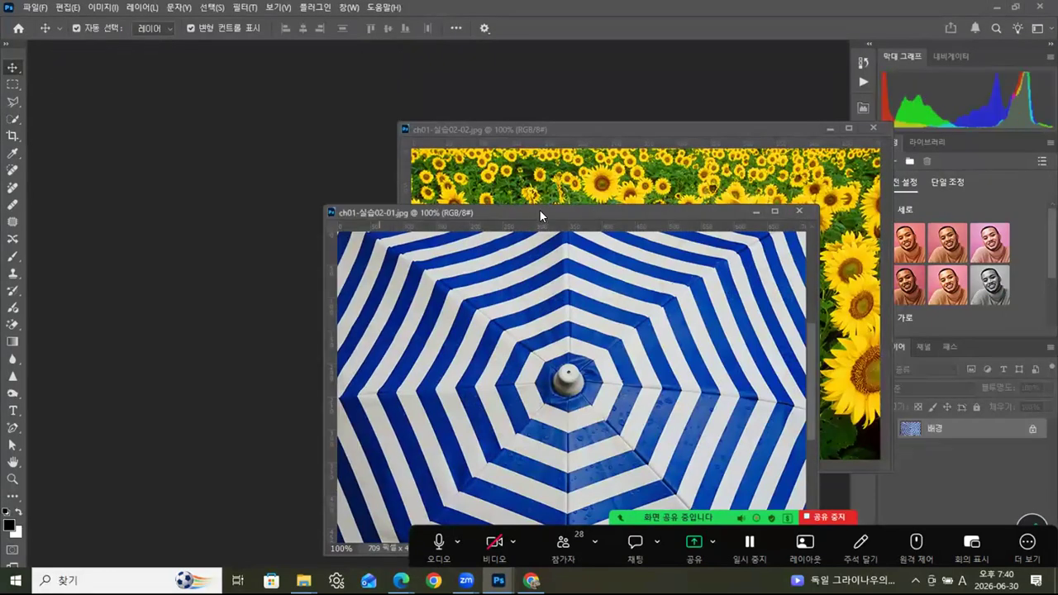
pyautogui.moveTo(539, 211); pyautogui.dragTo(325, 62)
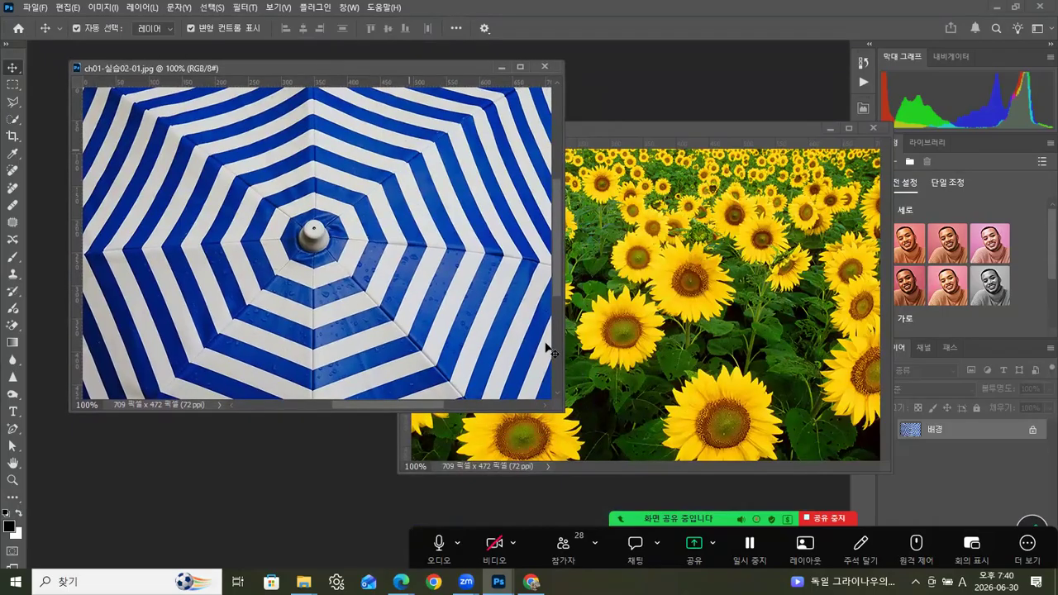
pyautogui.click(699, 126)
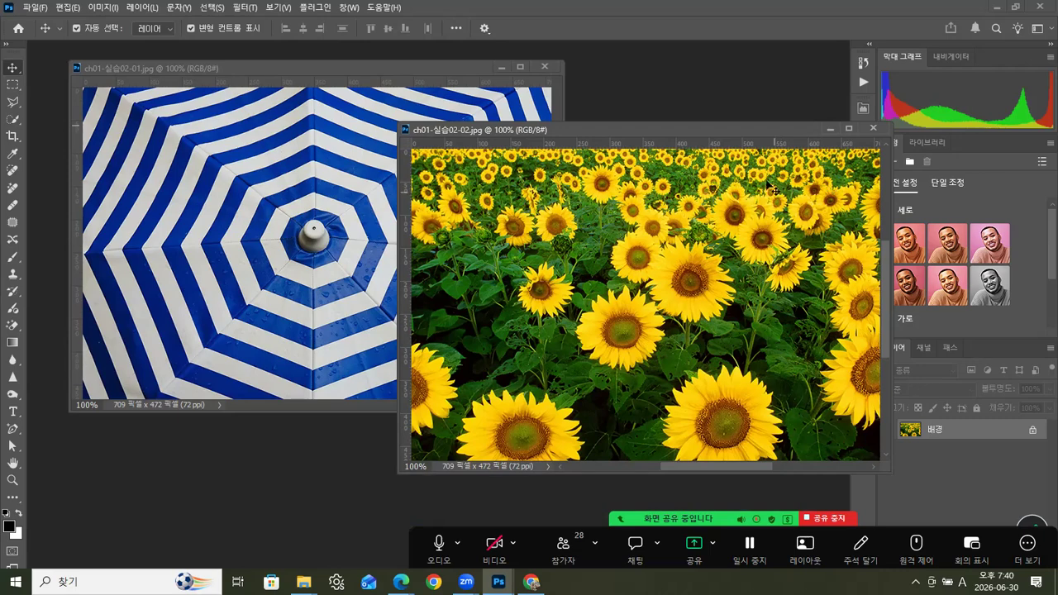
pyautogui.moveTo(651, 128); pyautogui.dragTo(647, 114)
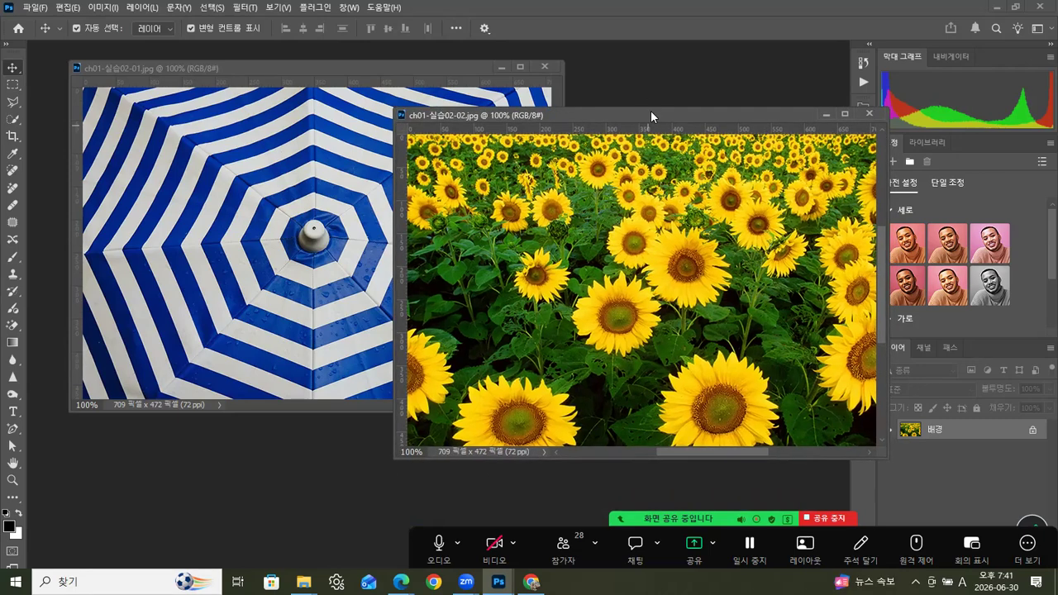
pyautogui.click(335, 68)
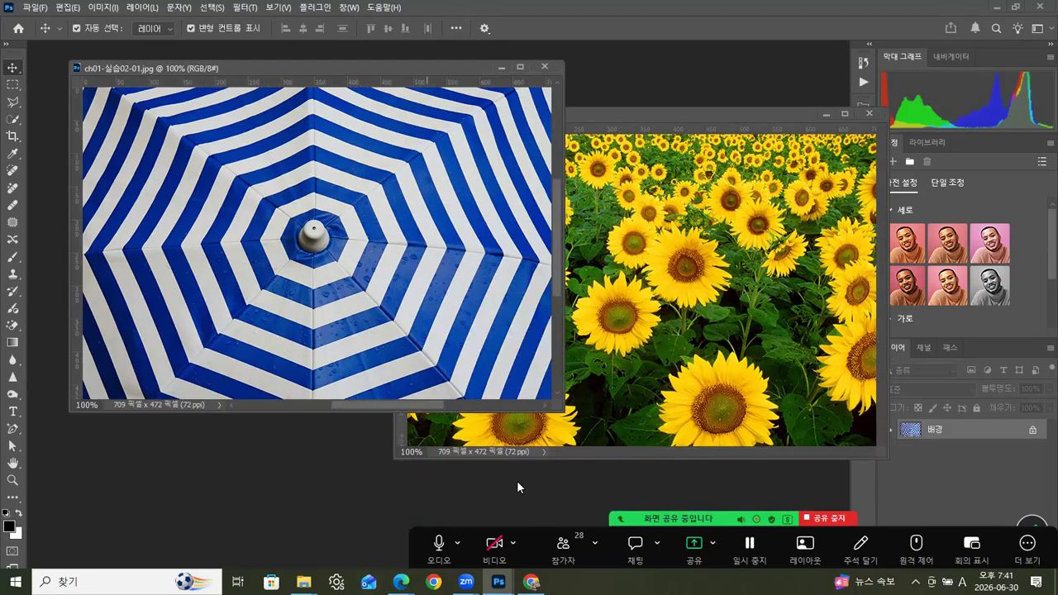
# Check the sunflower image's pixel dimensions in Image Size and cancel without changes
pyautogui.click(683, 111)
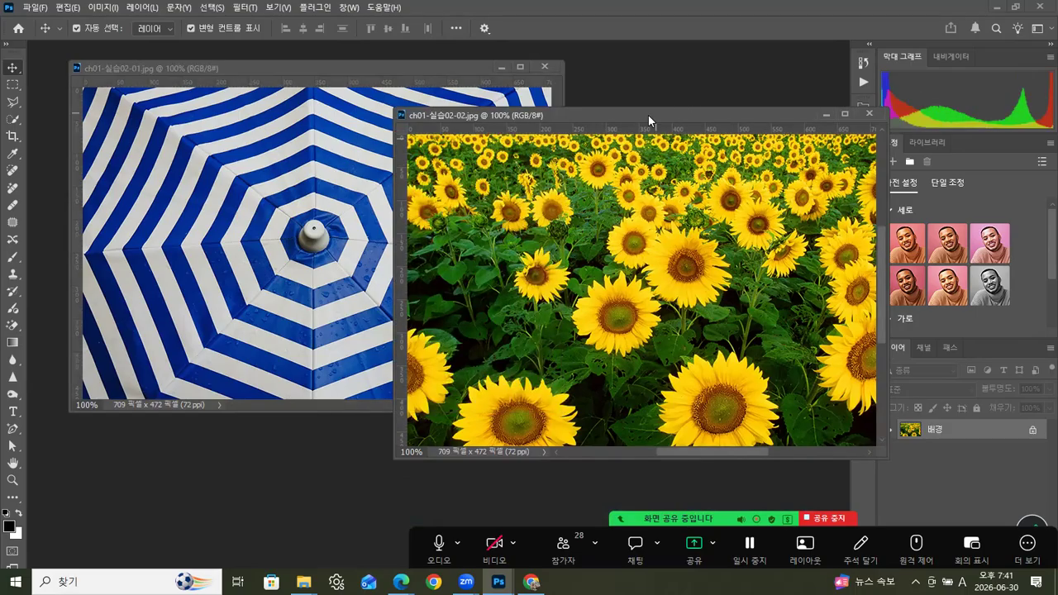
pyautogui.moveTo(648, 115); pyautogui.dragTo(630, 112)
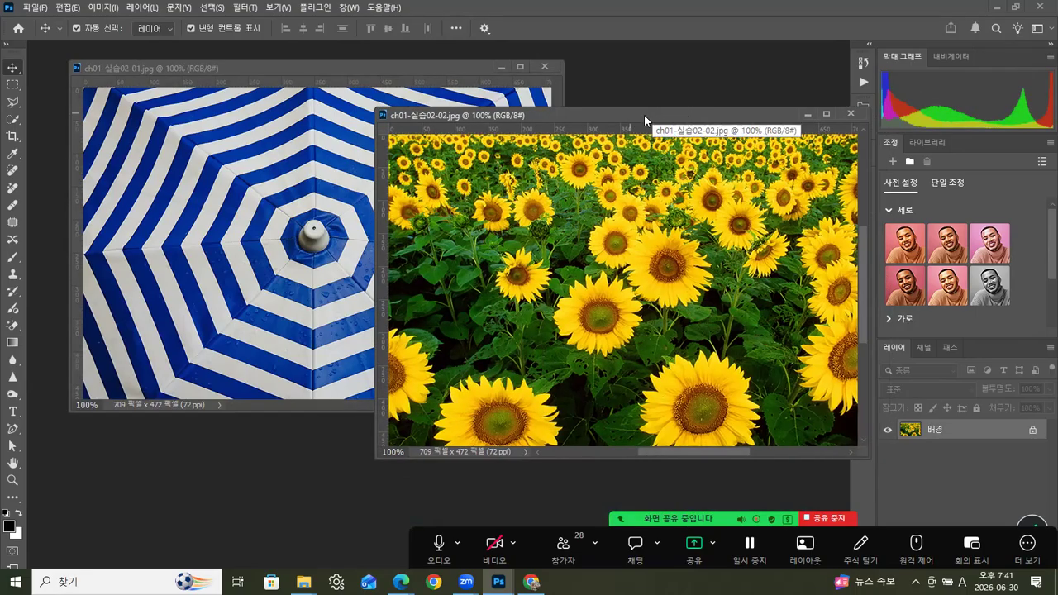
pyautogui.rightClick(644, 114)
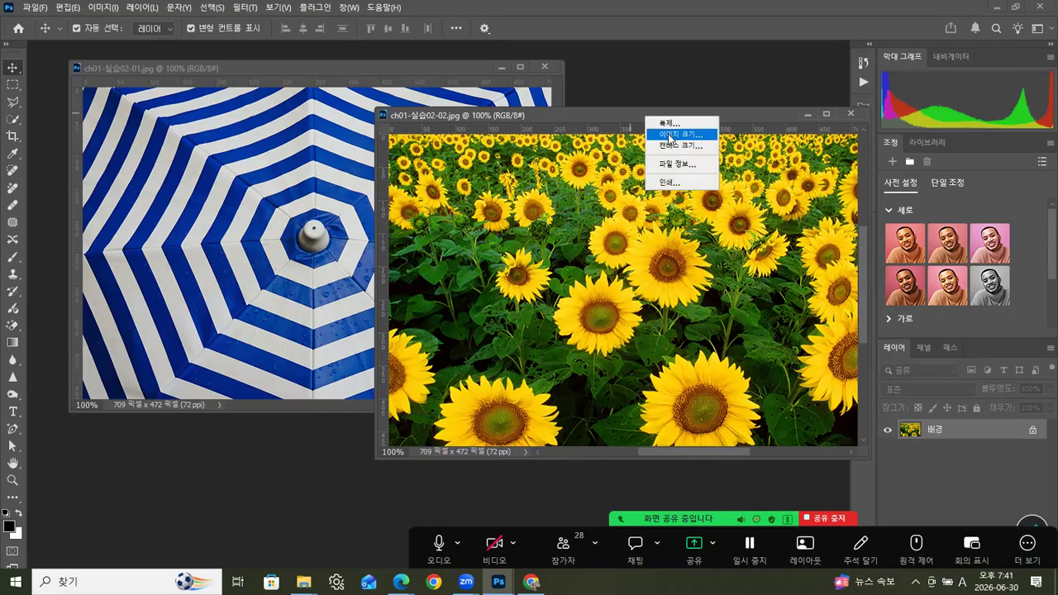
pyautogui.click(670, 136)
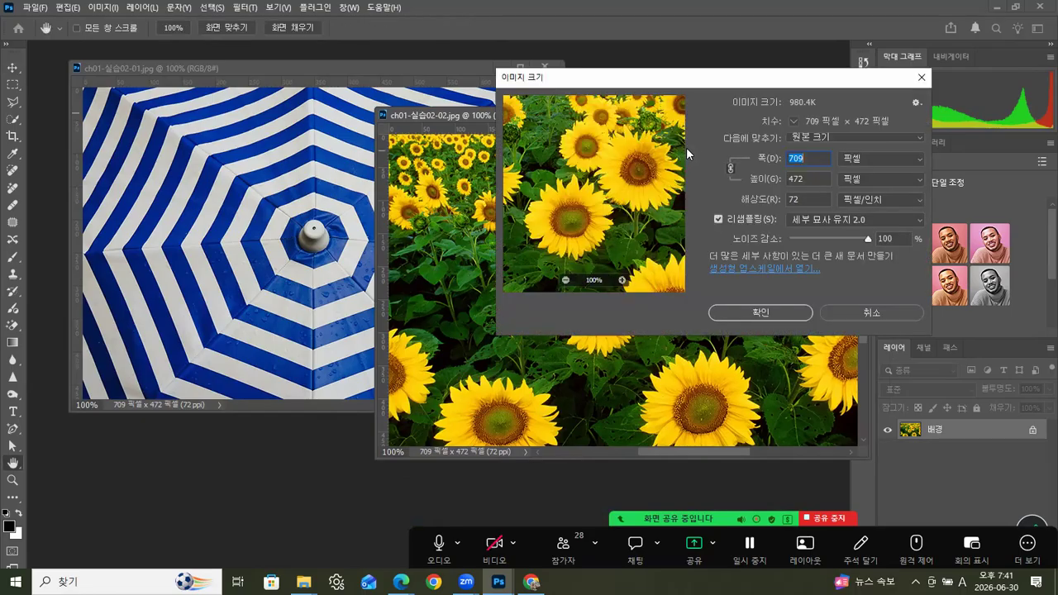
pyautogui.press('Tab')
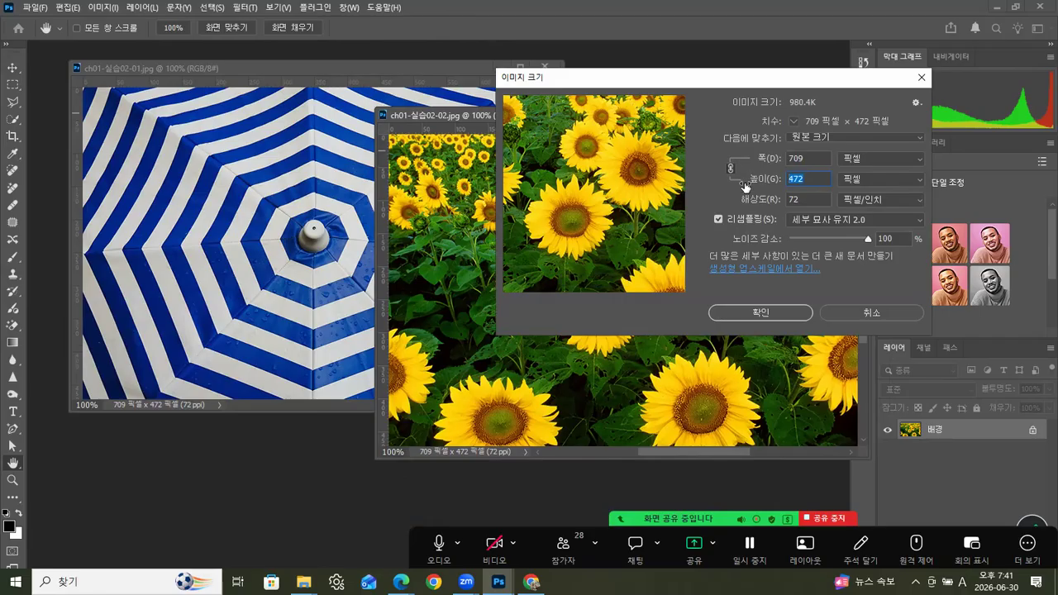
pyautogui.click(851, 310)
# Minimize the sunflower window and open Canvas Size for the umbrella image, choosing the top-centre anchor and Background as the extension color
pyautogui.click(816, 114)
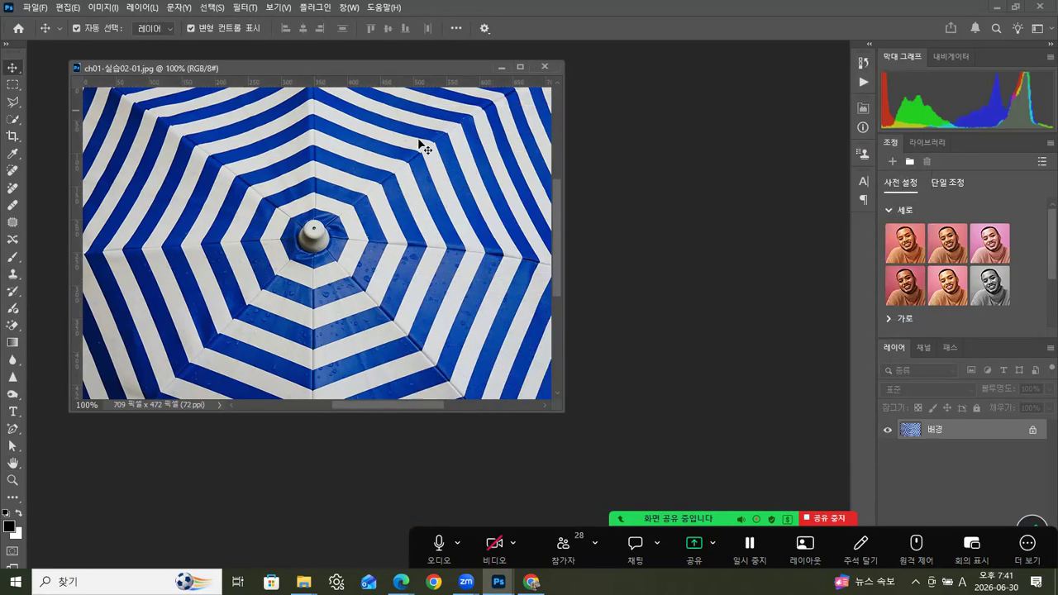
pyautogui.moveTo(378, 64); pyautogui.dragTo(421, 67)
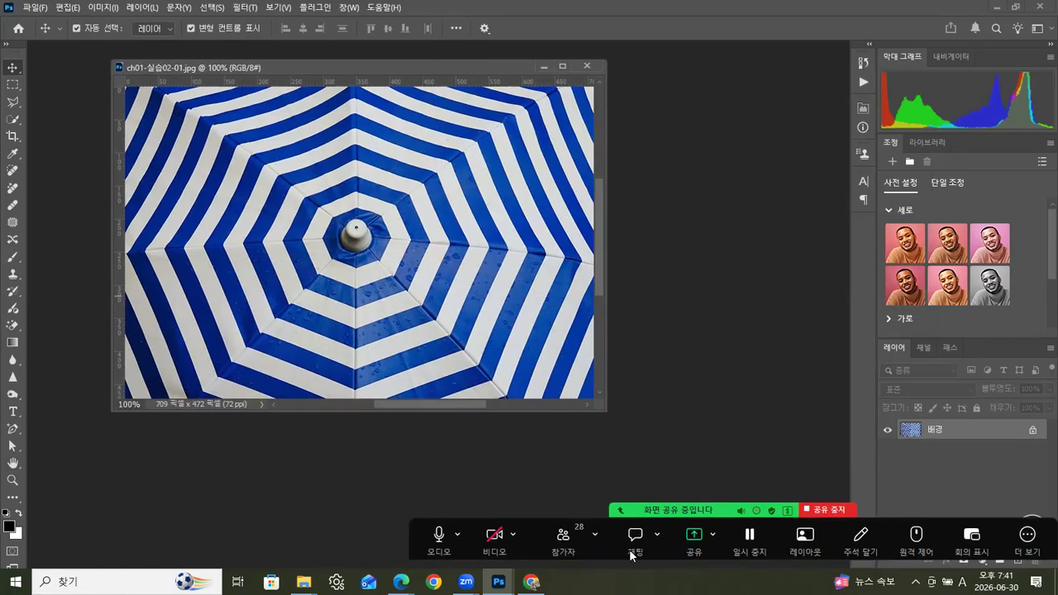
pyautogui.rightClick(427, 67)
pyautogui.click(457, 98)
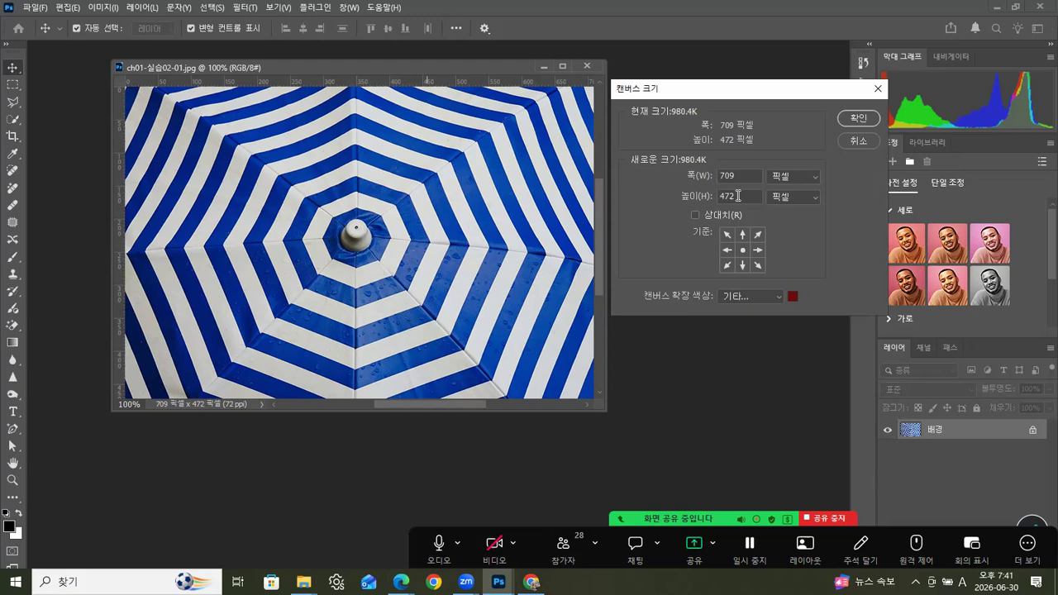
pyautogui.click(743, 235)
pyautogui.click(776, 296)
pyautogui.click(777, 303)
# Extend the umbrella canvas downward by a relative height of 472 pixels from the top-centre anchor
pyautogui.doubleClick(713, 196)
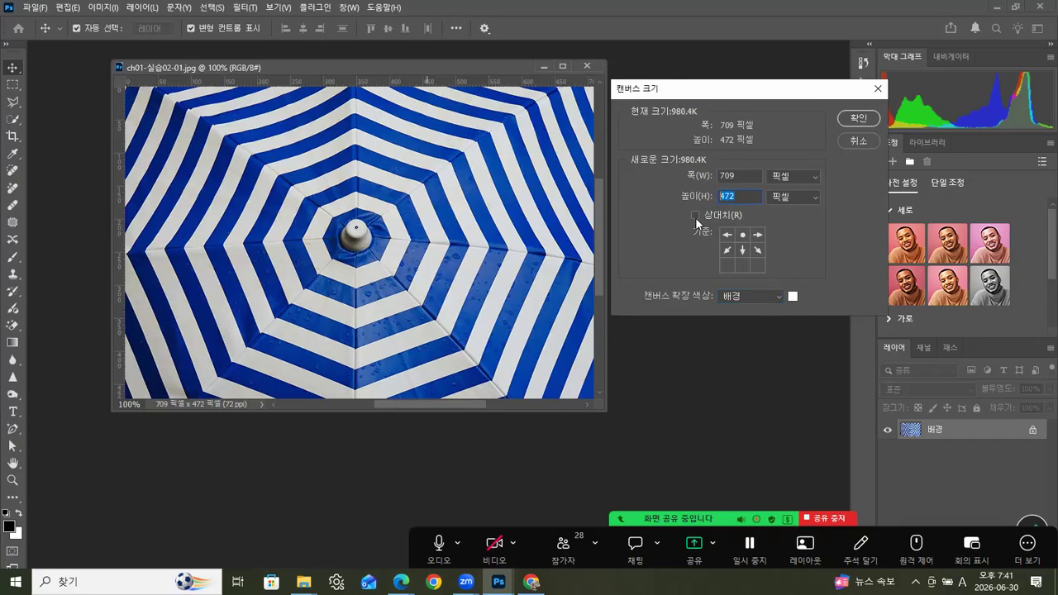
pyautogui.click(695, 214)
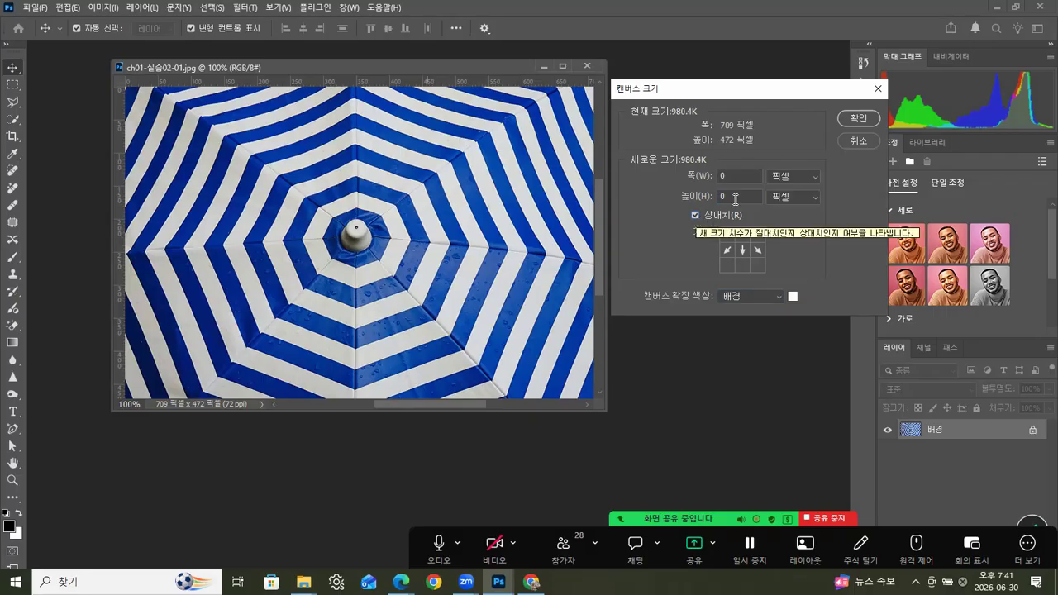
pyautogui.doubleClick(722, 197)
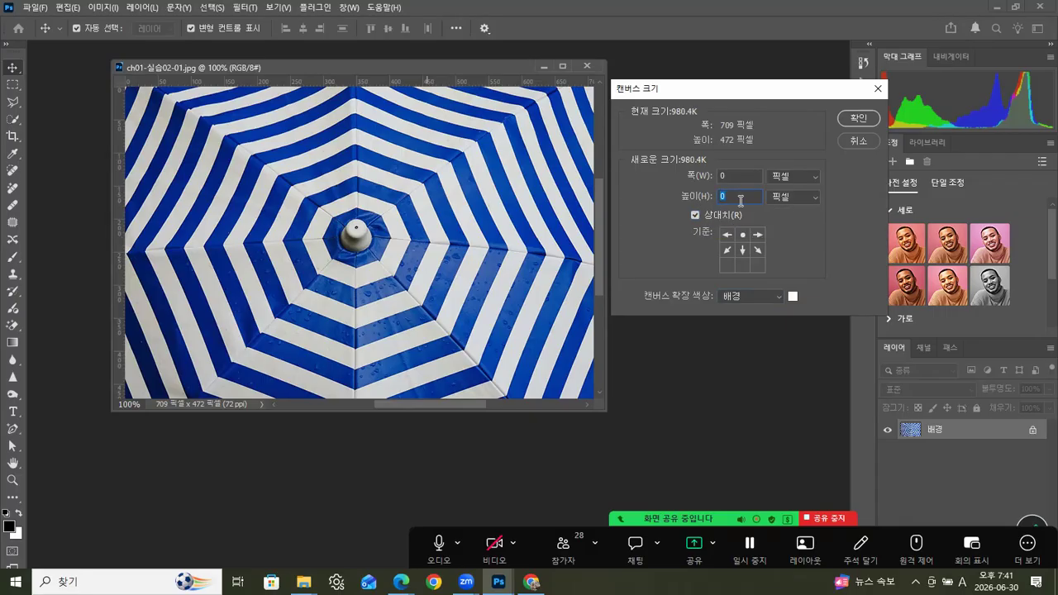
pyautogui.write('472')
pyautogui.click(728, 239)
pyautogui.click(759, 237)
pyautogui.click(742, 236)
pyautogui.click(728, 238)
pyautogui.click(857, 119)
# Restore the sunflower window, zoom both images out to 66.67% and place their windows side by side
pyautogui.moveTo(597, 259)
pyautogui.mouseDown()
pyautogui.moveTo(599, 366)
pyautogui.moveTo(605, 240)
pyautogui.mouseUp()
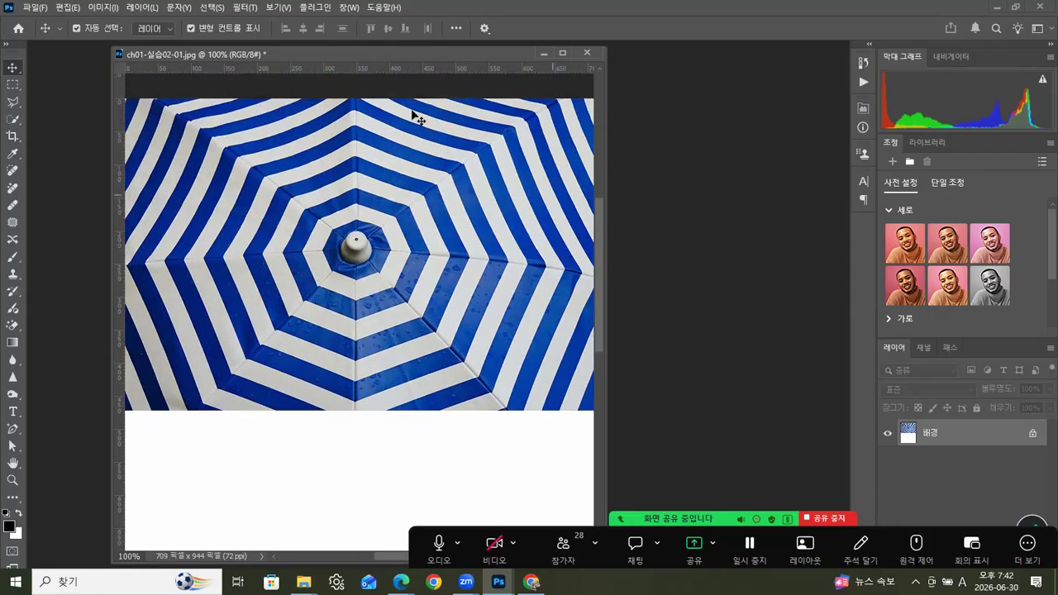
pyautogui.moveTo(370, 52); pyautogui.dragTo(370, 56)
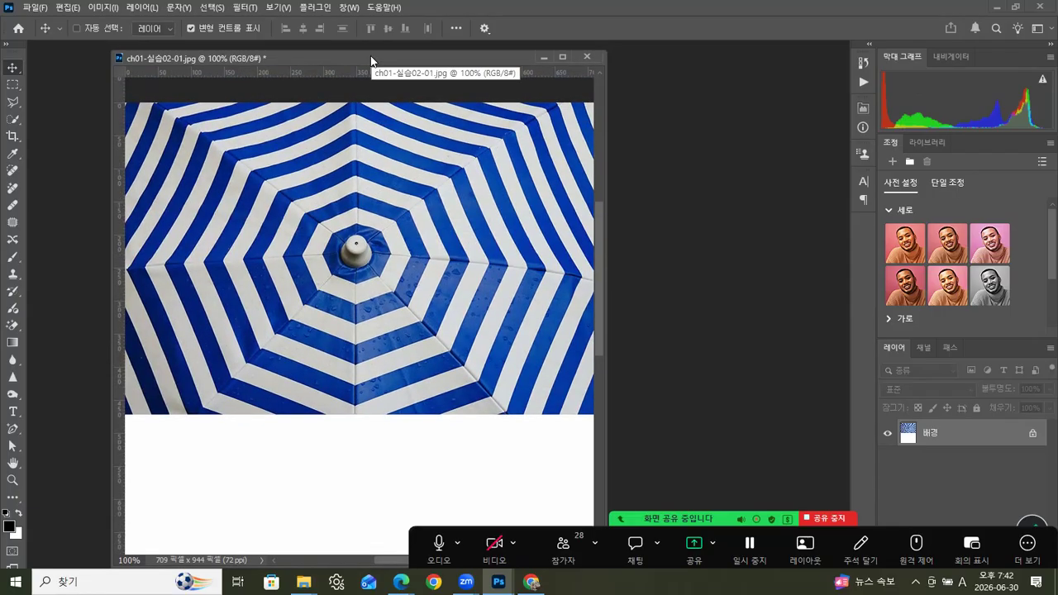
pyautogui.hotkey('ctrl', '-')
pyautogui.moveTo(351, 56); pyautogui.dragTo(316, 57)
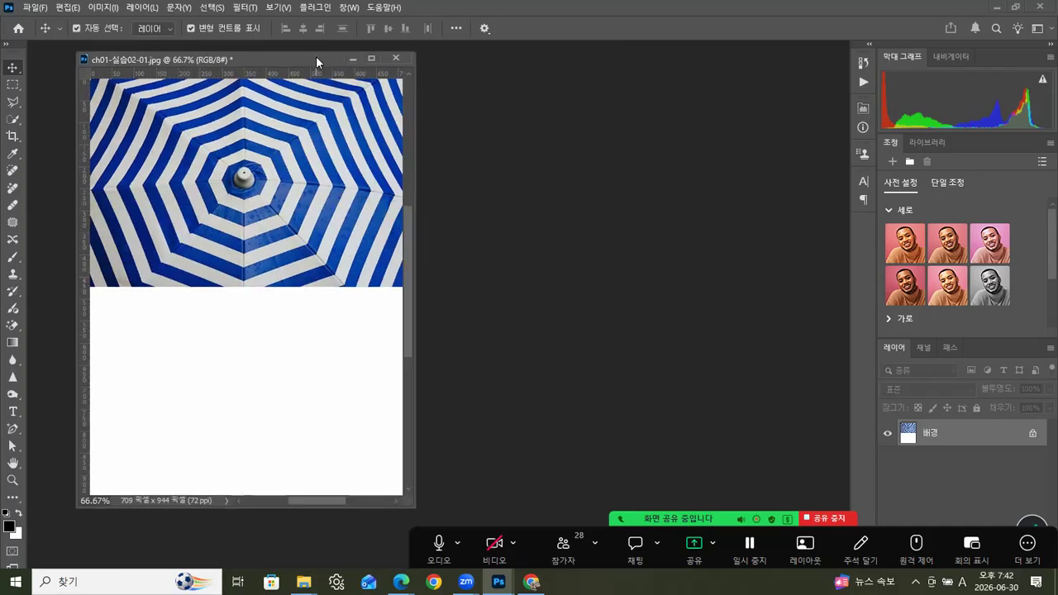
pyautogui.click(499, 582)
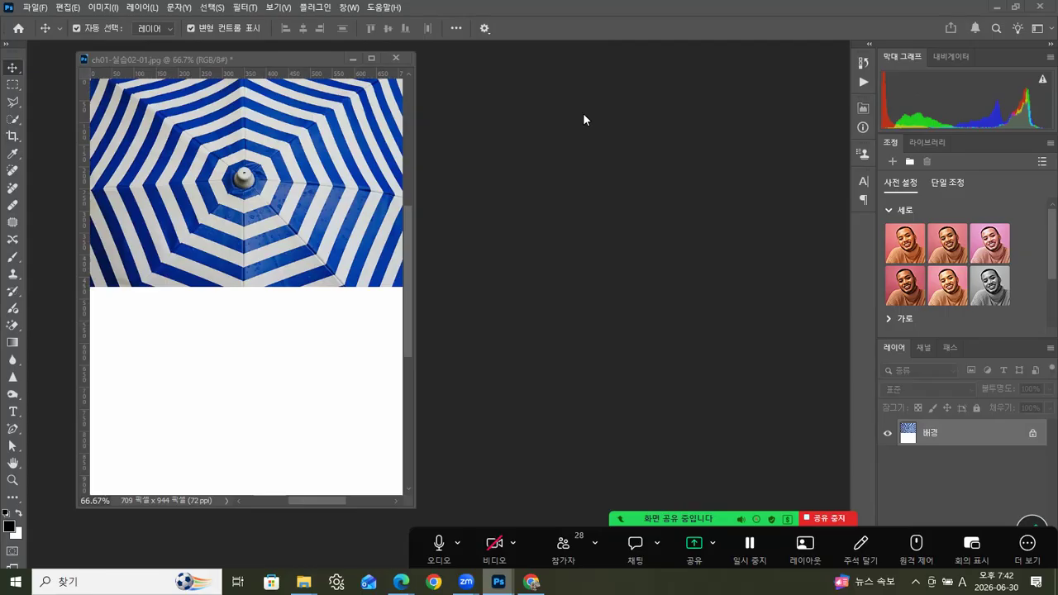
pyautogui.hotkey('ctrl', '-')
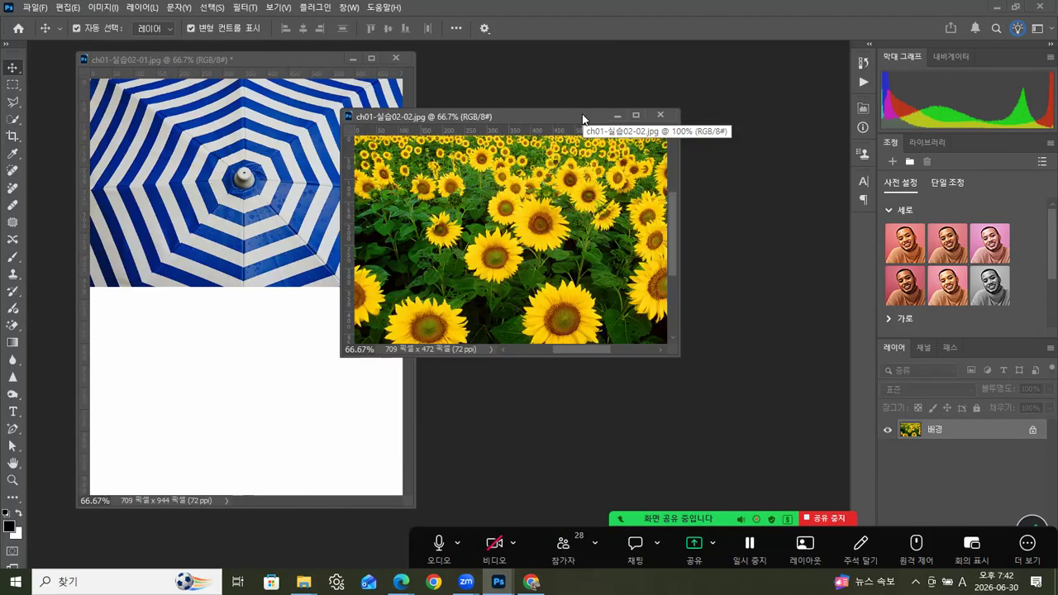
pyautogui.moveTo(585, 118); pyautogui.dragTo(682, 105)
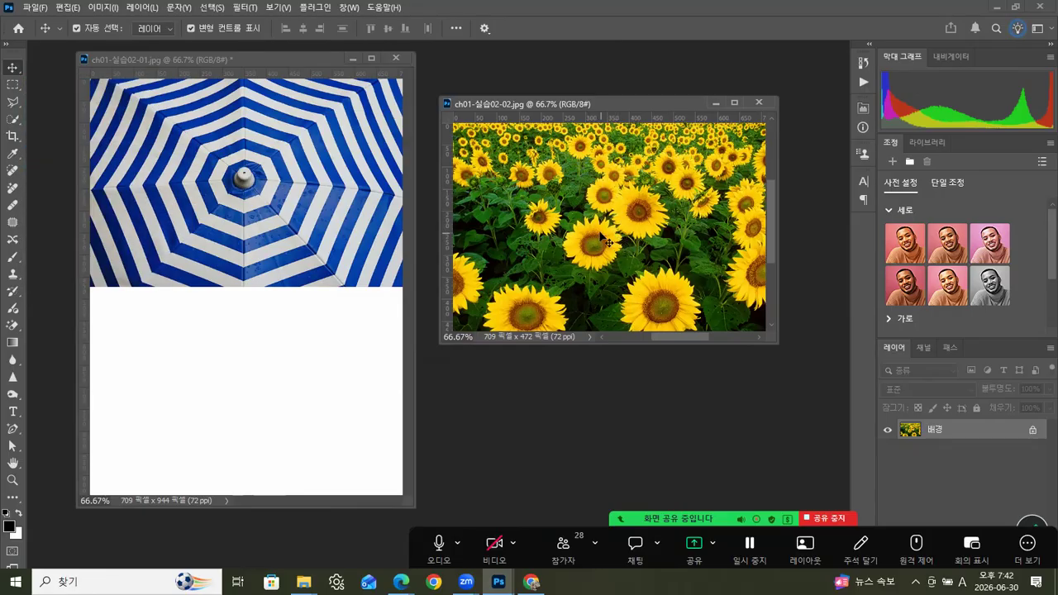
# Copy the sunflower image into the umbrella document, fit it to the blank lower half, and check the snap options
pyautogui.moveTo(604, 242); pyautogui.dragTo(301, 363)
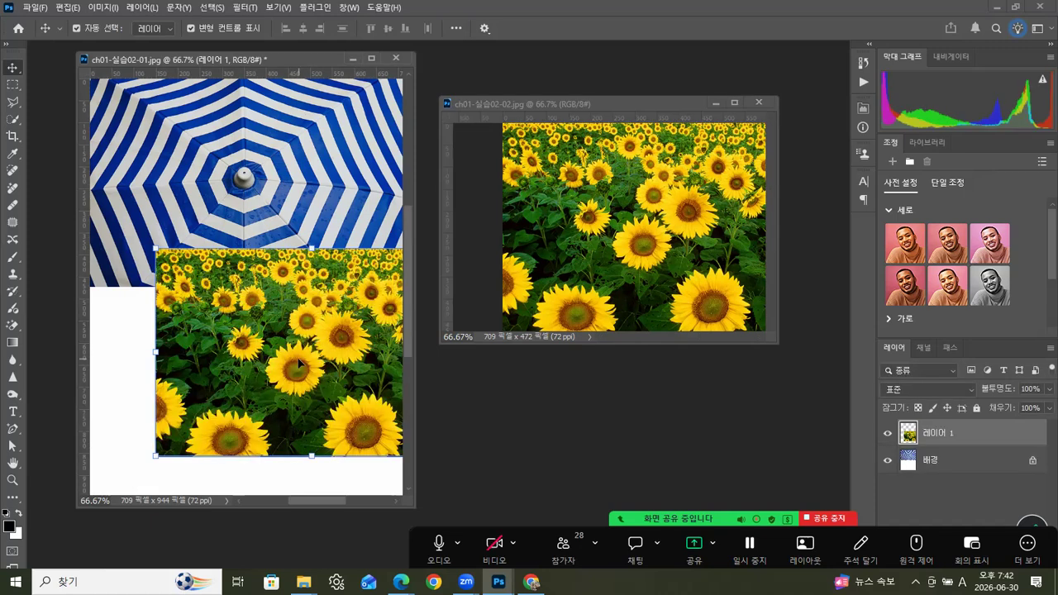
pyautogui.moveTo(339, 317); pyautogui.dragTo(273, 356)
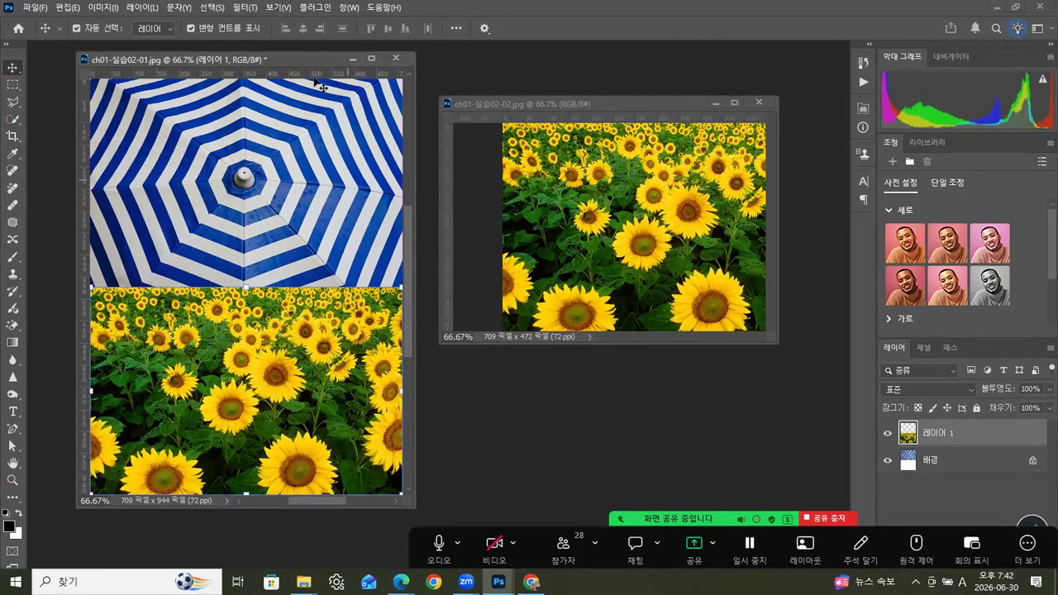
pyautogui.click(273, 14)
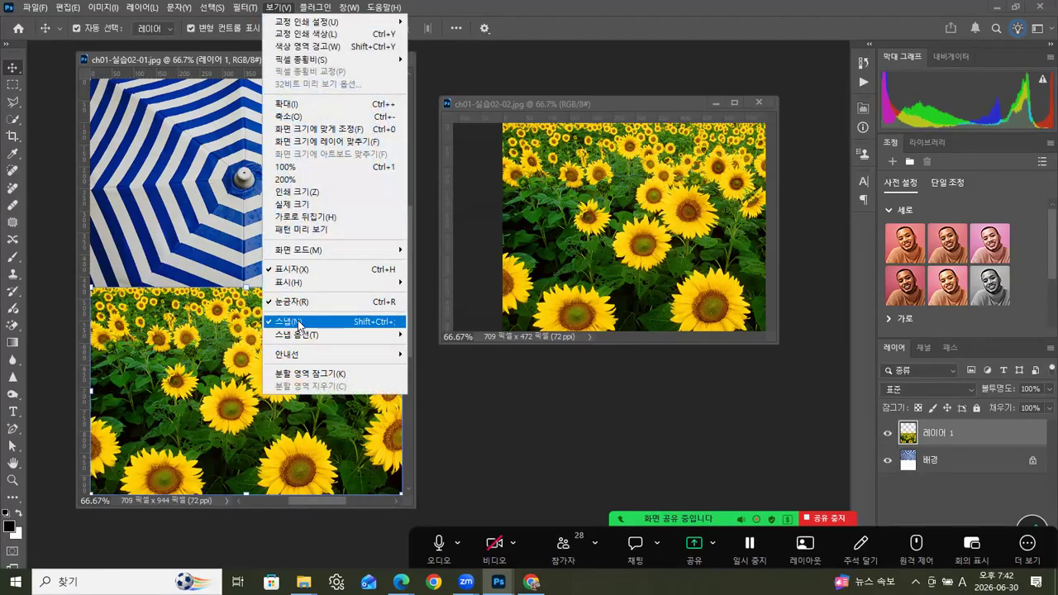
pyautogui.moveTo(301, 339)
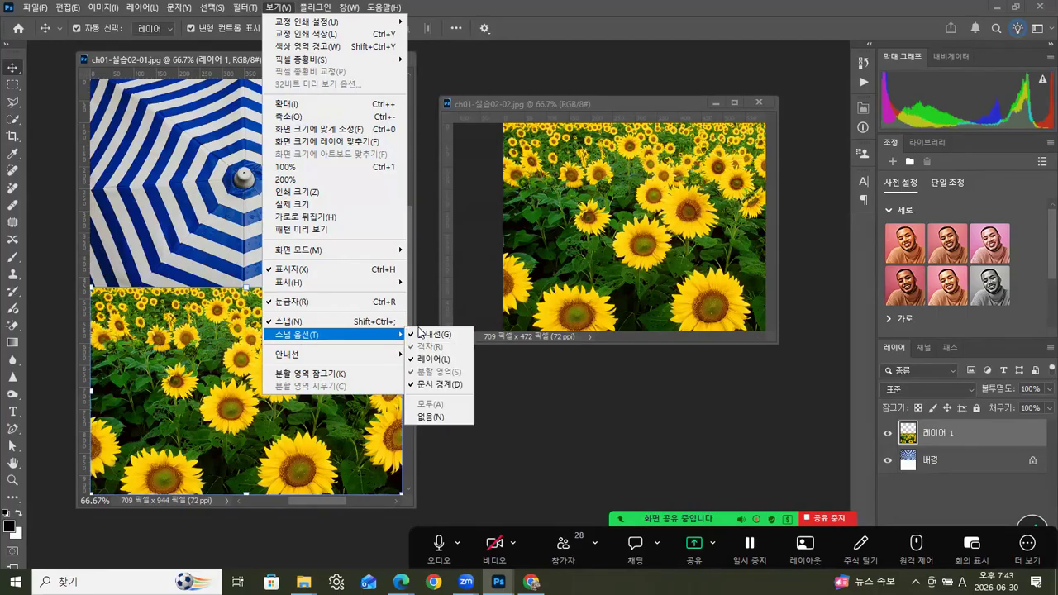
pyautogui.moveTo(311, 337); pyautogui.dragTo(274, 344)
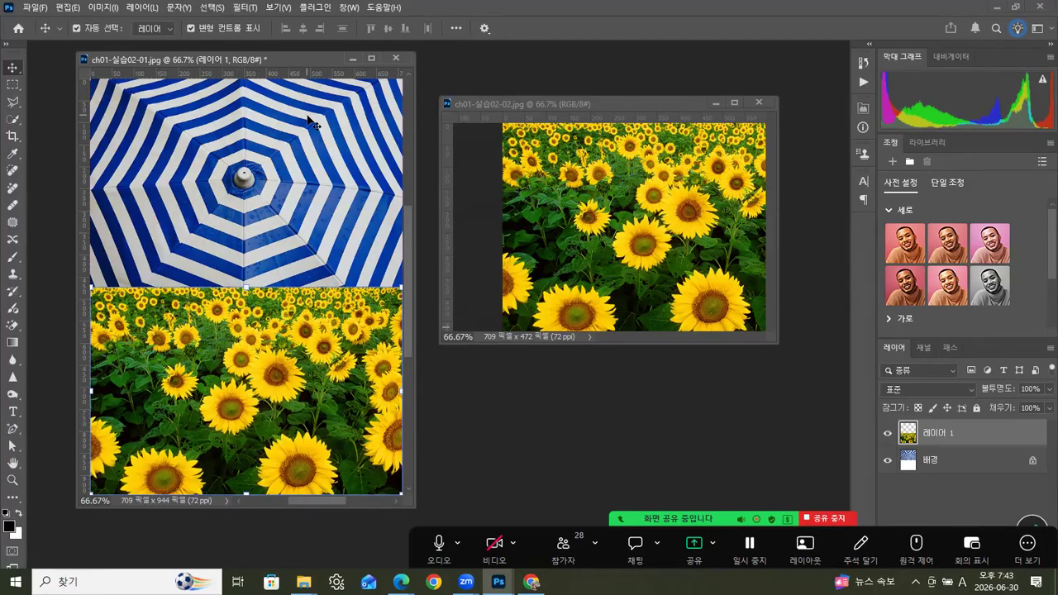
# Close ch01-실습02-02.jpg and reposition the combined umbrella and sunflower window
pyautogui.moveTo(622, 106); pyautogui.dragTo(638, 100)
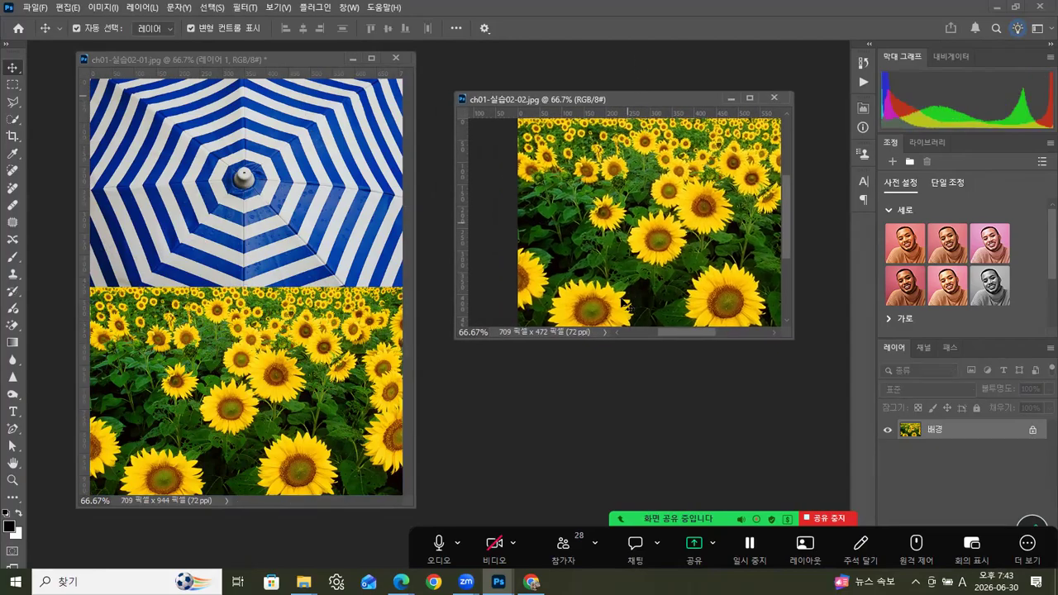
pyautogui.click(775, 100)
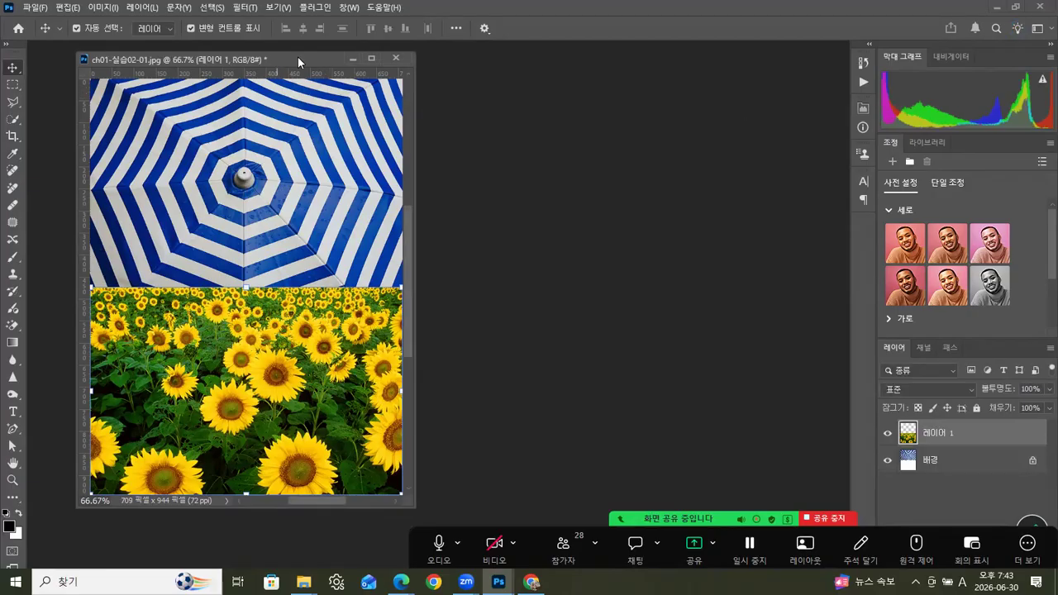
pyautogui.moveTo(297, 57); pyautogui.dragTo(322, 55)
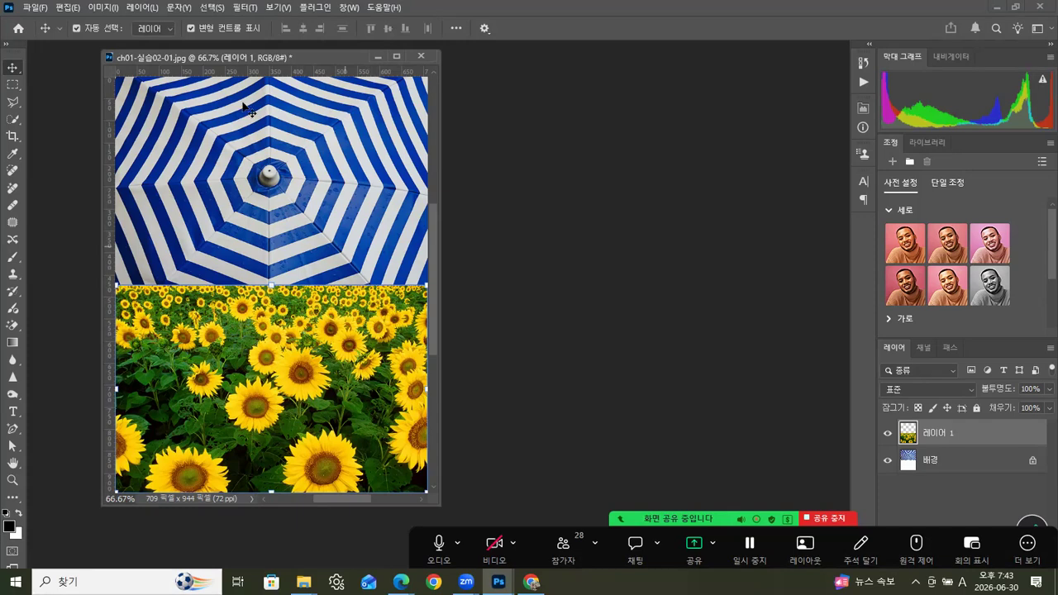
pyautogui.moveTo(333, 55); pyautogui.dragTo(311, 58)
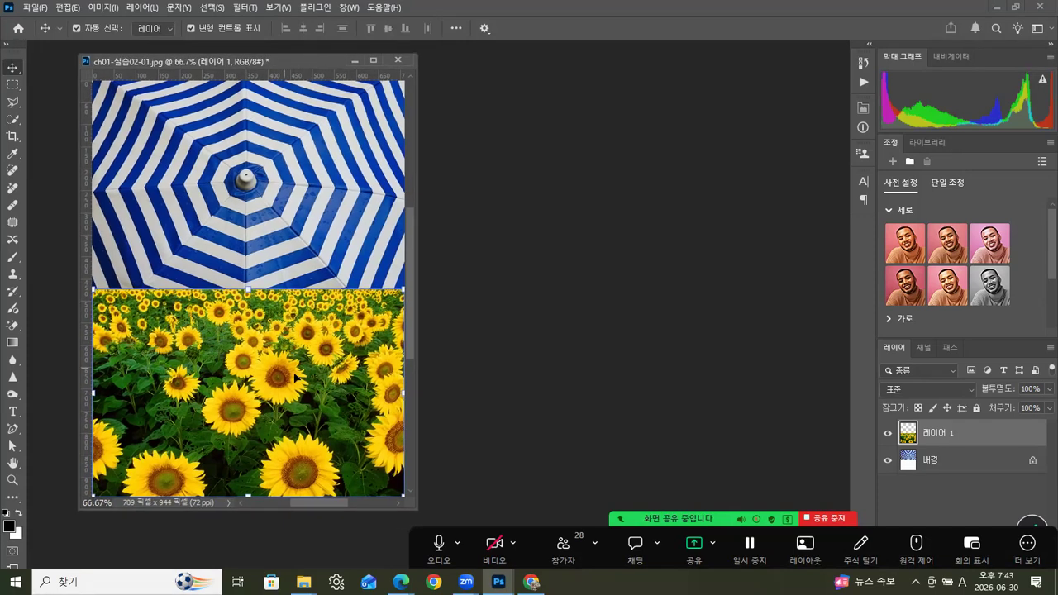
# Switch to the ch01 folder in File Explorer and clear the selection of the two image files
pyautogui.moveTo(303, 582)
pyautogui.click(304, 517)
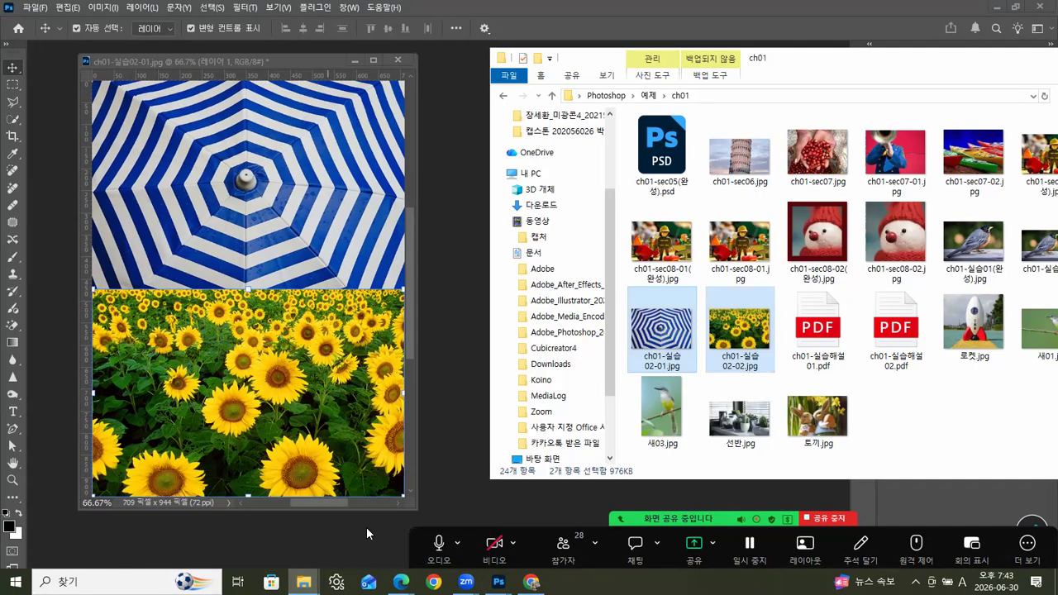
pyautogui.moveTo(792, 63); pyautogui.dragTo(648, 80)
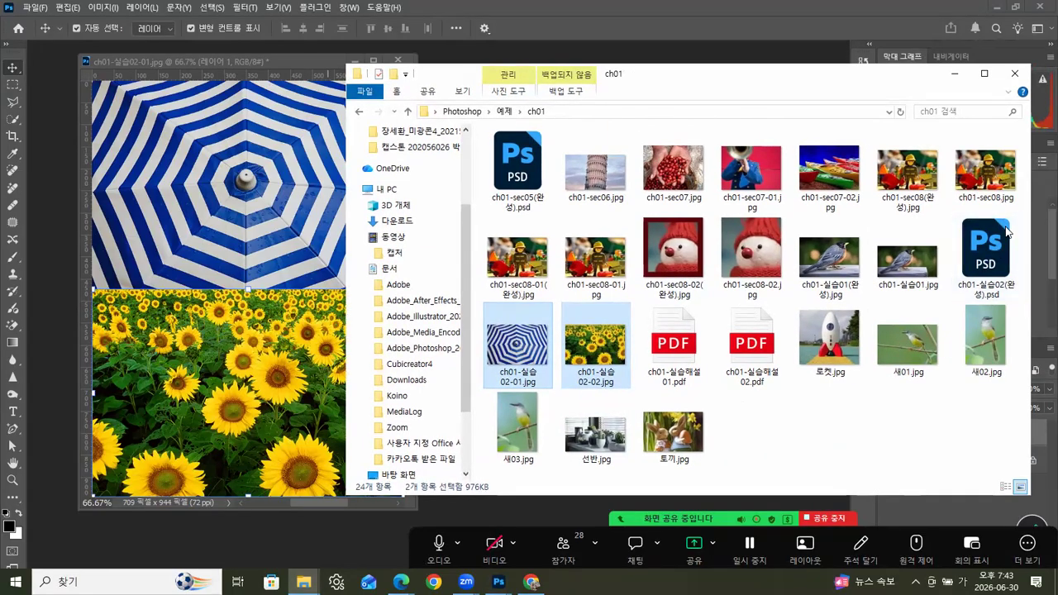
pyautogui.click(788, 451)
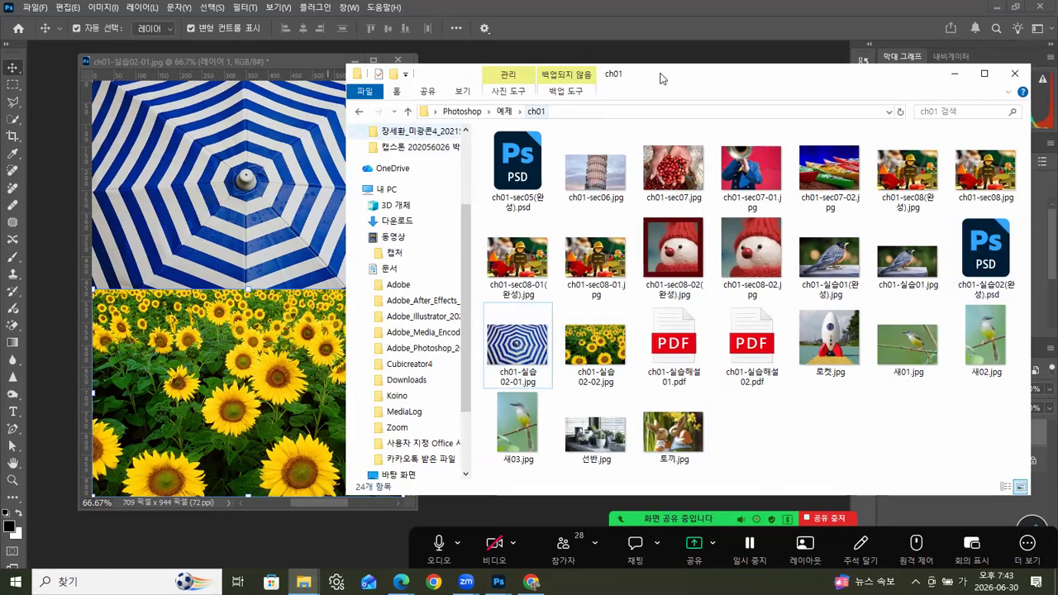
# Return to Photoshop and close the combined ch01-실습02-01.jpg without saving the changes
pyautogui.click(316, 64)
pyautogui.click(398, 60)
pyautogui.click(561, 219)
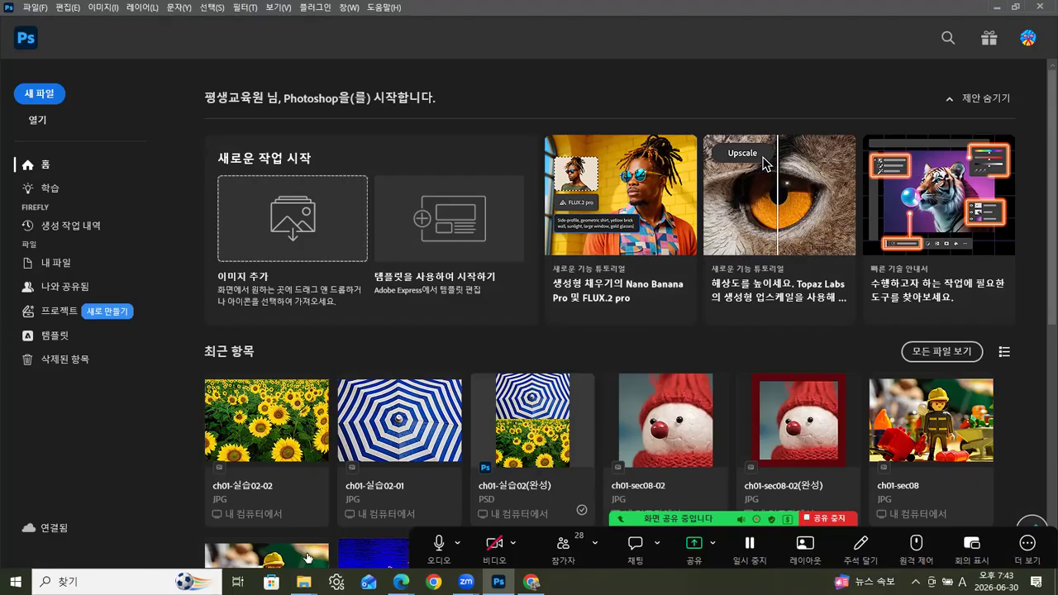
# Open ch01-실습02-01.jpg and ch01-실습02-02.jpg together from the ch01 folder in Photoshop
pyautogui.click(303, 582)
pyautogui.click(303, 517)
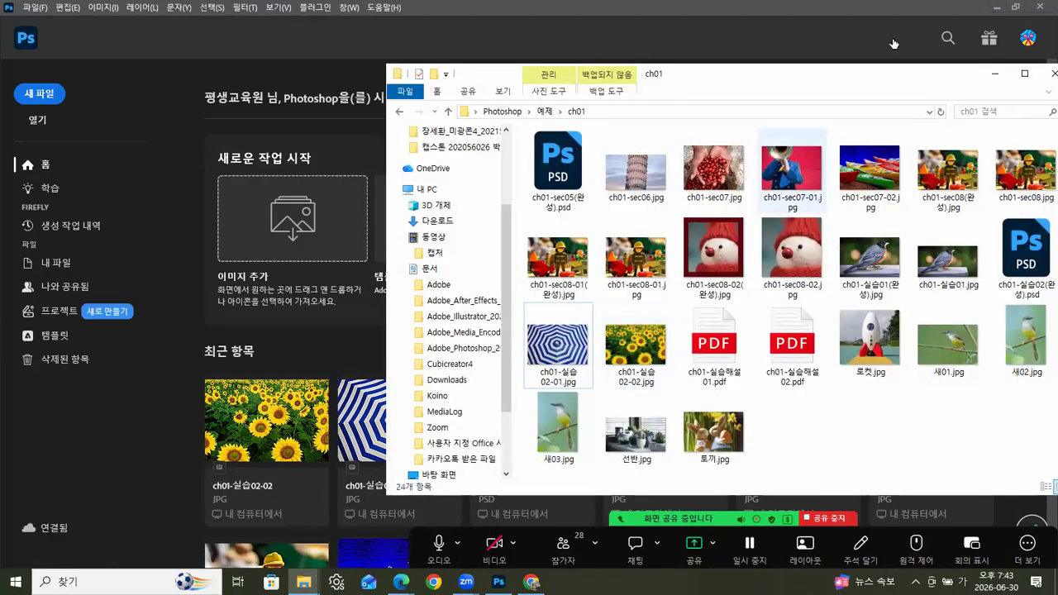
pyautogui.moveTo(841, 80); pyautogui.dragTo(810, 57)
pyautogui.click(619, 335)
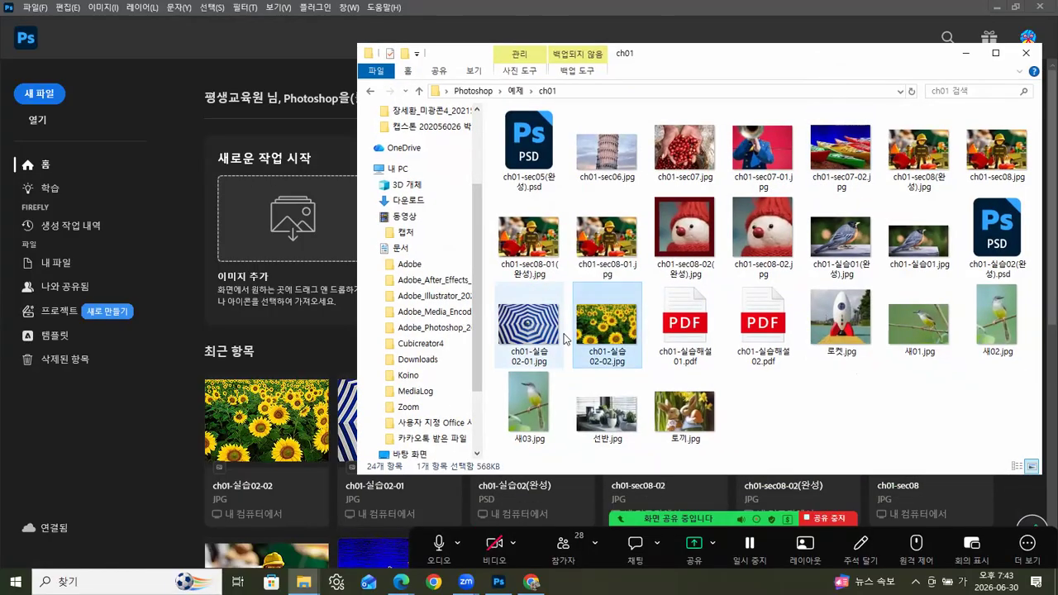
pyautogui.keyDown('ctrl'); pyautogui.click(529, 335); pyautogui.keyUp('ctrl')
pyautogui.moveTo(193, 422); pyautogui.dragTo(170, 433)
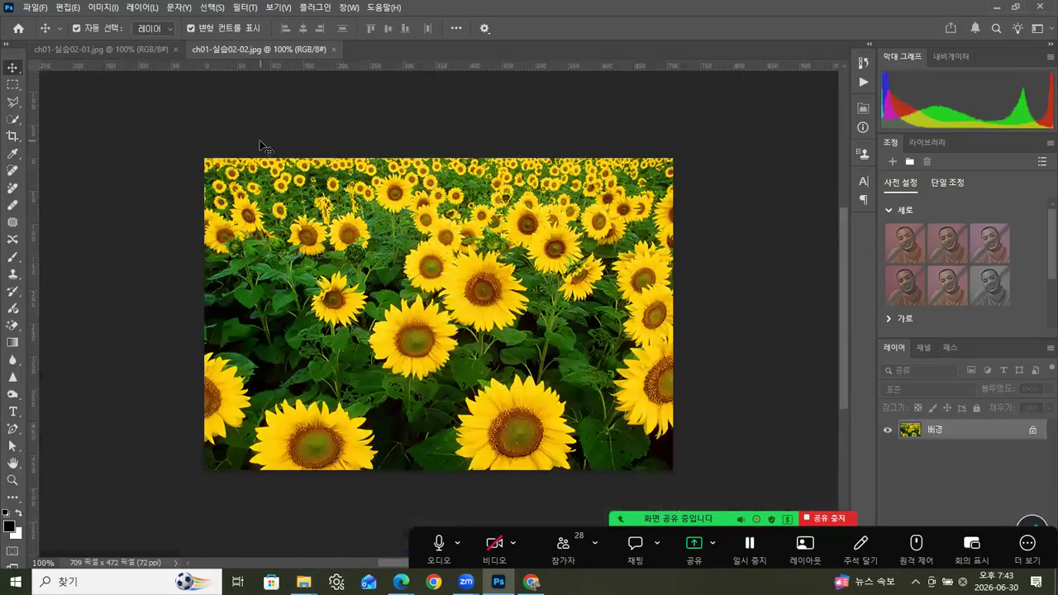
# Undock both images into floating windows, with the sunflowers offset behind and the umbrella window in front
pyautogui.moveTo(304, 51); pyautogui.dragTo(179, 88)
pyautogui.moveTo(347, 77); pyautogui.dragTo(370, 109)
pyautogui.click(610, 79)
pyautogui.moveTo(609, 80); pyautogui.dragTo(689, 62)
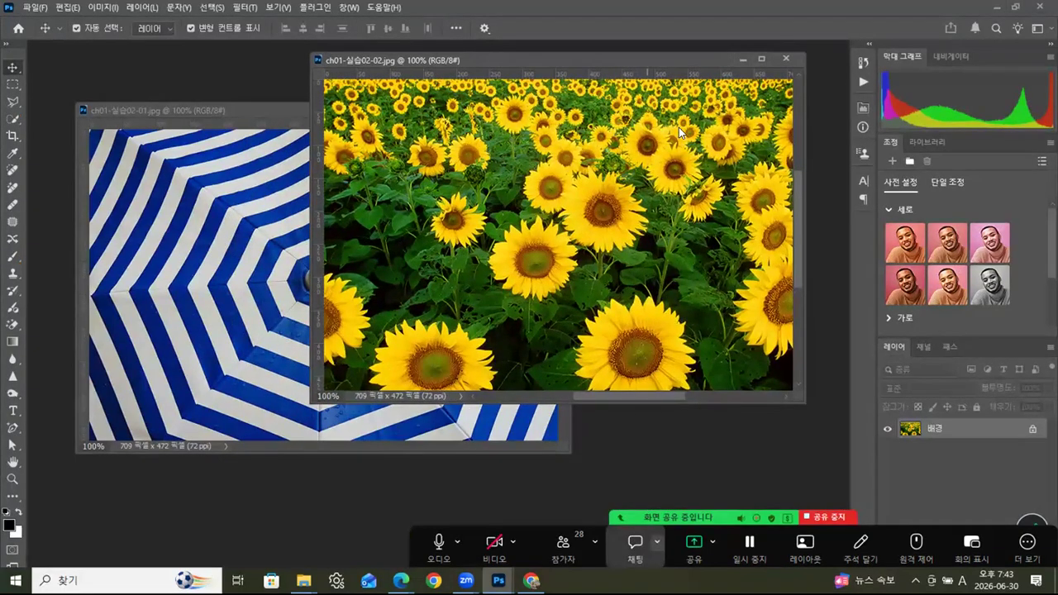
pyautogui.hotkey('ctrl', 'Tab')
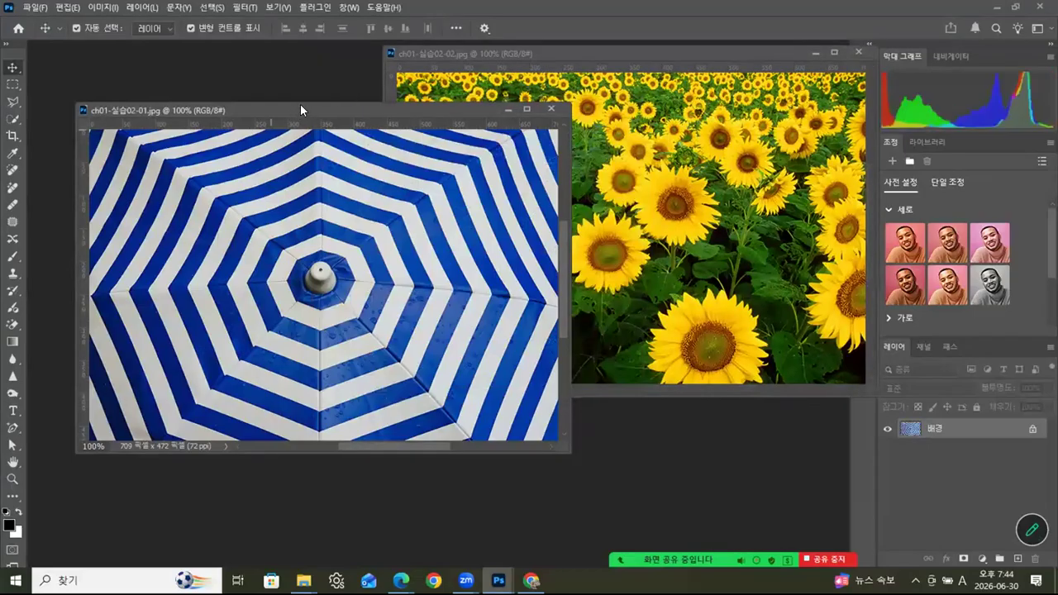
pyautogui.rightClick(303, 108)
pyautogui.click(329, 126)
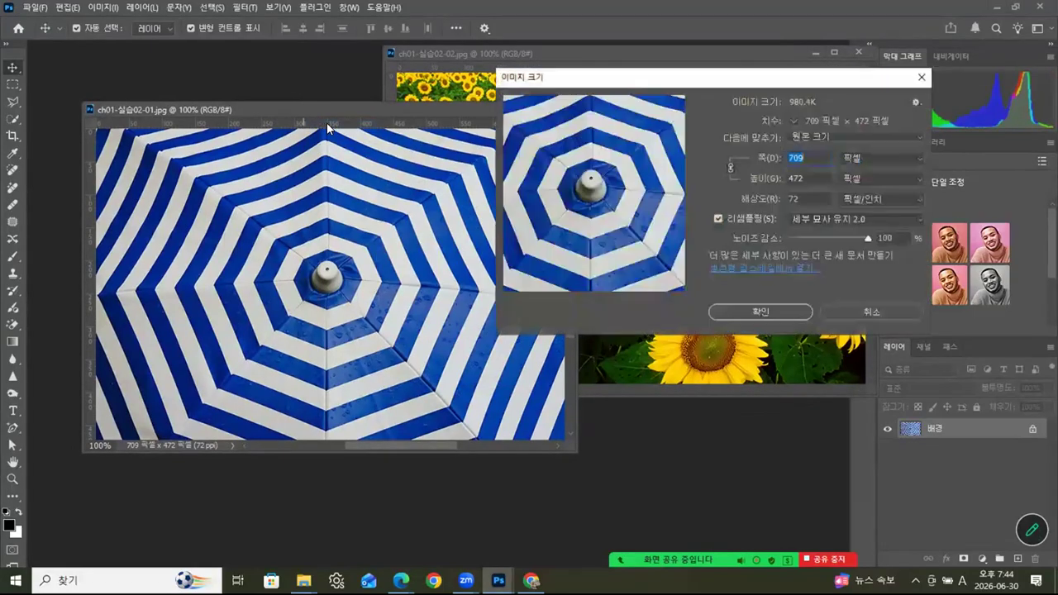
pyautogui.click(786, 177)
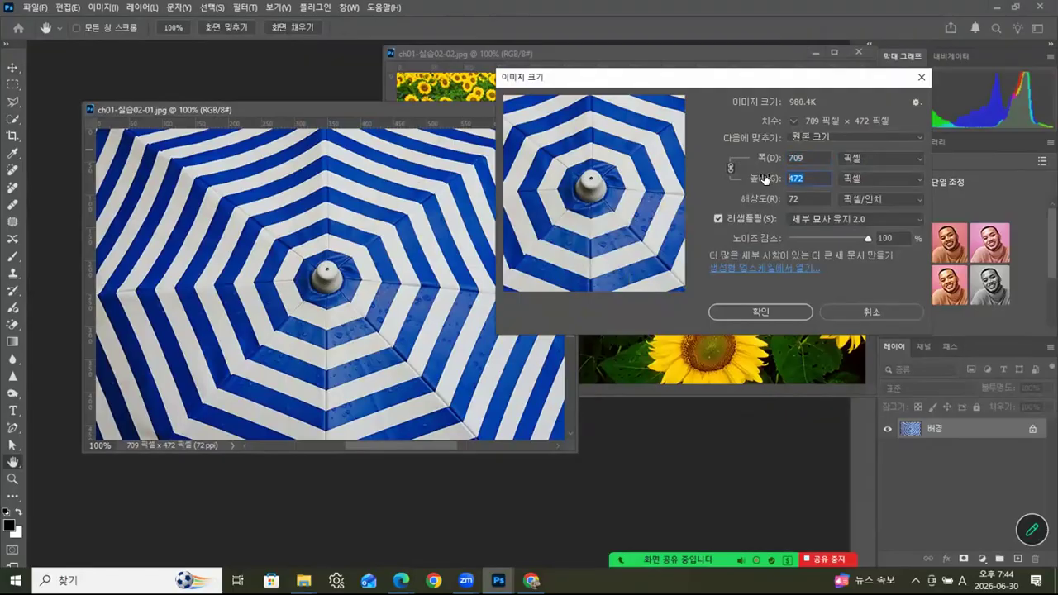
pyautogui.click(858, 308)
# Bring the sunflower image forward and extend its canvas downward by a relative height of 472 pixels, using the top-centre anchor
pyautogui.moveTo(420, 109); pyautogui.dragTo(399, 146)
pyautogui.moveTo(668, 53); pyautogui.dragTo(596, 55)
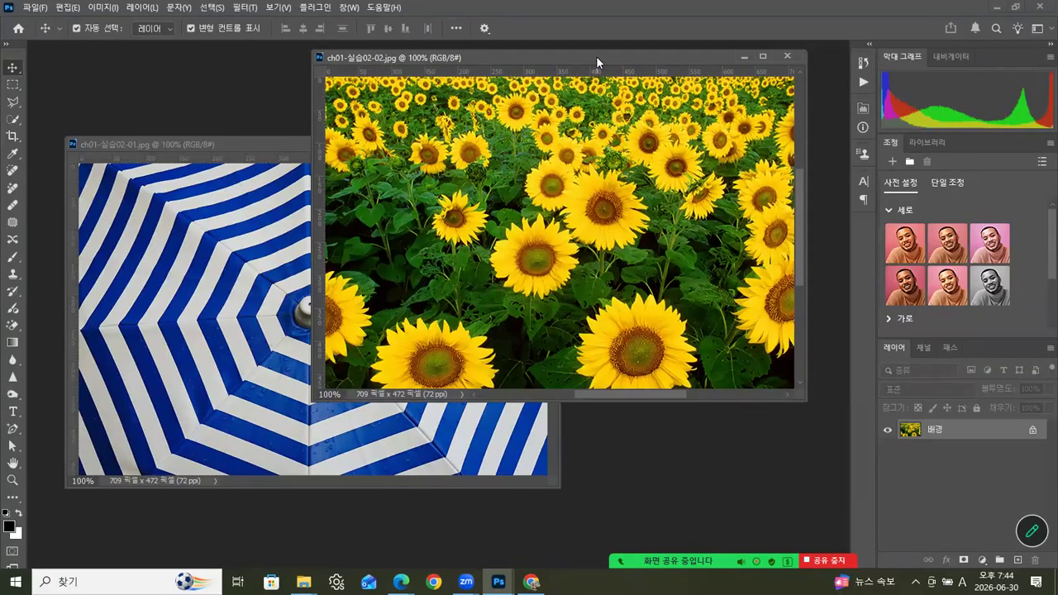
pyautogui.rightClick(596, 56)
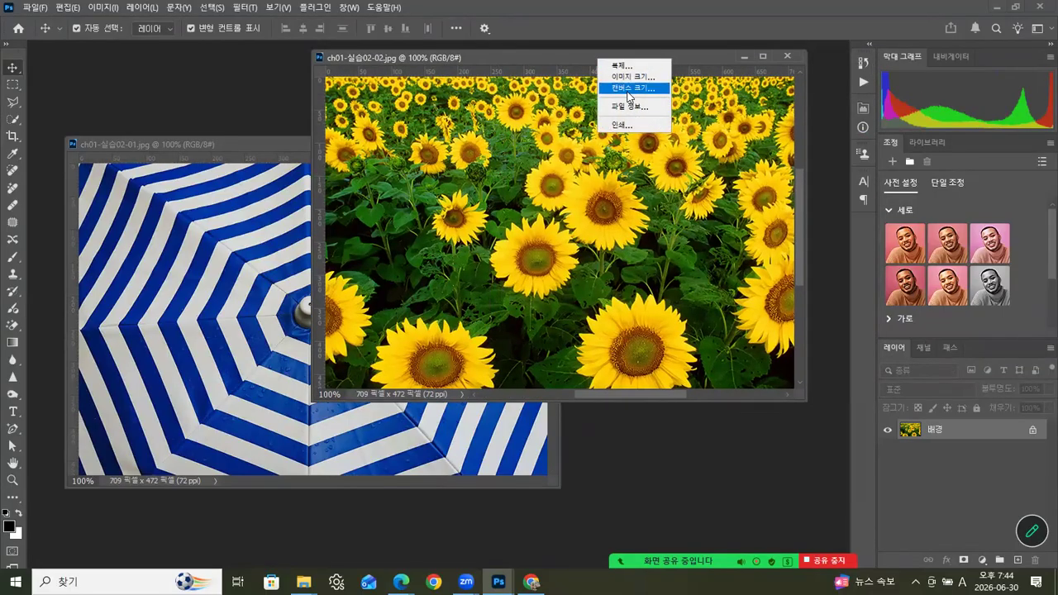
pyautogui.click(630, 88)
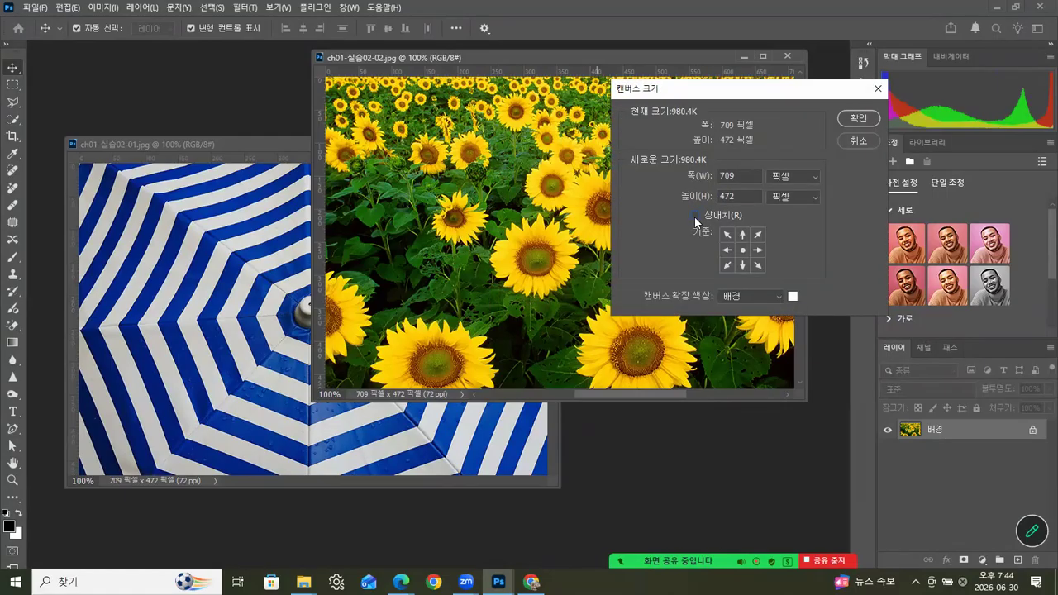
pyautogui.click(718, 211)
pyautogui.click(744, 234)
pyautogui.moveTo(754, 89); pyautogui.dragTo(764, 165)
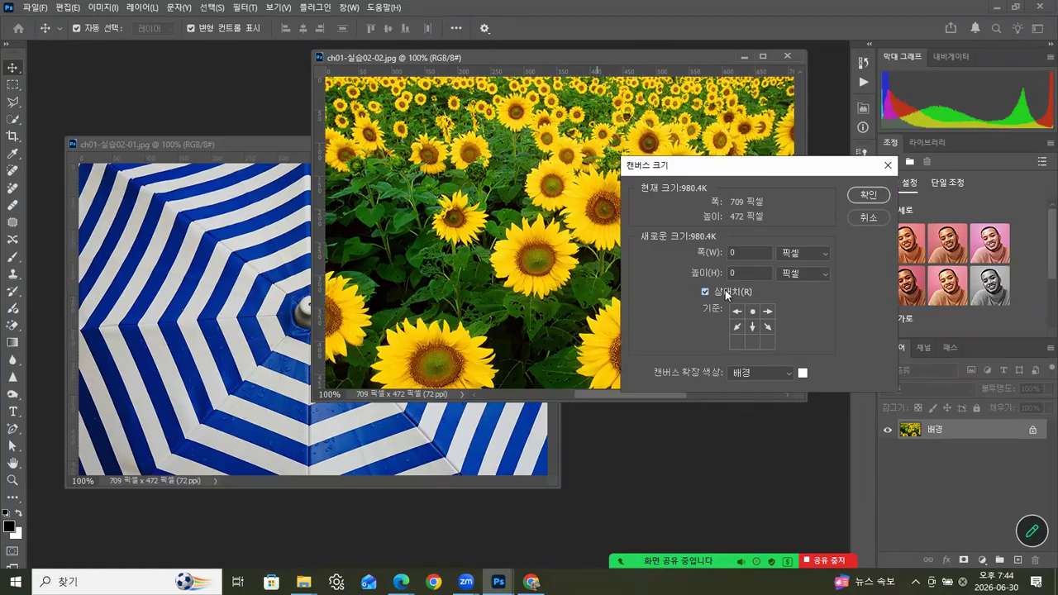
pyautogui.click(743, 269)
pyautogui.write('472')
pyautogui.click(863, 198)
# Copy the umbrella image into the sunflower document and align it with the blank lower half of the canvas
pyautogui.moveTo(794, 258); pyautogui.dragTo(792, 295)
pyautogui.click(234, 205)
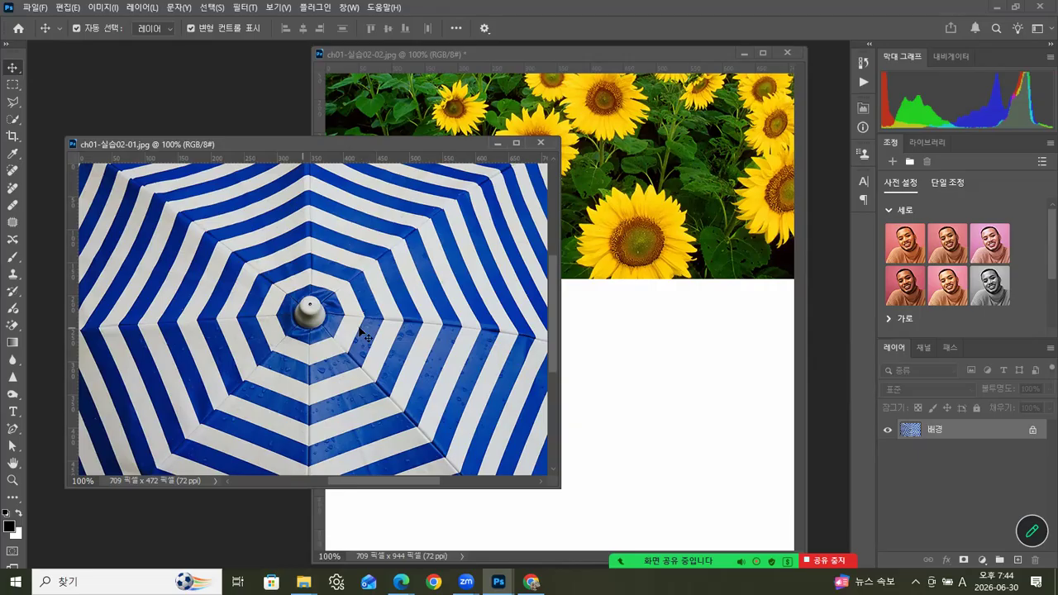
pyautogui.moveTo(493, 286); pyautogui.dragTo(642, 354)
pyautogui.moveTo(431, 329); pyautogui.dragTo(539, 371)
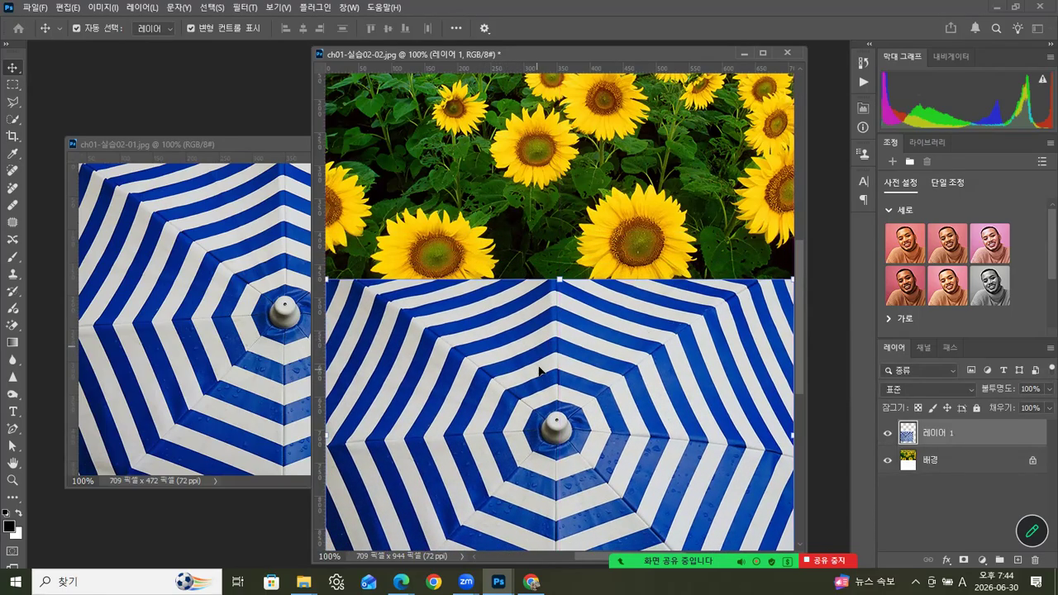
# Close ch01-실습02-01.jpg and zoom the combined image out to 66.67% so the whole composition shows
pyautogui.click(281, 241)
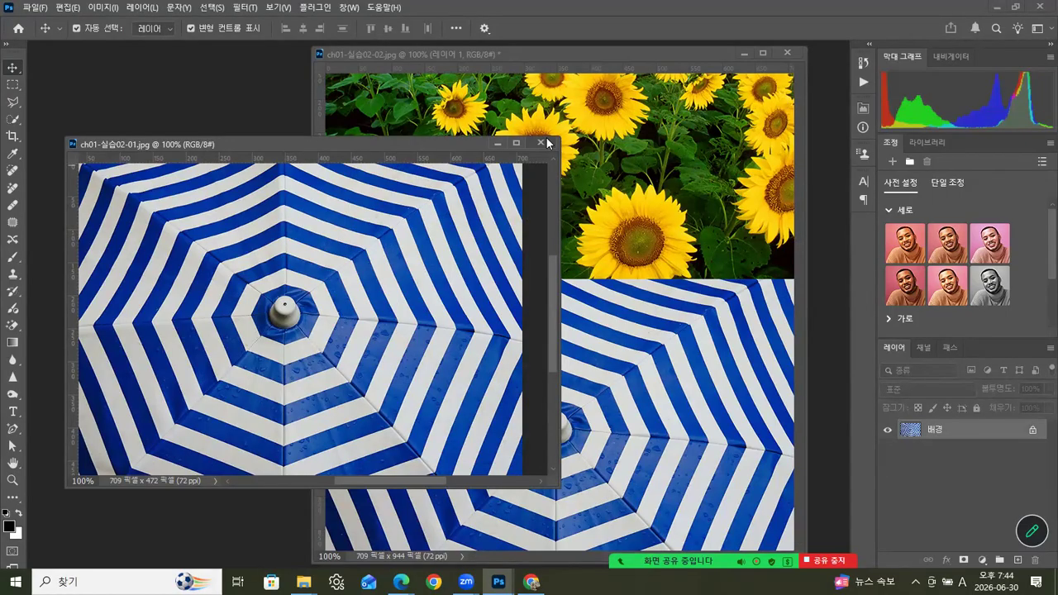
pyautogui.click(542, 143)
pyautogui.moveTo(560, 57); pyautogui.dragTo(495, 67)
pyautogui.moveTo(736, 291); pyautogui.dragTo(761, 306)
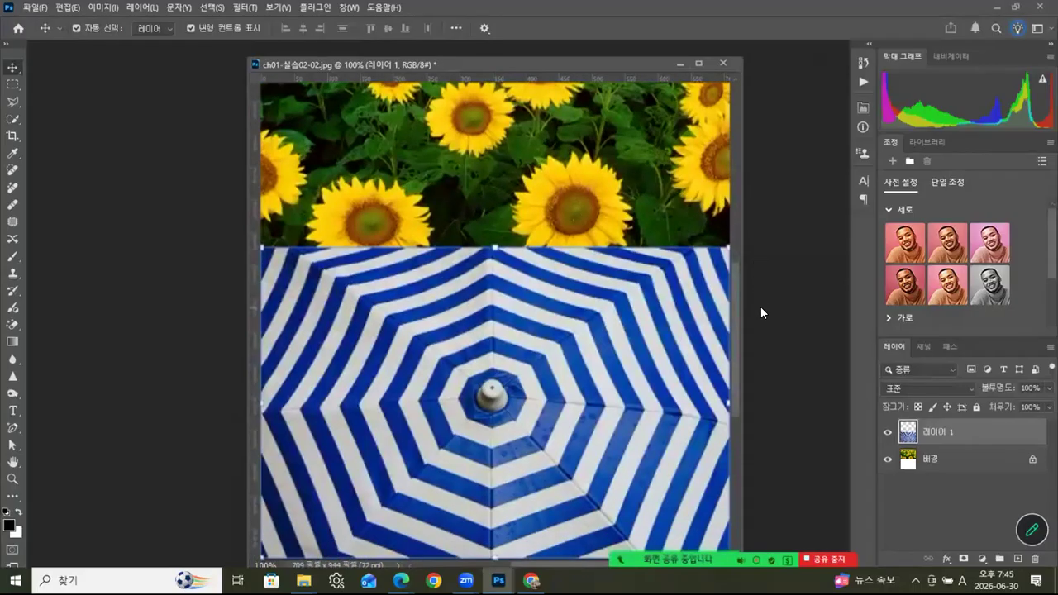
pyautogui.press('ctrl')
pyautogui.hotkey('ctrl', '-')
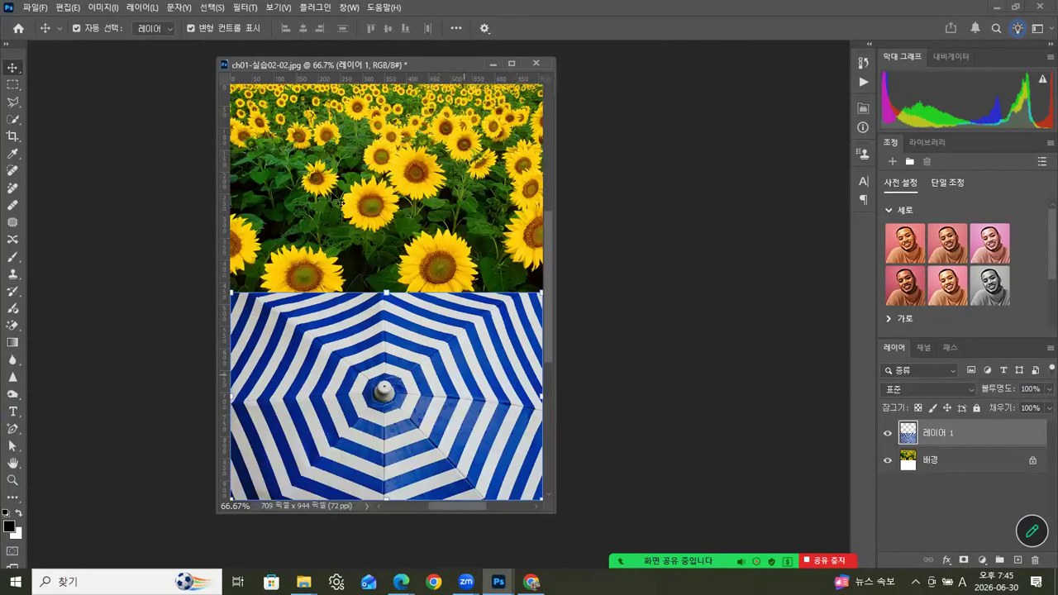
pyautogui.moveTo(448, 61); pyautogui.dragTo(434, 63)
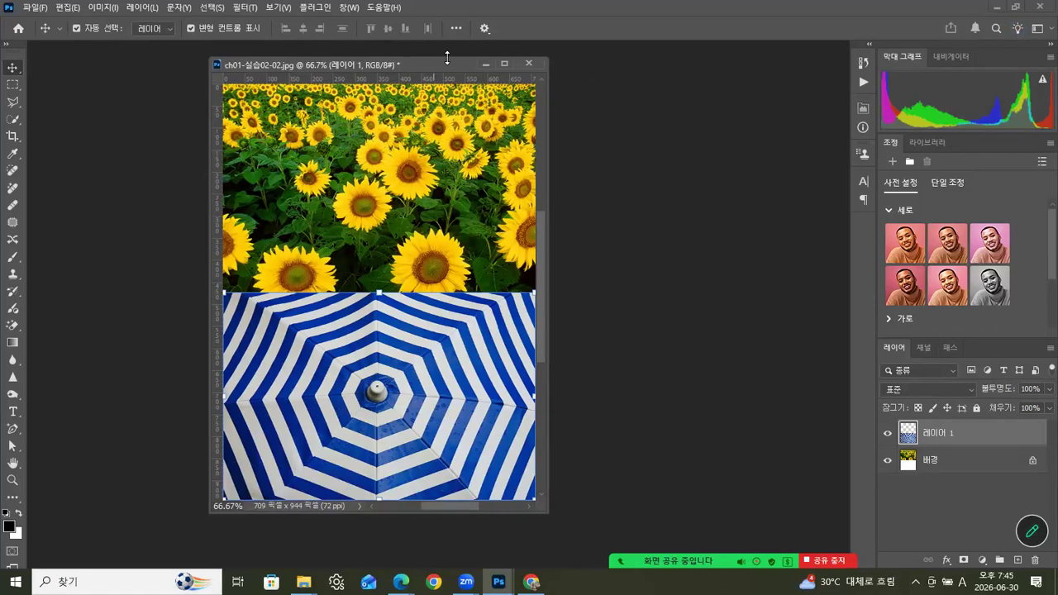
# Start saving the combined image under a new name in Photoshop format and go to the 완성 folder inside Photoshop
pyautogui.click(32, 8)
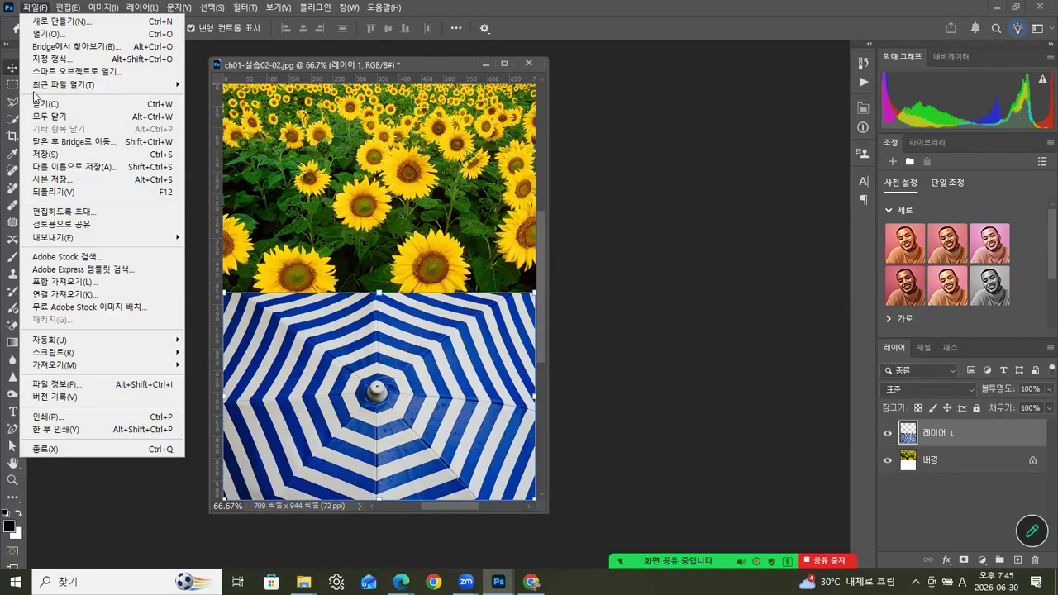
pyautogui.click(62, 168)
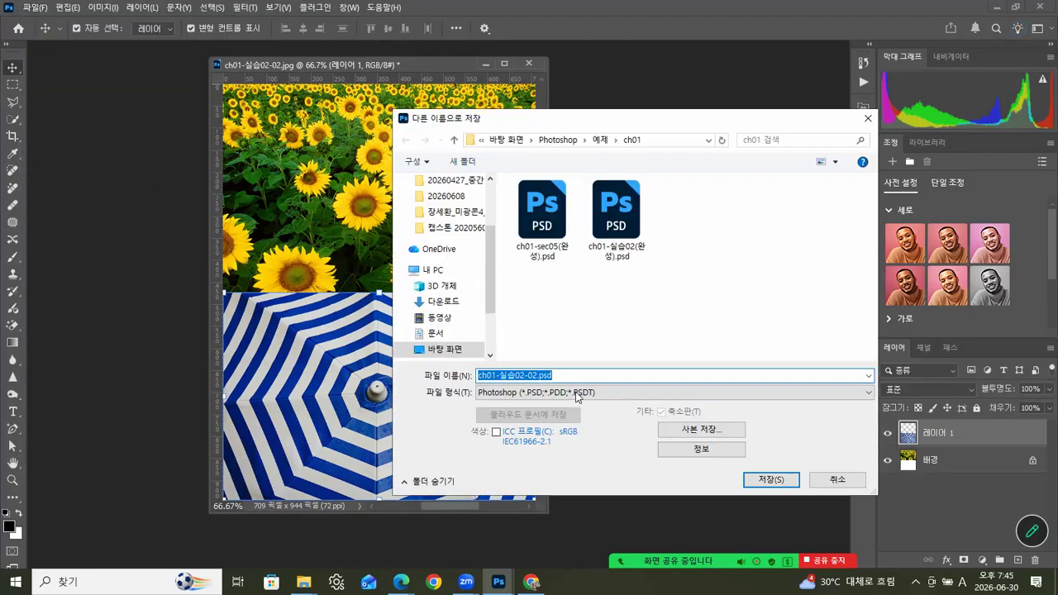
pyautogui.click(604, 394)
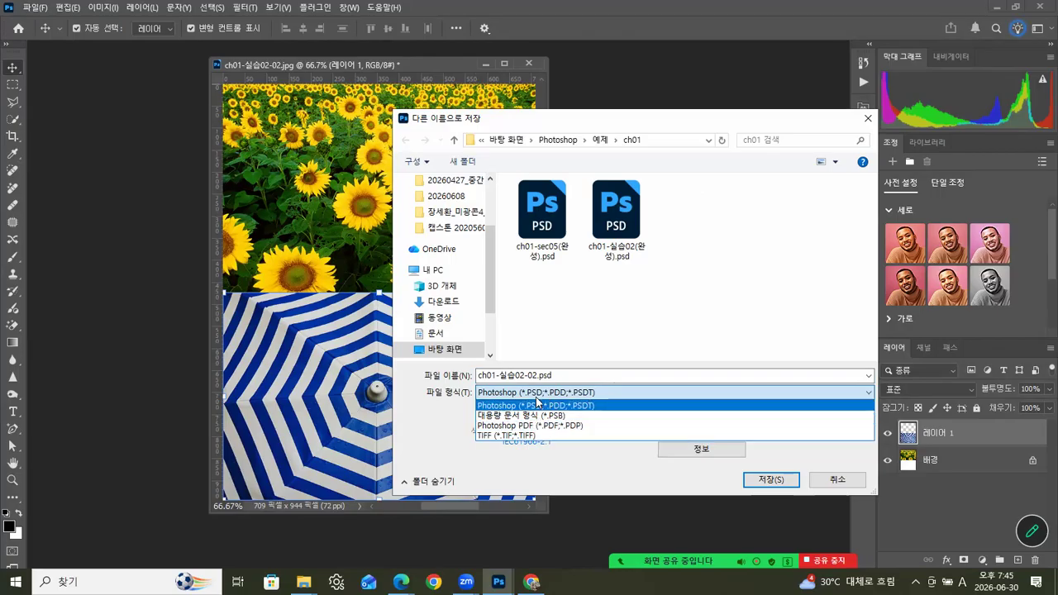
pyautogui.click(567, 373)
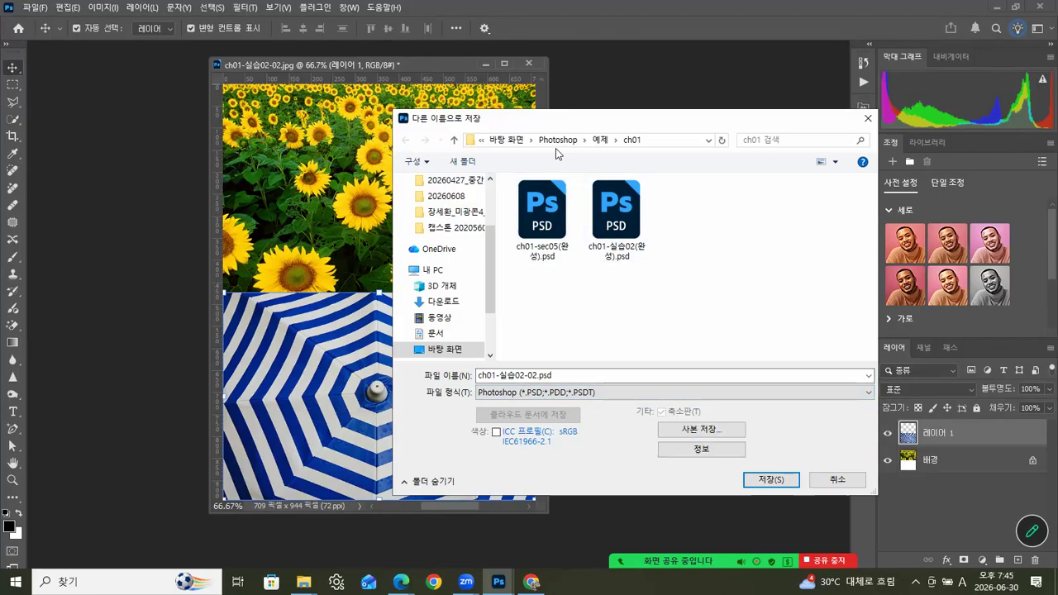
pyautogui.click(567, 139)
pyautogui.click(536, 216)
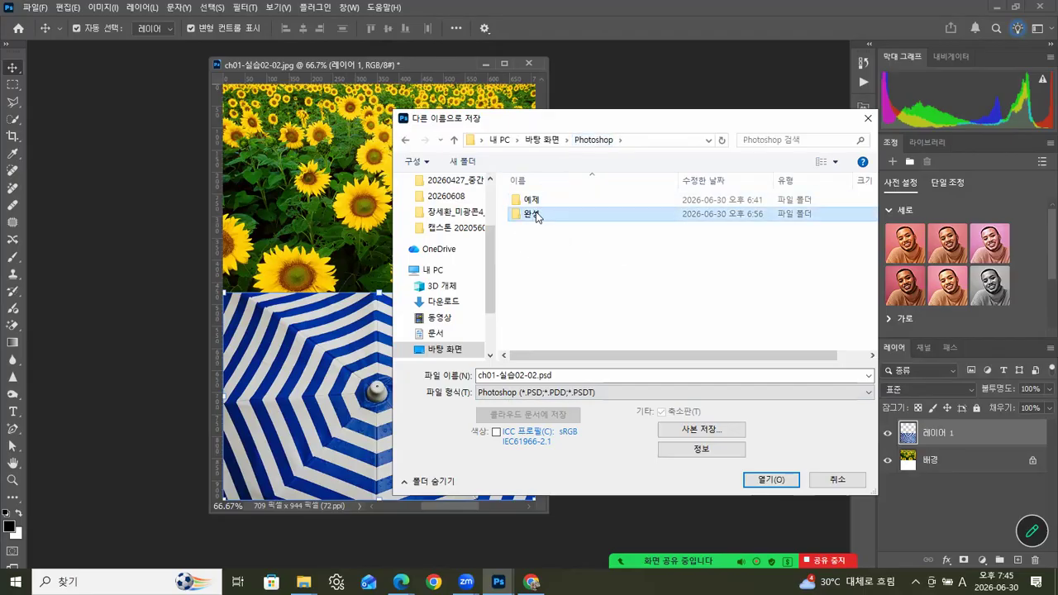
pyautogui.doubleClick(536, 217)
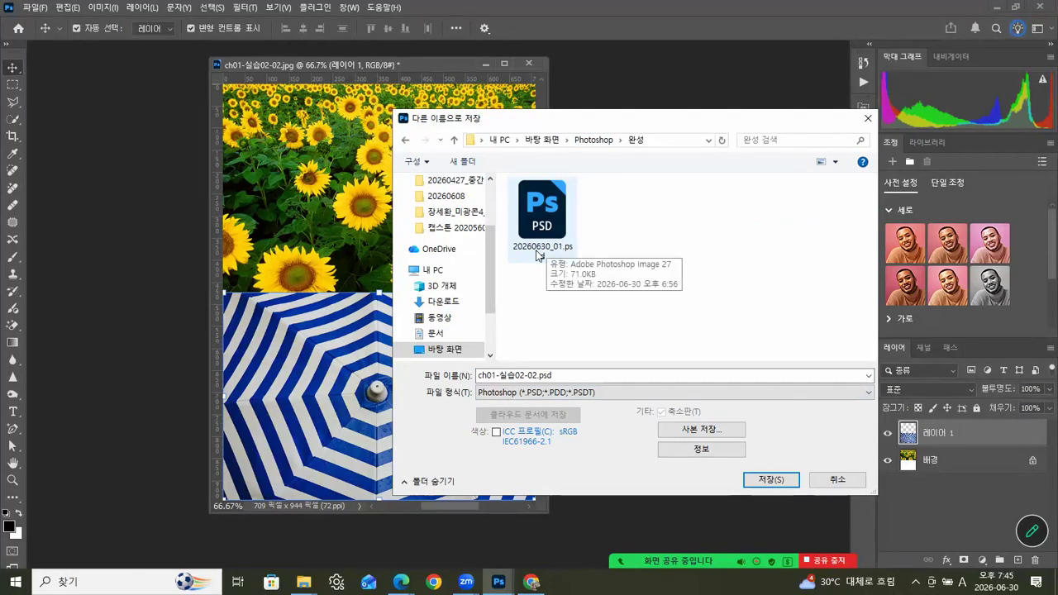
# Name the file 20260630_02.psd, based on the existing 20260630_01.psd, and save it
pyautogui.click(538, 255)
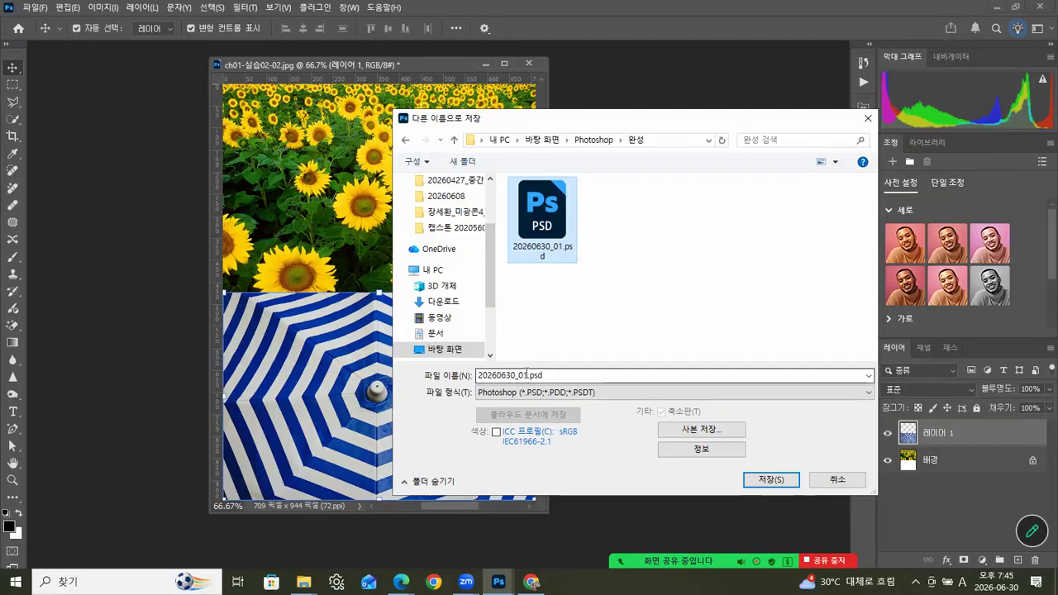
pyautogui.doubleClick(527, 375)
pyautogui.click(527, 374)
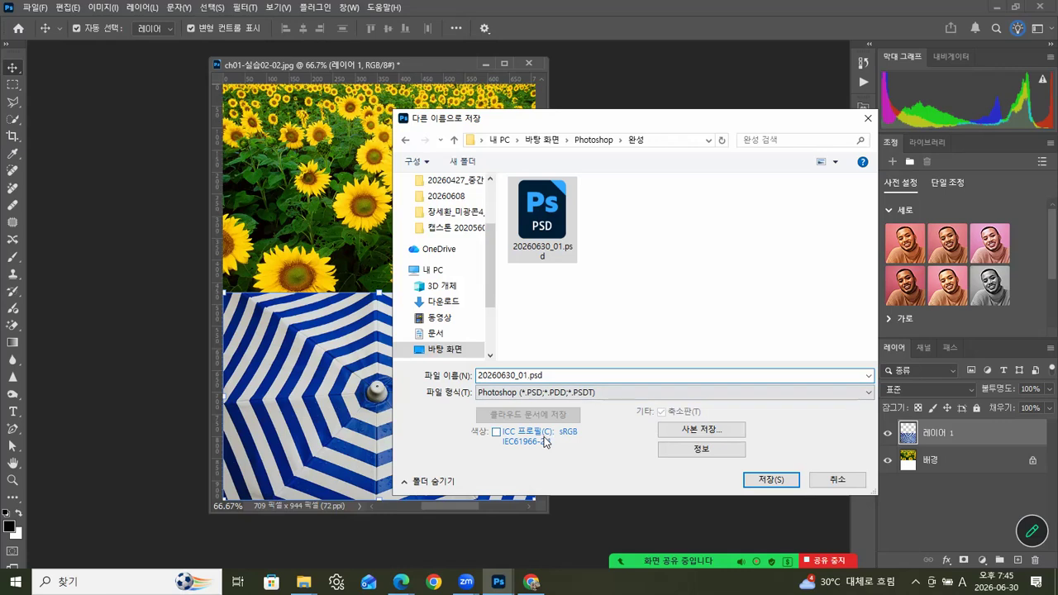
pyautogui.press('BackSpace')
pyautogui.write('2')
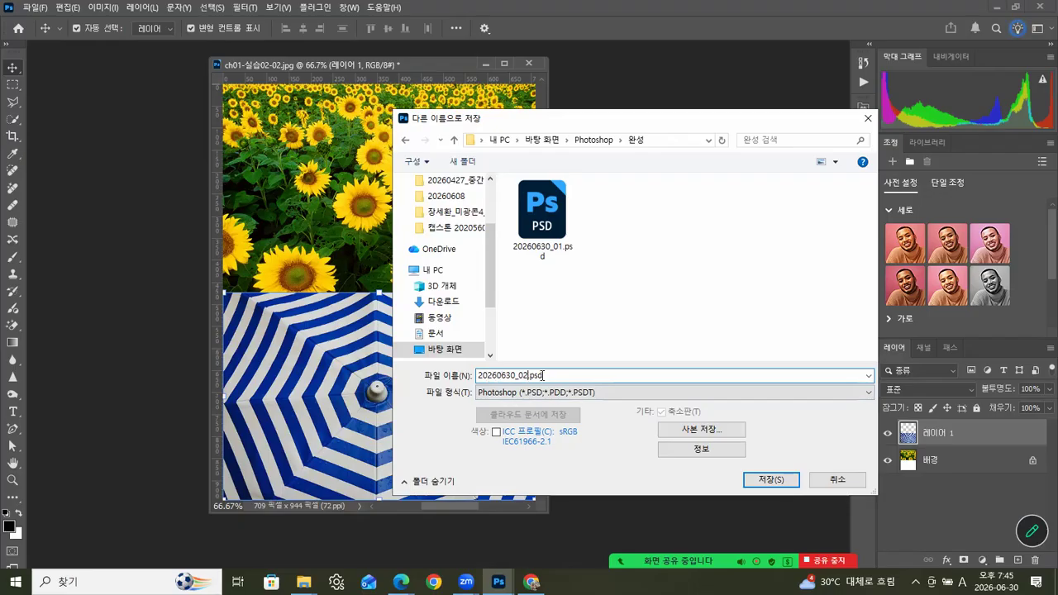
pyautogui.click(771, 480)
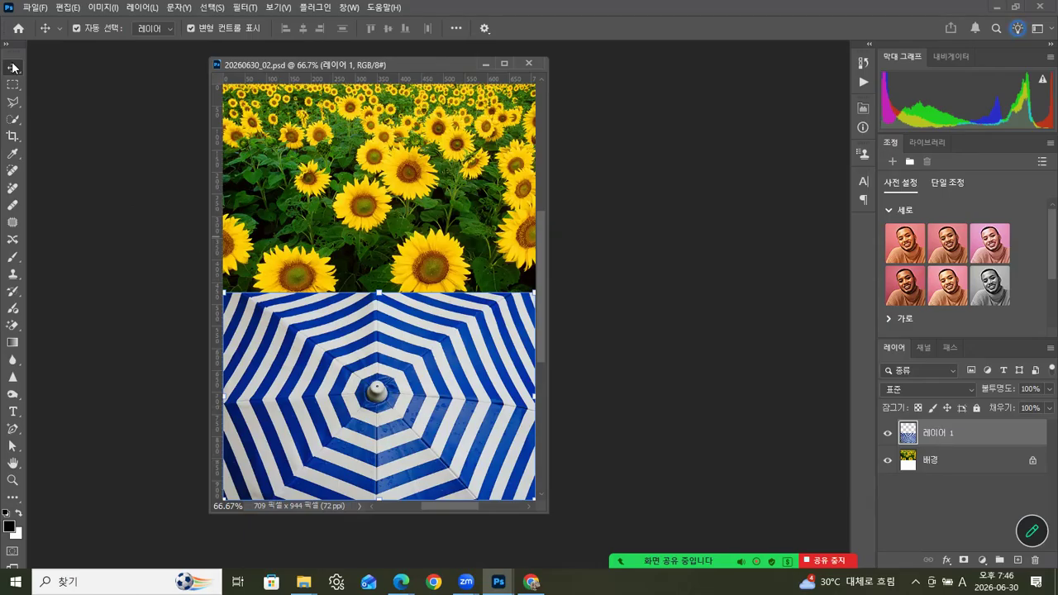
# Try moving the umbrella layer up over the sunflowers and return it to the lower half of the canvas
pyautogui.moveTo(377, 339); pyautogui.dragTo(346, 237)
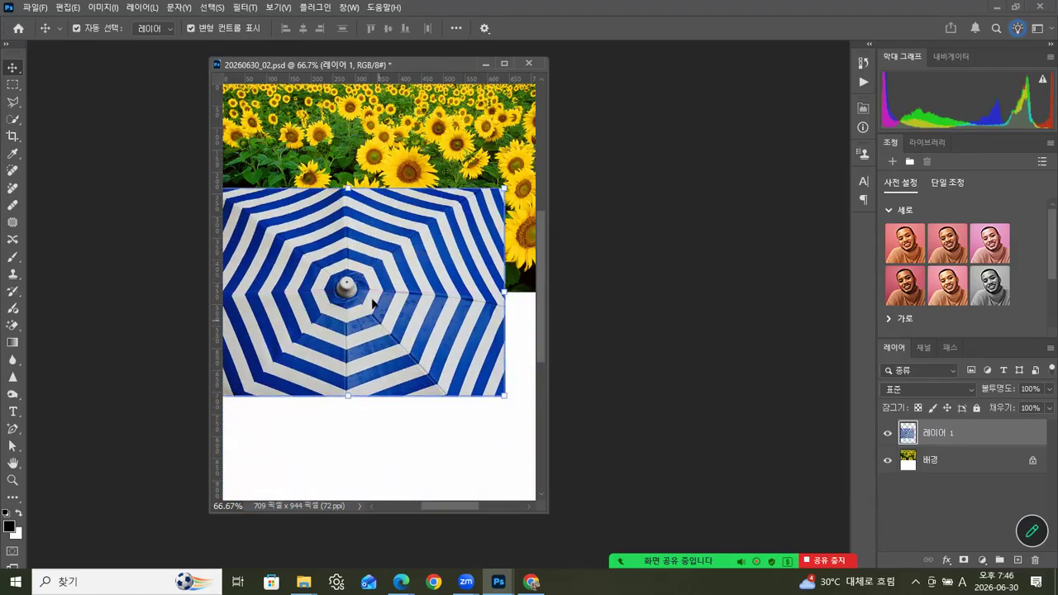
pyautogui.moveTo(379, 304); pyautogui.dragTo(402, 367)
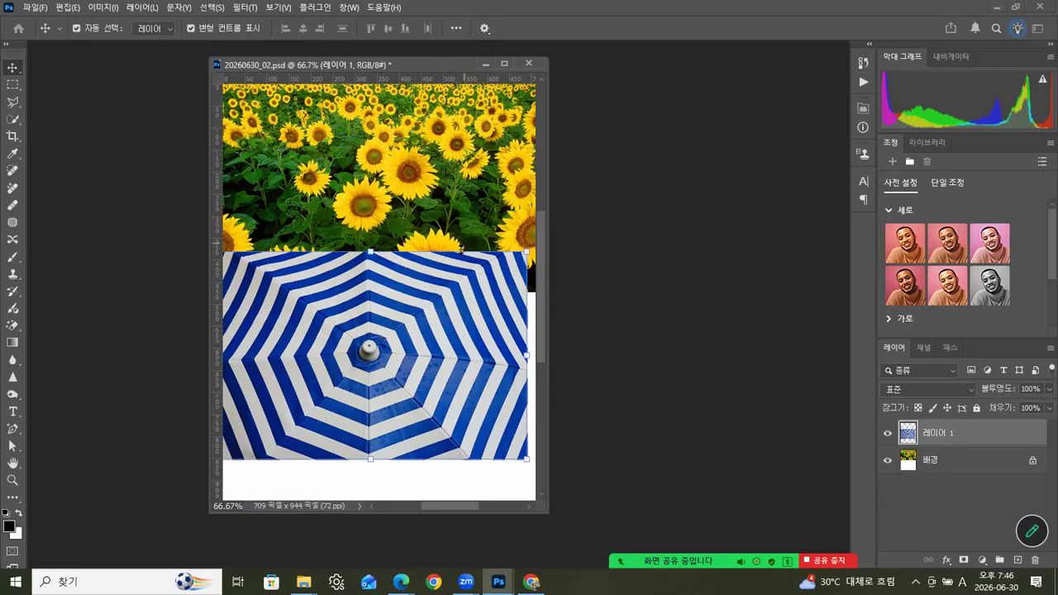
pyautogui.moveTo(461, 251); pyautogui.dragTo(468, 291)
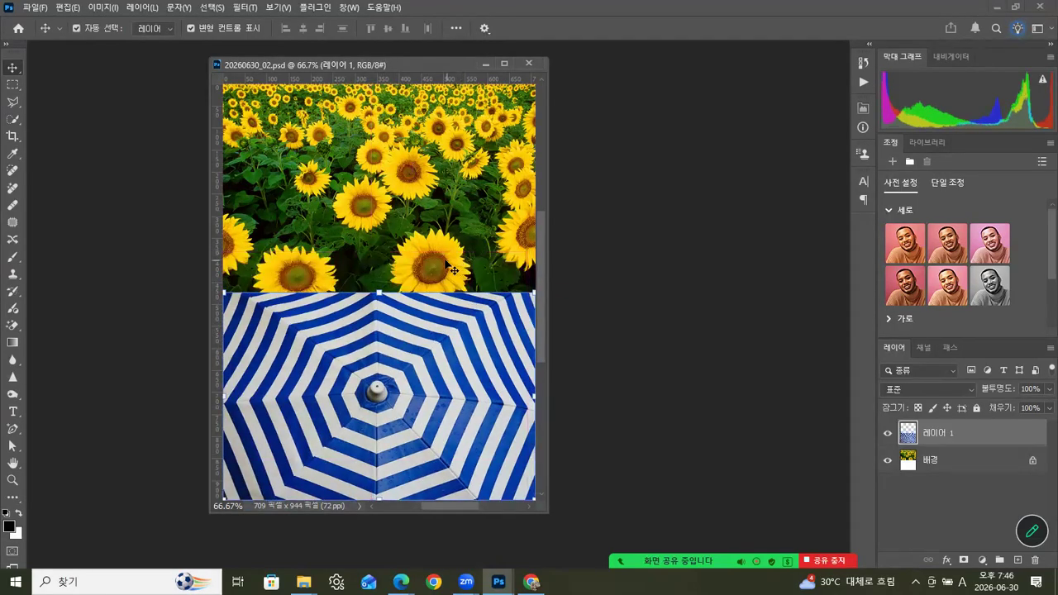
pyautogui.moveTo(425, 65); pyautogui.dragTo(425, 63)
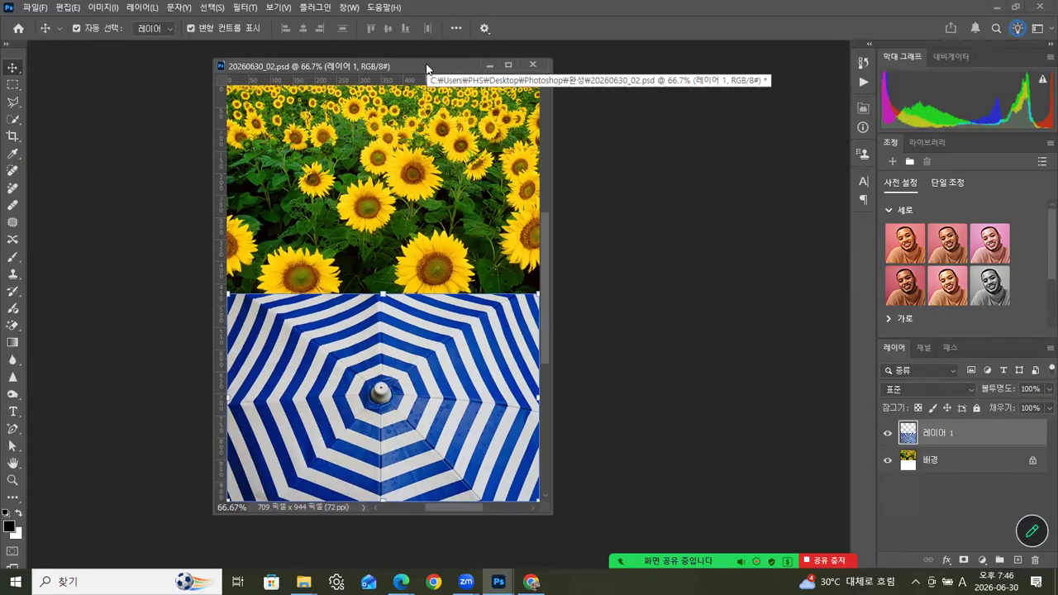
# Start saving a copy of the combined image in JPEG format in the 완성 folder
pyautogui.click(34, 7)
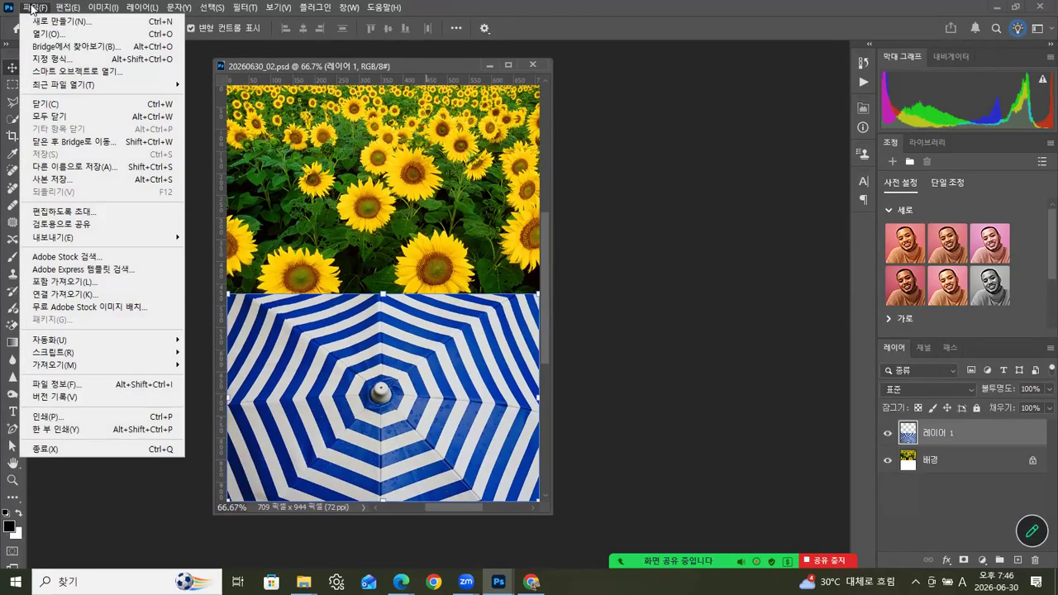
pyautogui.click(50, 178)
pyautogui.click(608, 394)
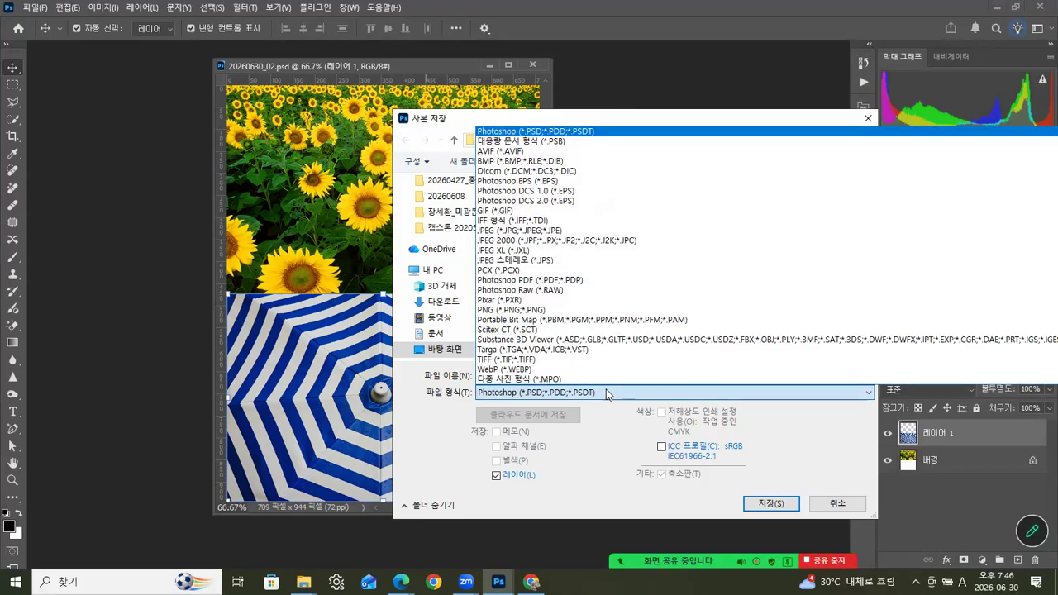
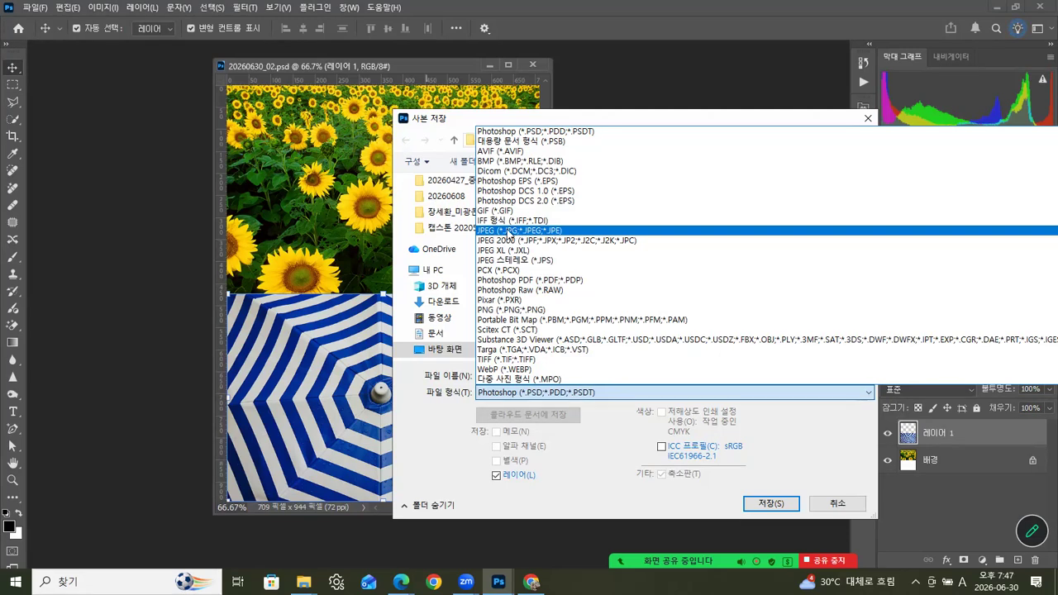
pyautogui.click(537, 231)
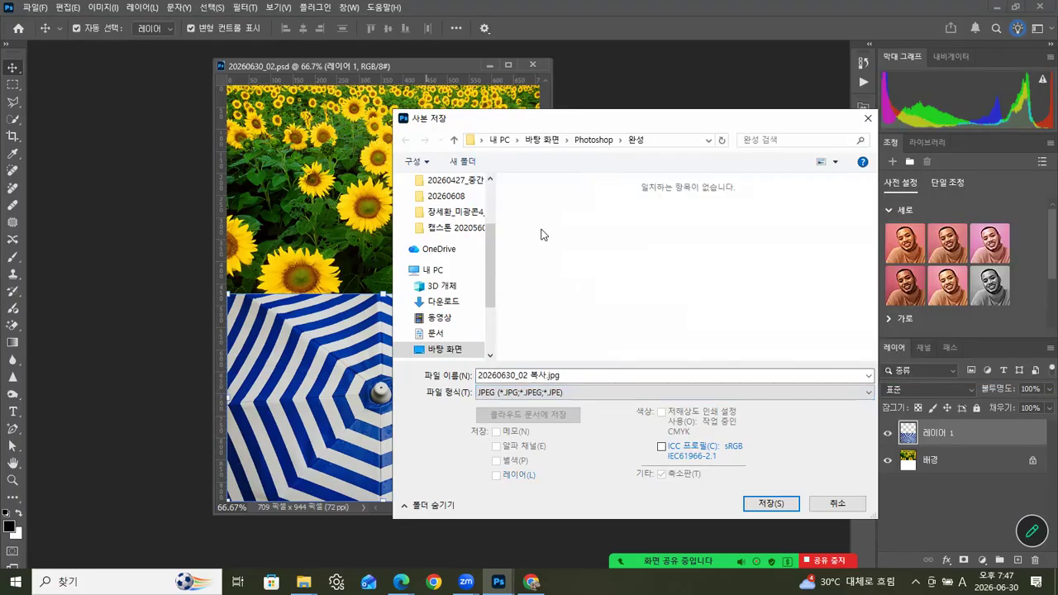
# Remove the 복사 suffix so the copy is named 20260630_02.jpg, and save it to reach the JPEG options
pyautogui.click(542, 376)
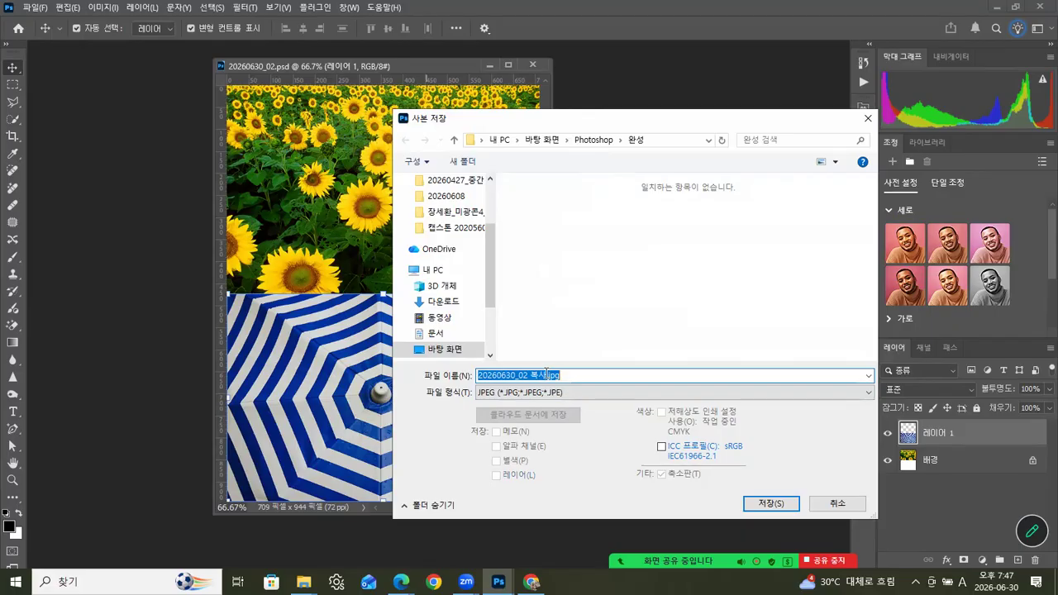
pyautogui.click(547, 376)
pyautogui.press('BackSpace')
pyautogui.press('BackSpace')
pyautogui.press('BackSpace')
pyautogui.moveTo(529, 375); pyautogui.dragTo(482, 377)
pyautogui.click(539, 375)
pyautogui.click(767, 505)
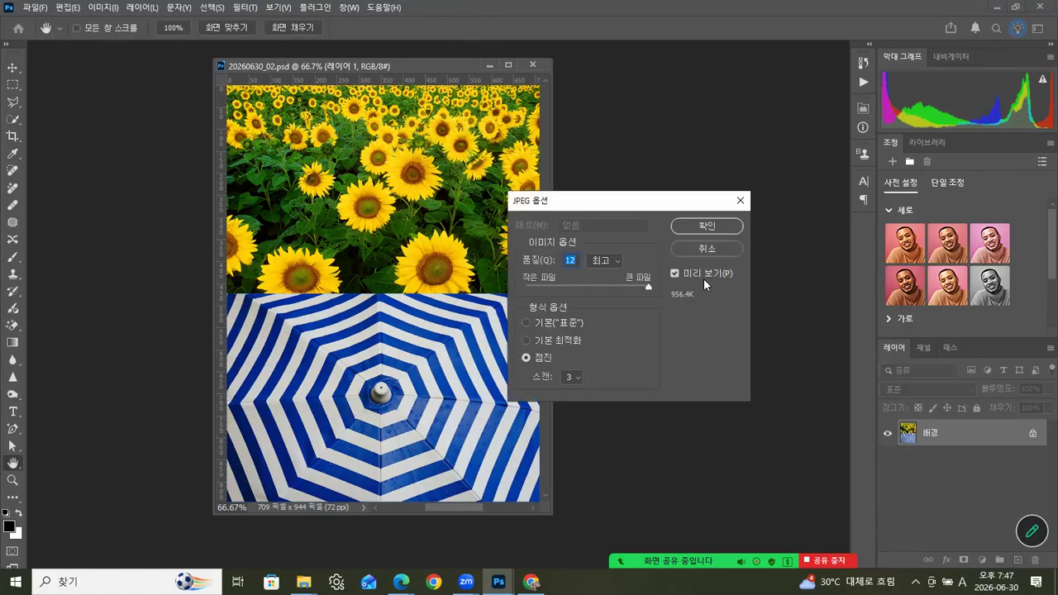
# Set the JPEG quality to 10 and confirm the options to save the copy
pyautogui.moveTo(636, 200); pyautogui.dragTo(705, 152)
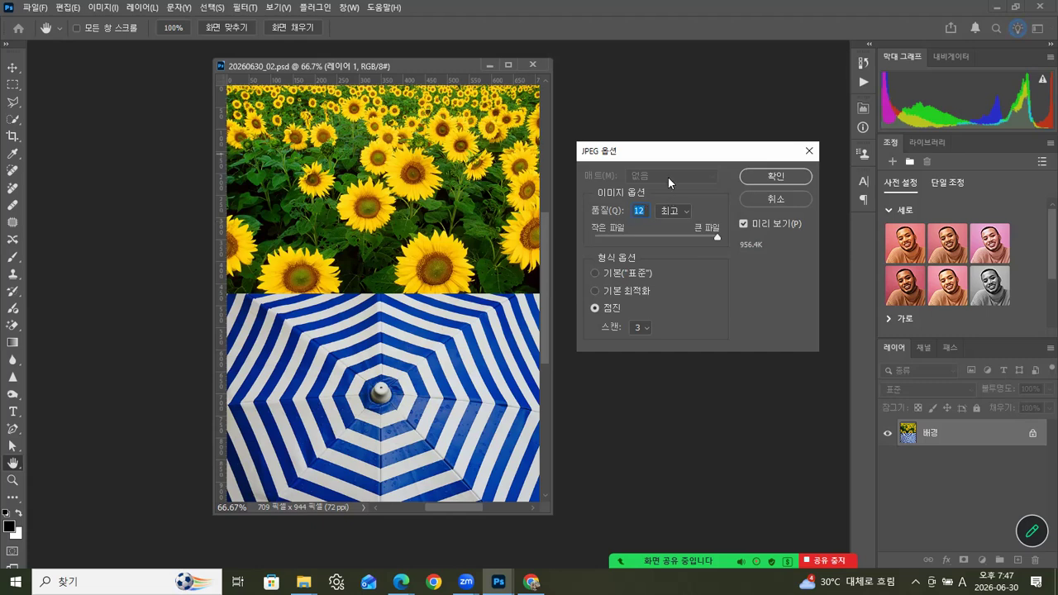
pyautogui.moveTo(714, 241); pyautogui.dragTo(683, 241)
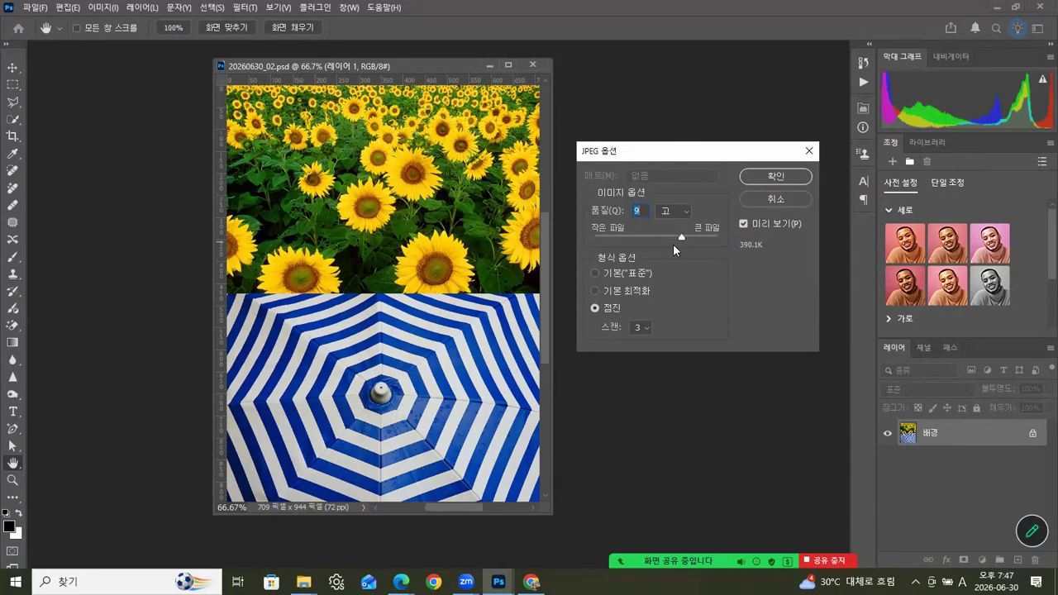
pyautogui.moveTo(681, 238); pyautogui.dragTo(735, 235)
pyautogui.moveTo(718, 241); pyautogui.dragTo(695, 241)
pyautogui.moveTo(688, 147); pyautogui.dragTo(686, 140)
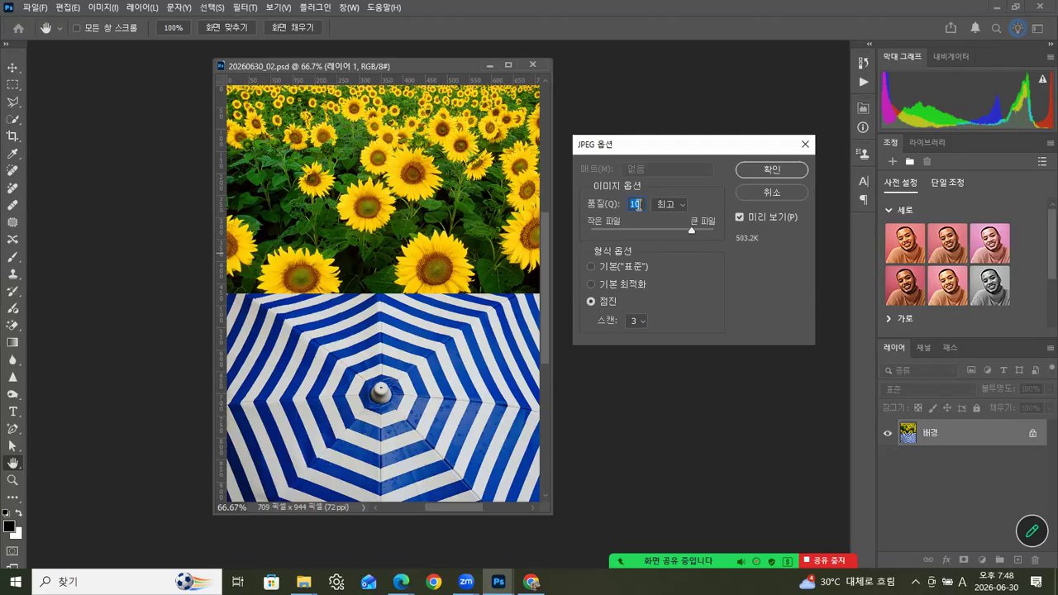
pyautogui.click(762, 171)
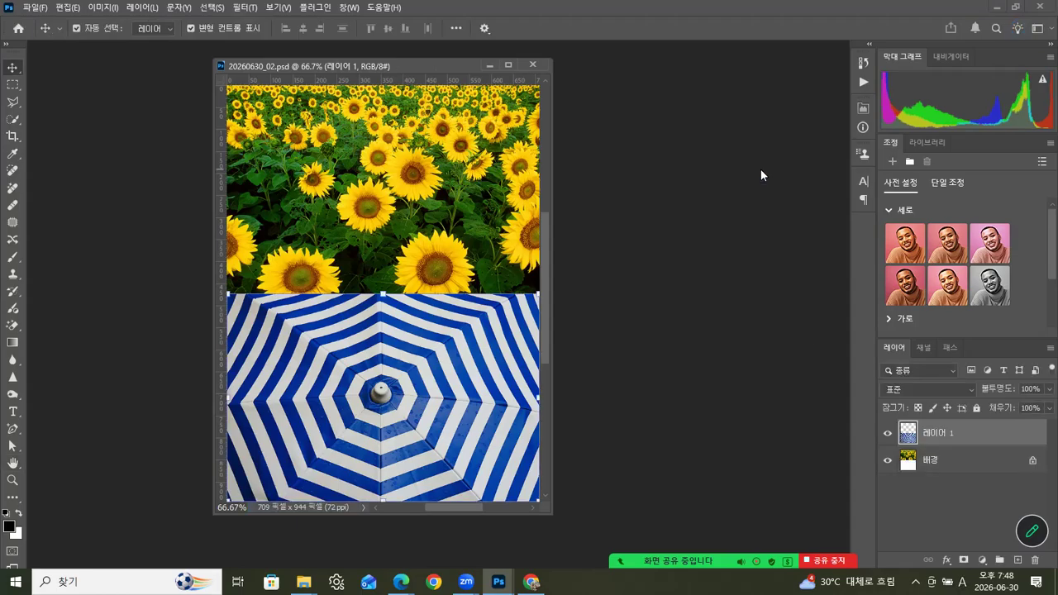
# Close the combined PSD document and check the two saved 20260630_02 files in the 완성 folder
pyautogui.moveTo(438, 62); pyautogui.dragTo(452, 66)
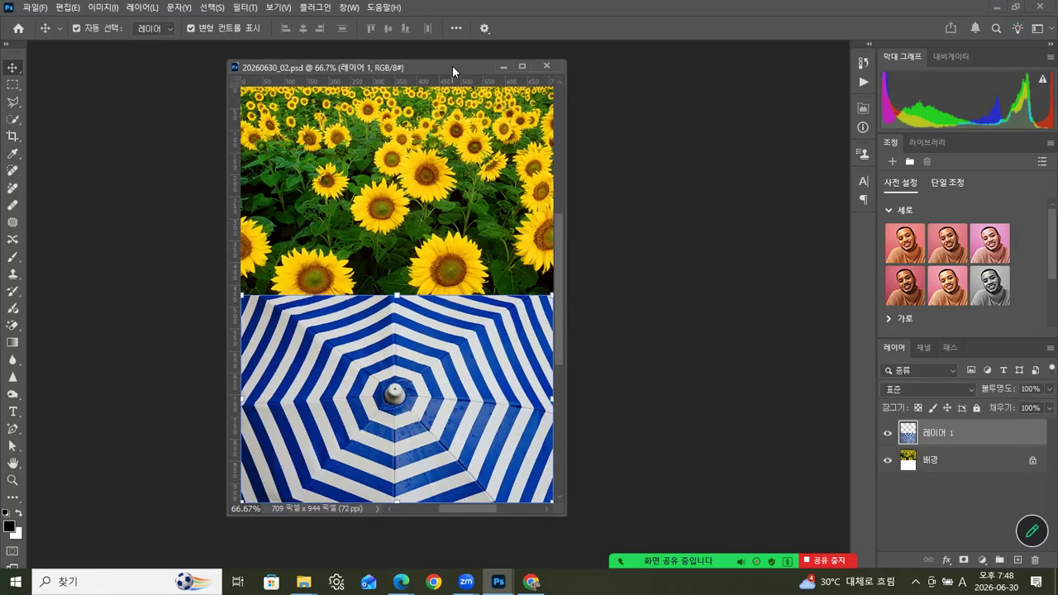
pyautogui.click(545, 64)
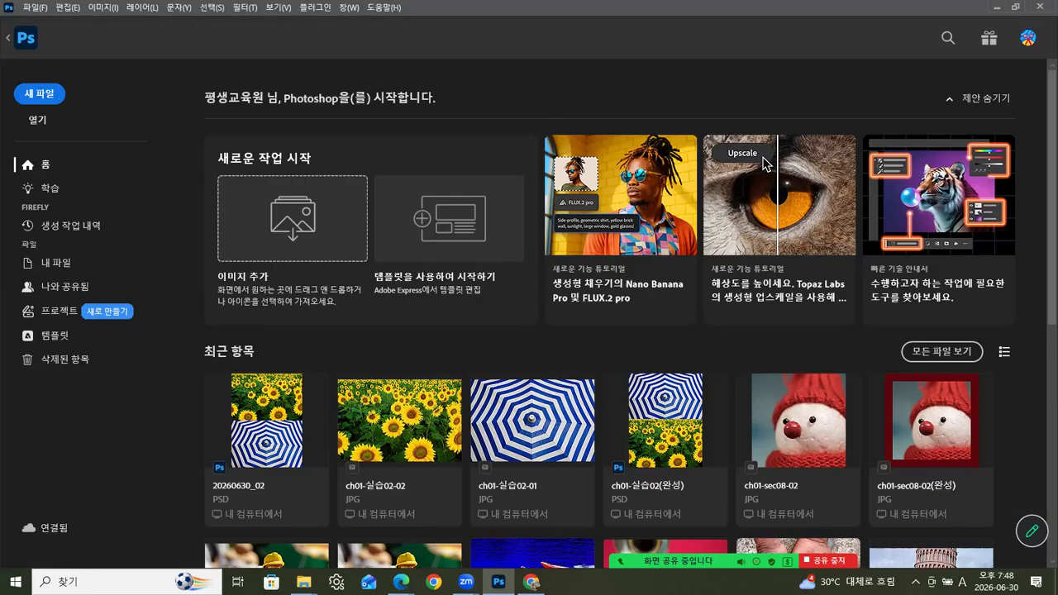
pyautogui.moveTo(303, 582)
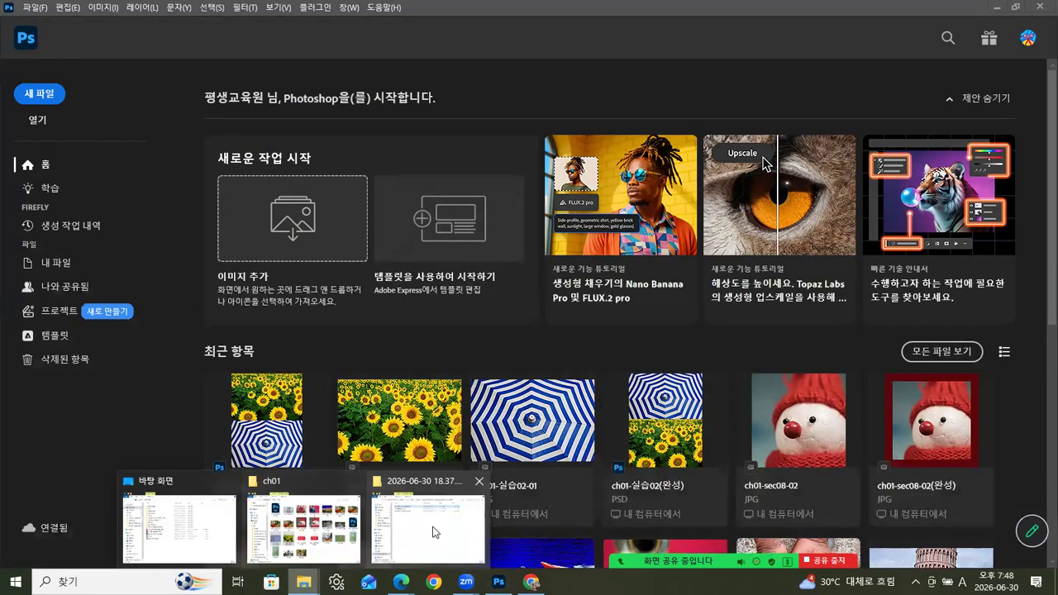
pyautogui.click(323, 484)
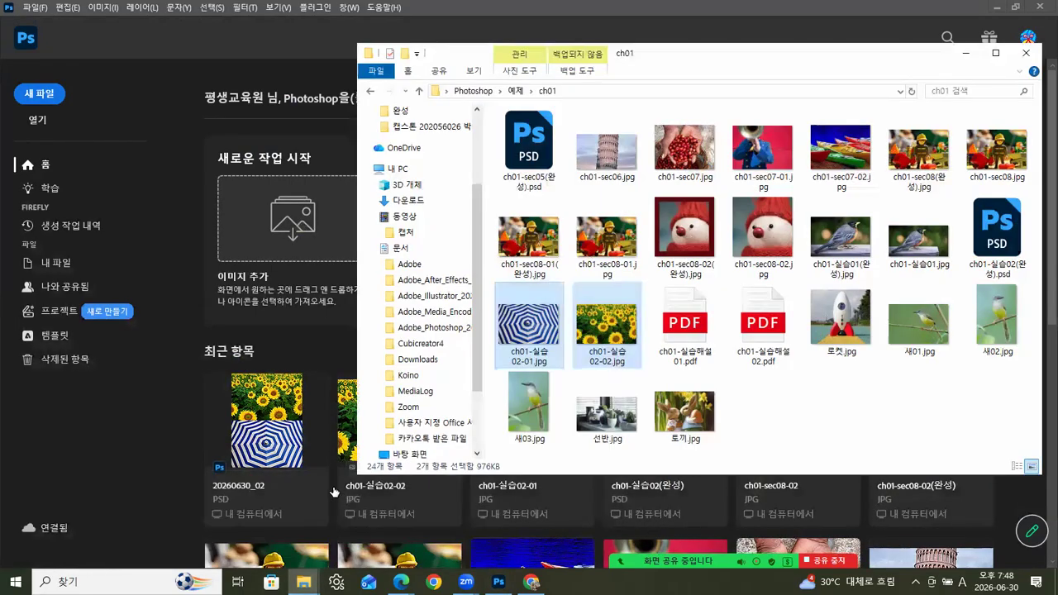
pyautogui.click(373, 93)
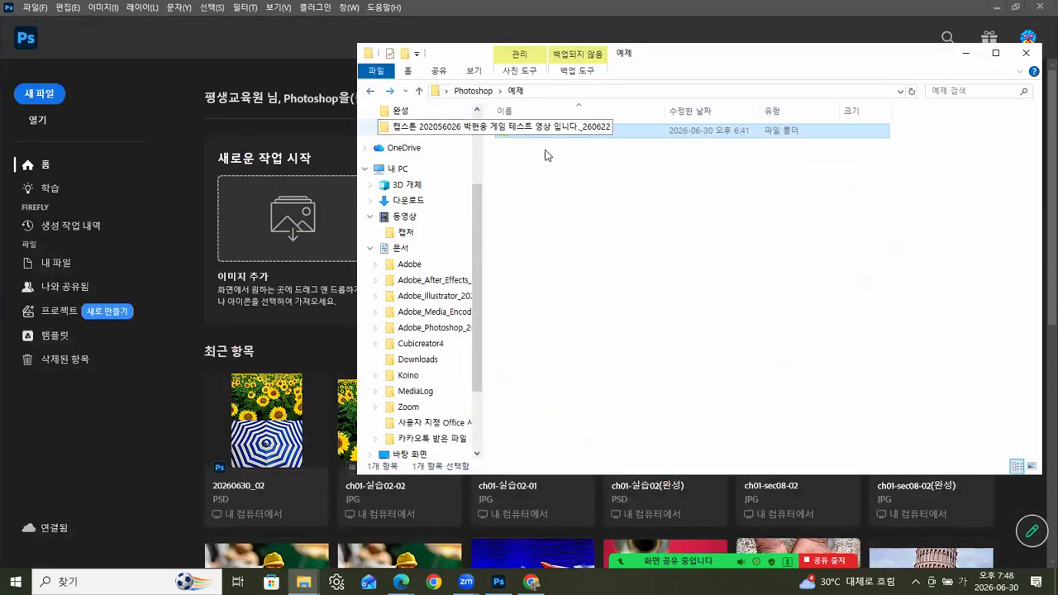
pyautogui.click(373, 93)
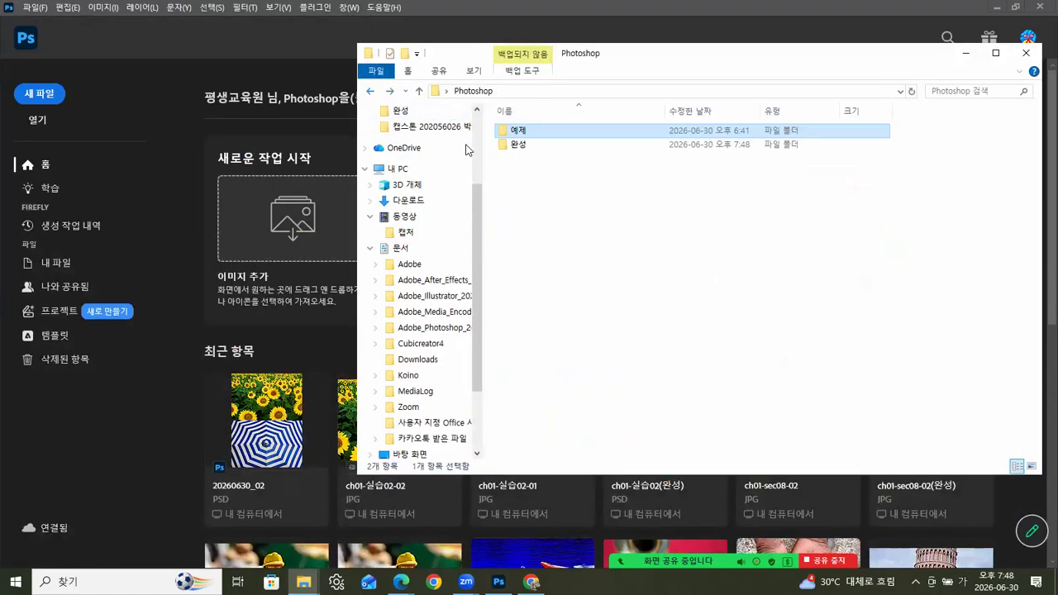
pyautogui.doubleClick(521, 146)
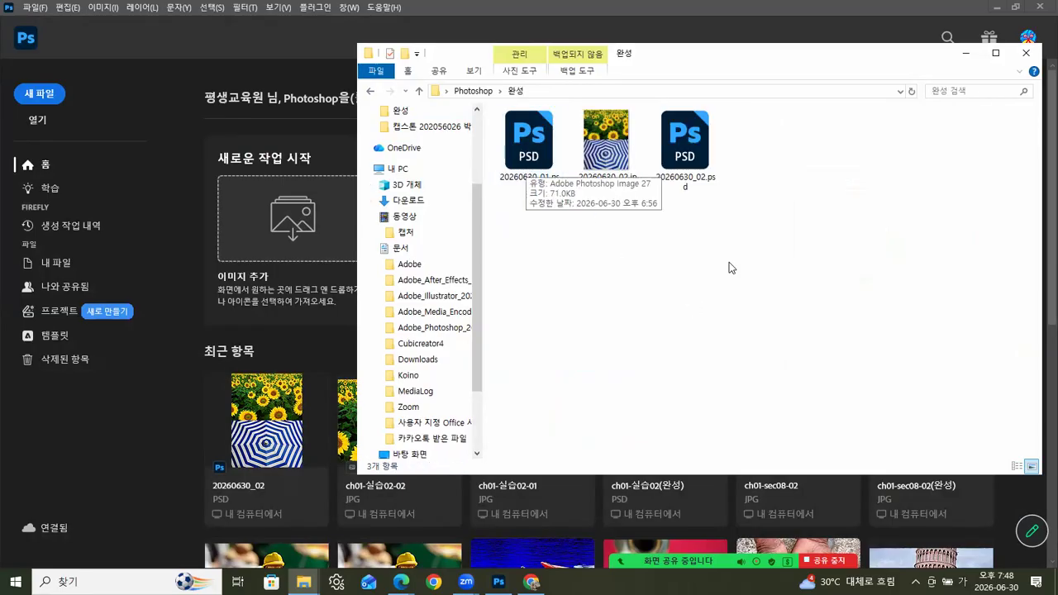
pyautogui.moveTo(597, 218); pyautogui.dragTo(711, 144)
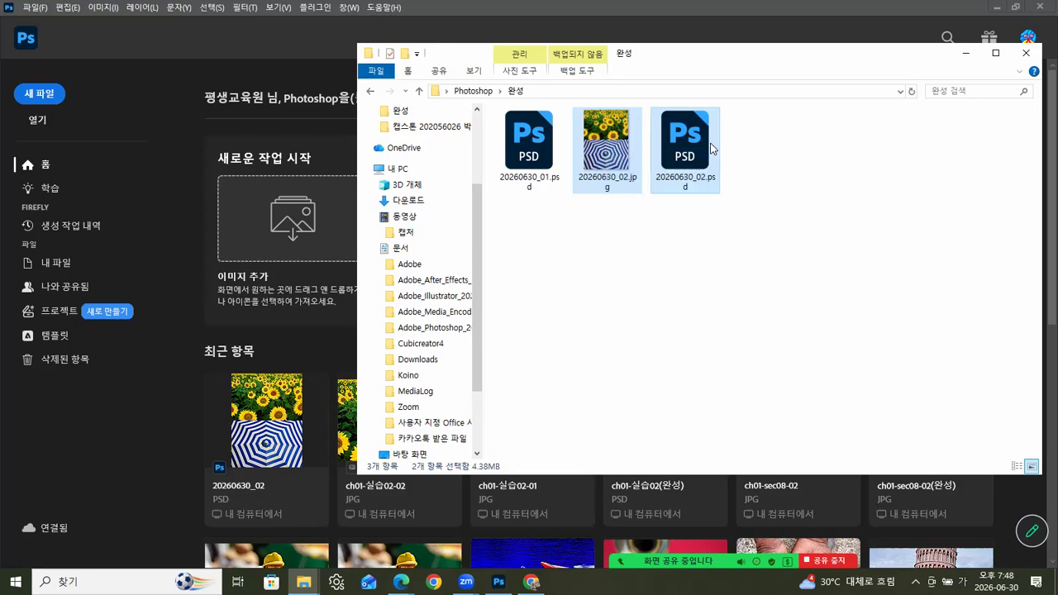
pyautogui.click(815, 215)
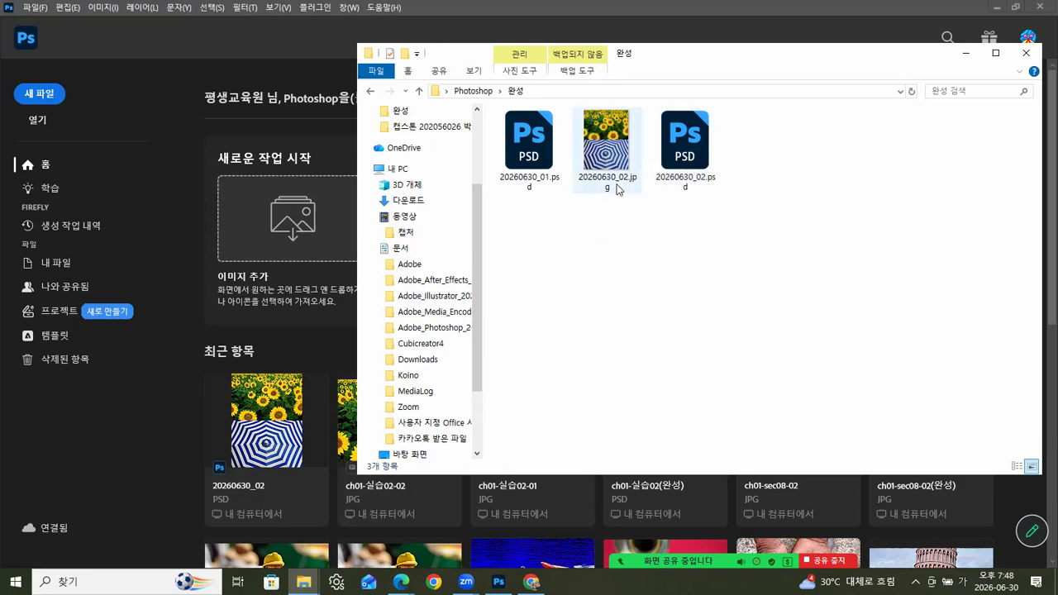
# Open 20260630_02.jpg in Photoshop and float its window on one side of the workspace
pyautogui.moveTo(613, 169); pyautogui.dragTo(142, 470)
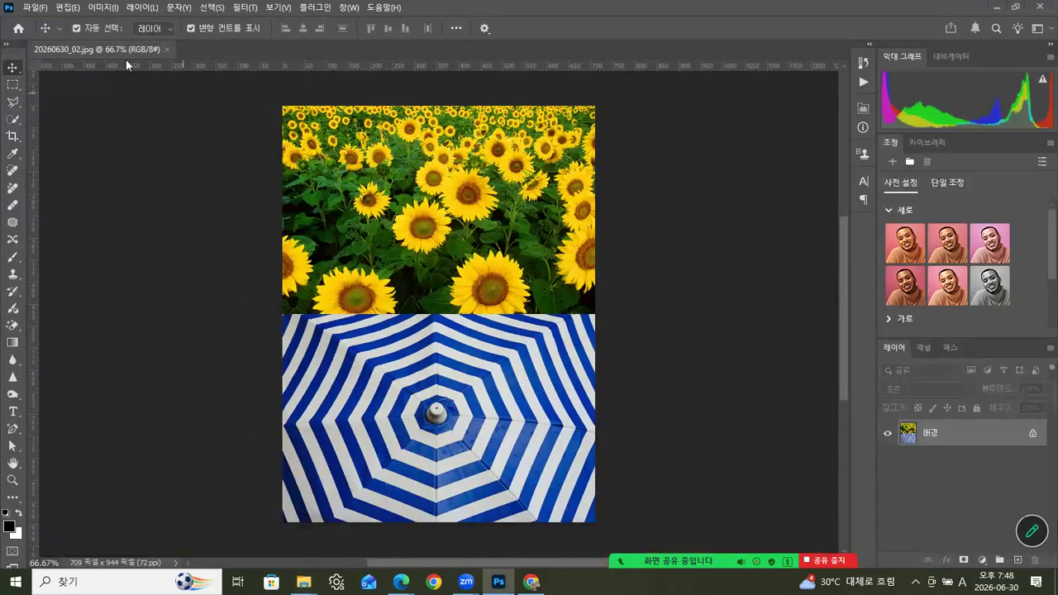
pyautogui.moveTo(149, 49); pyautogui.dragTo(265, 78)
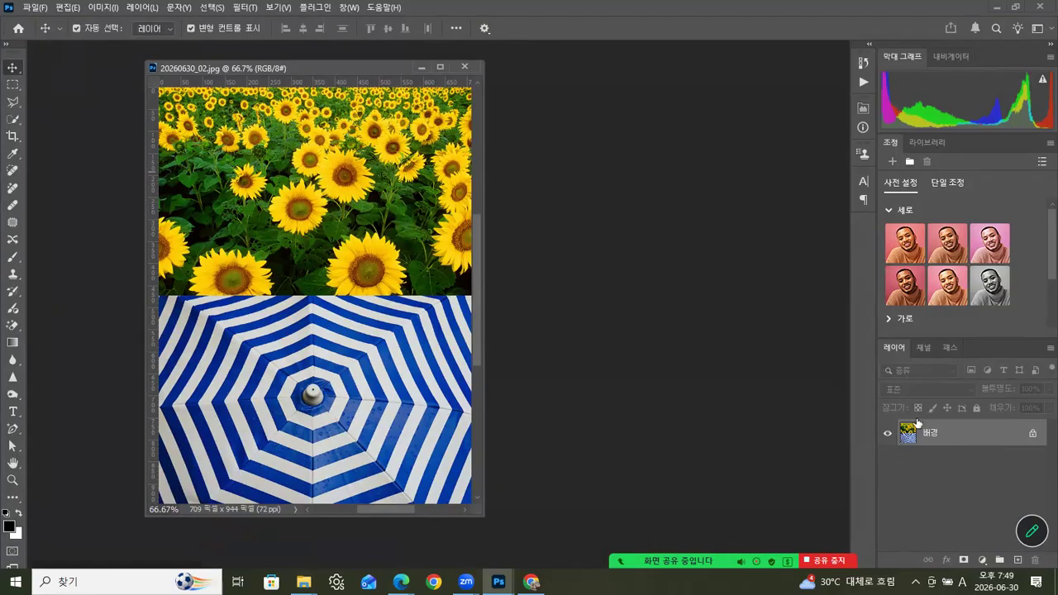
pyautogui.moveTo(306, 66); pyautogui.dragTo(254, 67)
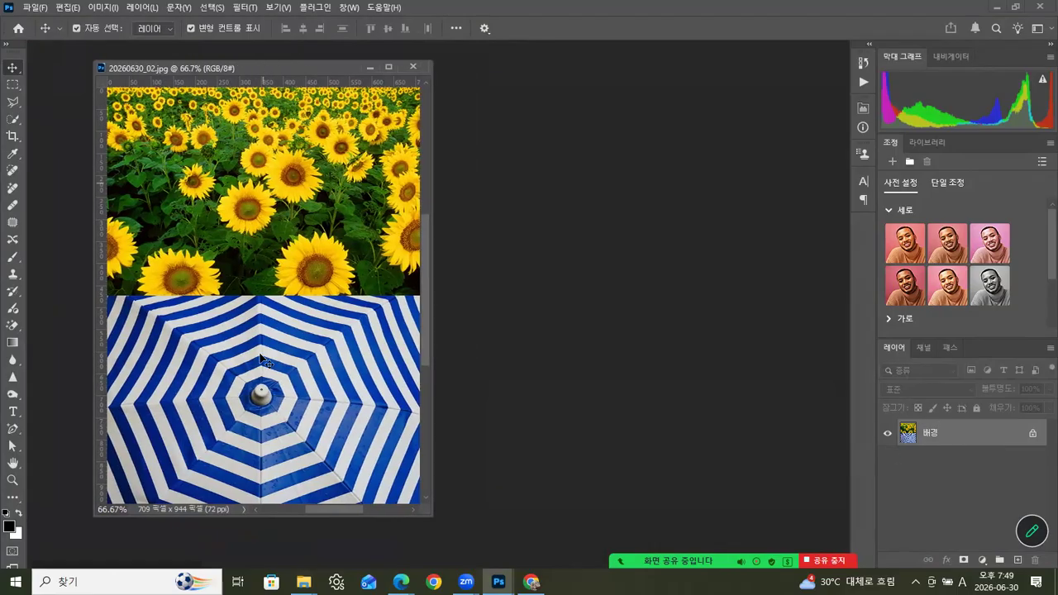
# Open 20260630_02.psd from the 완성 folder and float its window beside the JPEG for comparison
pyautogui.moveTo(304, 582)
pyautogui.click(337, 527)
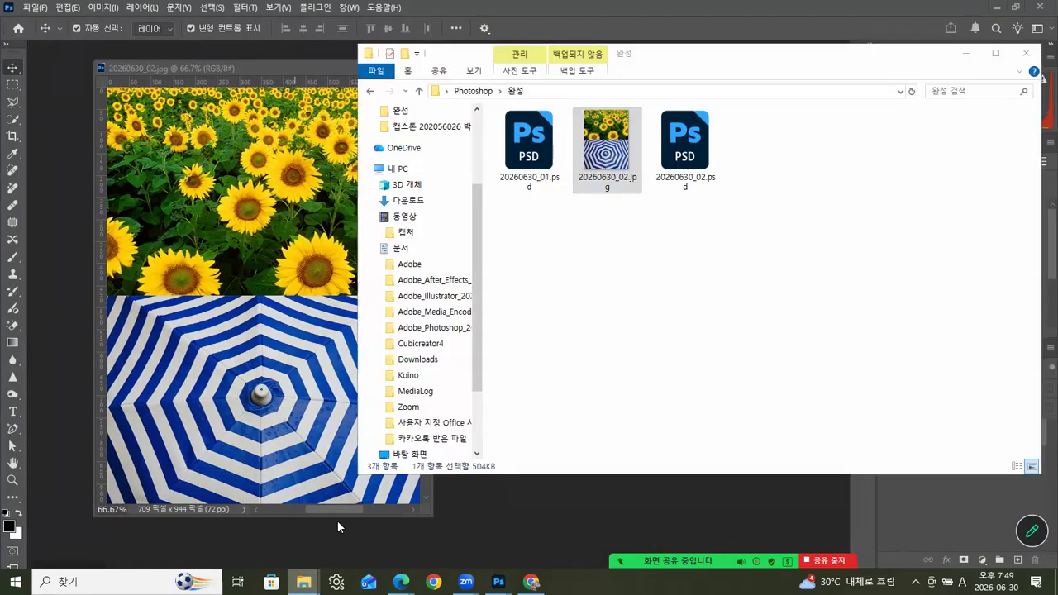
pyautogui.moveTo(737, 58); pyautogui.dragTo(885, 65)
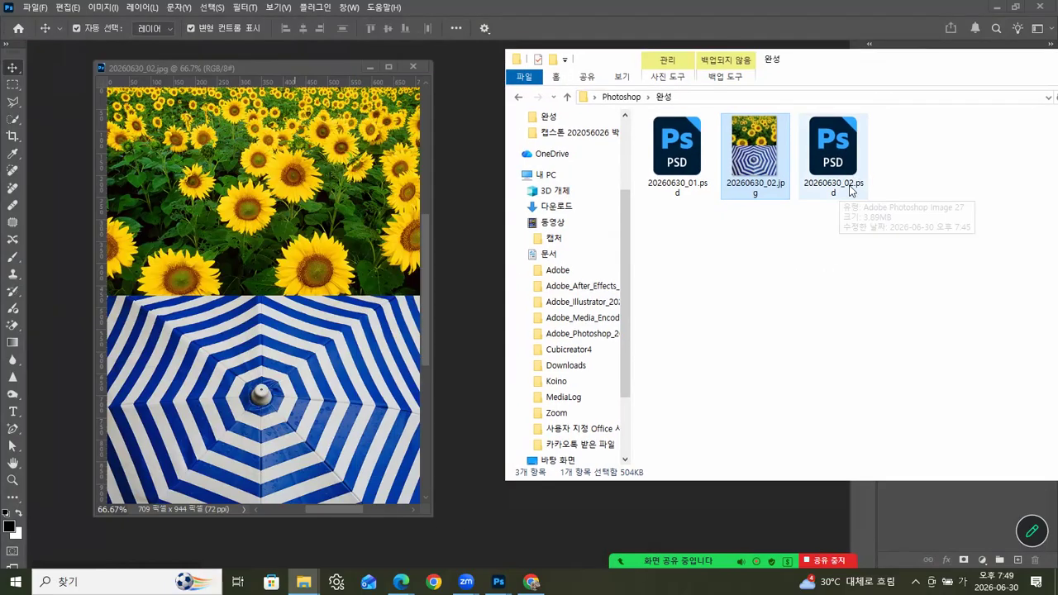
pyautogui.moveTo(835, 161); pyautogui.dragTo(668, 529)
pyautogui.moveTo(169, 54); pyautogui.dragTo(700, 81)
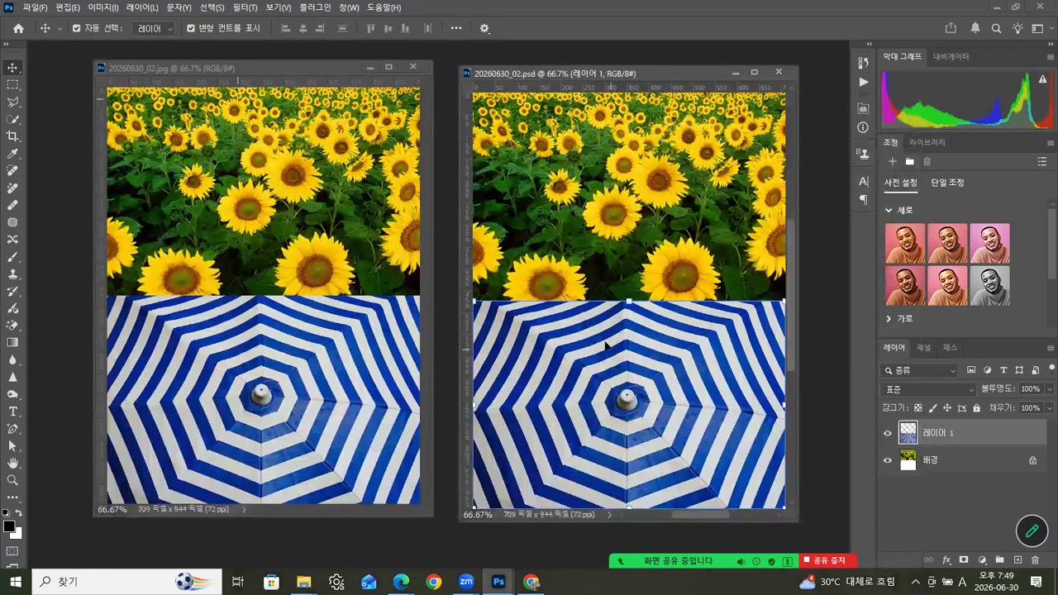
# Try repositioning the umbrella layer over the sunflowers in the PSD, comparing its separate layers with the flattened JPEG
pyautogui.moveTo(637, 361); pyautogui.dragTo(596, 318)
pyautogui.moveTo(682, 353); pyautogui.dragTo(690, 285)
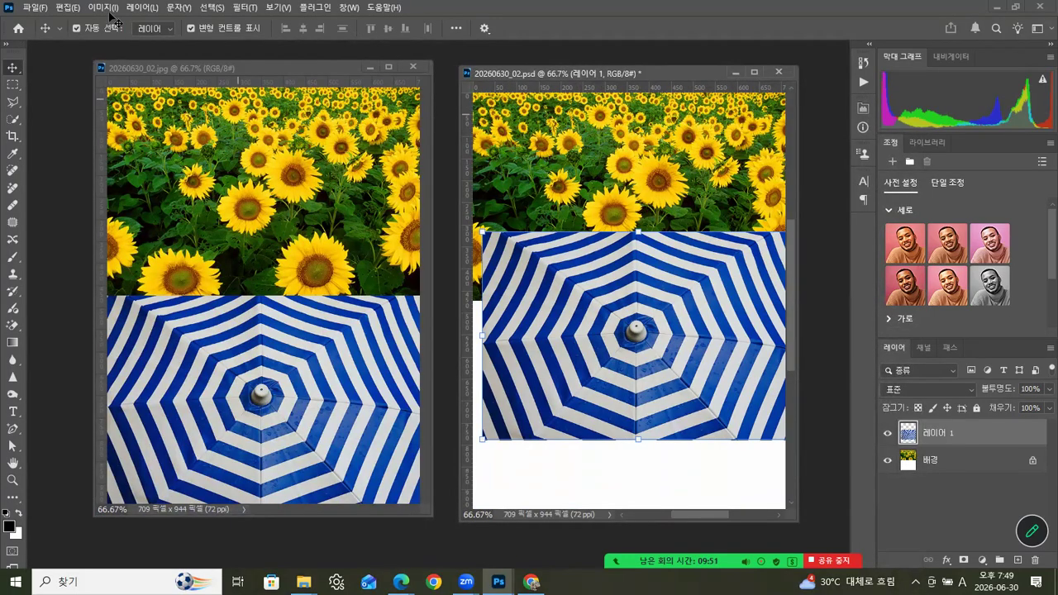
pyautogui.click(189, 72)
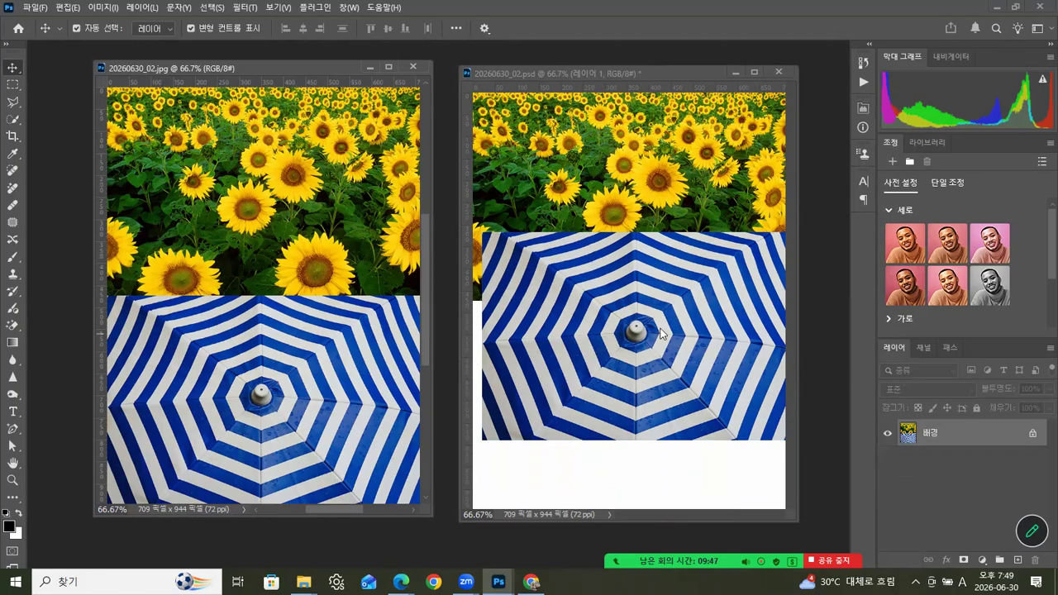
pyautogui.click(697, 281)
pyautogui.moveTo(697, 281); pyautogui.dragTo(692, 351)
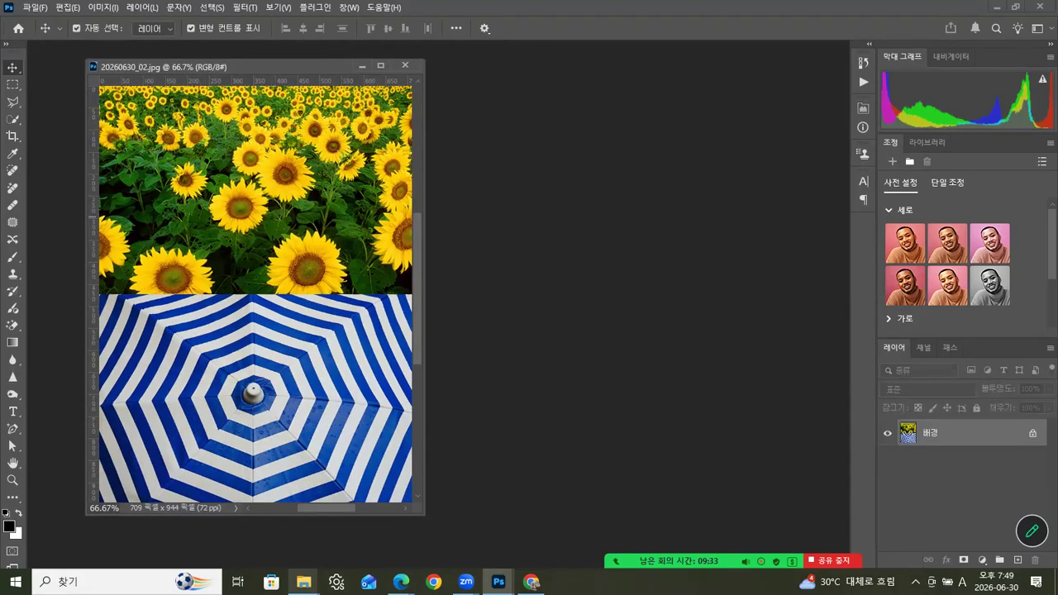
# Browse in File Explorer to the ch01 folder inside 예제 and open the practice guide ch01-실습해설01.pdf
pyautogui.moveTo(303, 582)
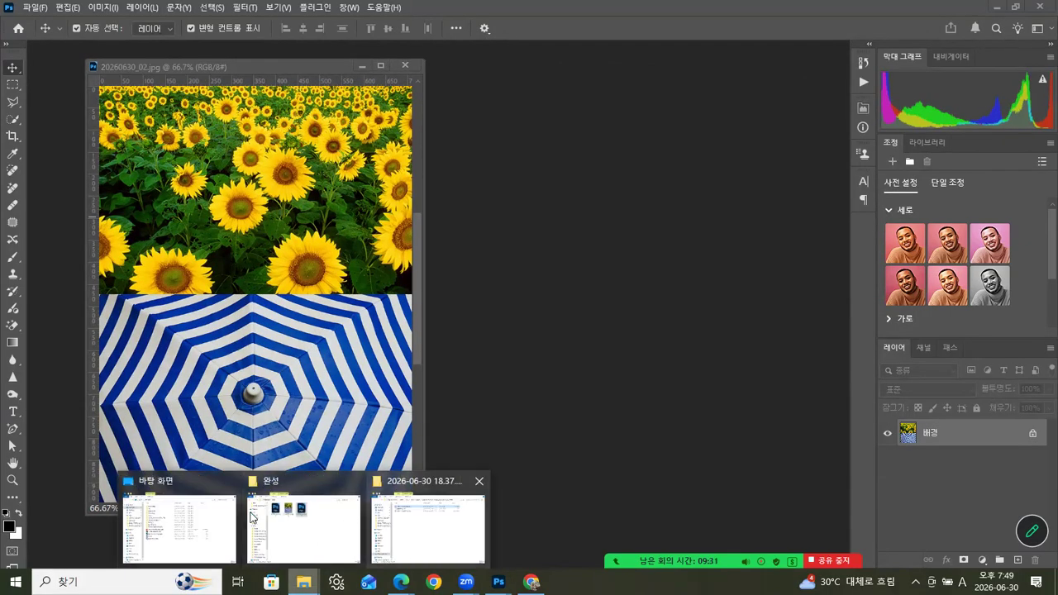
pyautogui.click(285, 494)
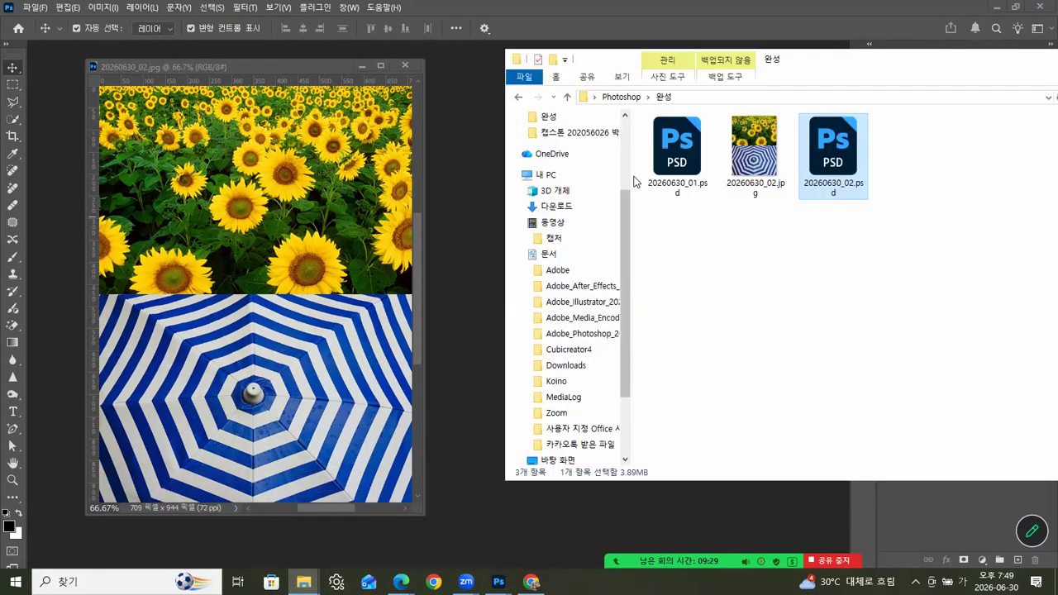
pyautogui.click(519, 98)
pyautogui.moveTo(829, 60); pyautogui.dragTo(812, 58)
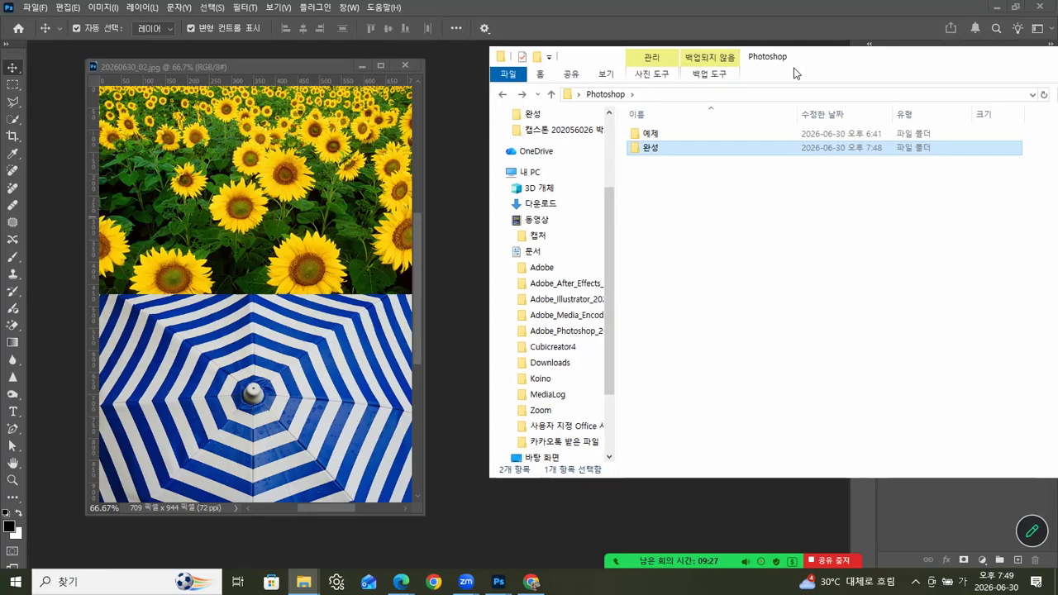
pyautogui.doubleClick(659, 132)
pyautogui.doubleClick(687, 135)
pyautogui.moveTo(813, 74); pyautogui.dragTo(757, 96)
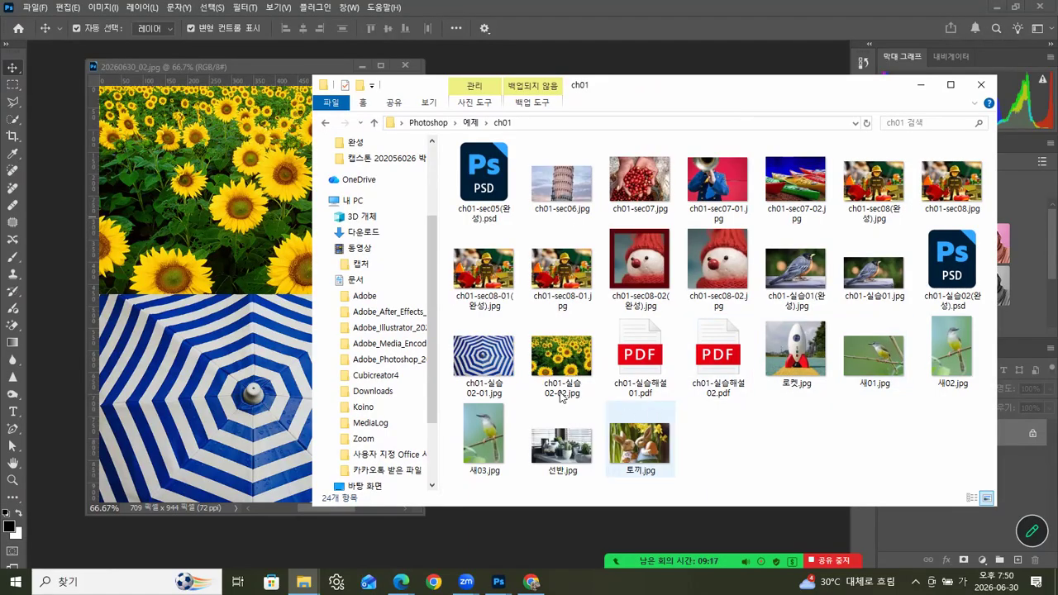
pyautogui.click(641, 352)
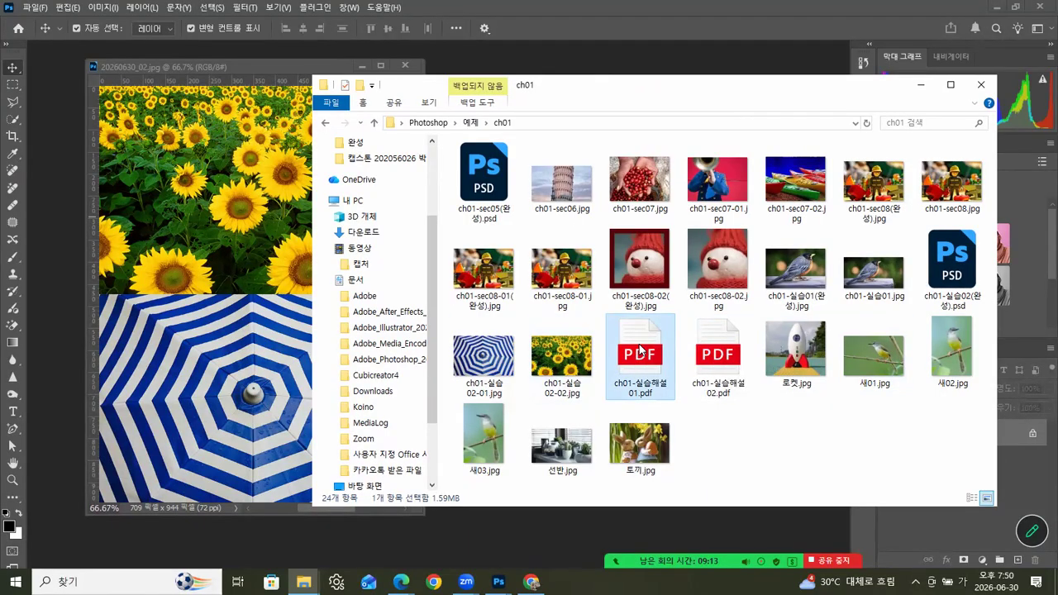
pyautogui.doubleClick(640, 351)
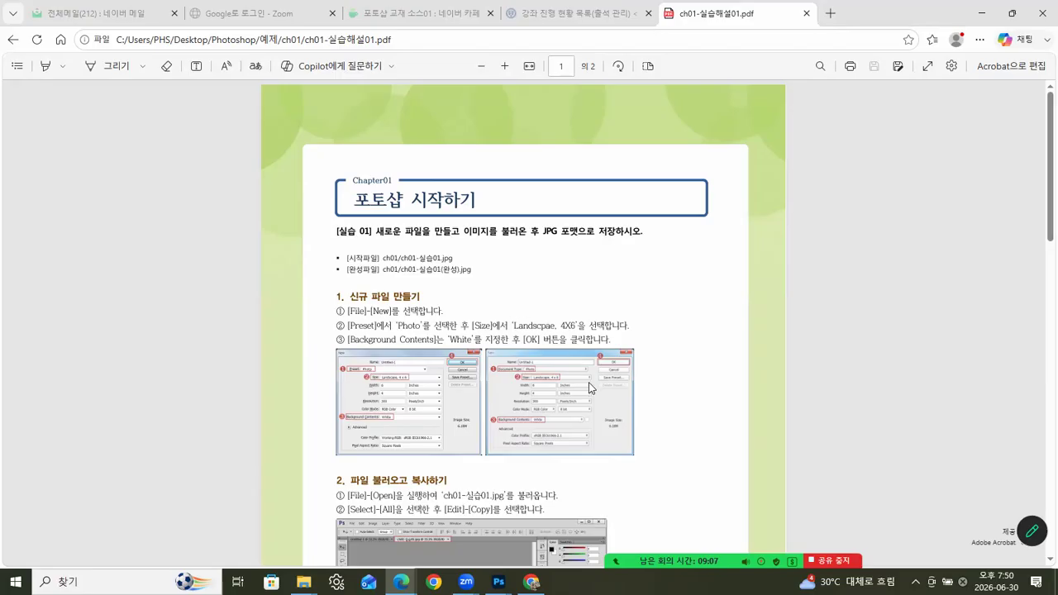
# Review the practice 01 guide from new-file setup through the JPEG Options instructions, and close the PDF
pyautogui.scroll(-3, 587, 388)
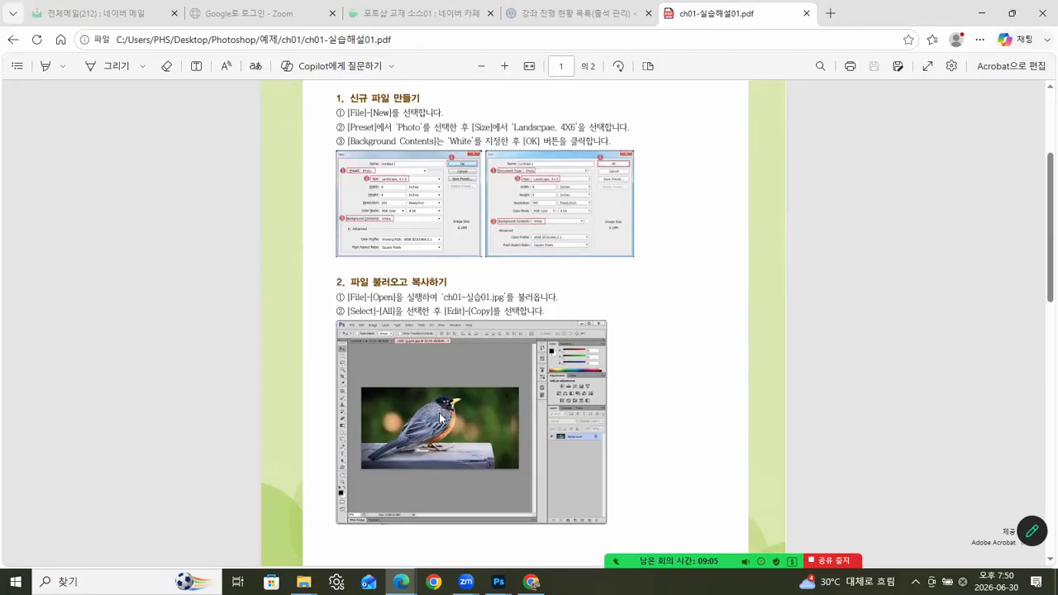
pyautogui.scroll(-9, 478, 314)
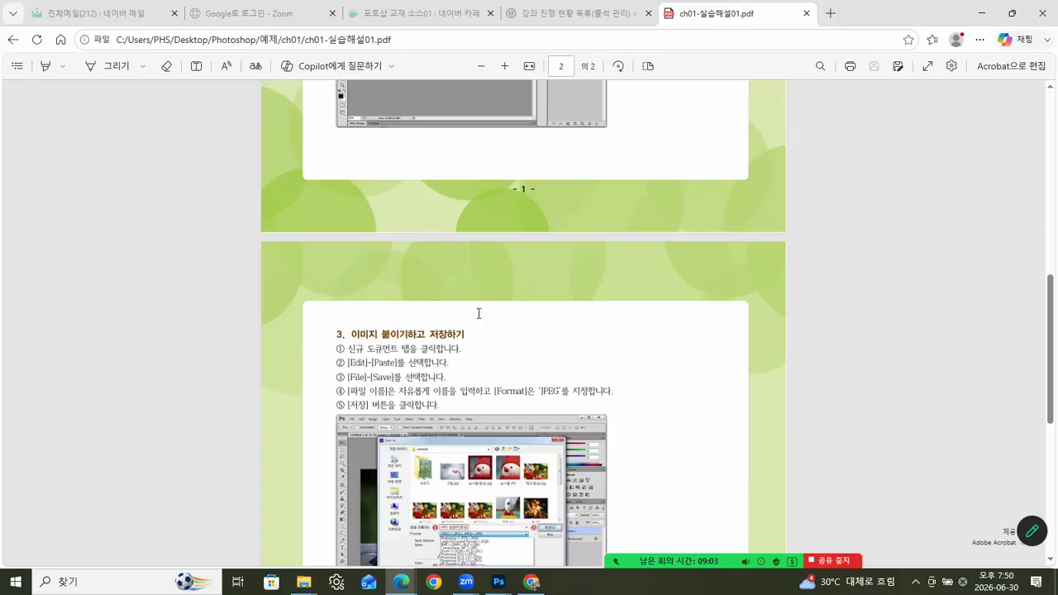
pyautogui.scroll(-2, 390, 162)
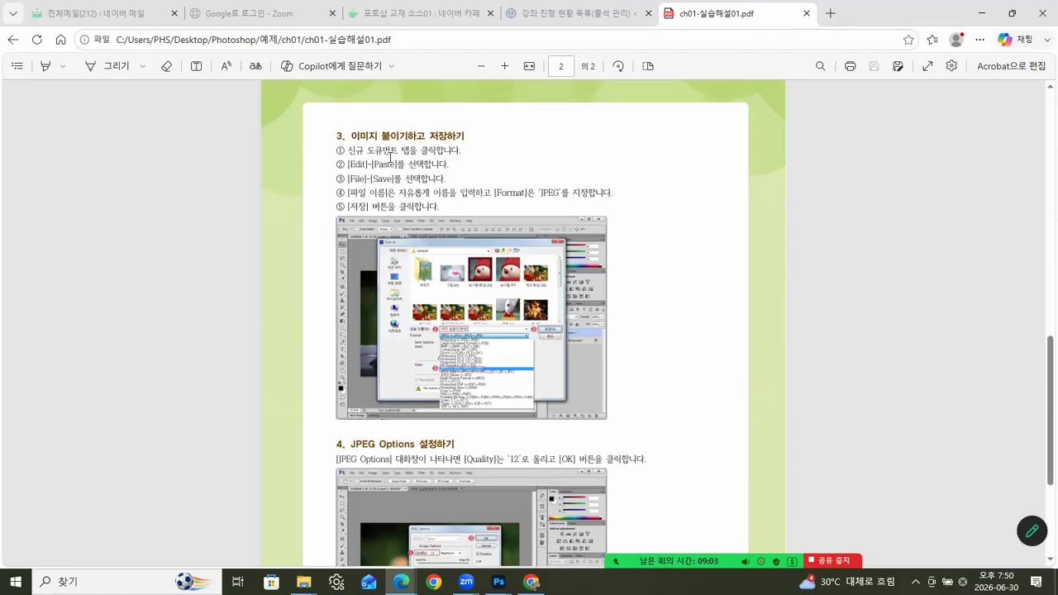
pyautogui.scroll(13, 461, 244)
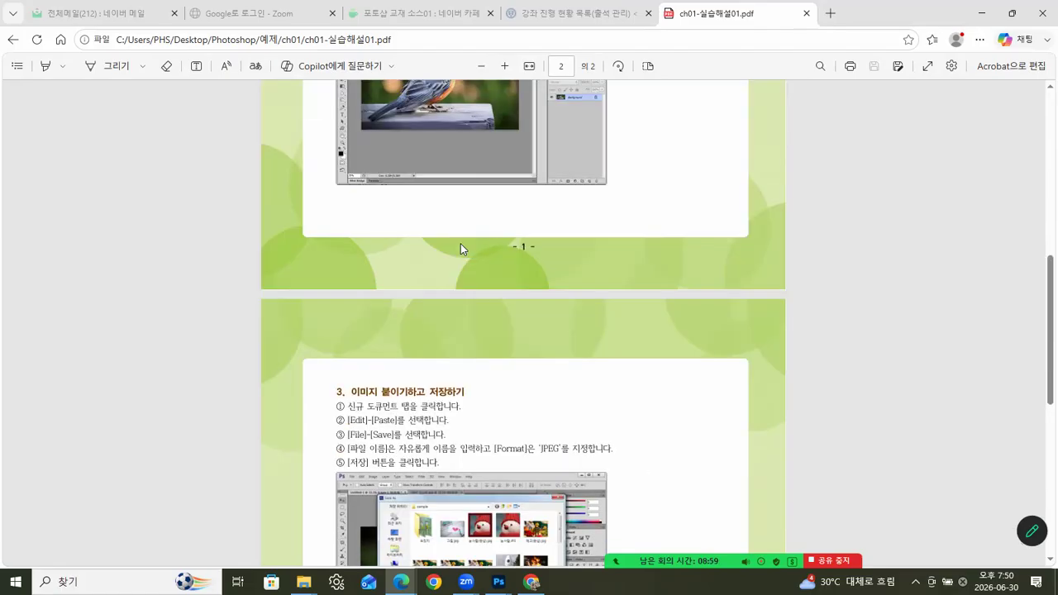
pyautogui.scroll(-3, 505, 322)
pyautogui.scroll(-8, 523, 322)
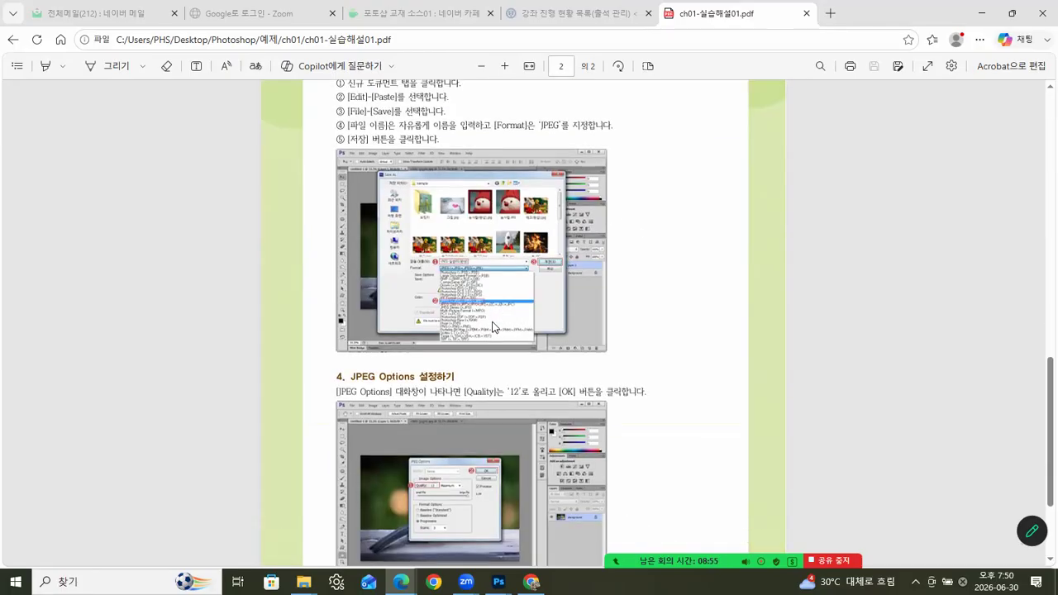
pyautogui.scroll(-2, 444, 351)
pyautogui.scroll(-1, 440, 351)
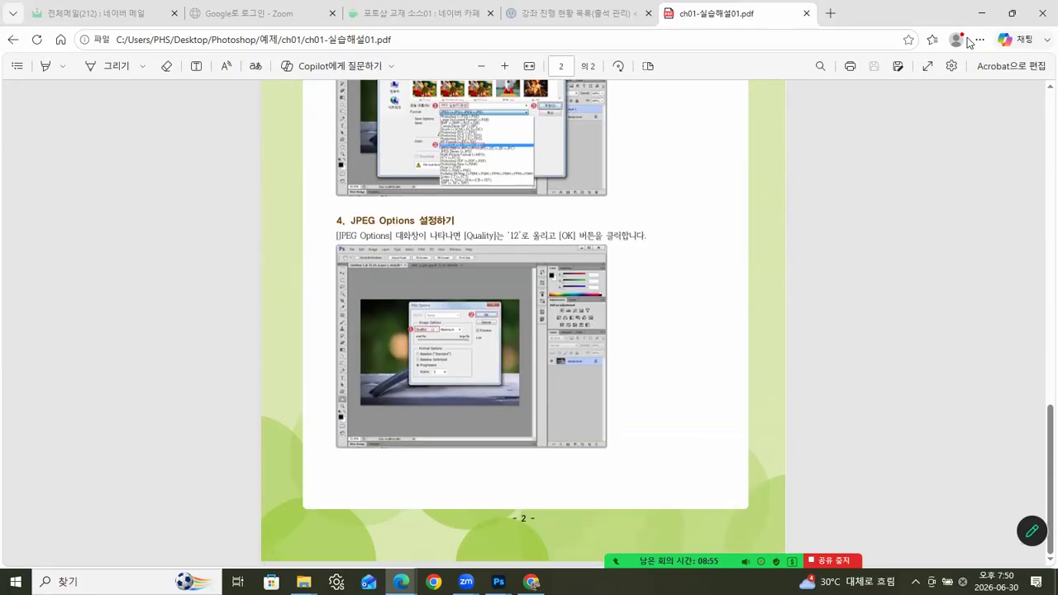
pyautogui.click(806, 13)
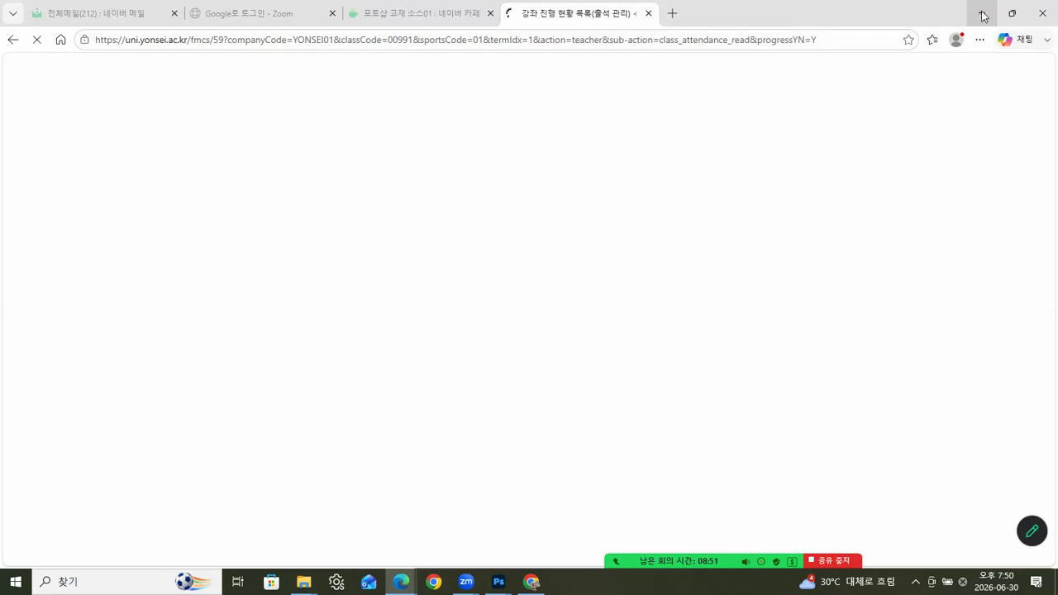
# Switch from the browser back to Photoshop, move the File Explorer window aside, and close 20260630_02.jpg
pyautogui.click(981, 13)
pyautogui.moveTo(604, 88); pyautogui.dragTo(585, 192)
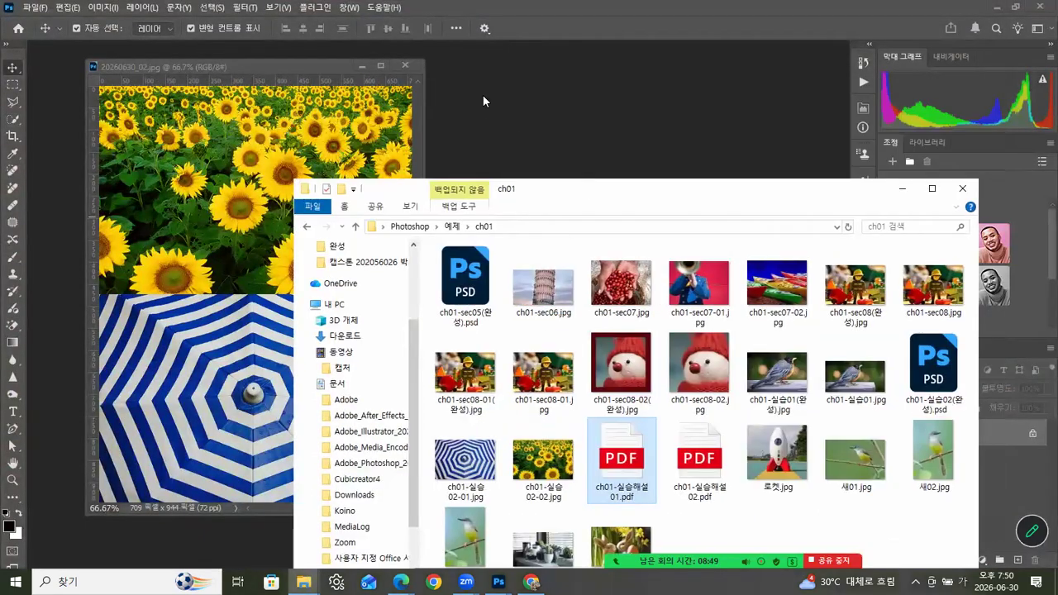
pyautogui.click(404, 65)
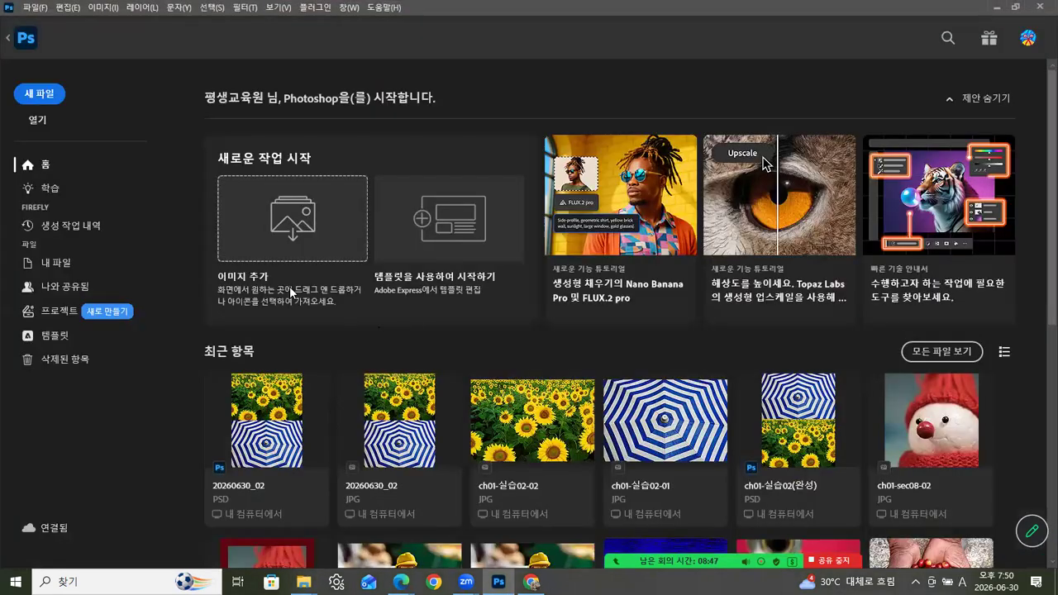
# Create a new document from the 3 x 2 inch landscape photo preset at 300 ppi and float its window
pyautogui.click(35, 7)
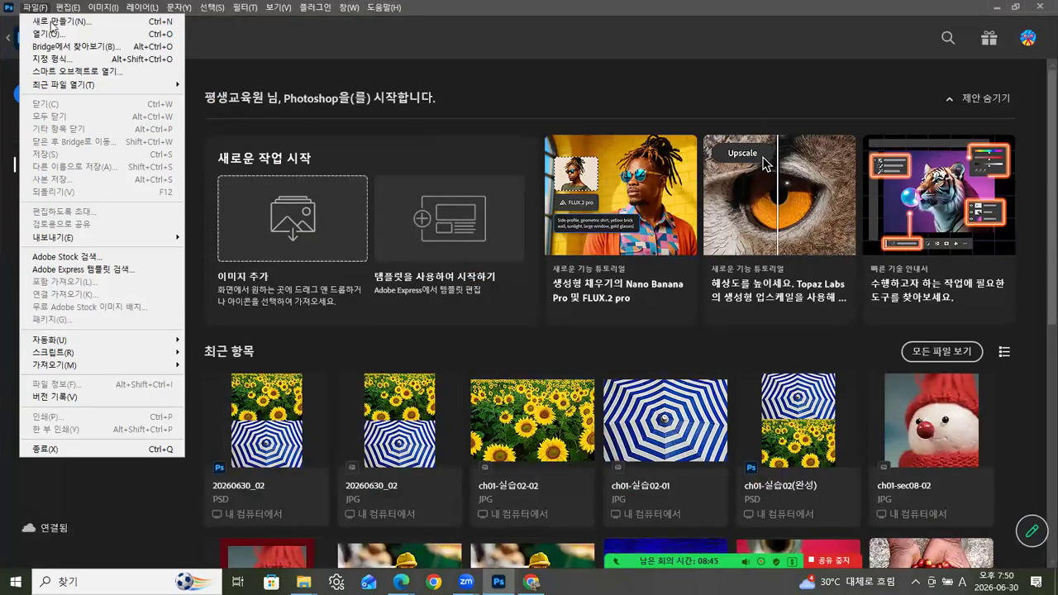
pyautogui.click(55, 22)
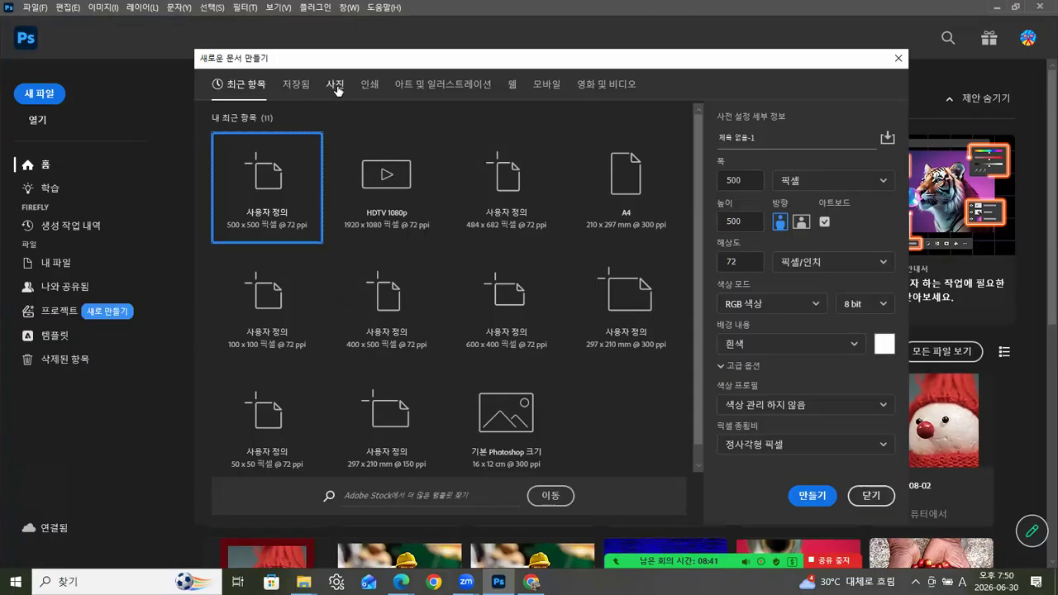
pyautogui.click(336, 87)
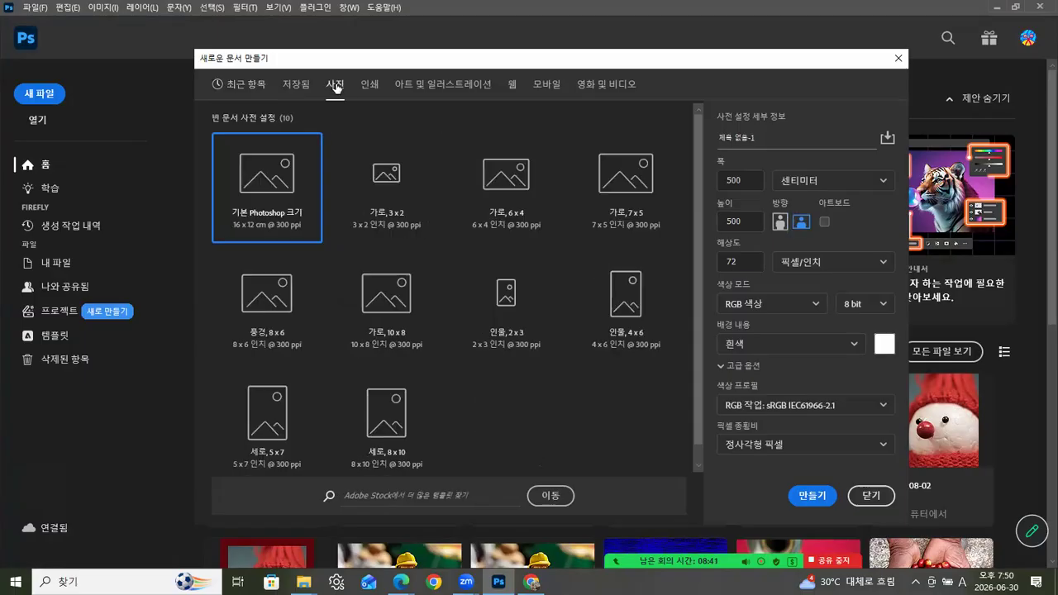
pyautogui.click(390, 181)
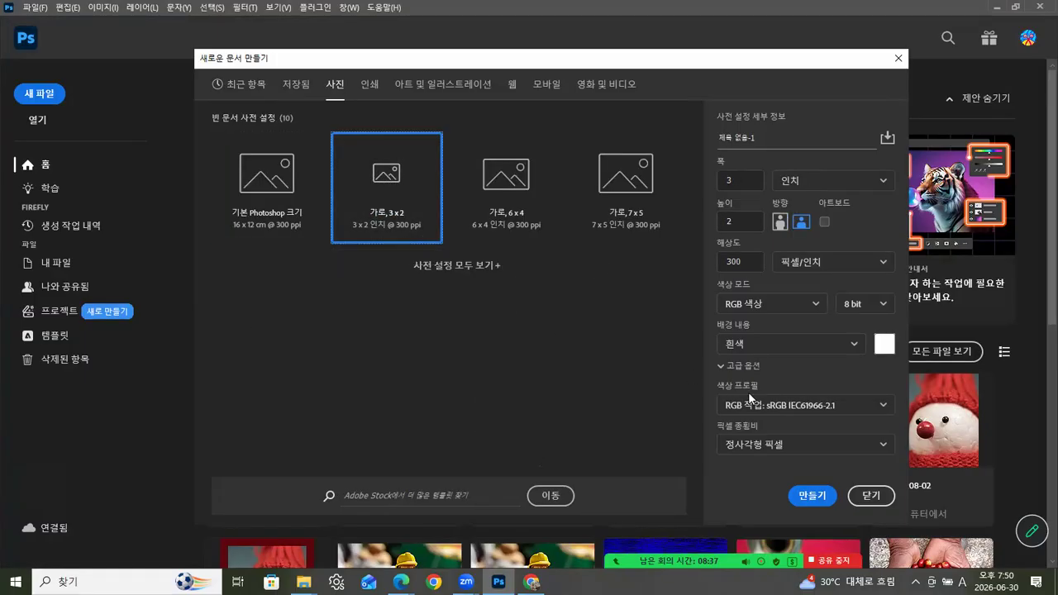
pyautogui.click(812, 496)
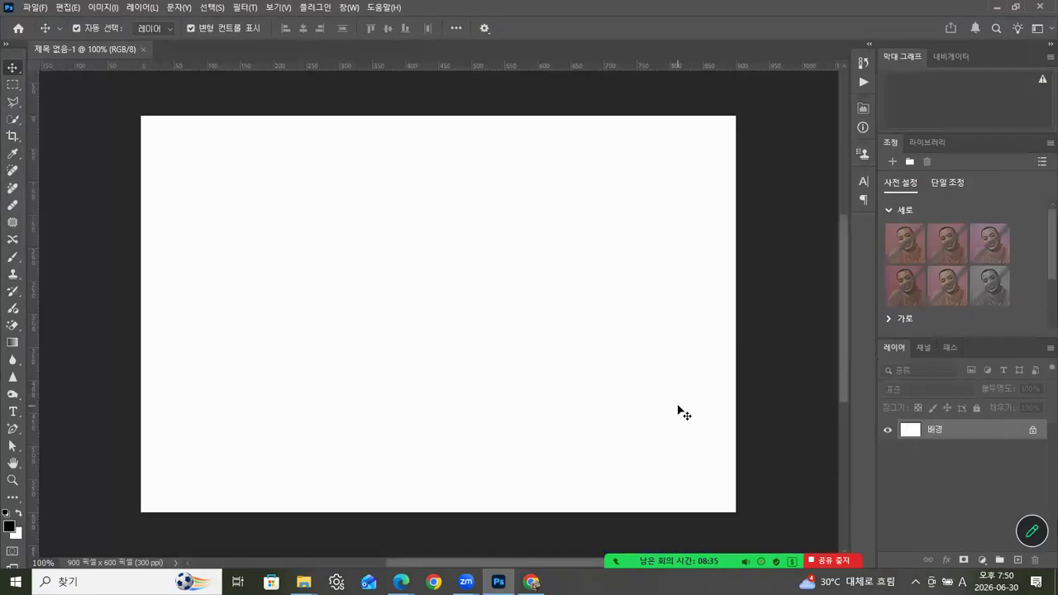
pyautogui.moveTo(83, 49); pyautogui.dragTo(107, 81)
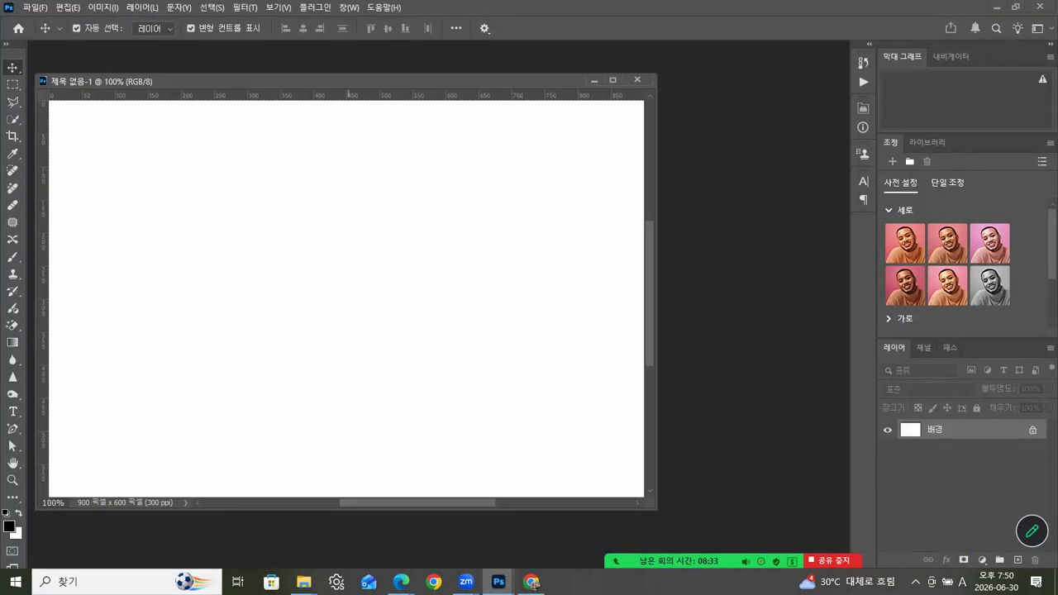
# Open ch01-실습01.jpg from the ch01 folder as a separate document and float it below the blank document
pyautogui.moveTo(318, 577)
pyautogui.click(301, 525)
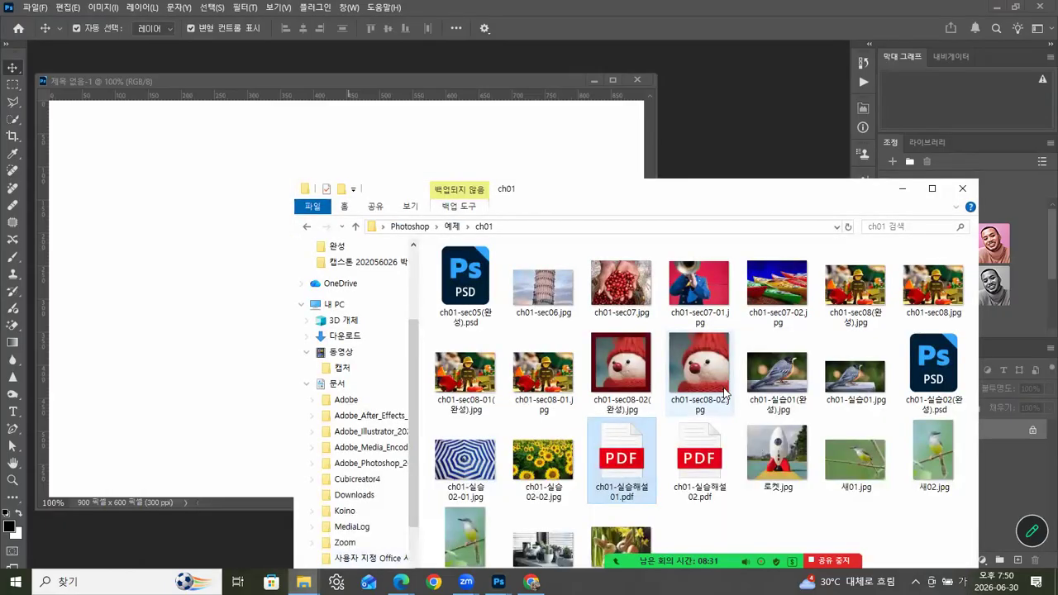
pyautogui.moveTo(857, 382); pyautogui.dragTo(770, 133)
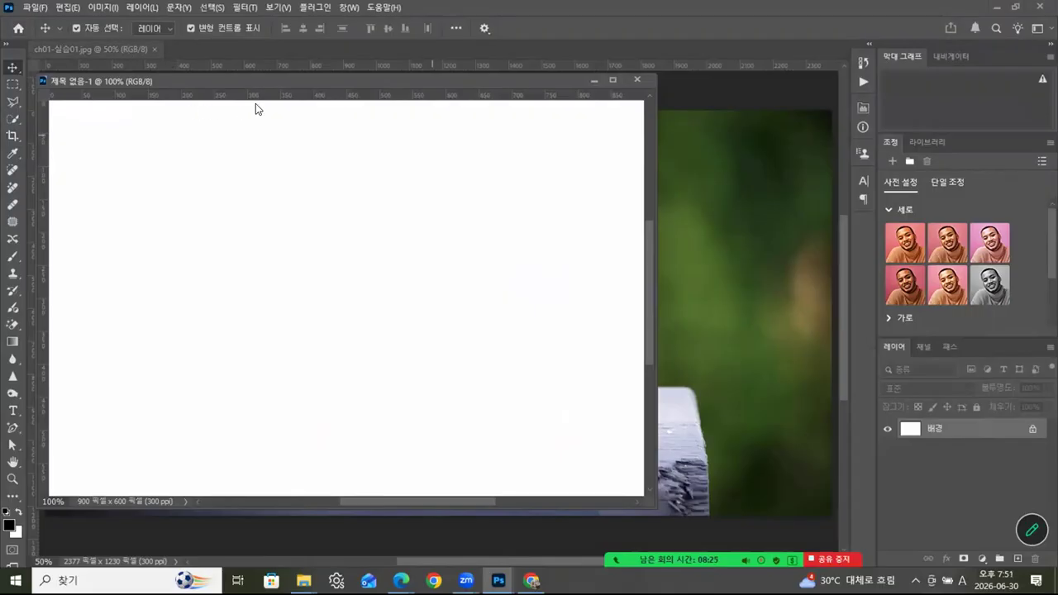
pyautogui.moveTo(114, 45); pyautogui.dragTo(301, 134)
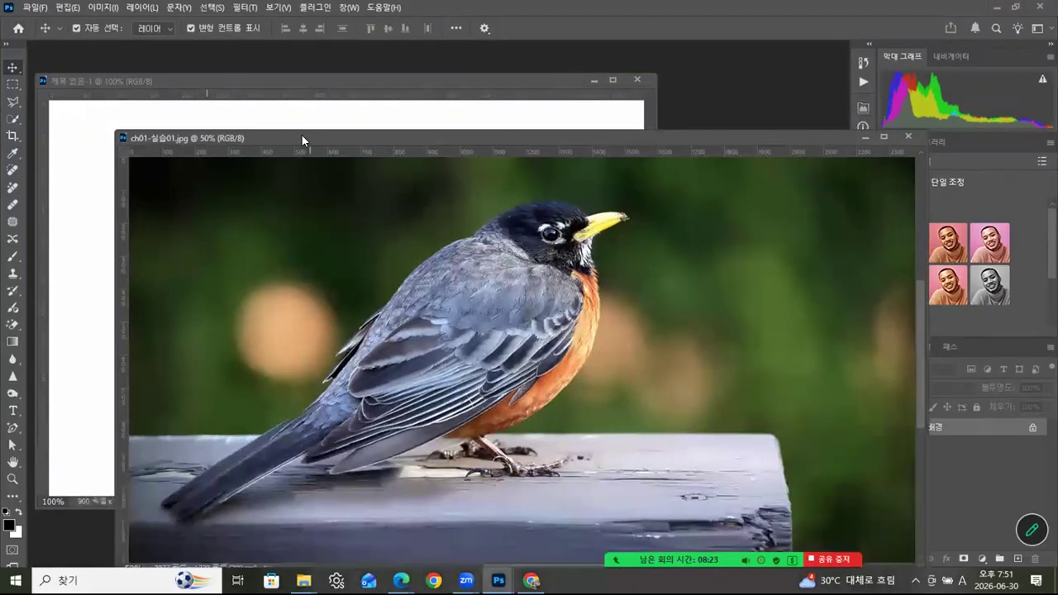
pyautogui.moveTo(510, 138); pyautogui.dragTo(418, 221)
# Copy the bird image into the blank document as a new layer with the Move tool and close ch01-실습01.jpg
pyautogui.moveTo(457, 314); pyautogui.dragTo(415, 285)
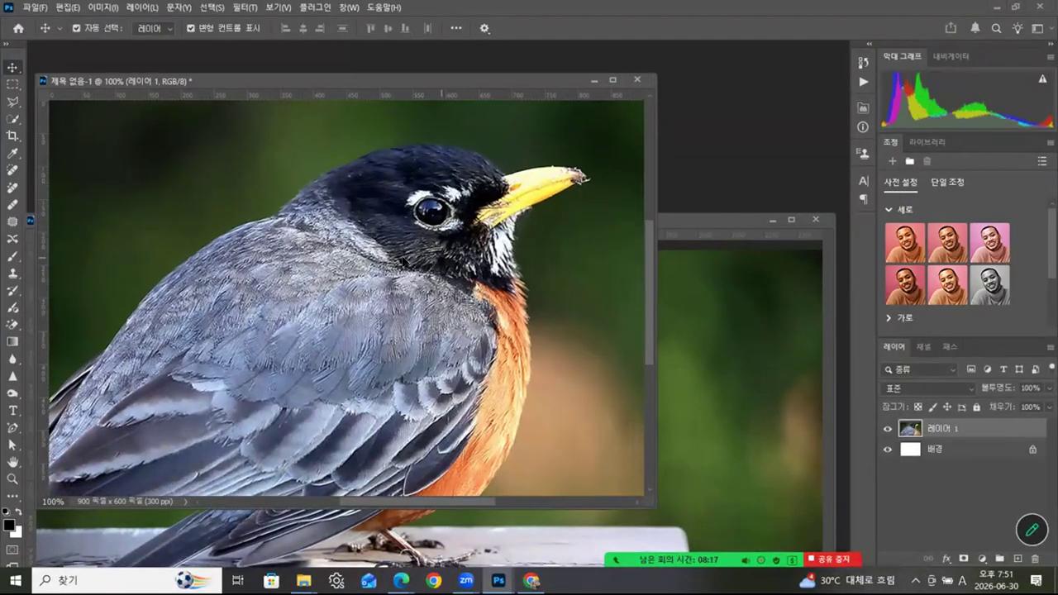
pyautogui.moveTo(497, 81); pyautogui.dragTo(512, 75)
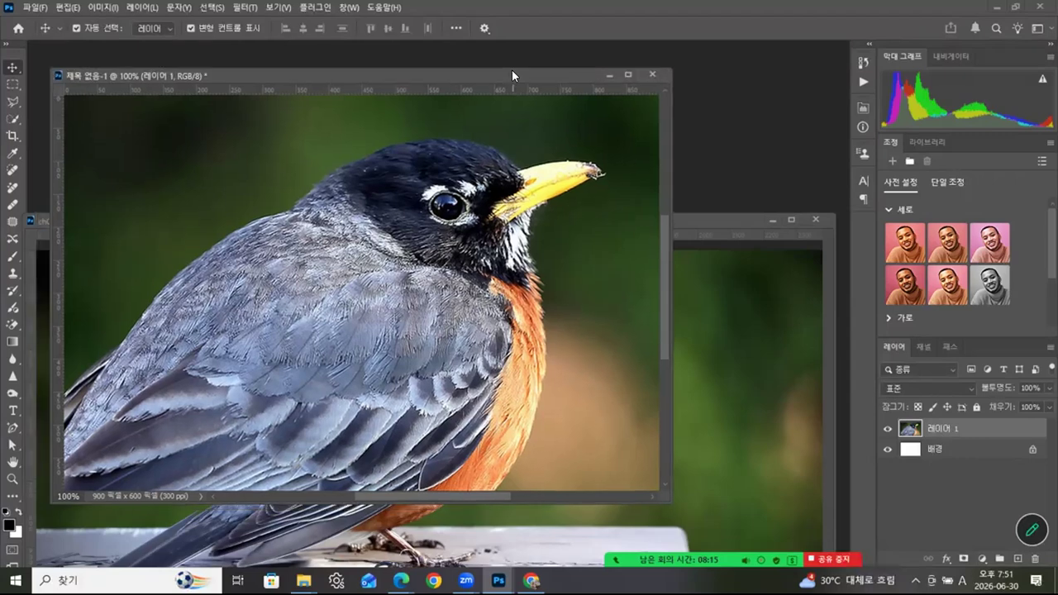
pyautogui.click(712, 277)
pyautogui.moveTo(709, 218); pyautogui.dragTo(673, 221)
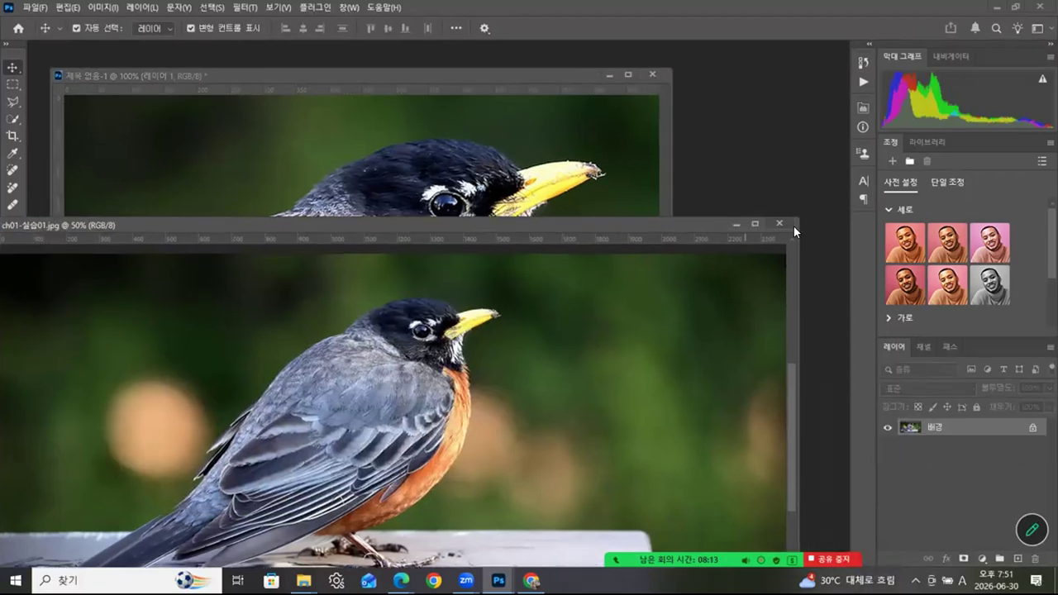
pyautogui.click(781, 222)
pyautogui.moveTo(485, 75); pyautogui.dragTo(524, 81)
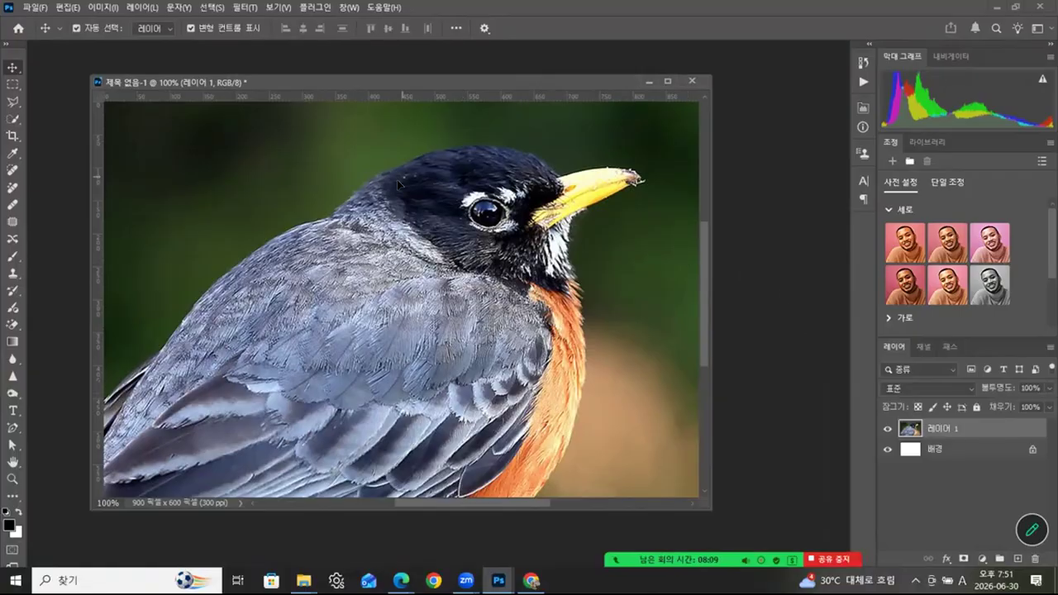
# Reposition the bird layer in the untitled document, and close the document without saving
pyautogui.moveTo(397, 179); pyautogui.dragTo(438, 230)
pyautogui.click(692, 81)
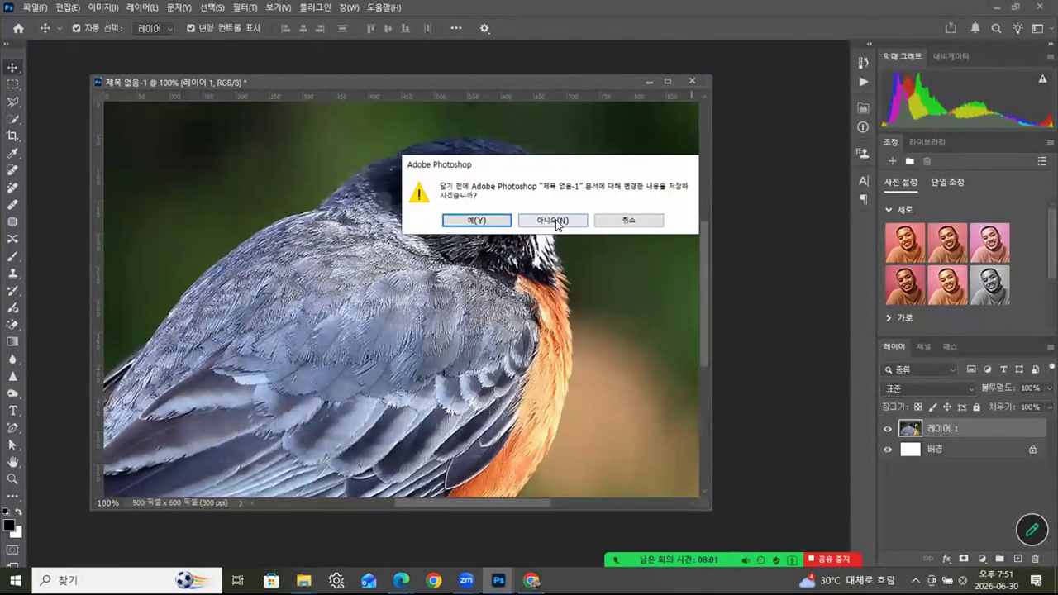
pyautogui.click(553, 220)
# Switch to the ch01 folder in File Explorer and open the practice guide ch01-실습해설02.pdf
pyautogui.moveTo(303, 581)
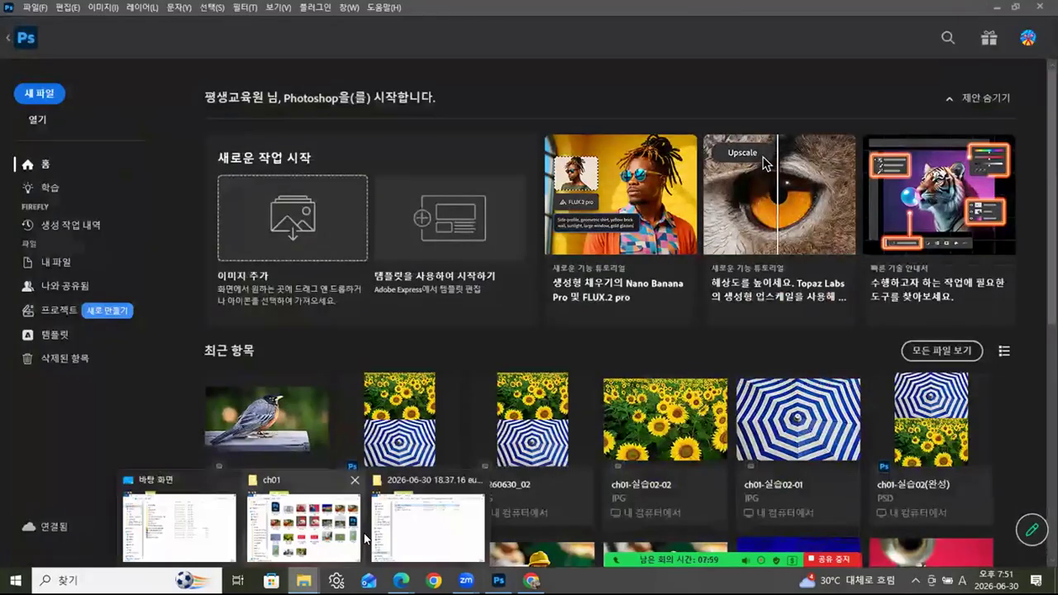
pyautogui.click(364, 538)
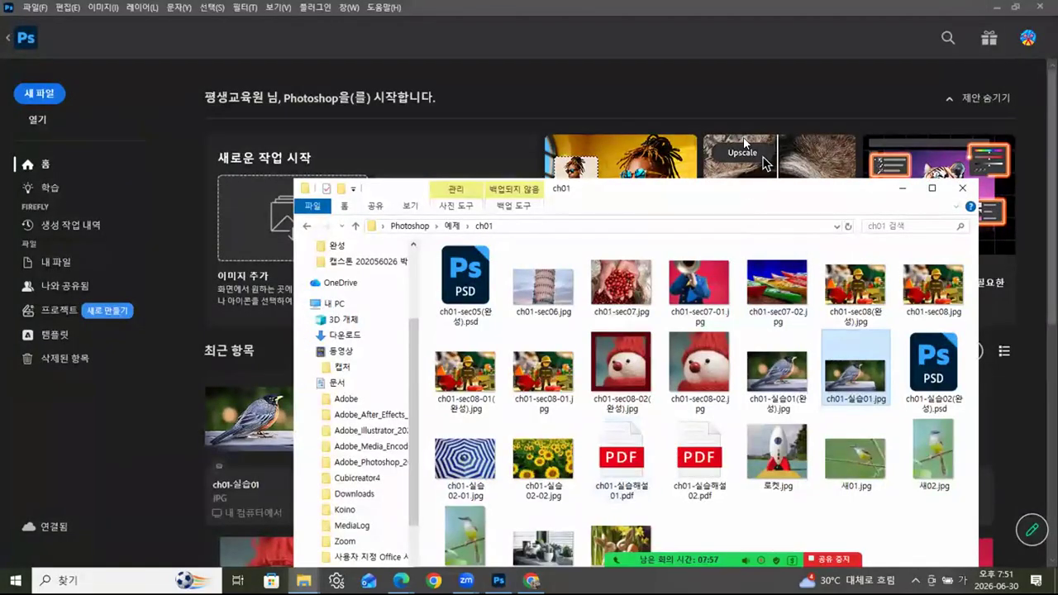
pyautogui.moveTo(726, 189); pyautogui.dragTo(737, 64)
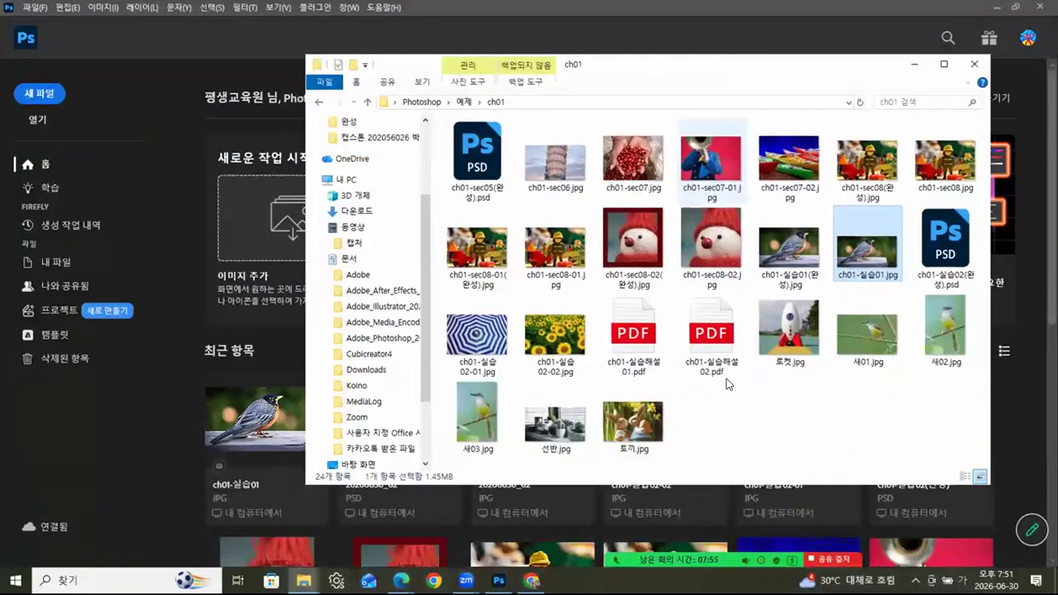
pyautogui.click(712, 335)
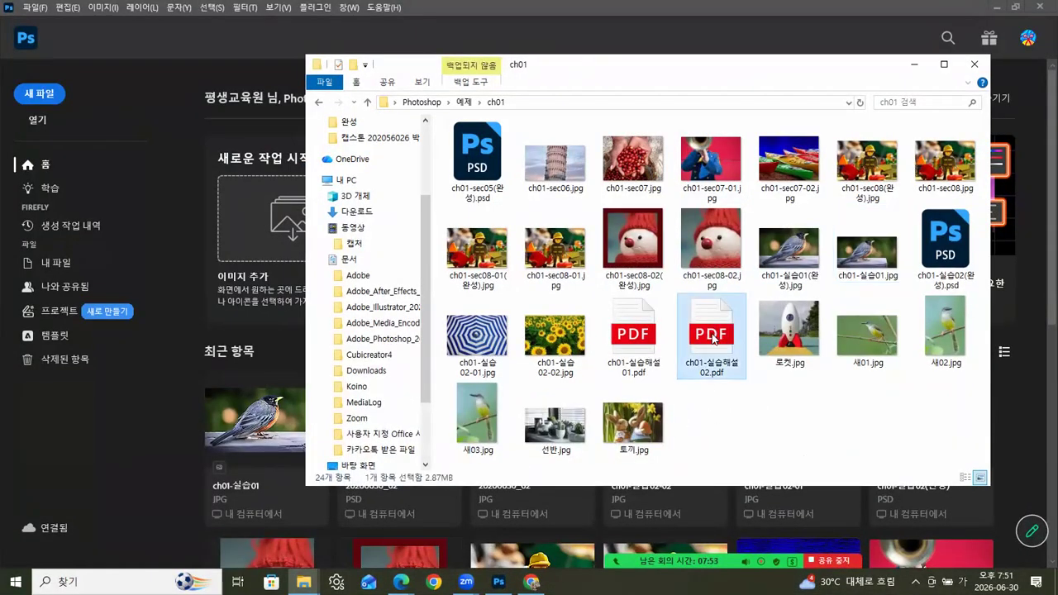
pyautogui.doubleClick(712, 335)
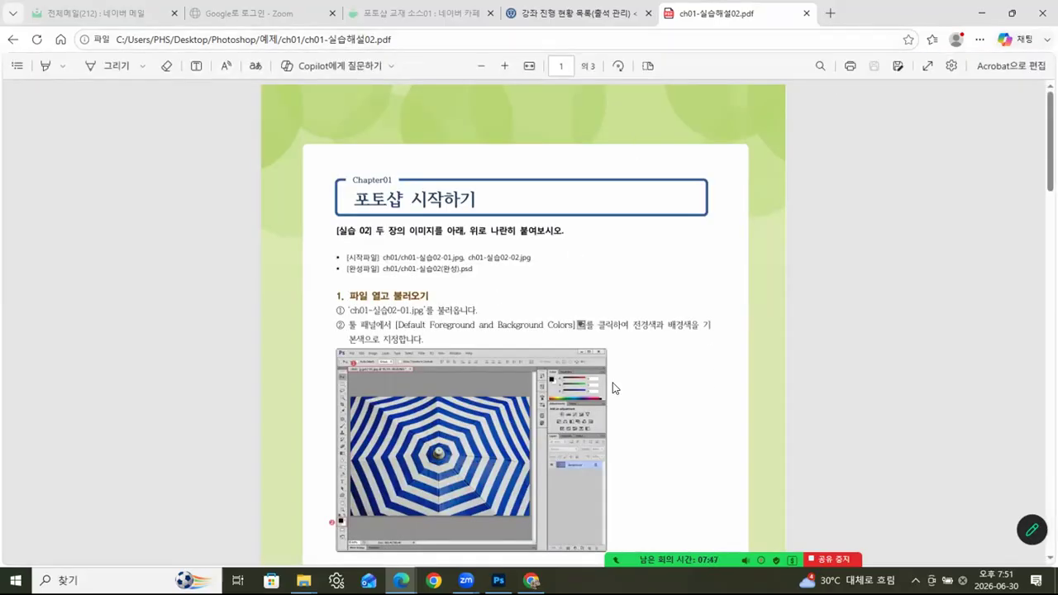
# Review the practice 02 guide from the canvas size settings through the pasting instructions, and close the PDF
pyautogui.scroll(-2, 579, 421)
pyautogui.scroll(-5, 595, 419)
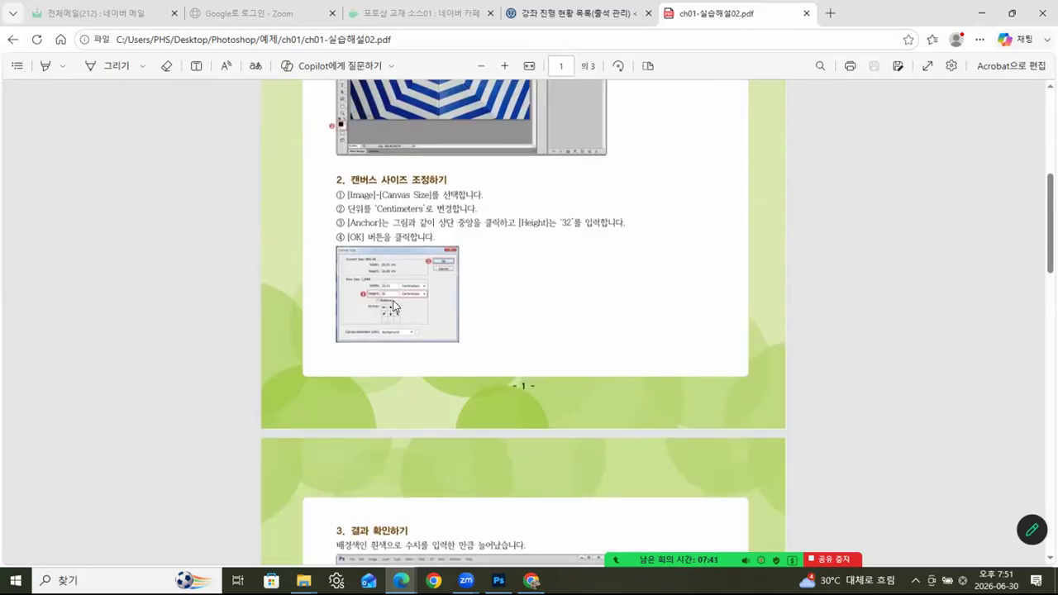
pyautogui.scroll(-5, 391, 308)
pyautogui.scroll(4, 394, 300)
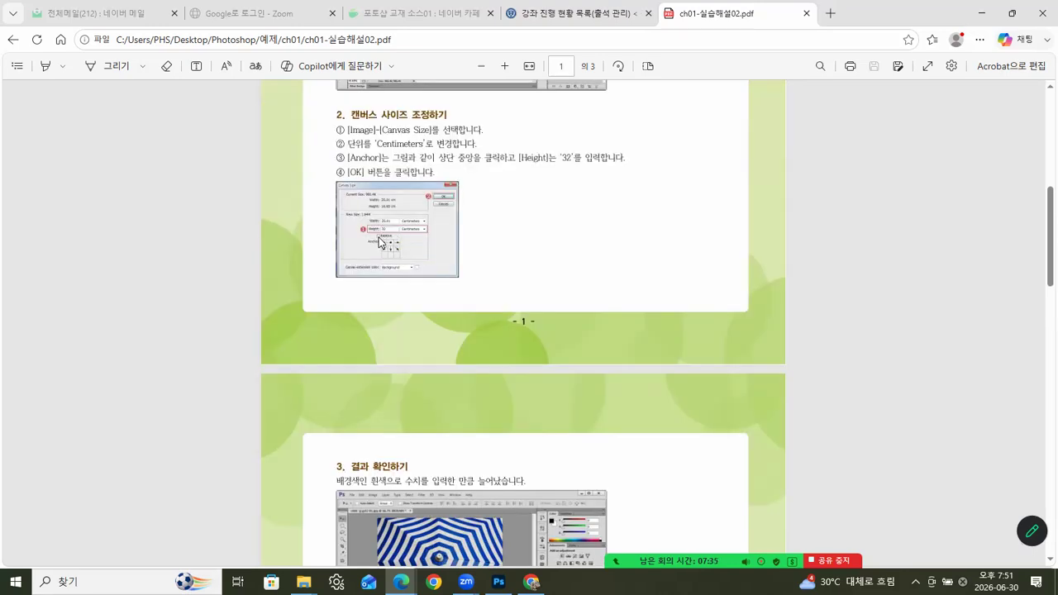
pyautogui.scroll(-4, 578, 323)
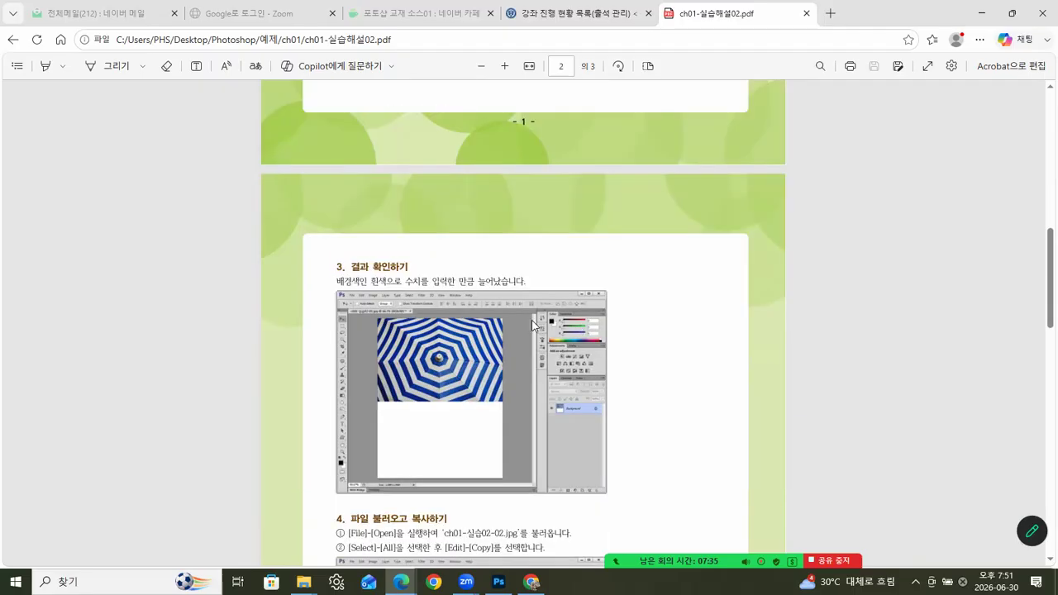
pyautogui.scroll(-5, 534, 321)
pyautogui.scroll(-15, 463, 218)
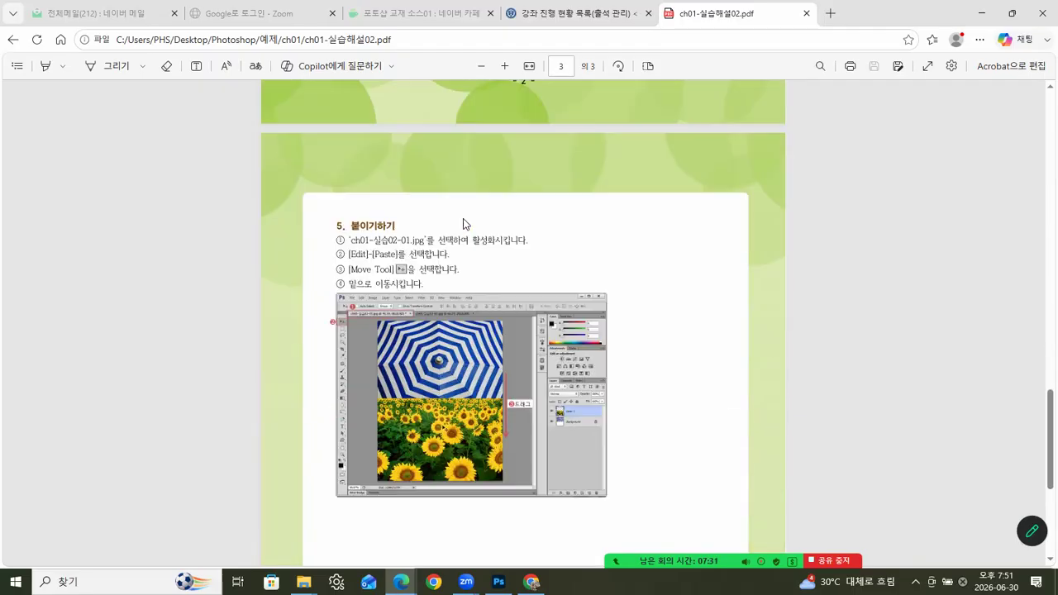
pyautogui.scroll(-1, 486, 216)
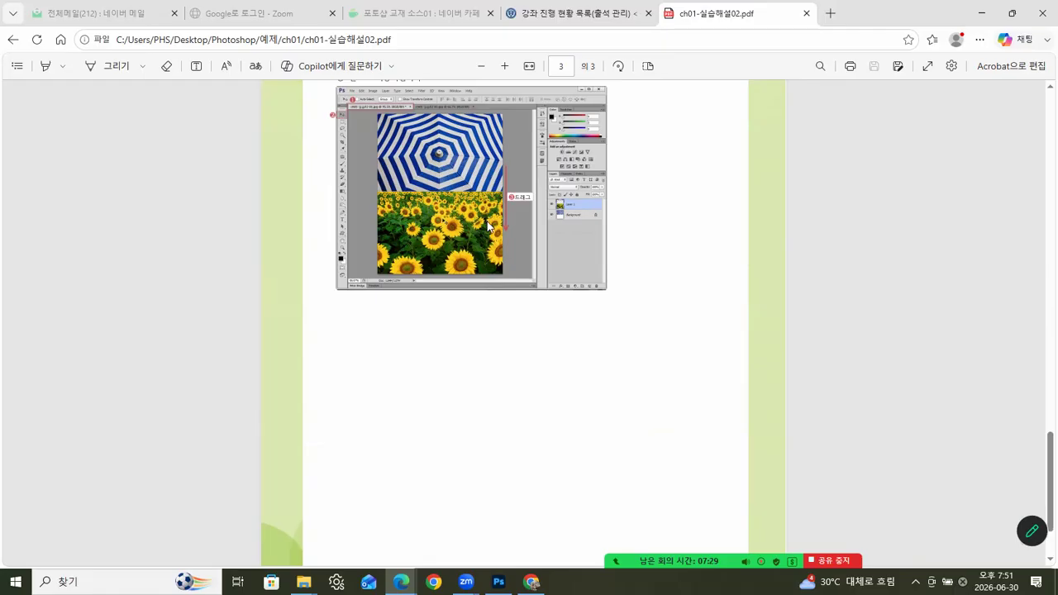
pyautogui.scroll(-2, 495, 248)
pyautogui.scroll(5, 407, 233)
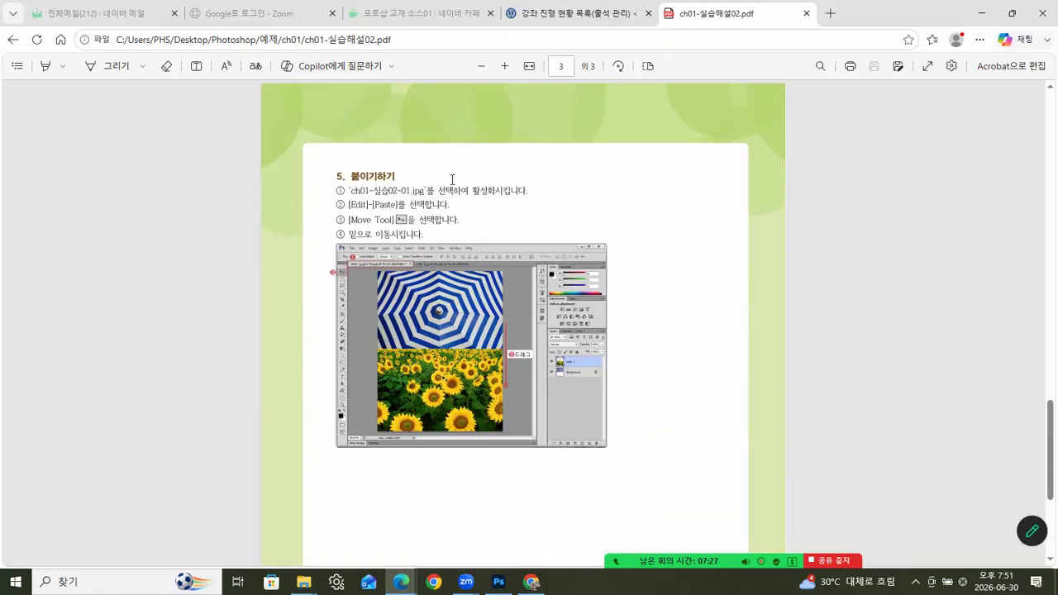
pyautogui.click(806, 13)
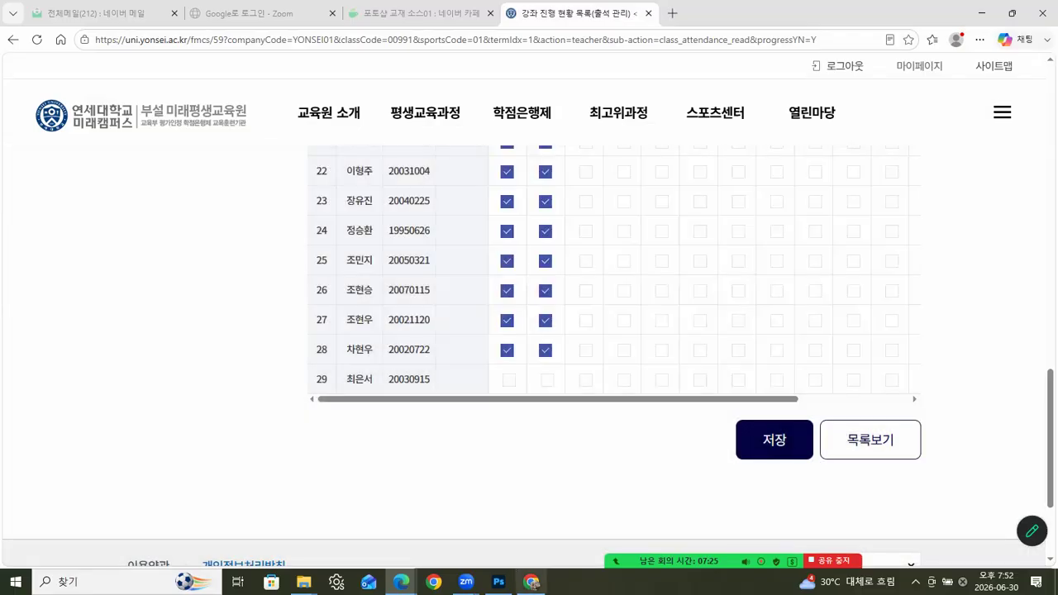
# Browse in File Explorer up to the Photoshop folder and into 완성, and open 20260630_02.jpg and 20260630_02.psd in Photoshop
pyautogui.click(499, 582)
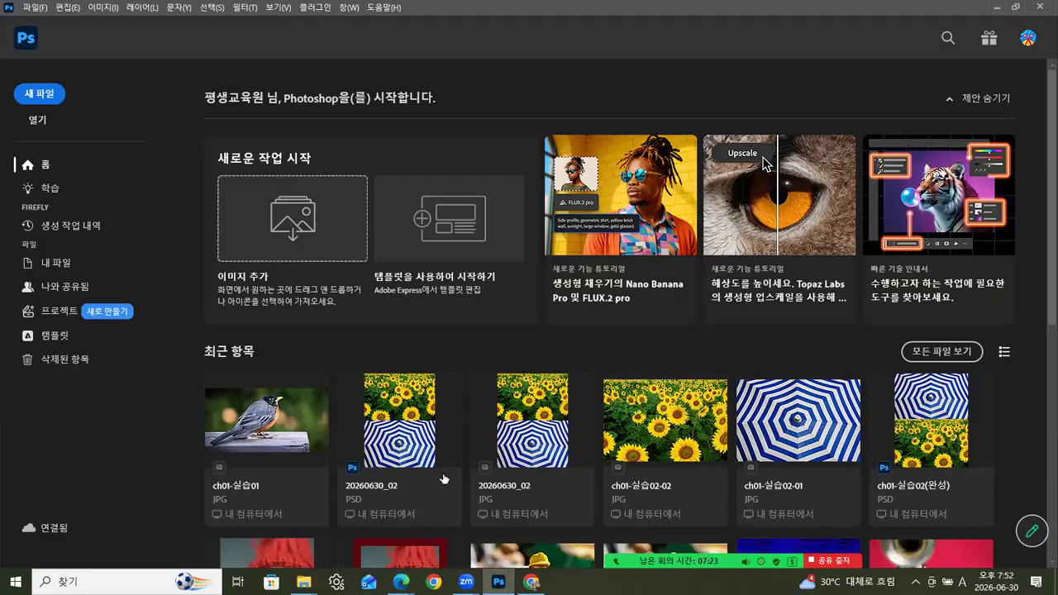
pyautogui.moveTo(304, 582)
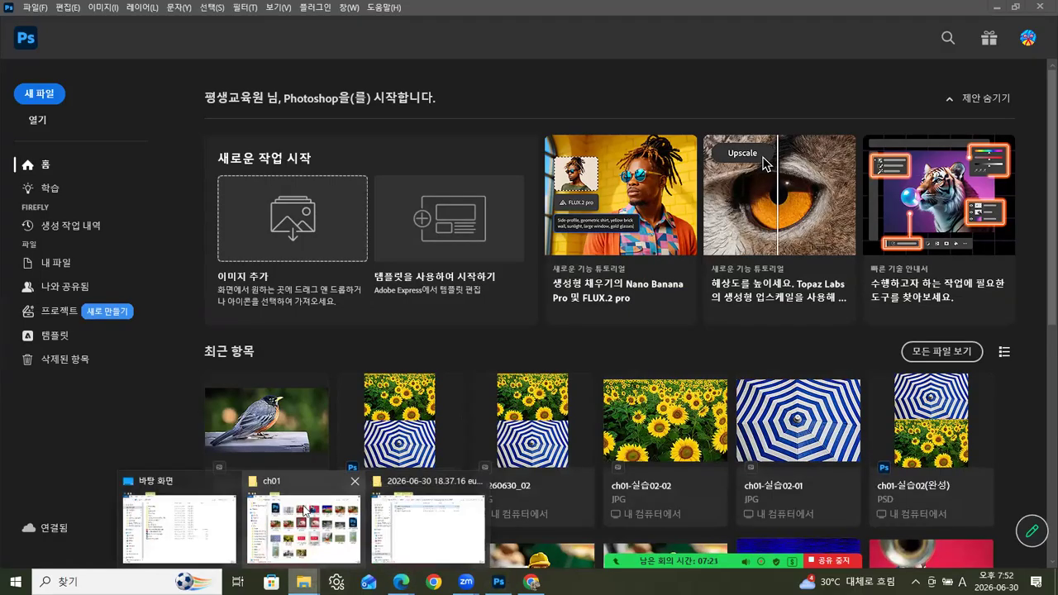
pyautogui.click(347, 556)
pyautogui.click(464, 101)
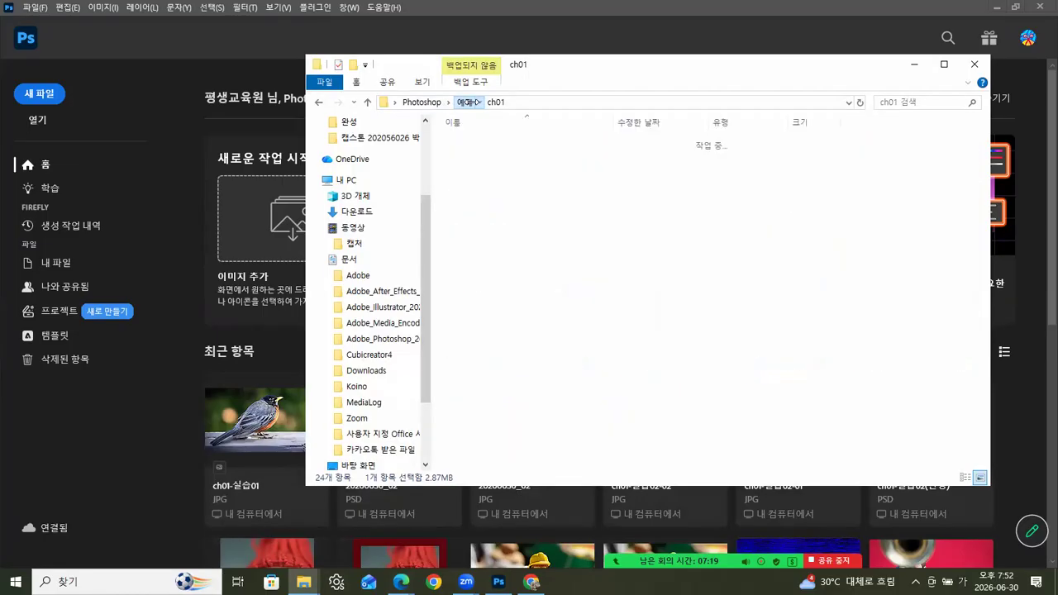
pyautogui.click(422, 102)
pyautogui.click(466, 157)
pyautogui.doubleClick(468, 164)
pyautogui.moveTo(657, 237); pyautogui.dragTo(134, 432)
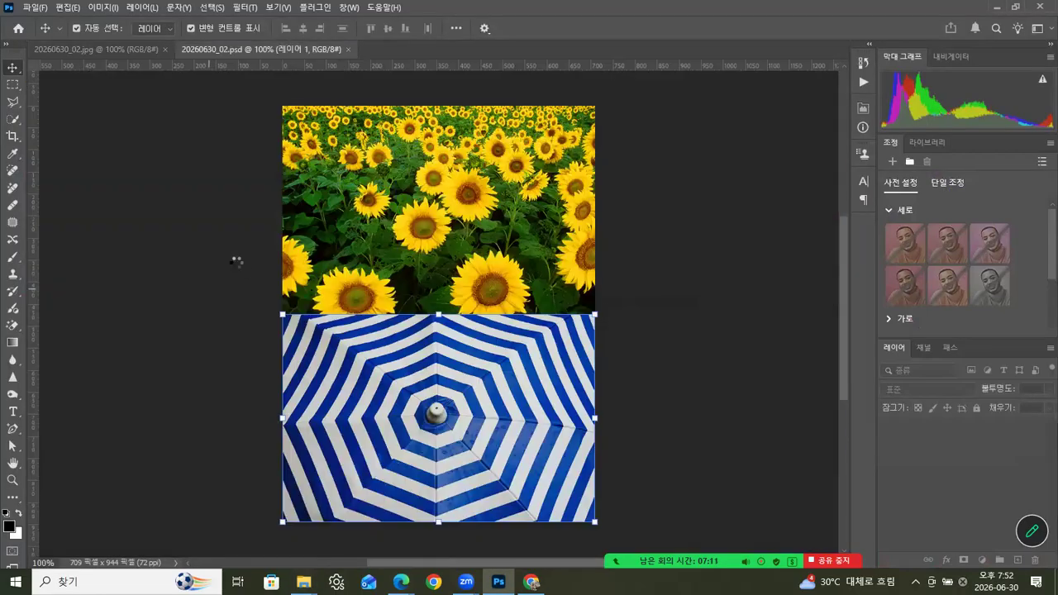
# Float the 20260630_02.psd and 20260630_02.jpg windows and arrange them side by side for comparison
pyautogui.moveTo(264, 50); pyautogui.dragTo(292, 78)
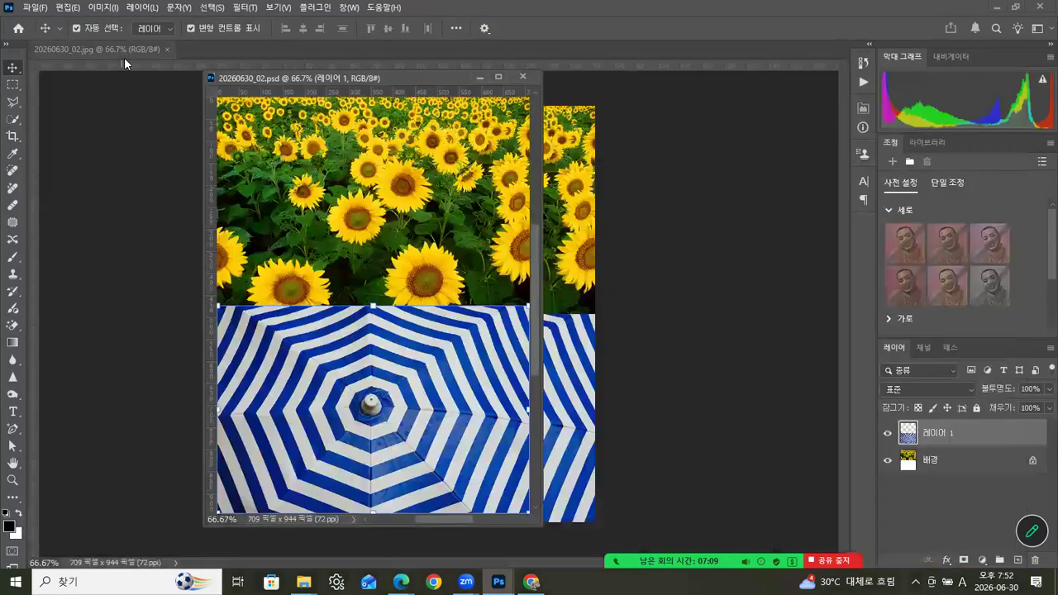
pyautogui.moveTo(124, 52); pyautogui.dragTo(144, 103)
pyautogui.moveTo(268, 104); pyautogui.dragTo(272, 108)
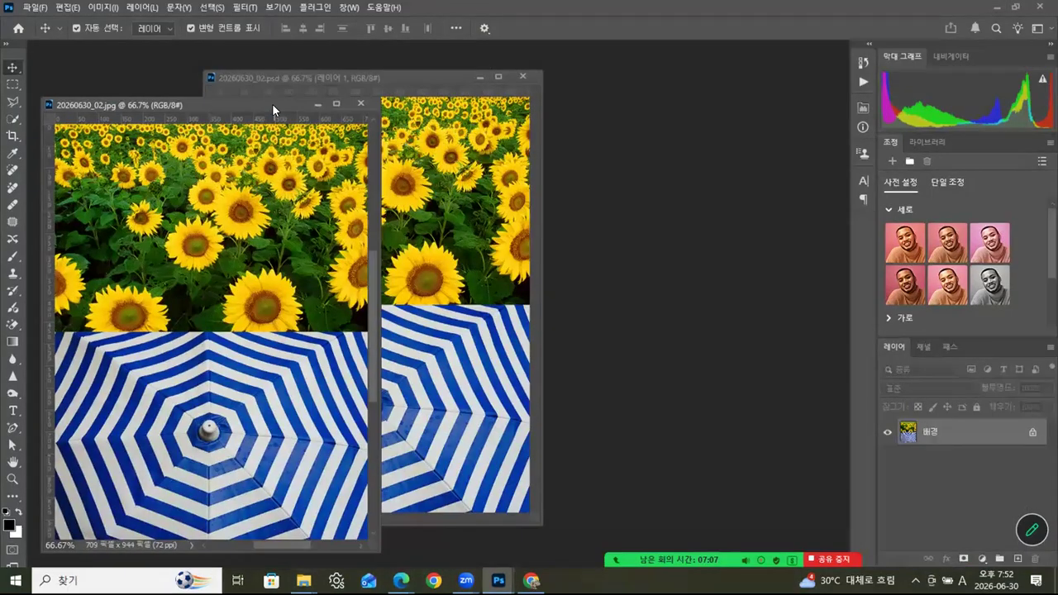
pyautogui.moveTo(427, 77); pyautogui.dragTo(638, 81)
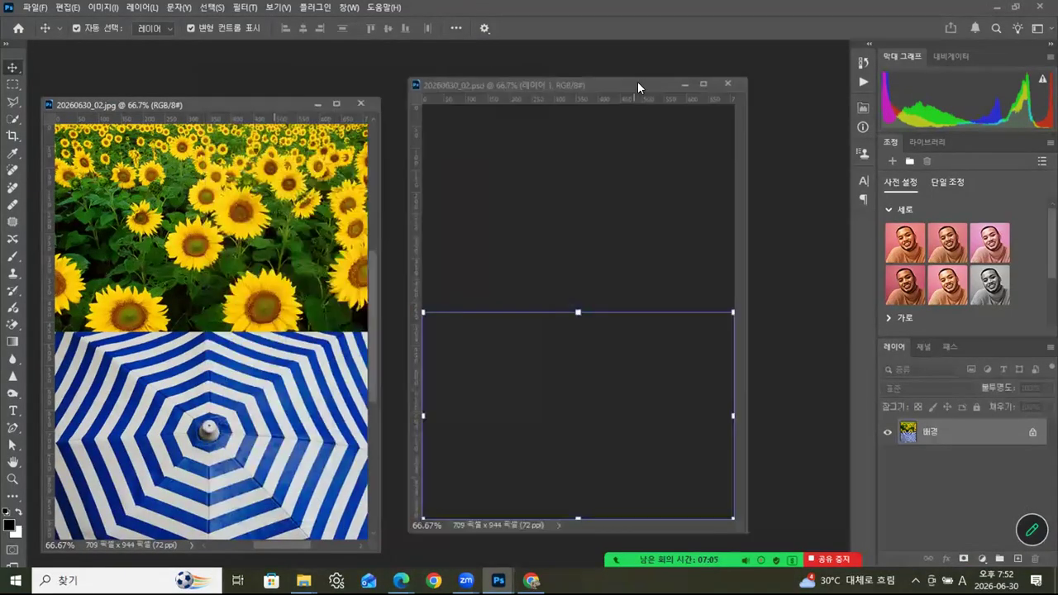
# Align the floating 20260630_02.jpg window level with the 20260630_02.psd window for side-by-side comparison
pyautogui.moveTo(252, 104); pyautogui.dragTo(292, 81)
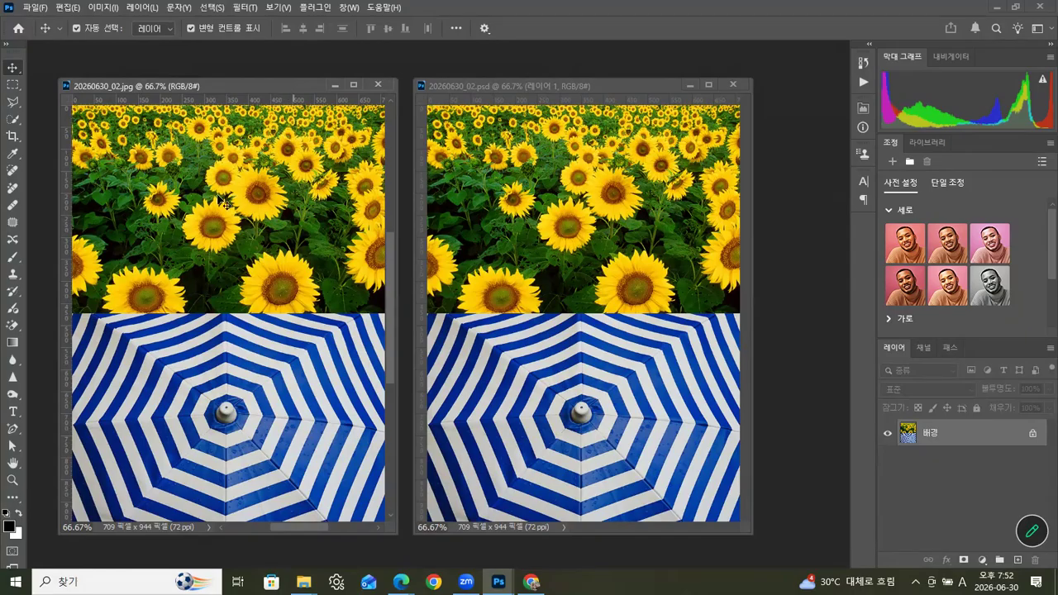
pyautogui.moveTo(759, 548)
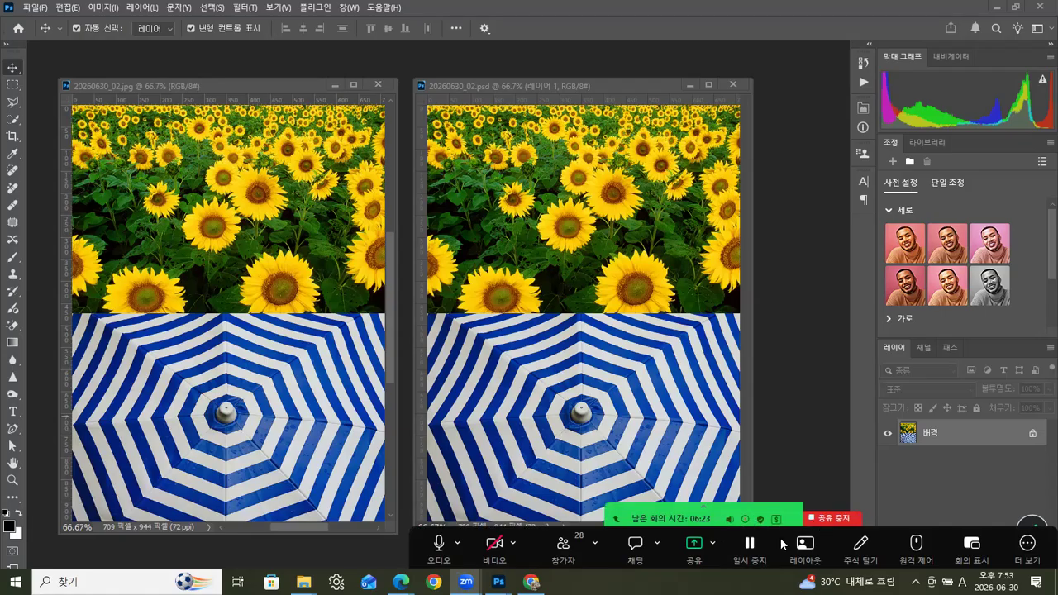
pyautogui.click(750, 546)
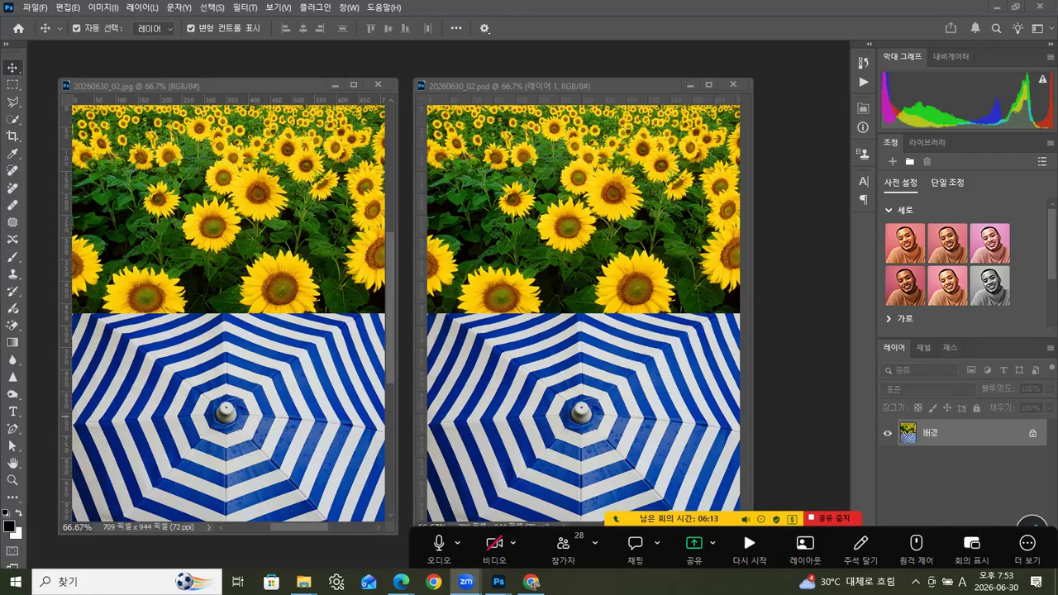
pyautogui.click(743, 534)
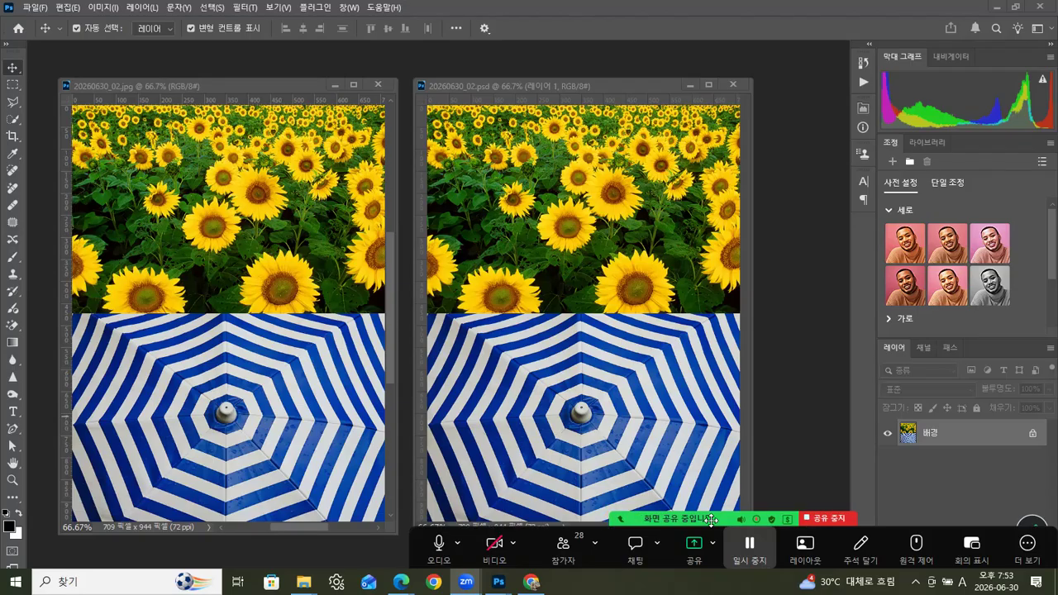
# Open the Zoom meeting's options for pausing or stopping the recording
pyautogui.click(1031, 547)
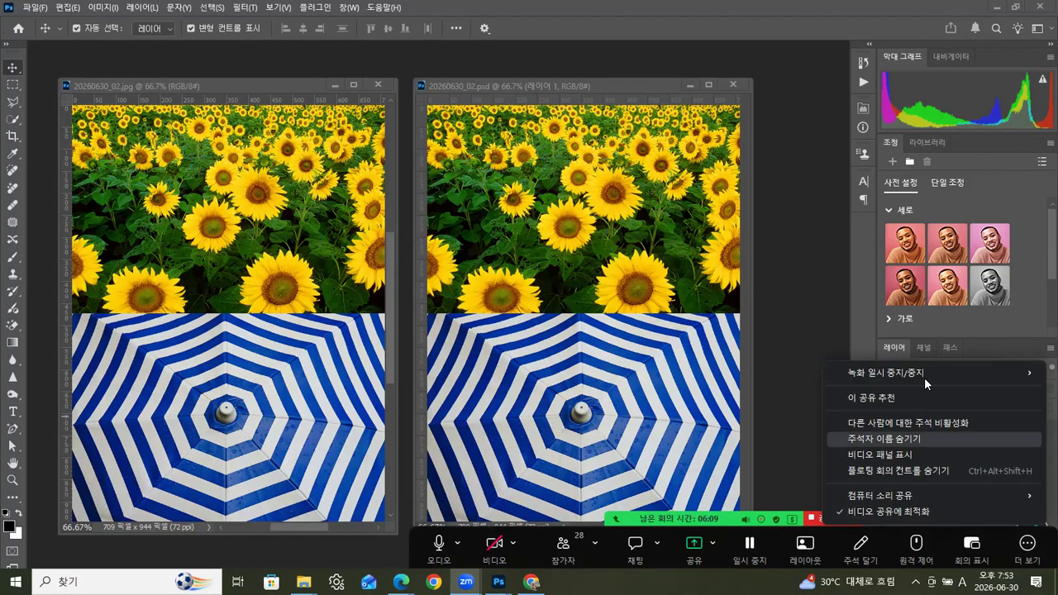
pyautogui.moveTo(924, 375)
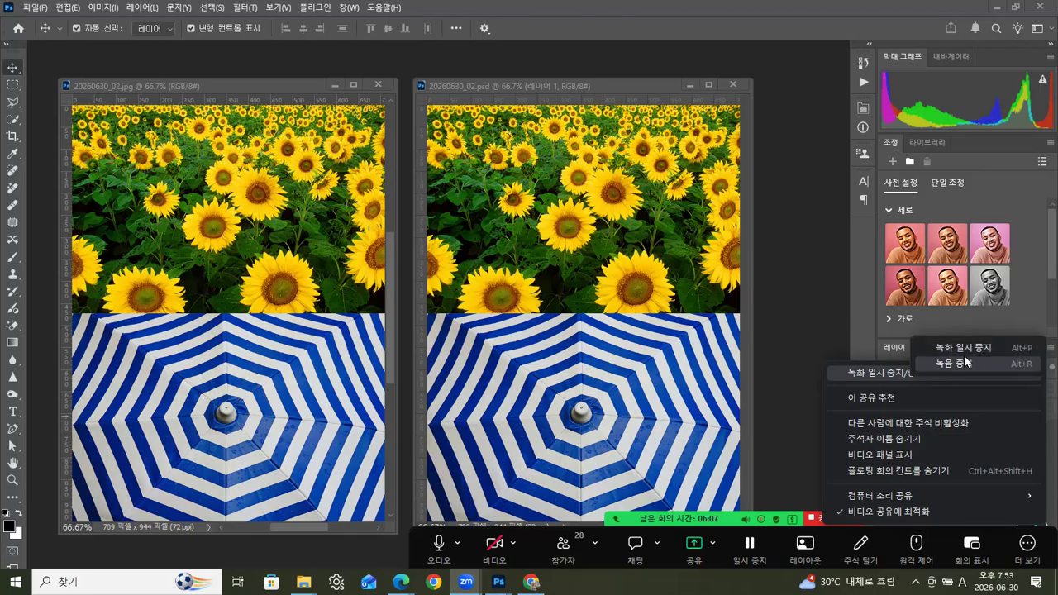